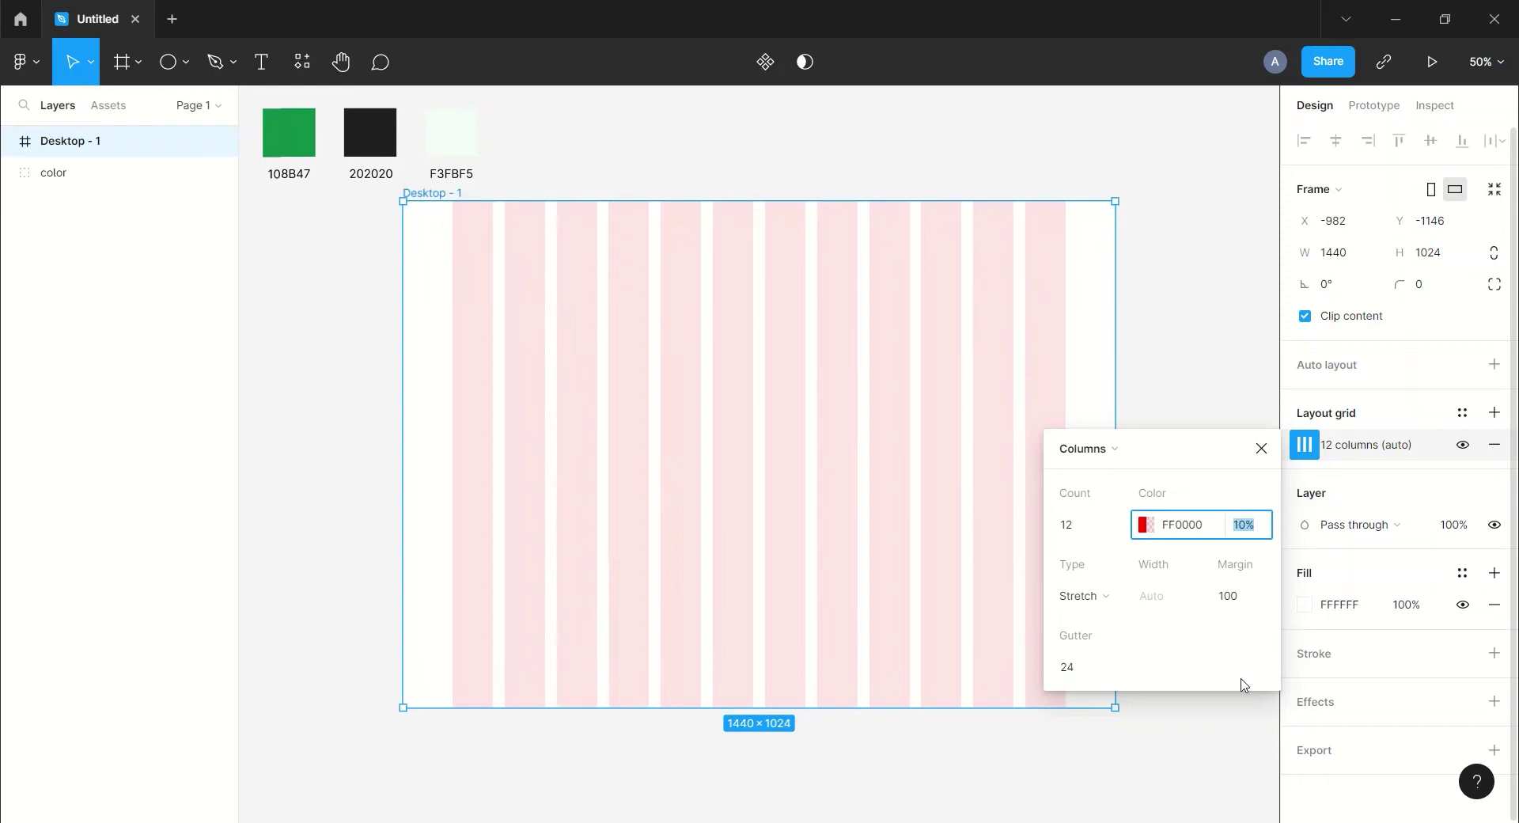
Step: Set the Desktop - 1 column grid's colour opacity to 5% and fill the frame with F3FBF5 sampled from its swatch
{"action": "key", "text": "Return"}
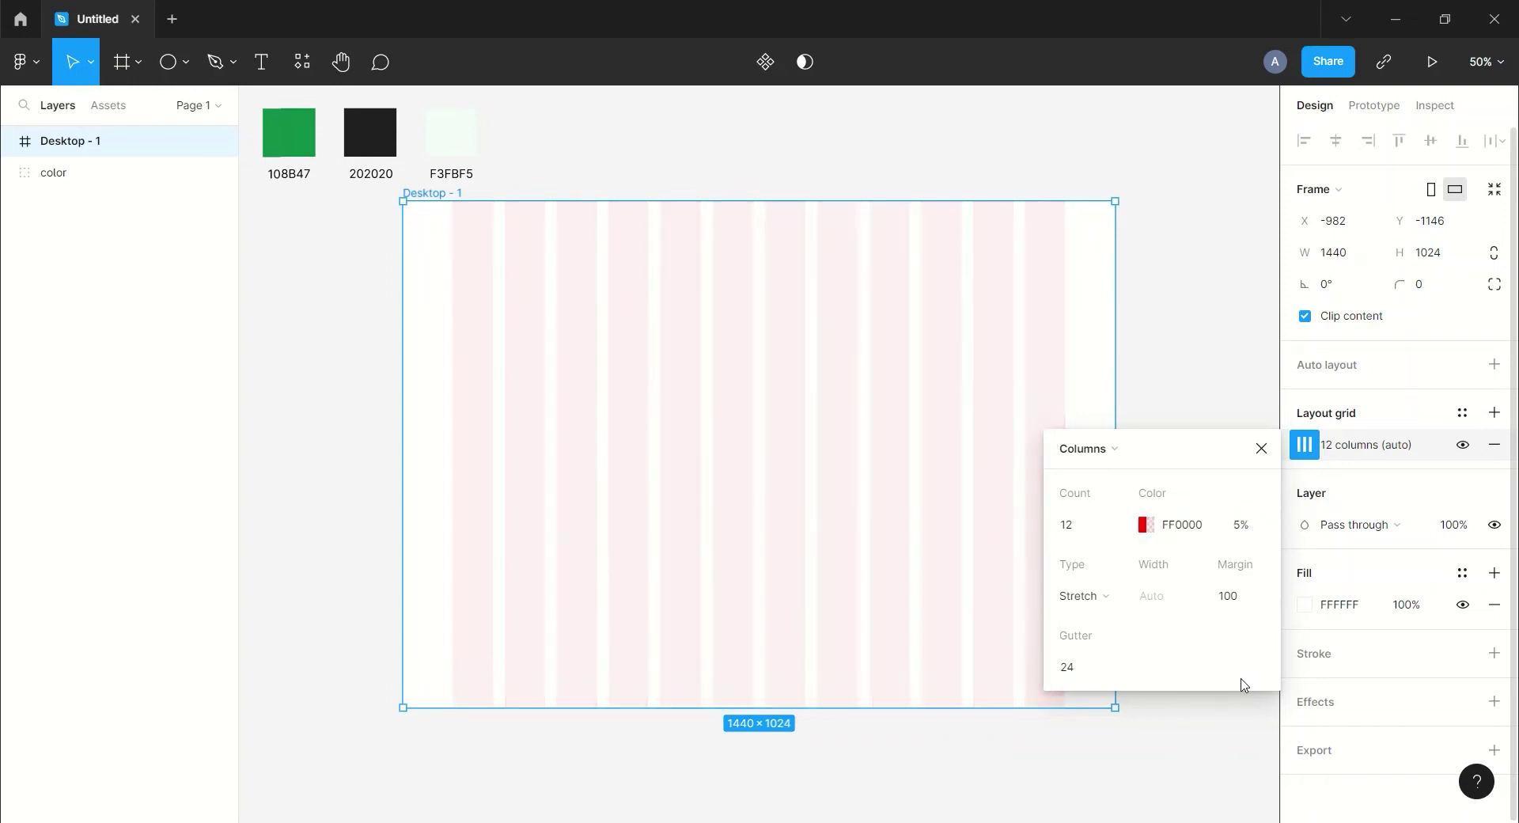
{"action": "left_click", "coordinate": [1262, 448]}
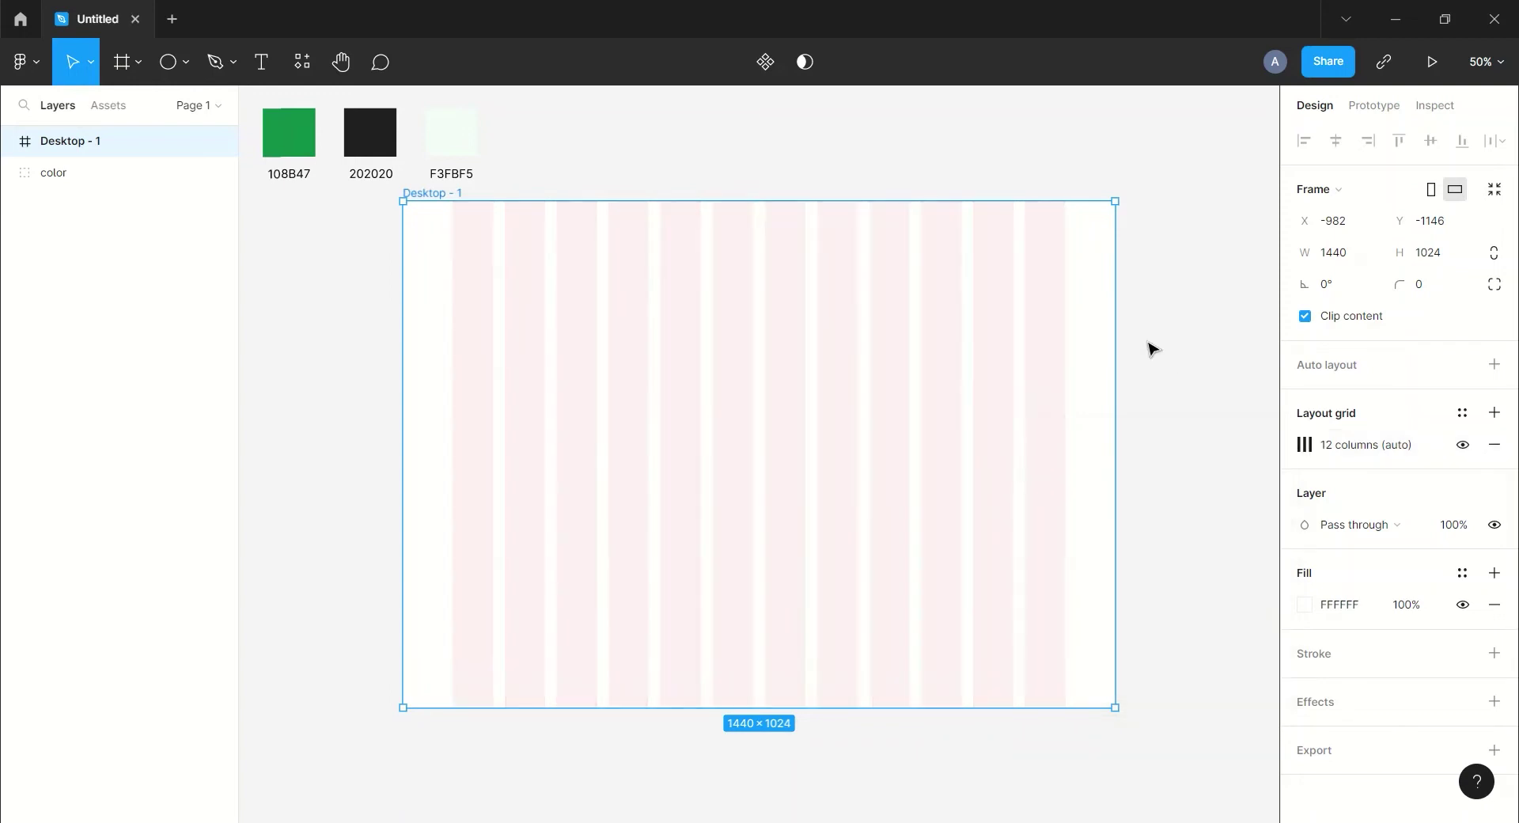
{"action": "left_click", "coordinate": [1302, 611]}
{"action": "left_click", "coordinate": [1072, 602]}
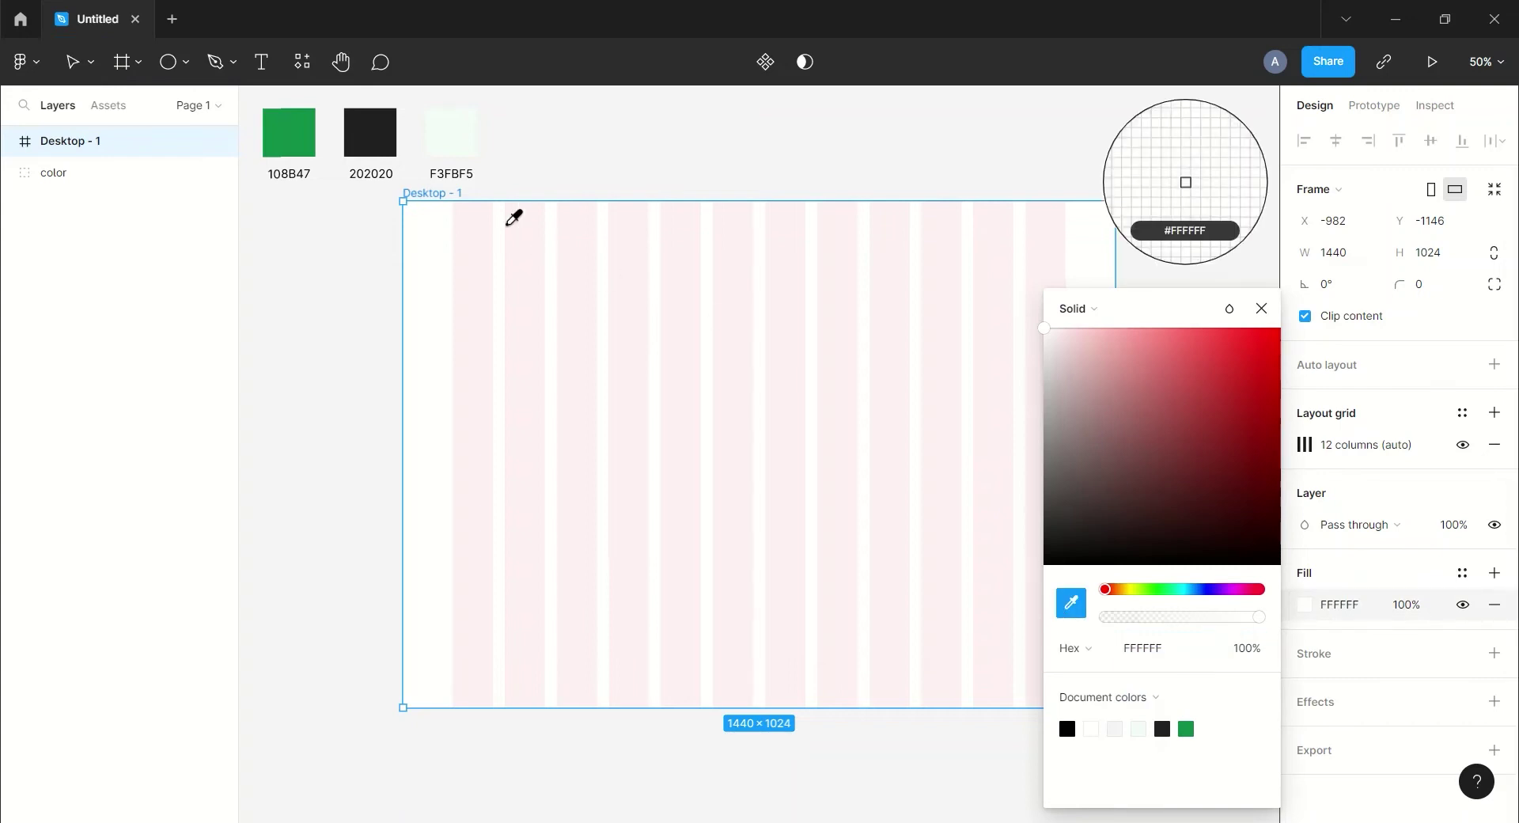
{"action": "left_click", "coordinate": [465, 121]}
{"action": "left_click", "coordinate": [1261, 308]}
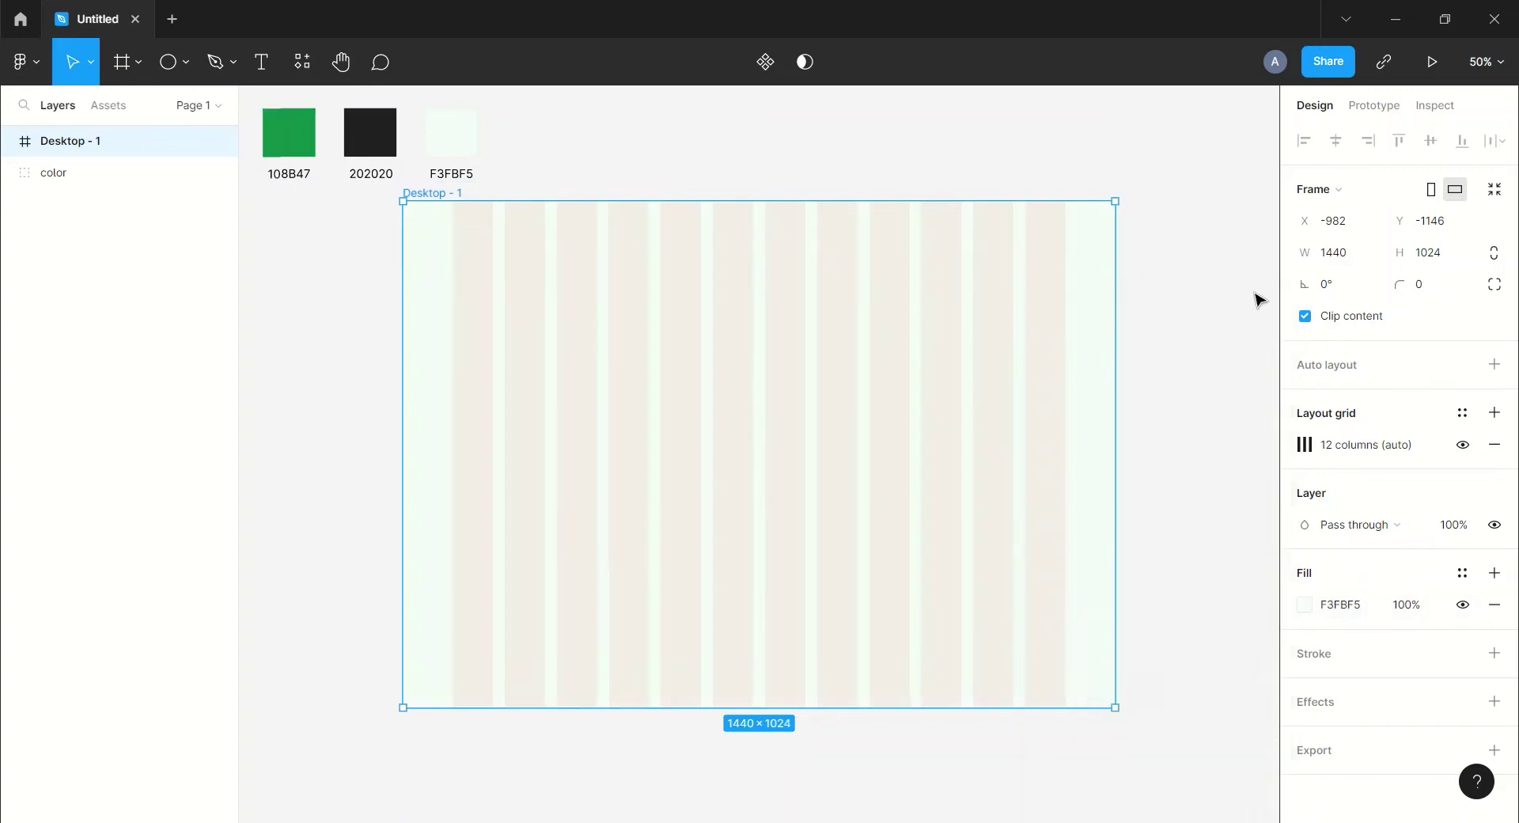
{"action": "left_click", "coordinate": [1105, 137]}
Step: Add a text layer reading "Home" on the empty canvas above the Desktop - 1 frame
{"action": "scroll", "coordinate": [950, 213], "scroll_direction": "up", "scroll_amount": 2}
{"action": "scroll", "coordinate": [950, 214], "scroll_direction": "right", "scroll_amount": 2}
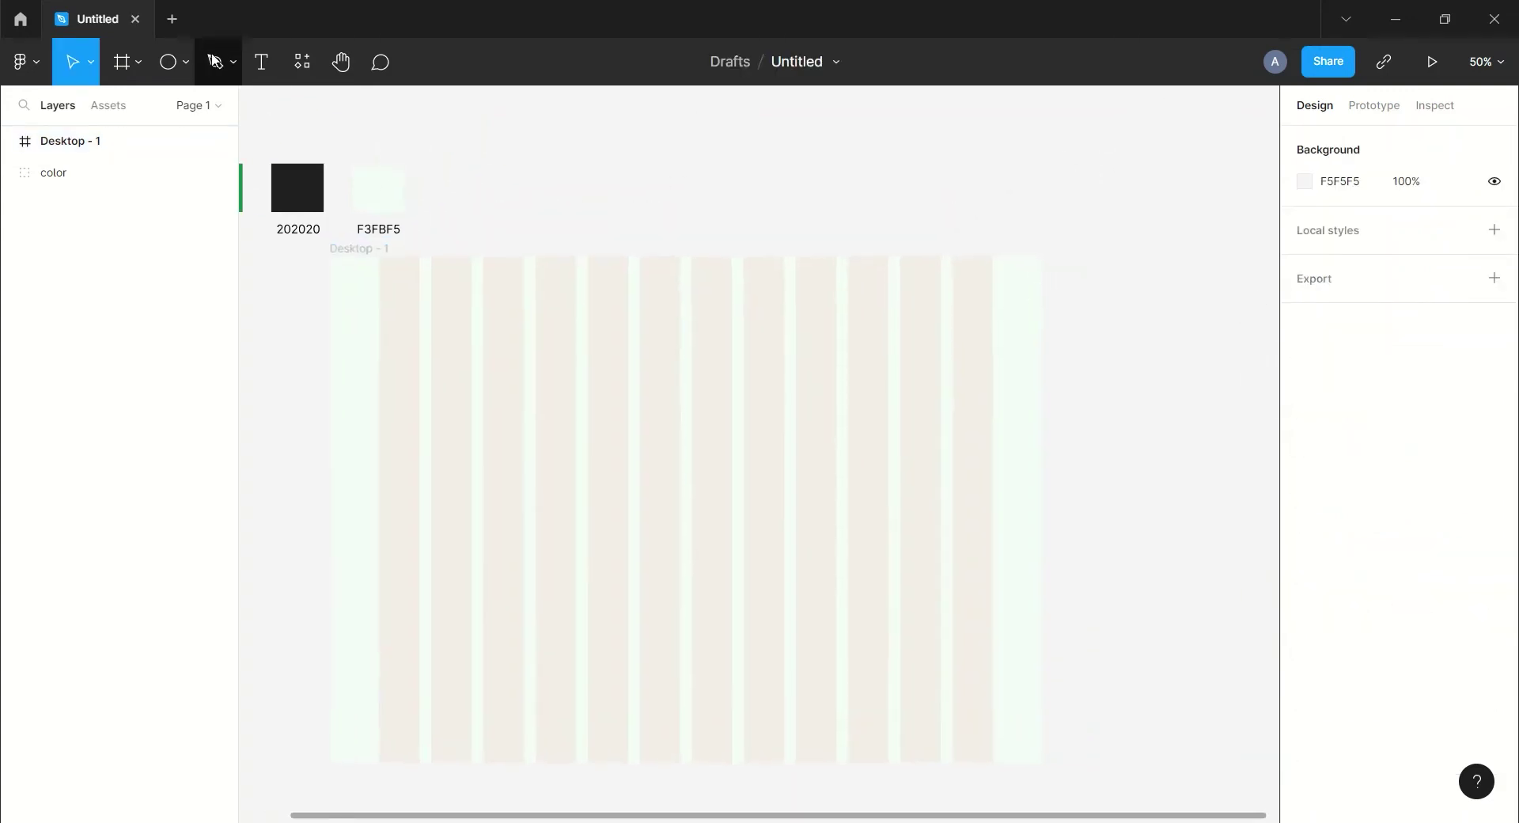
{"action": "left_click", "coordinate": [255, 65]}
{"action": "left_click", "coordinate": [687, 174]}
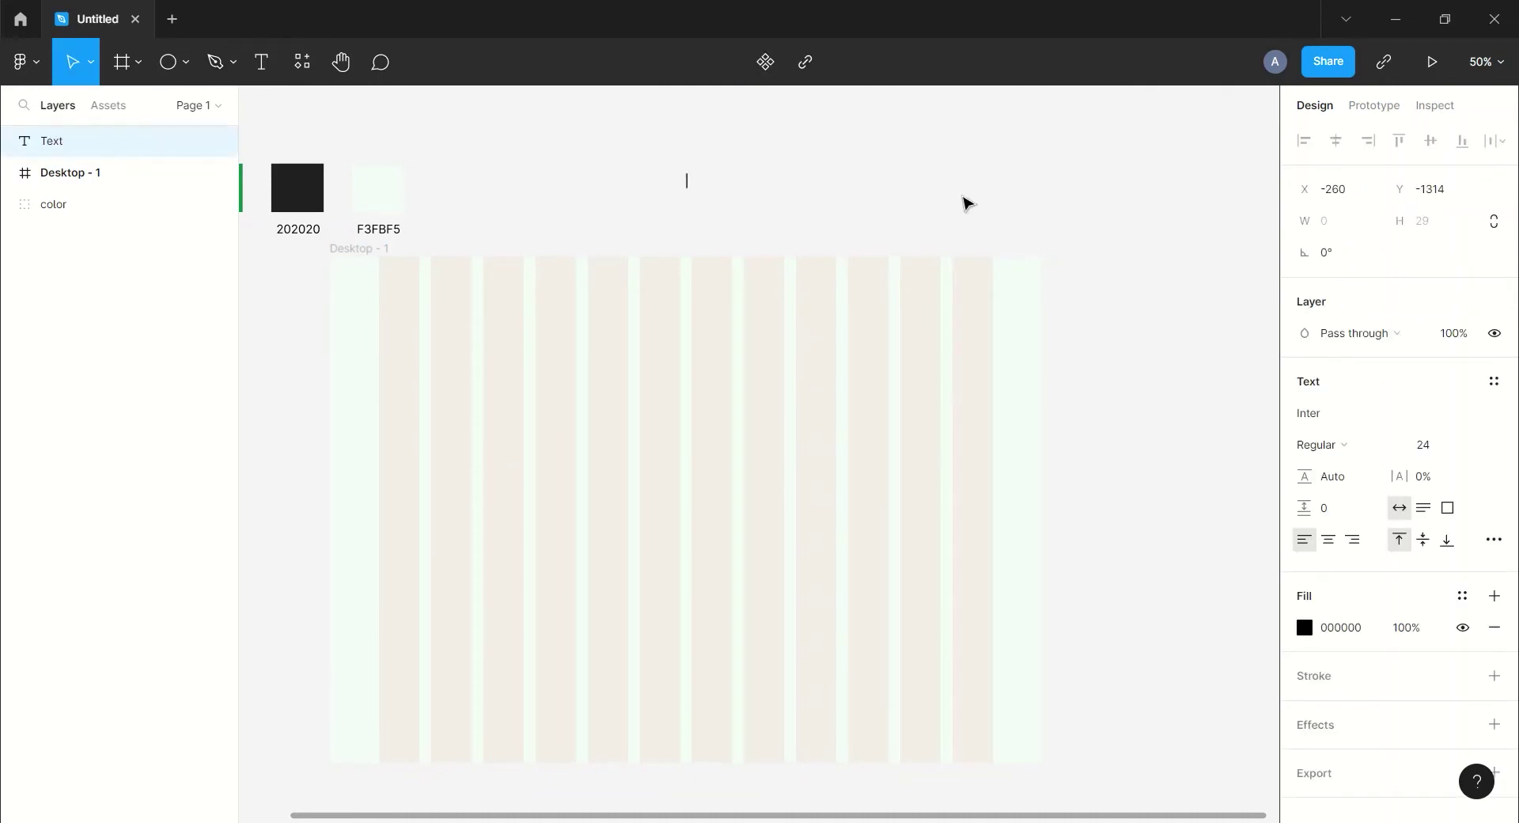
{"action": "type", "text": "Home"}
{"action": "key", "text": "Escape"}
Step: Duplicate the "Home" text, place the copy beside it on the same line, and change its wording to "Menu"
{"action": "key", "text": "ctrl+v"}
{"action": "left_click_drag", "start_coordinate": [701, 181], "coordinate": [759, 185]}
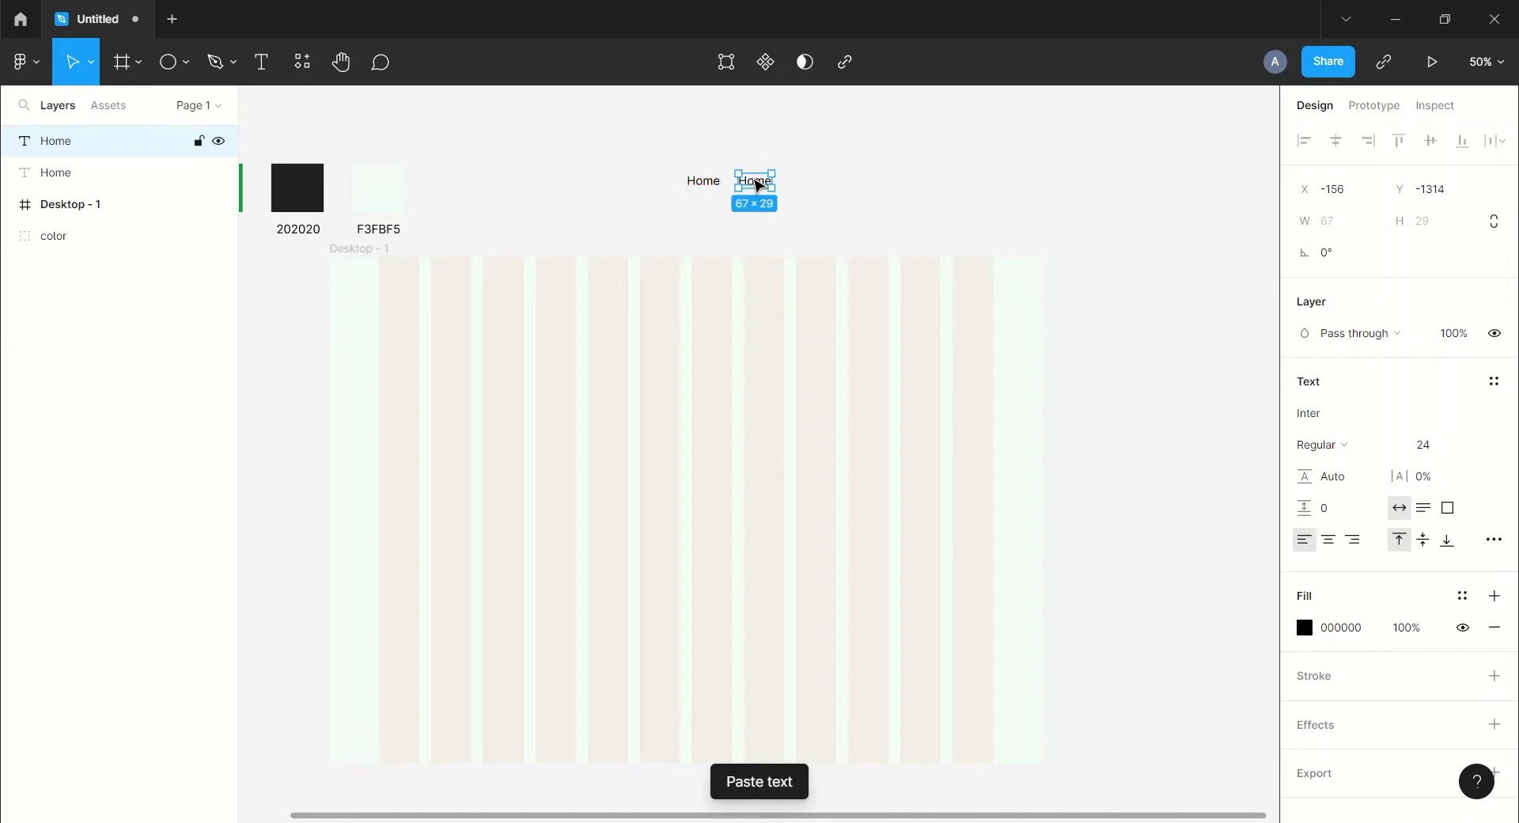
{"action": "double_click", "coordinate": [758, 185]}
{"action": "type", "text": "Menu"}
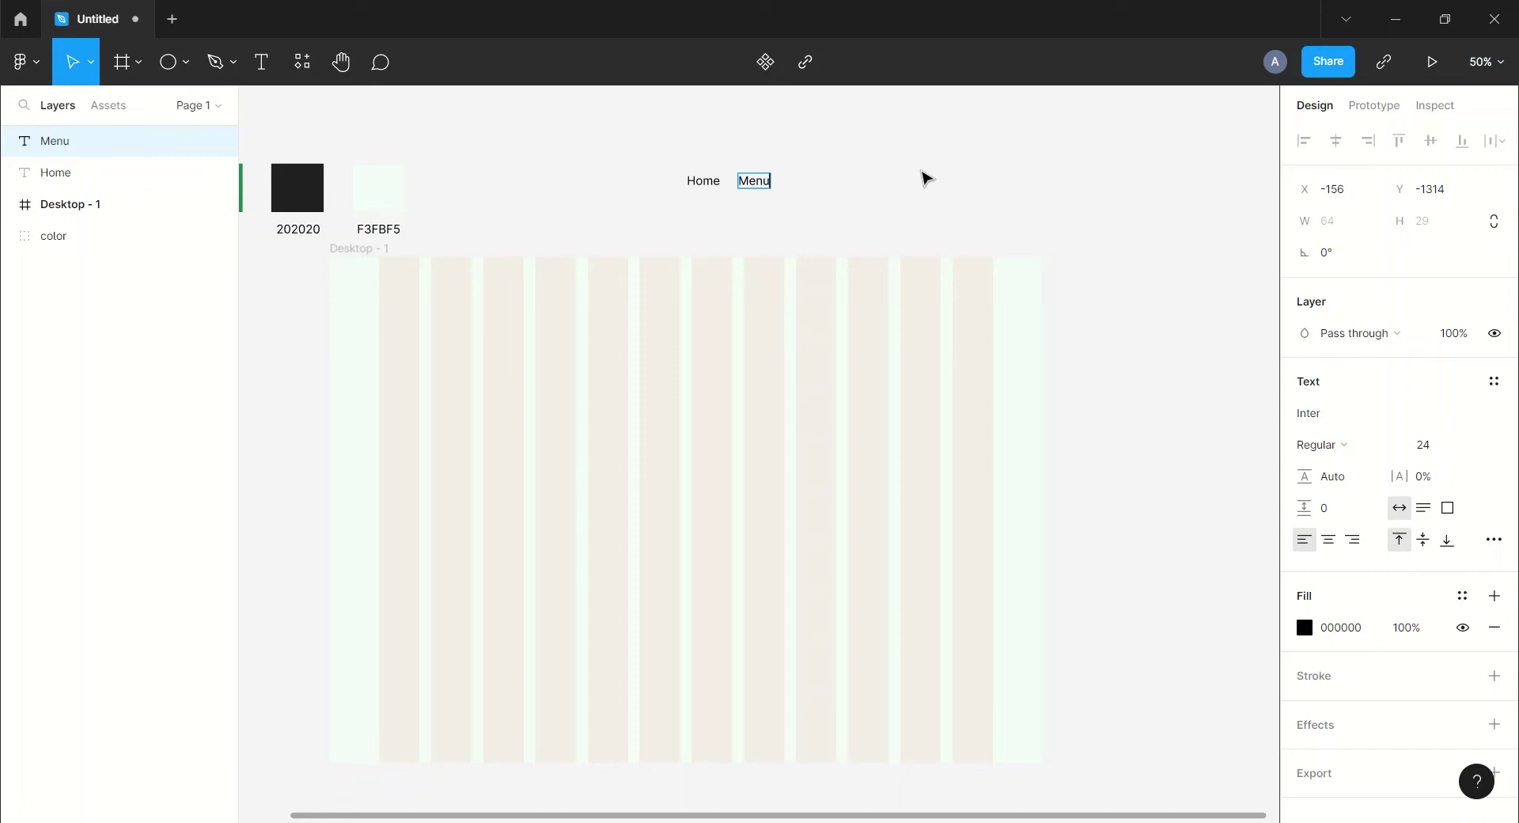
{"action": "key", "text": "Escape"}
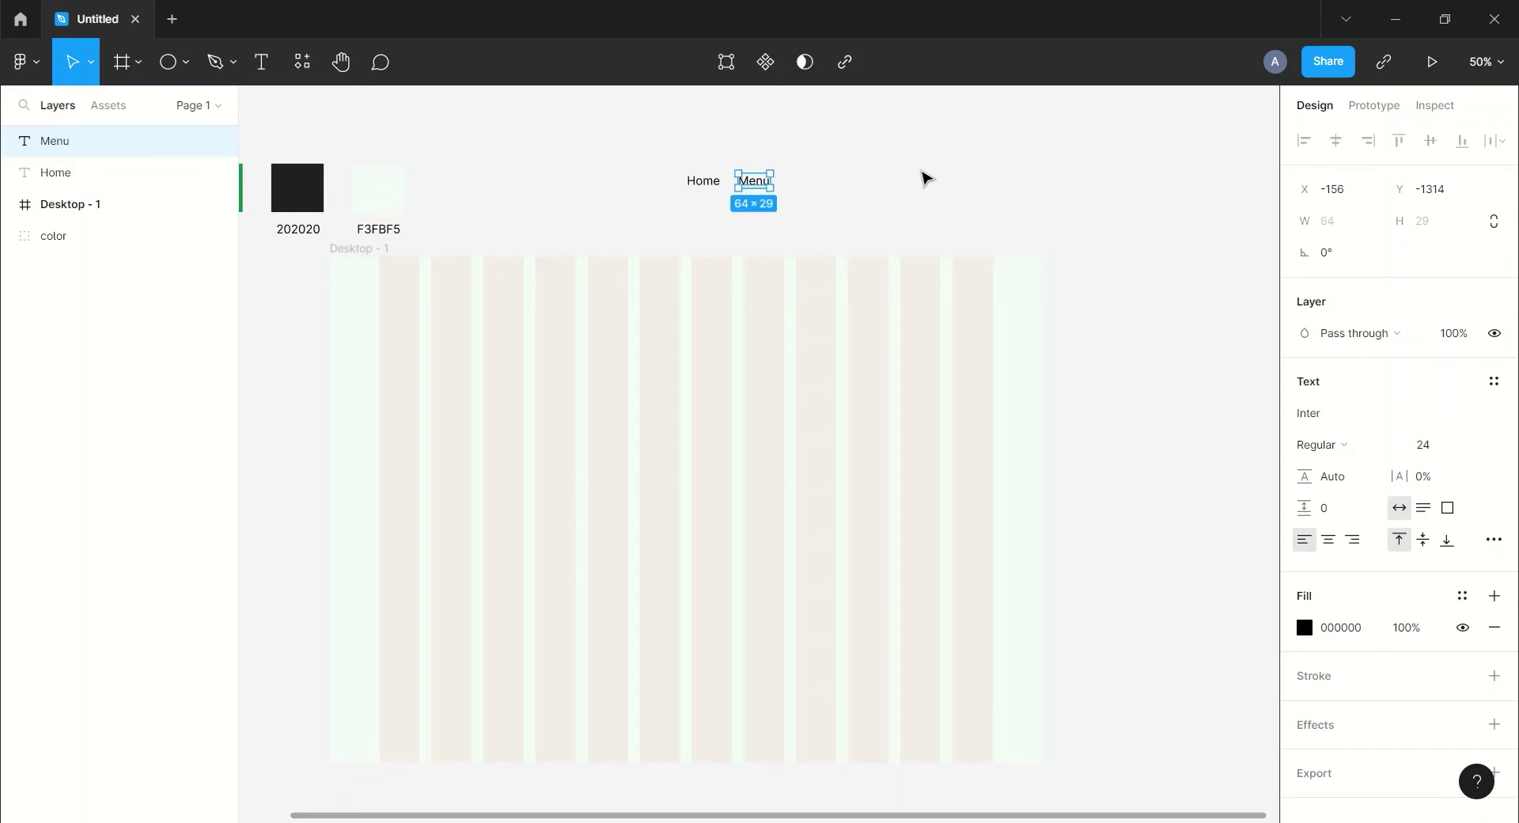
Step: Duplicate the "Menu" text, place the copy after it on the same line, and reword it as "Service"
{"action": "key", "text": "ctrl+v"}
{"action": "left_click_drag", "start_coordinate": [764, 188], "coordinate": [810, 191]}
{"action": "double_click", "coordinate": [811, 187]}
{"action": "type", "text": "S"}
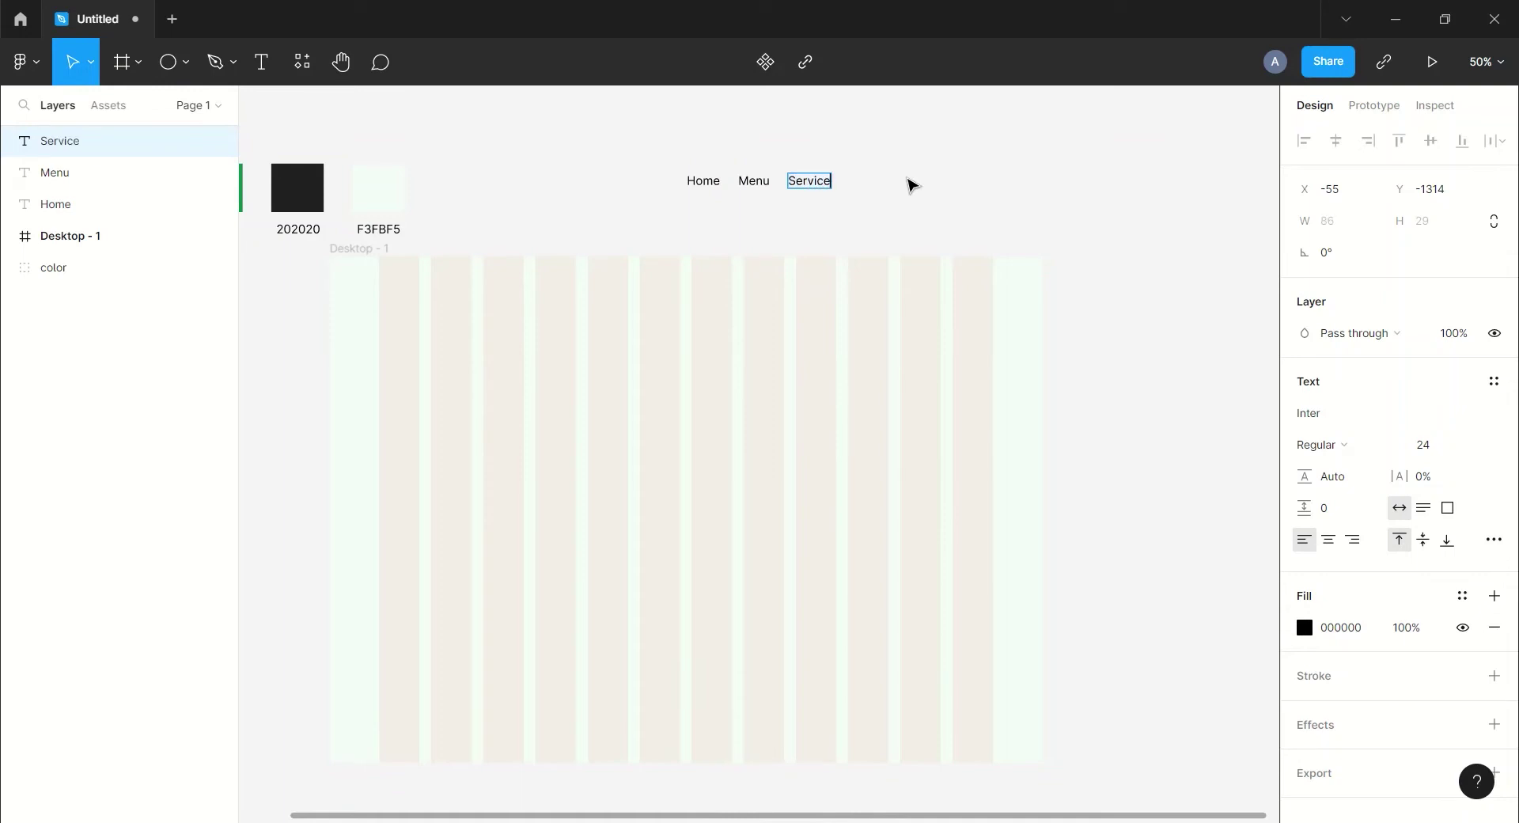
{"action": "key", "text": "Escape"}
Step: Duplicate the "Service" text, place the copy after it on the same line, and reword it as "Contact"
{"action": "key", "text": "ctrl+v"}
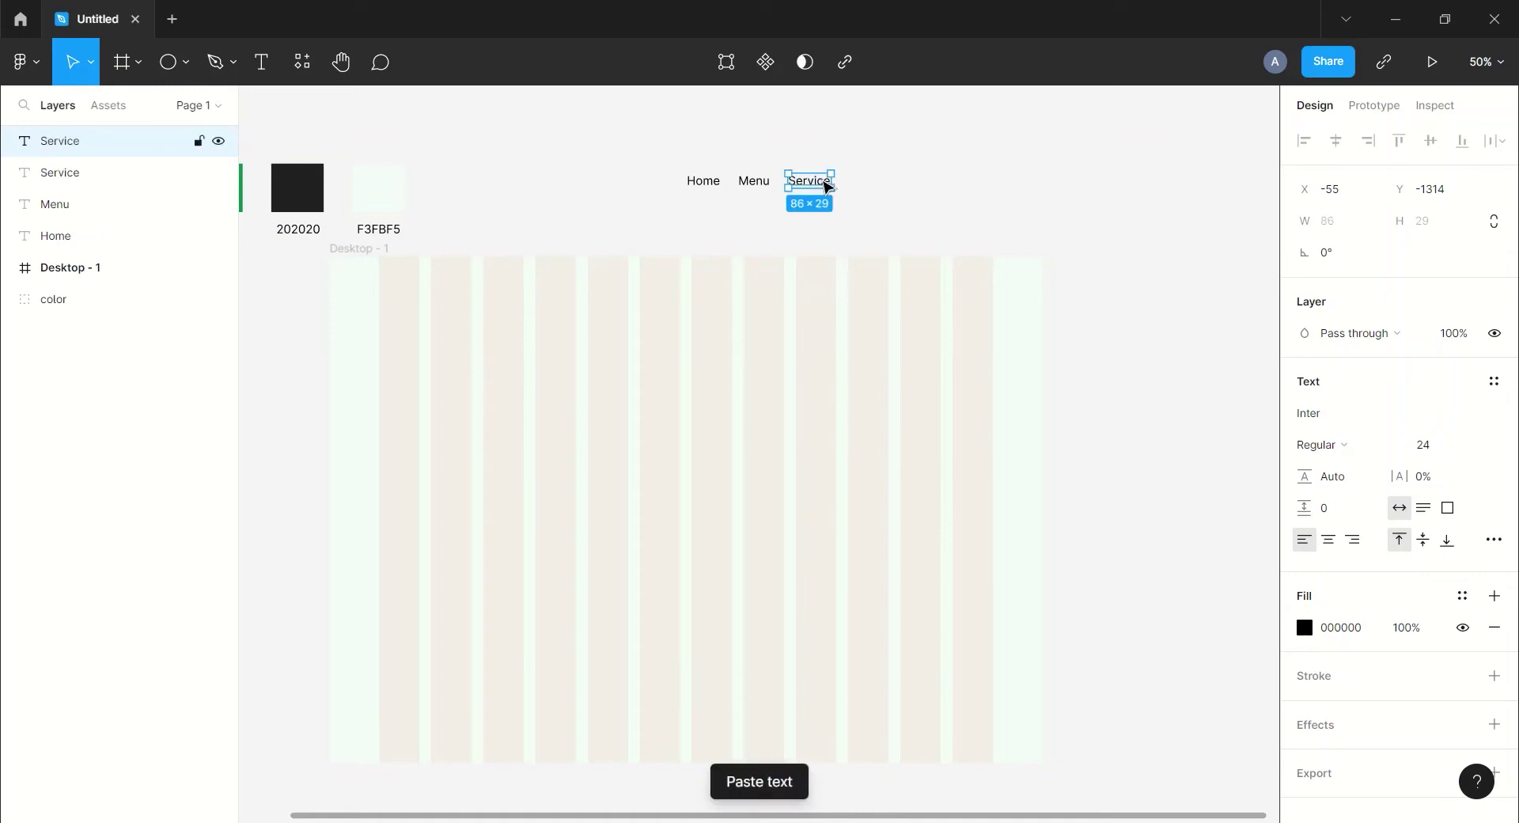
{"action": "left_click_drag", "start_coordinate": [811, 183], "coordinate": [873, 187]}
{"action": "key", "text": "Return"}
{"action": "type", "text": "Contact"}
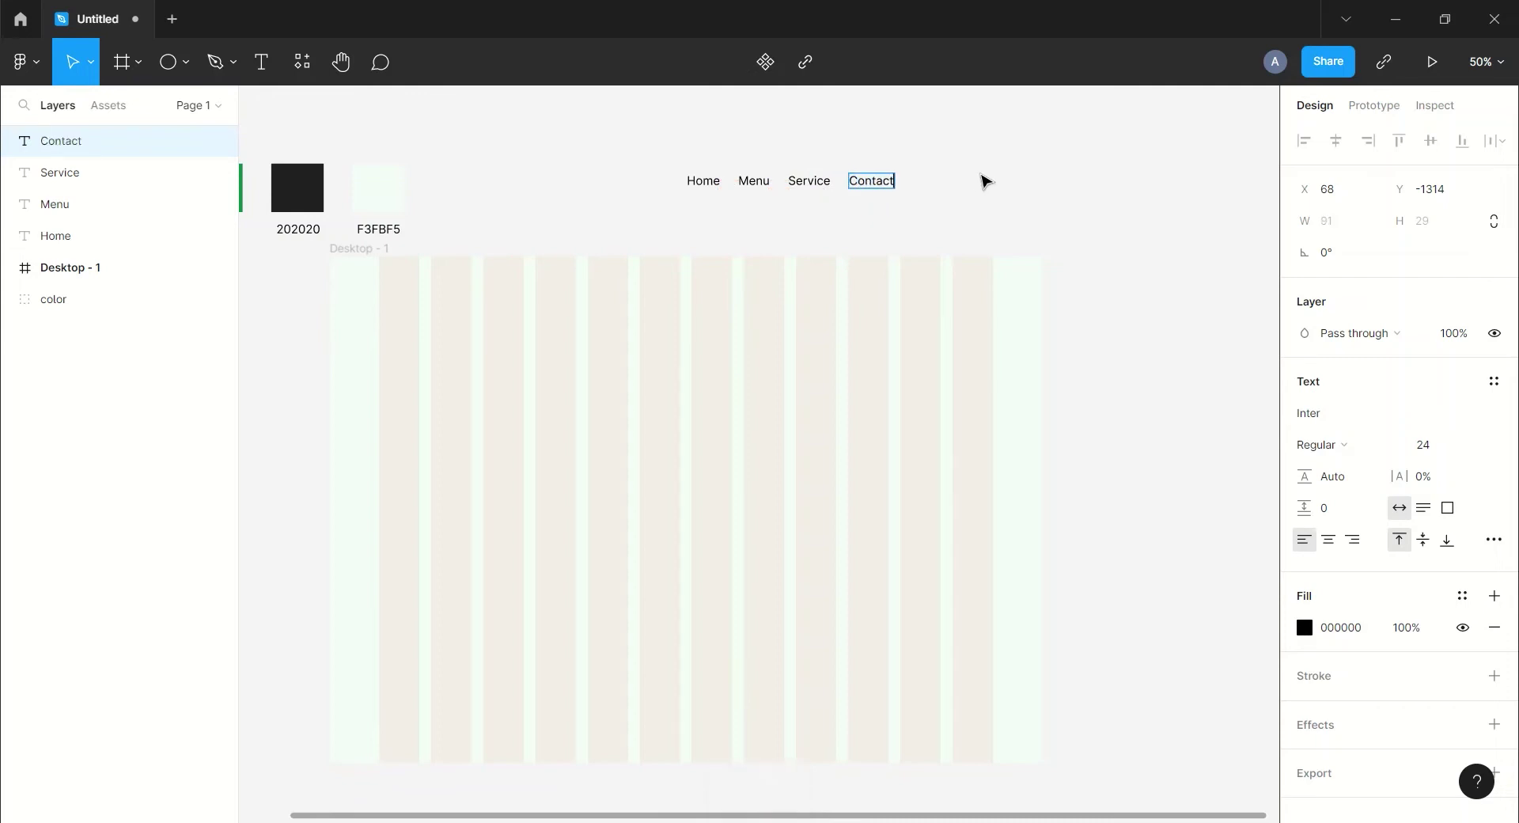
{"action": "key", "text": "Escape"}
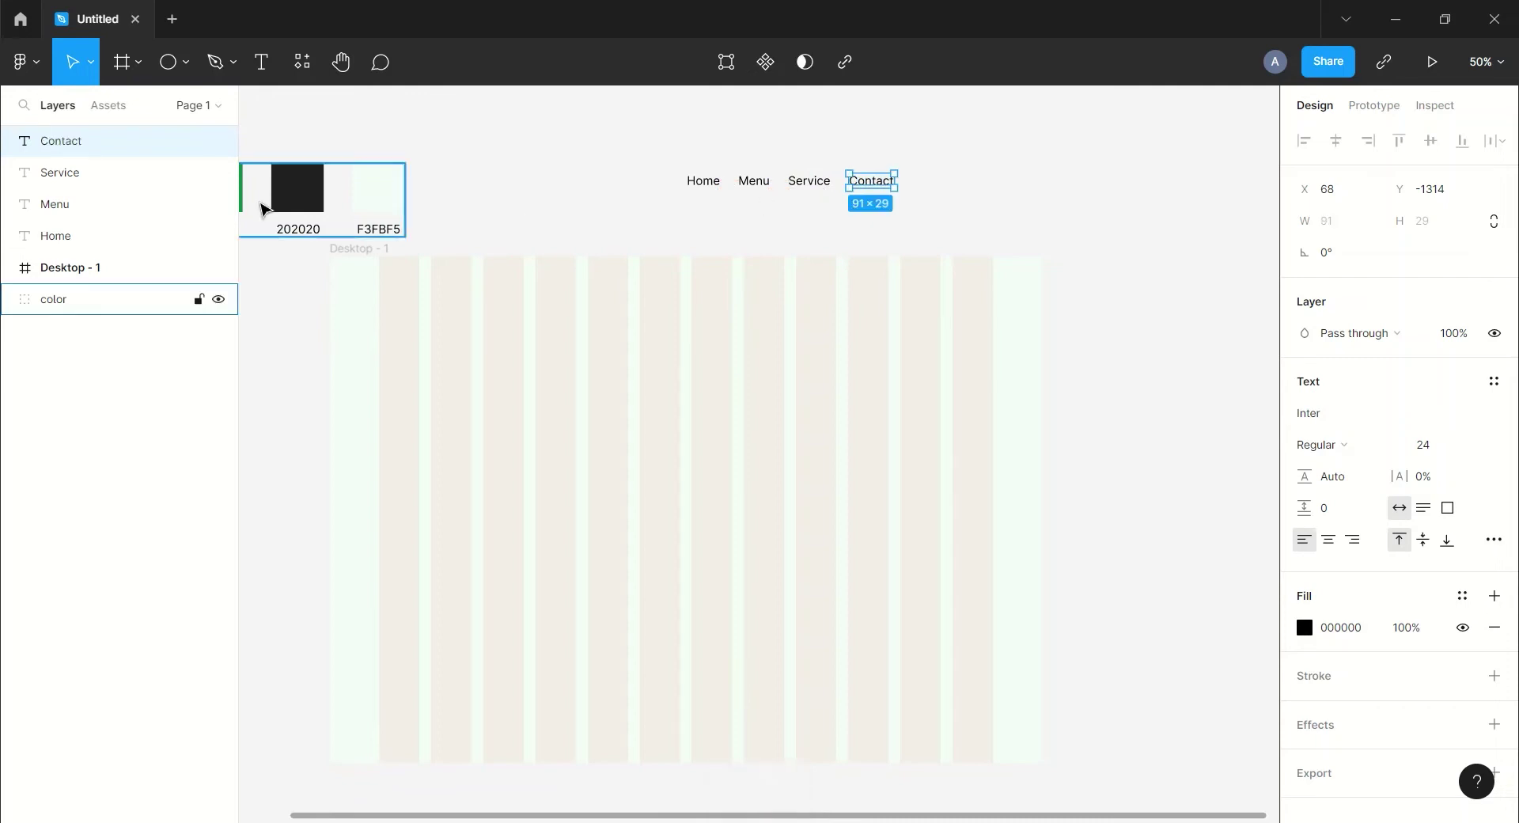
Step: Move the Home, Menu, Service and Contact texts into the Desktop - 1 frame, placing the row near its upper edge with Home at about X 521, Y 34
{"action": "left_click", "coordinate": [63, 236]}
{"action": "left_click", "coordinate": [67, 188], "text": "ctrl"}
{"action": "left_click", "coordinate": [47, 204], "text": "ctrl"}
{"action": "left_click", "coordinate": [68, 150], "text": "ctrl"}
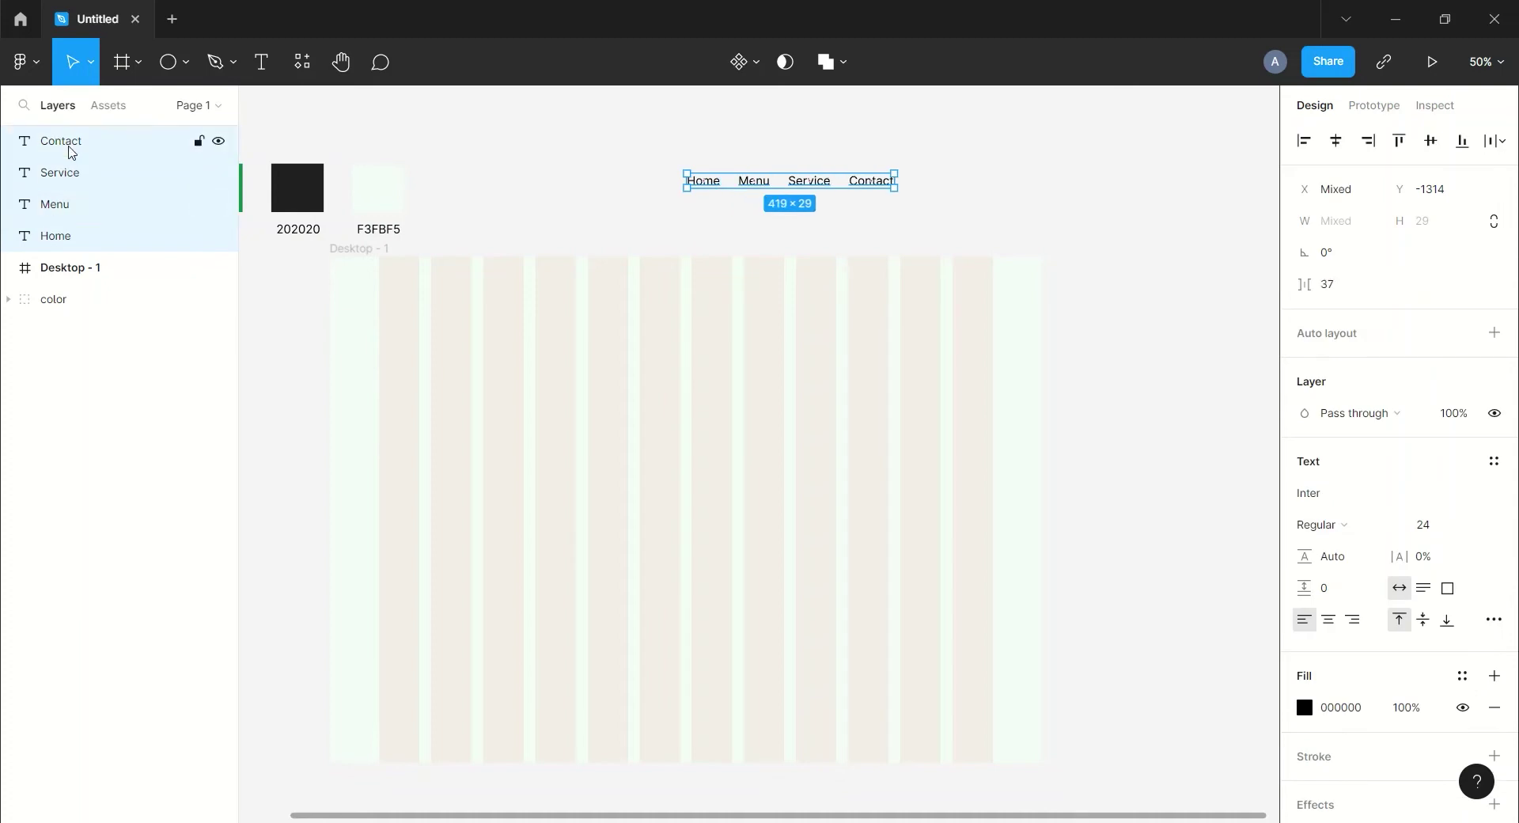
{"action": "left_click_drag", "start_coordinate": [87, 141], "coordinate": [79, 270]}
{"action": "left_click_drag", "start_coordinate": [750, 189], "coordinate": [651, 291]}
{"action": "left_click", "coordinate": [708, 187]}
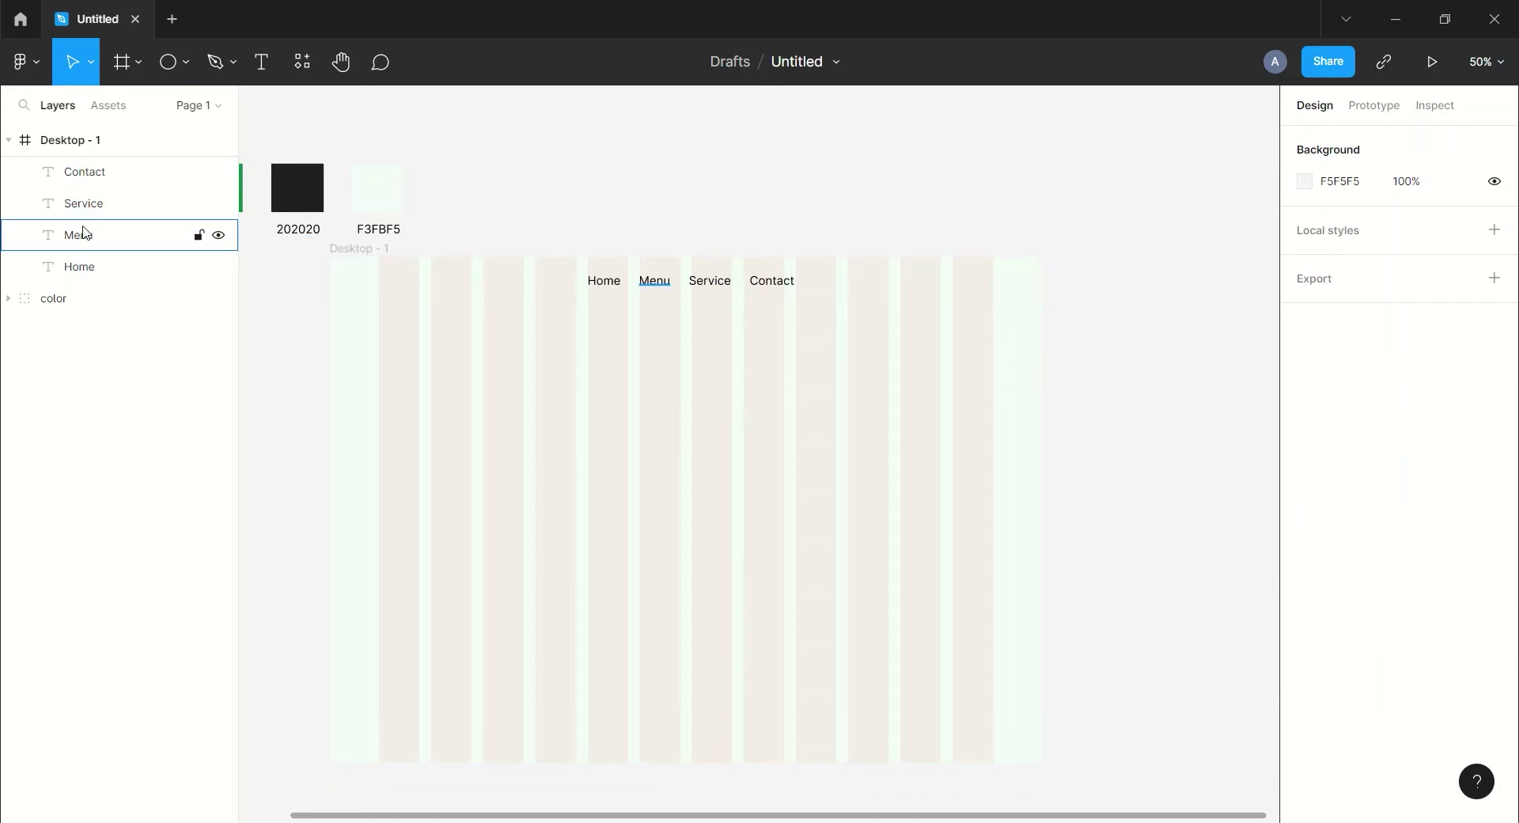
Step: Make the "Home" text Semi Bold and colour it green 108B47 sampled from the swatch
{"action": "left_click", "coordinate": [93, 259]}
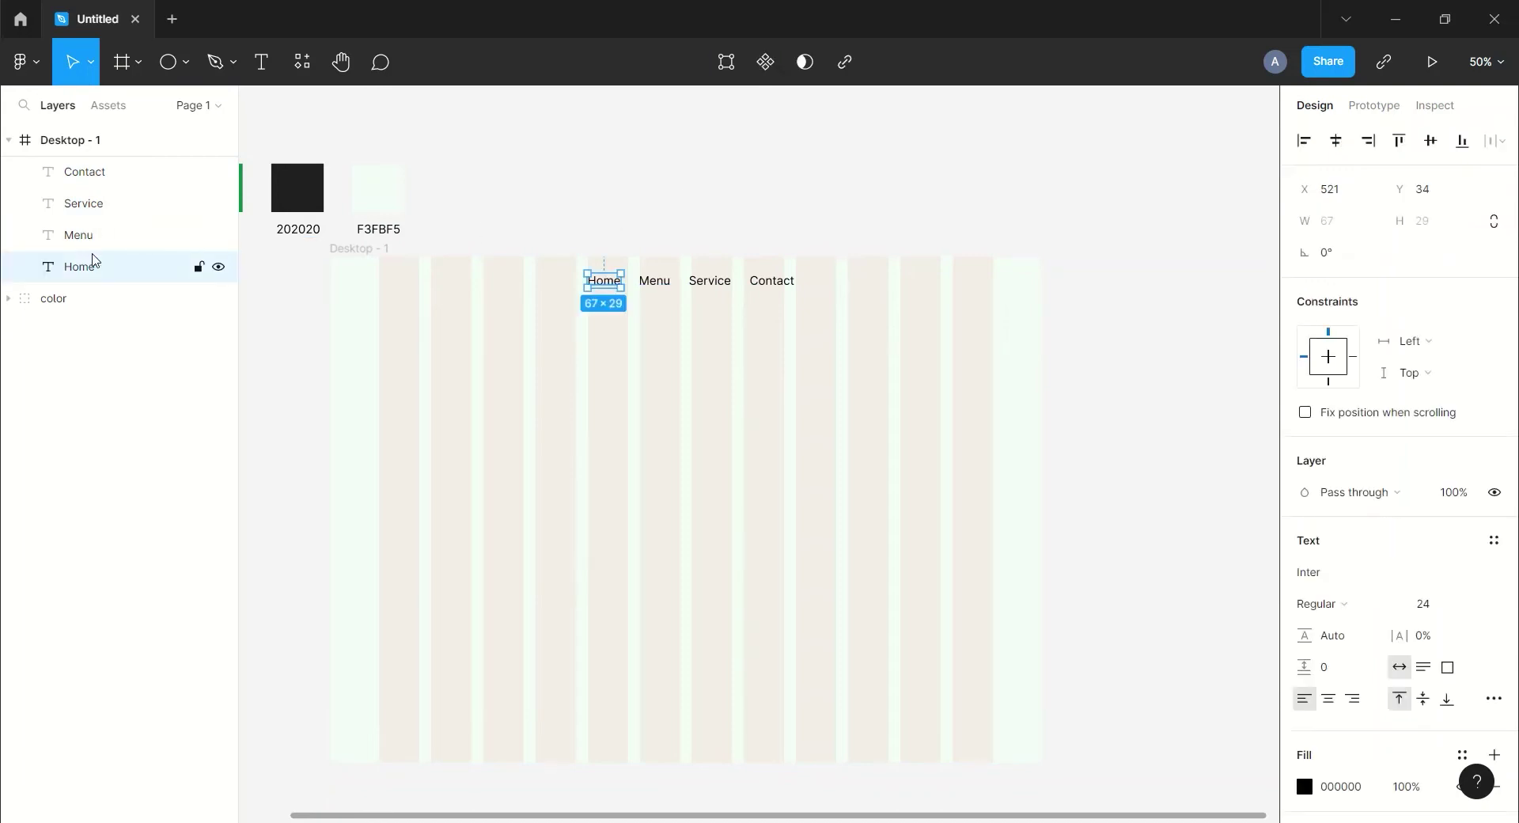
{"action": "left_click", "coordinate": [1397, 609]}
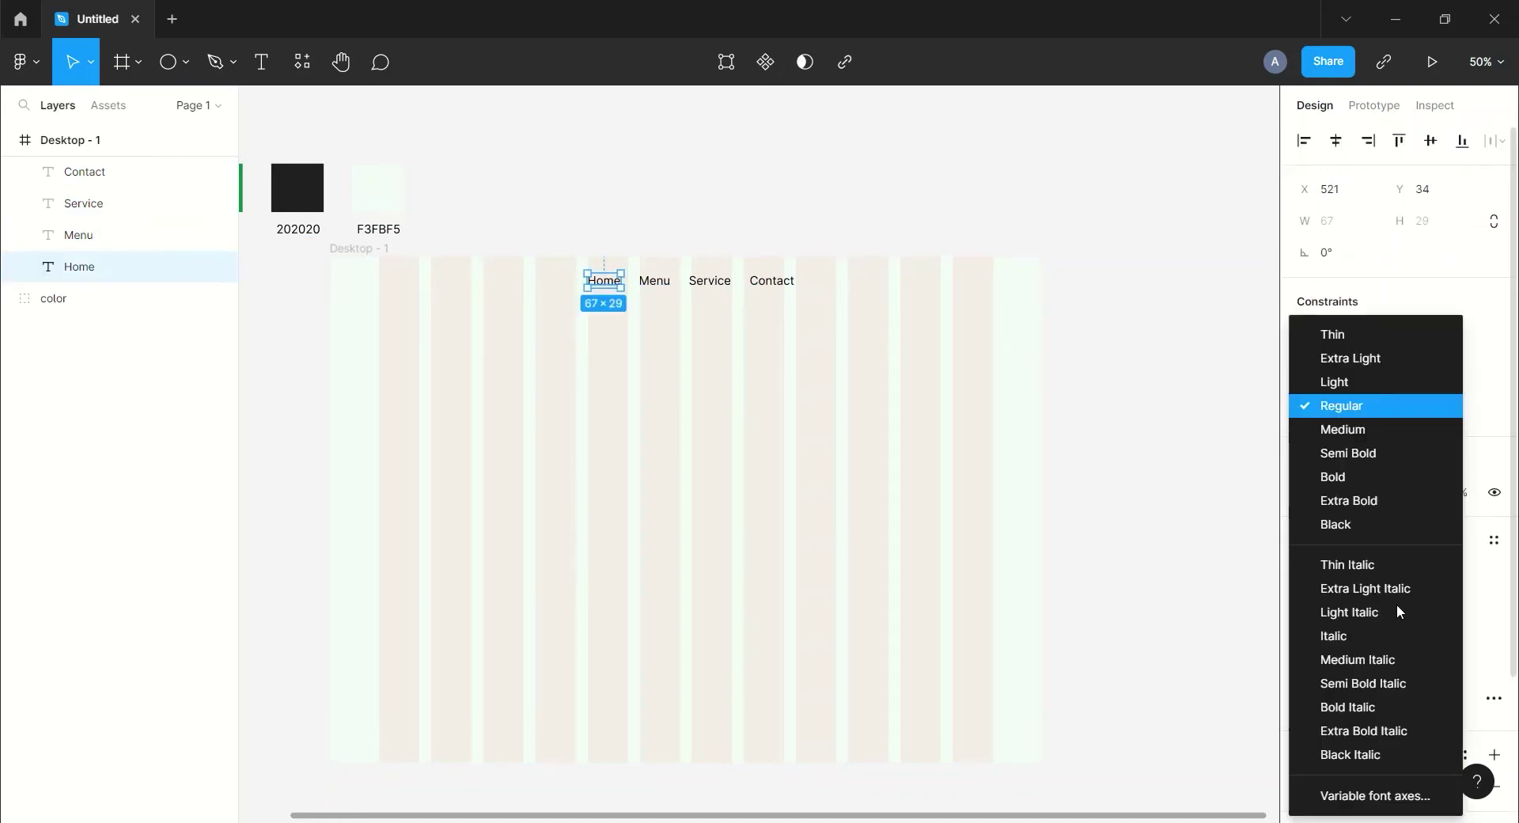
{"action": "left_click", "coordinate": [1363, 452]}
{"action": "left_click", "coordinate": [1305, 787]}
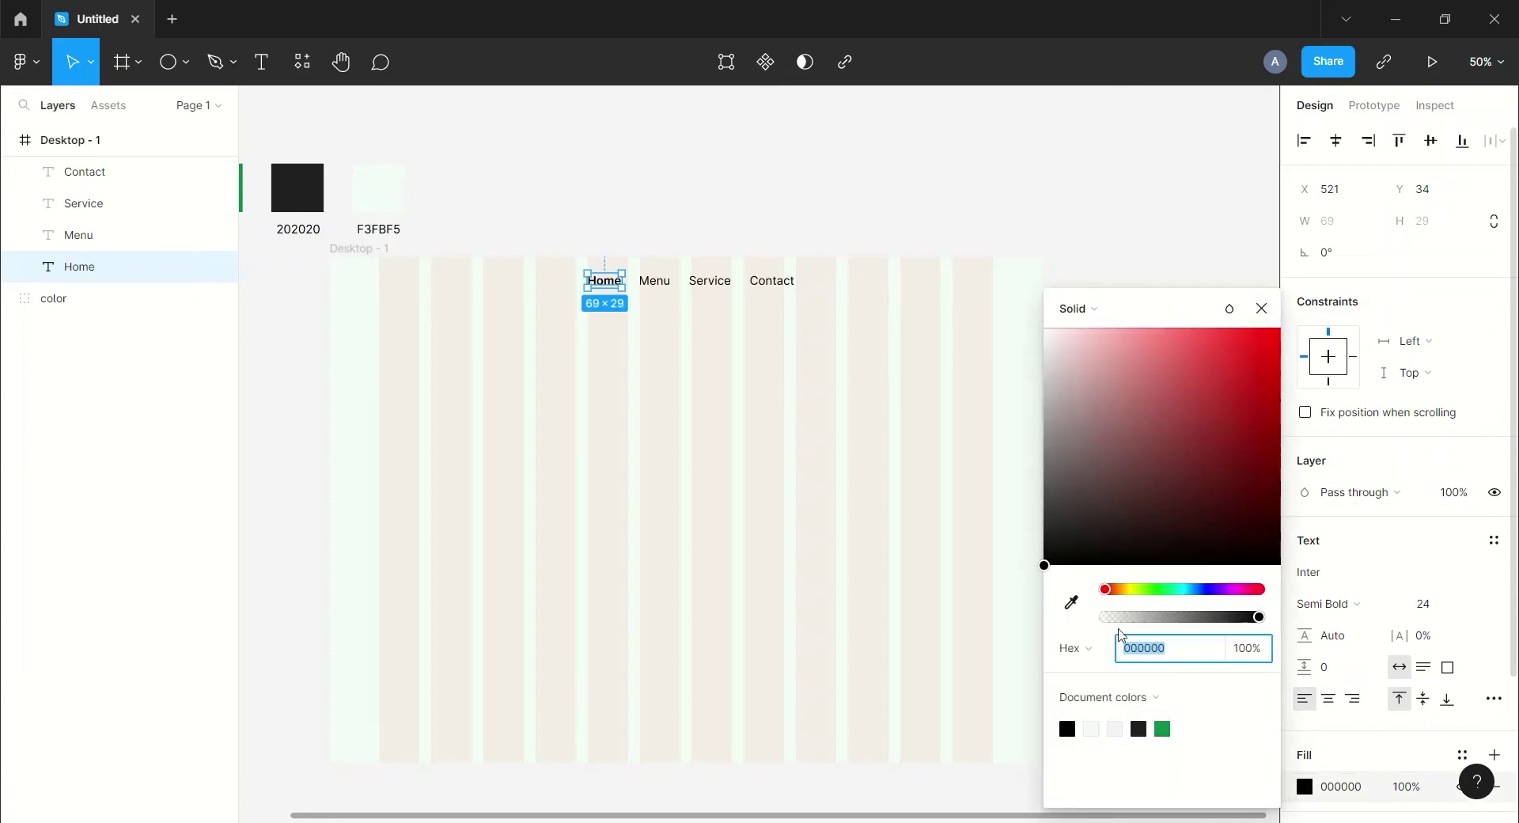
{"action": "left_click", "coordinate": [1072, 605]}
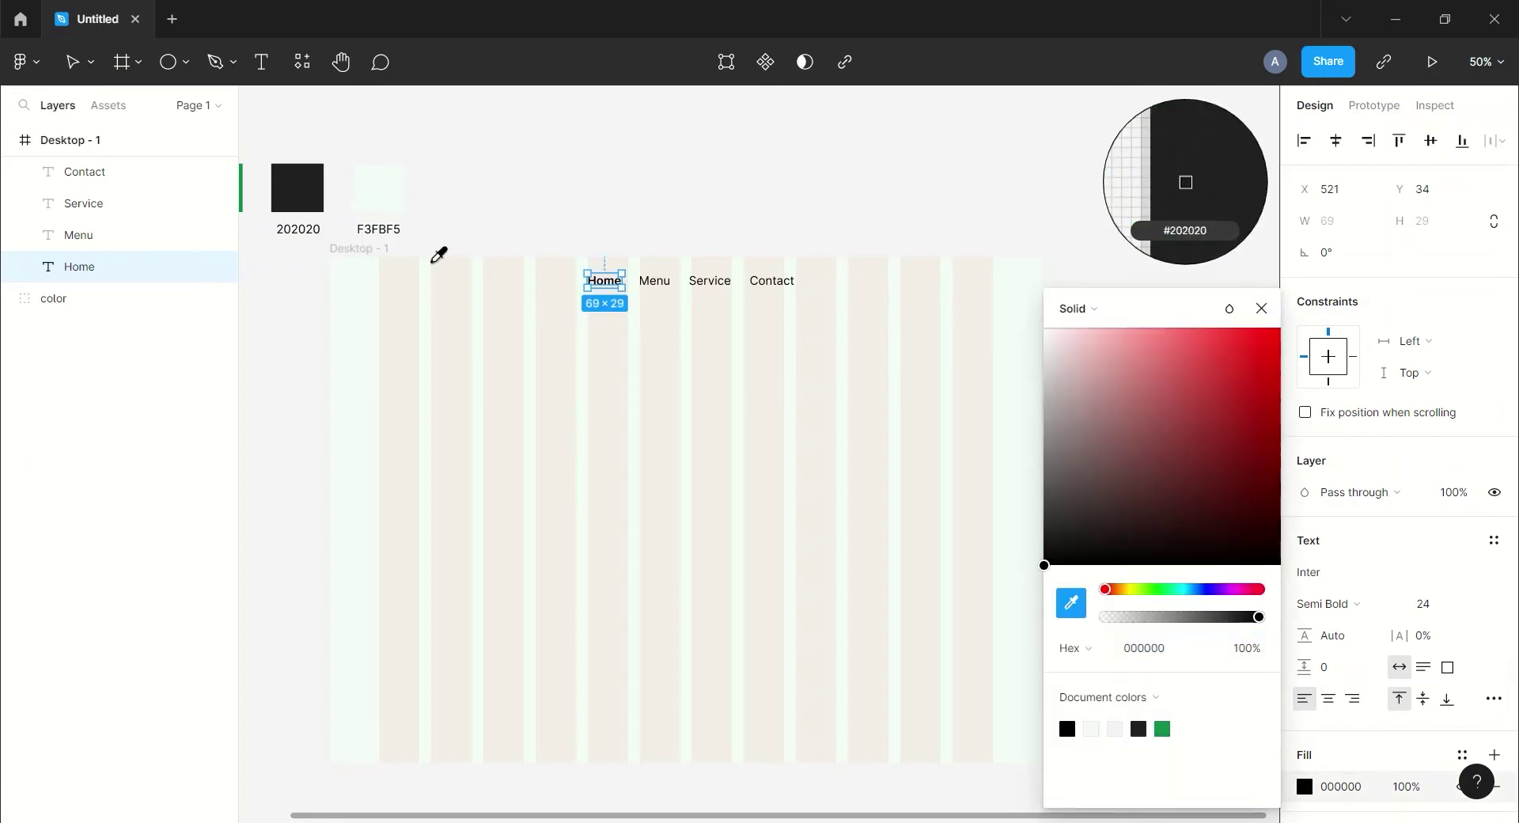
{"action": "scroll", "coordinate": [680, 238], "scroll_direction": "left", "scroll_amount": 3}
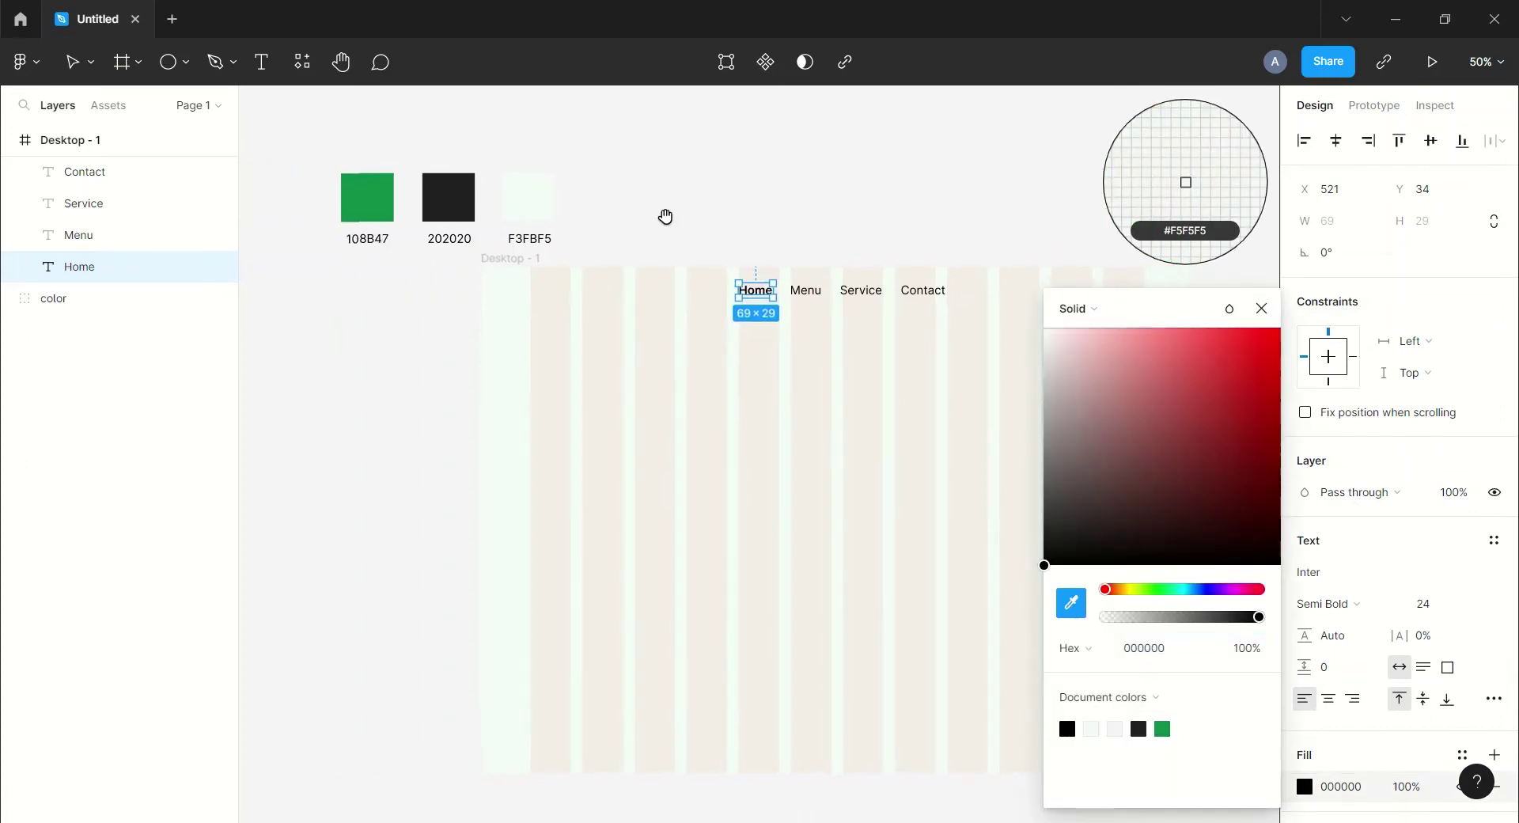
{"action": "left_click", "coordinate": [373, 193]}
{"action": "left_click", "coordinate": [1260, 313]}
{"action": "left_click", "coordinate": [1125, 195]}
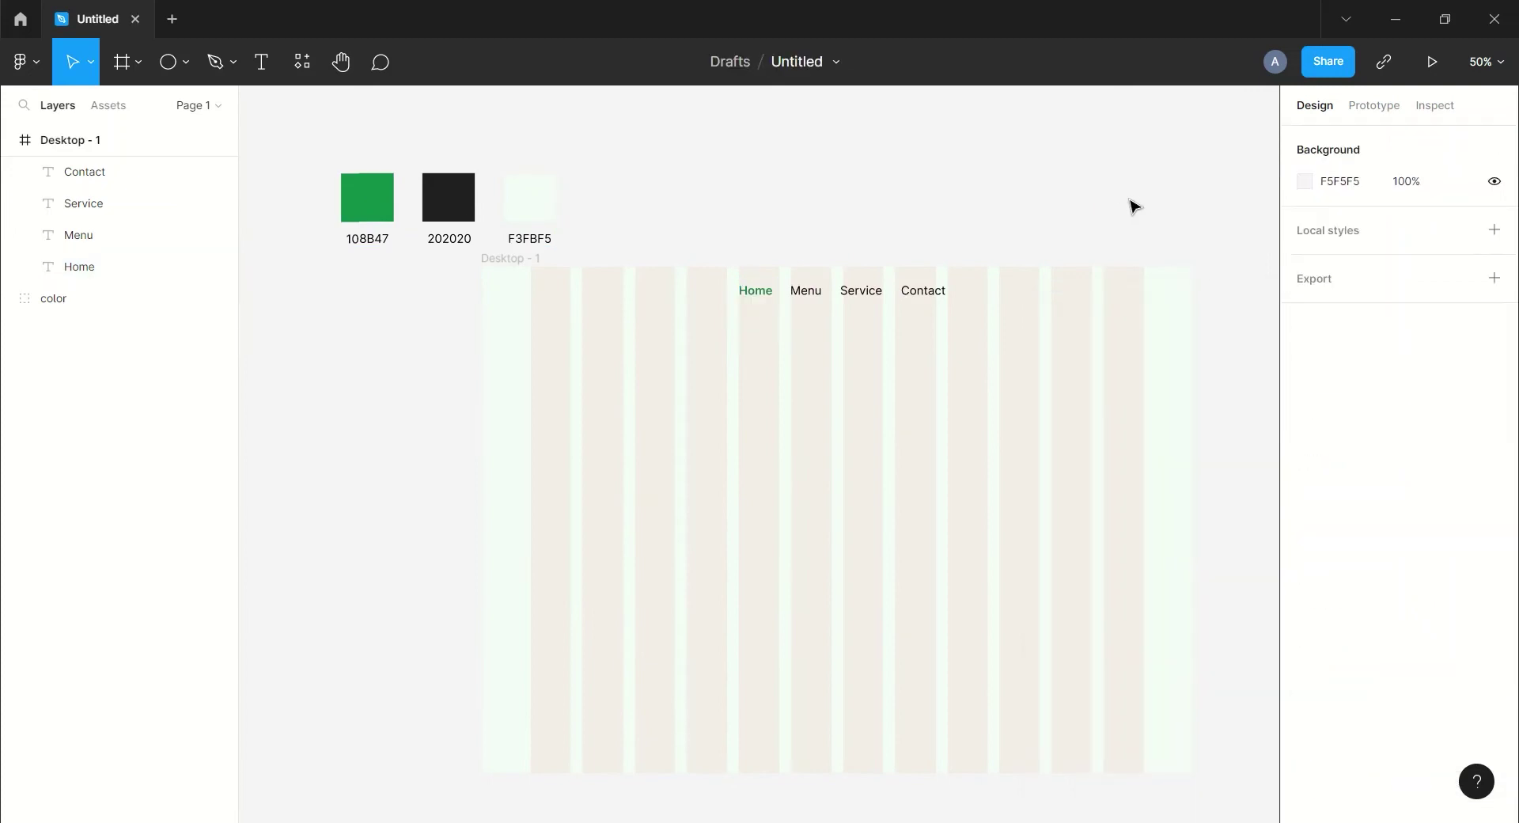
Step: Duplicate the "Contact" text, place the copy farther along the row at about X 1048, and reword it as "Login"
{"action": "scroll", "coordinate": [1103, 220], "scroll_direction": "right", "scroll_amount": 3}
{"action": "scroll", "coordinate": [1103, 221], "scroll_direction": "down", "scroll_amount": 2}
{"action": "left_click", "coordinate": [86, 175]}
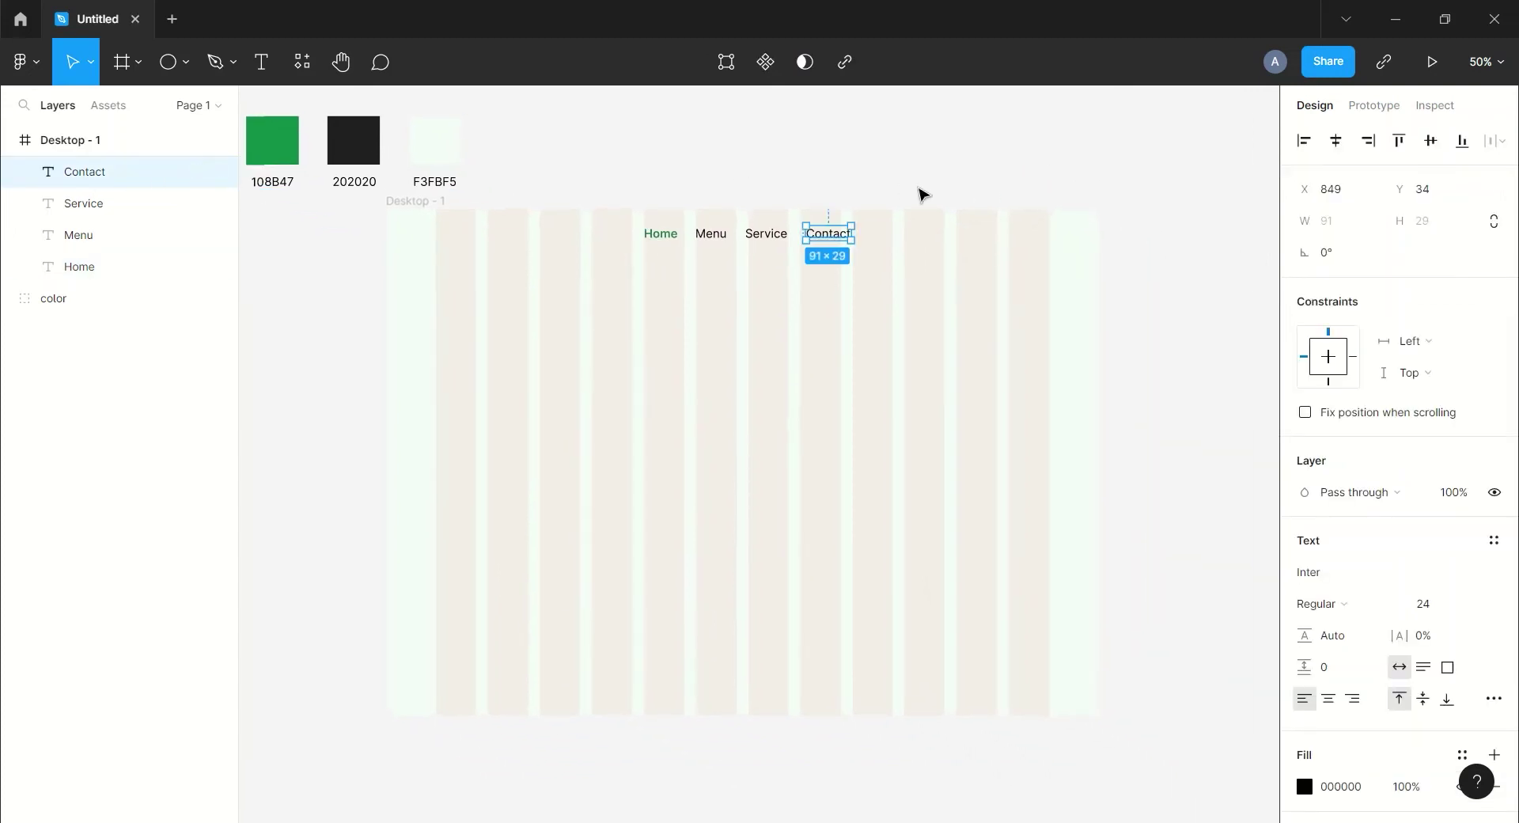
{"action": "key", "text": "ctrl+v"}
{"action": "left_click_drag", "start_coordinate": [838, 239], "coordinate": [935, 242]}
{"action": "key", "text": "Return"}
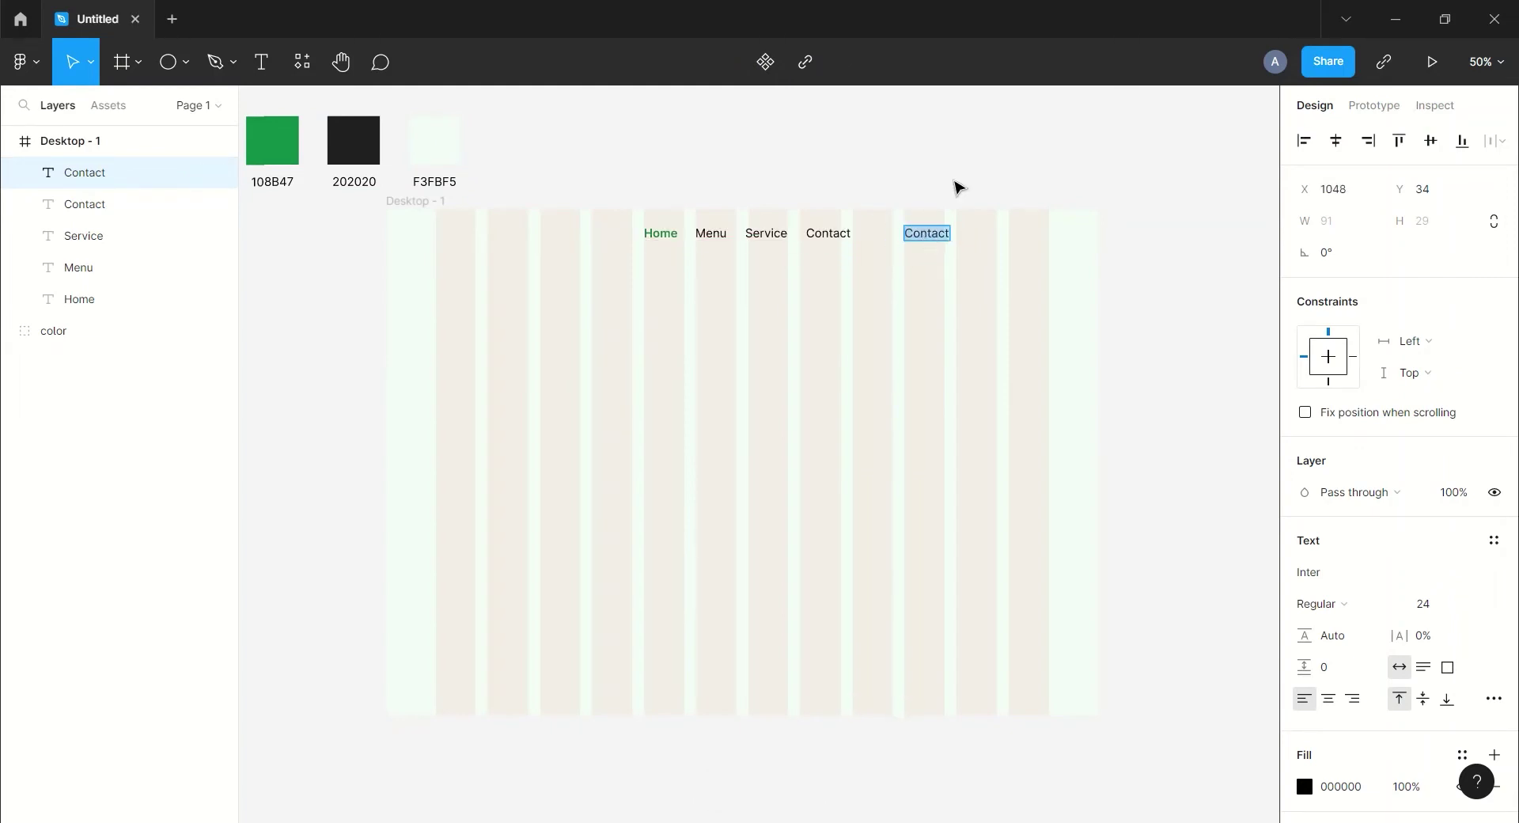
{"action": "type", "text": "Login"}
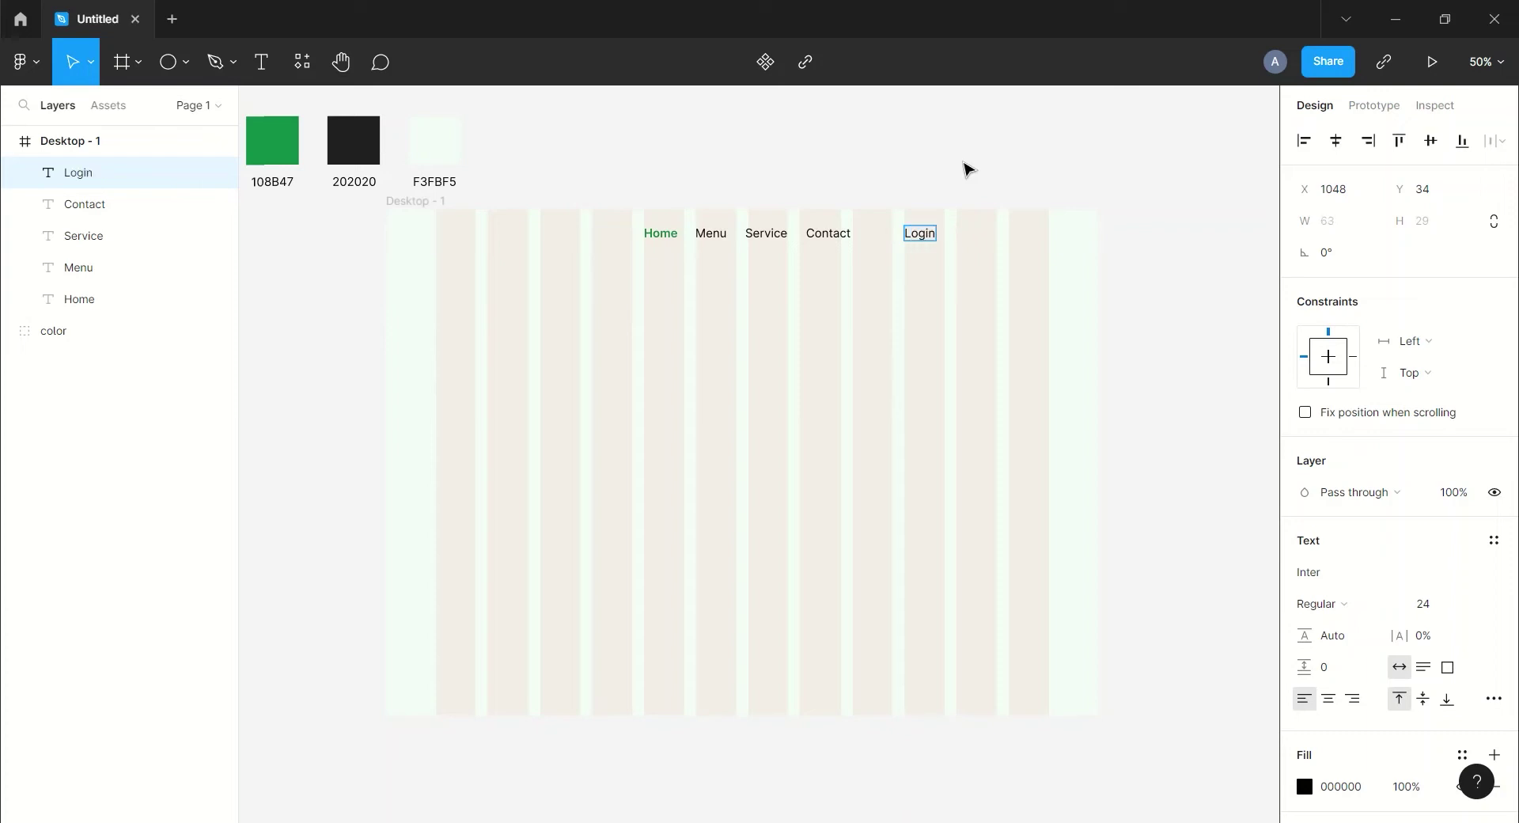
{"action": "key", "text": "Escape"}
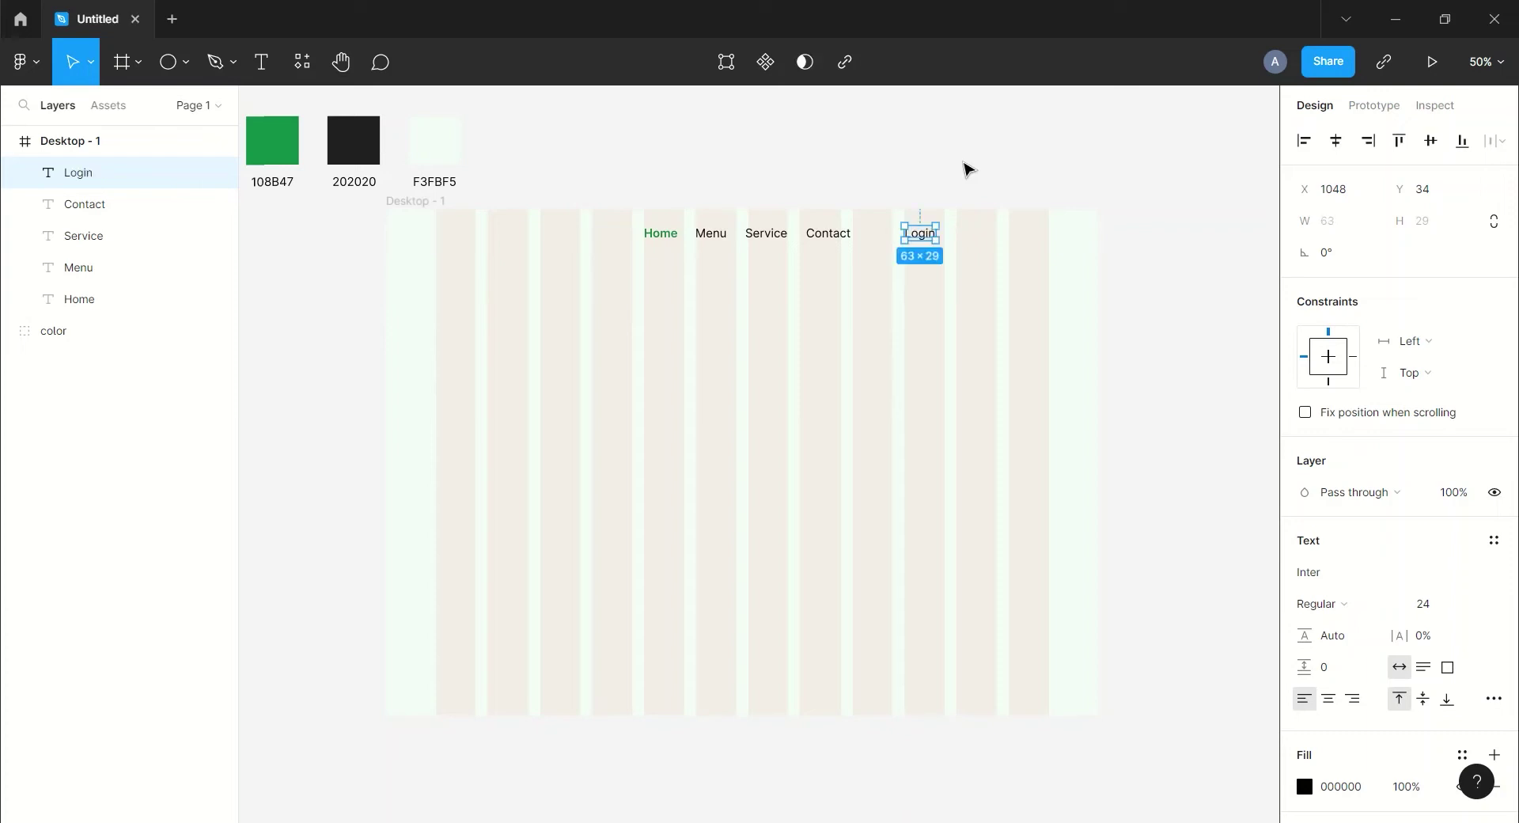
Step: Draw a rectangle on the canvas above "Login" and set it to 180 × 70 with a corner radius of 30
{"action": "left_click", "coordinate": [160, 64]}
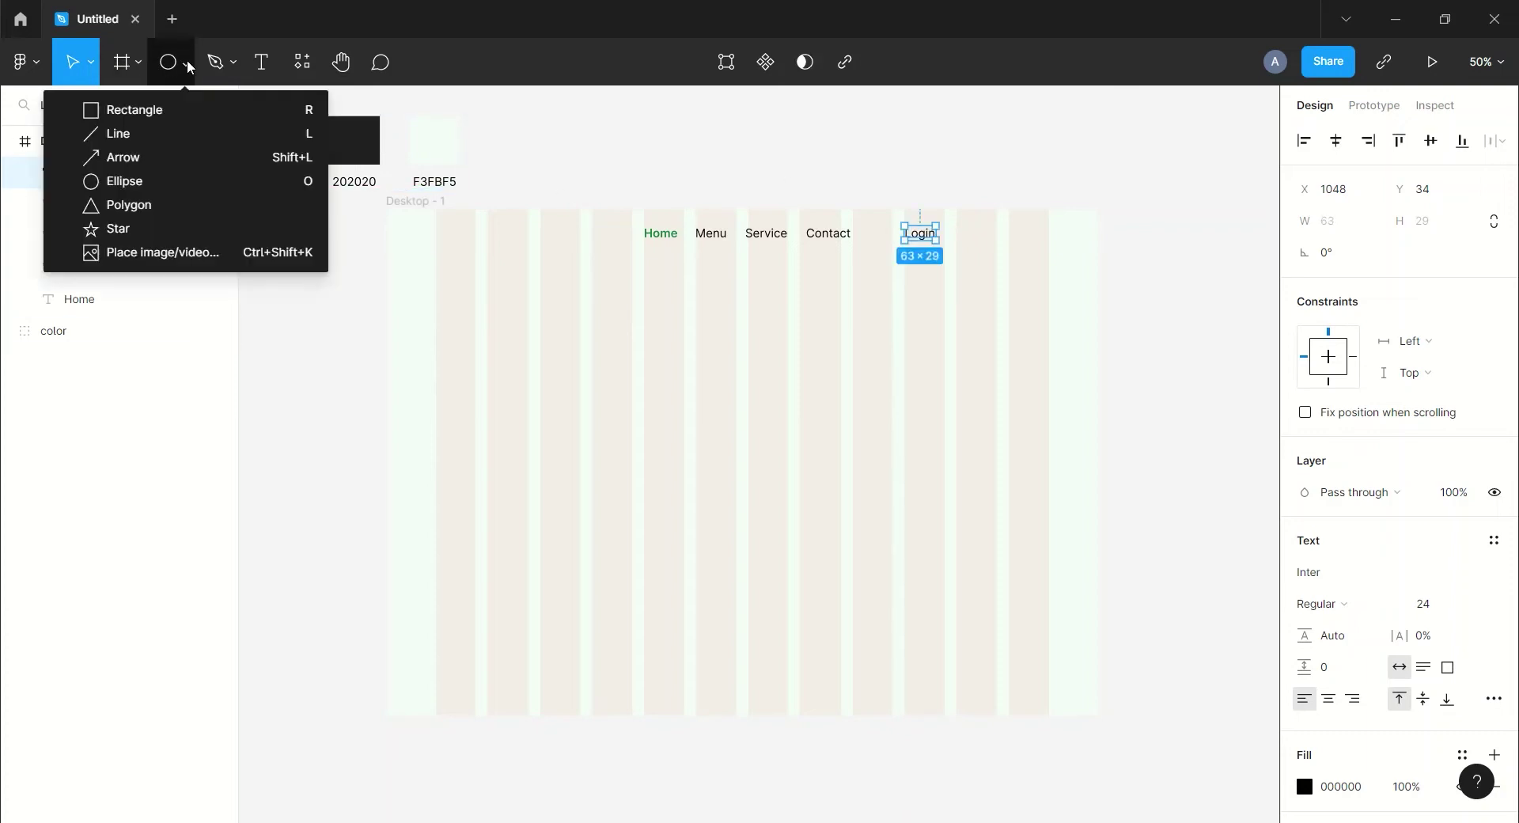
{"action": "left_click", "coordinate": [162, 112]}
{"action": "mouse_move", "coordinate": [917, 140]}
{"action": "left_mouse_down"}
{"action": "mouse_move", "coordinate": [1040, 165]}
{"action": "mouse_move", "coordinate": [1040, 181]}
{"action": "left_mouse_up"}
{"action": "left_click", "coordinate": [1337, 223]}
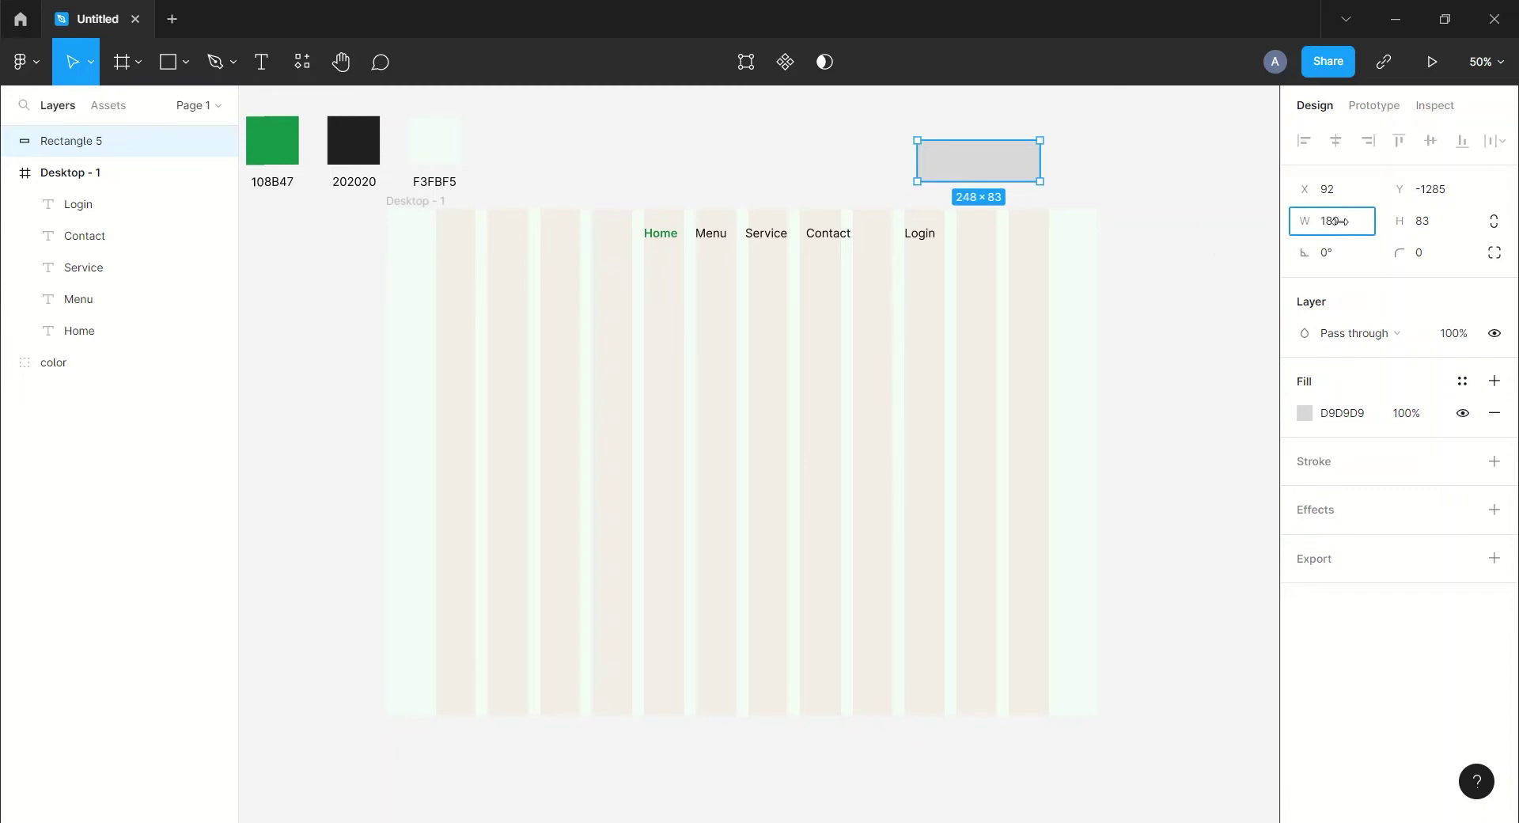
{"action": "type", "text": "180"}
{"action": "key", "text": "Tab"}
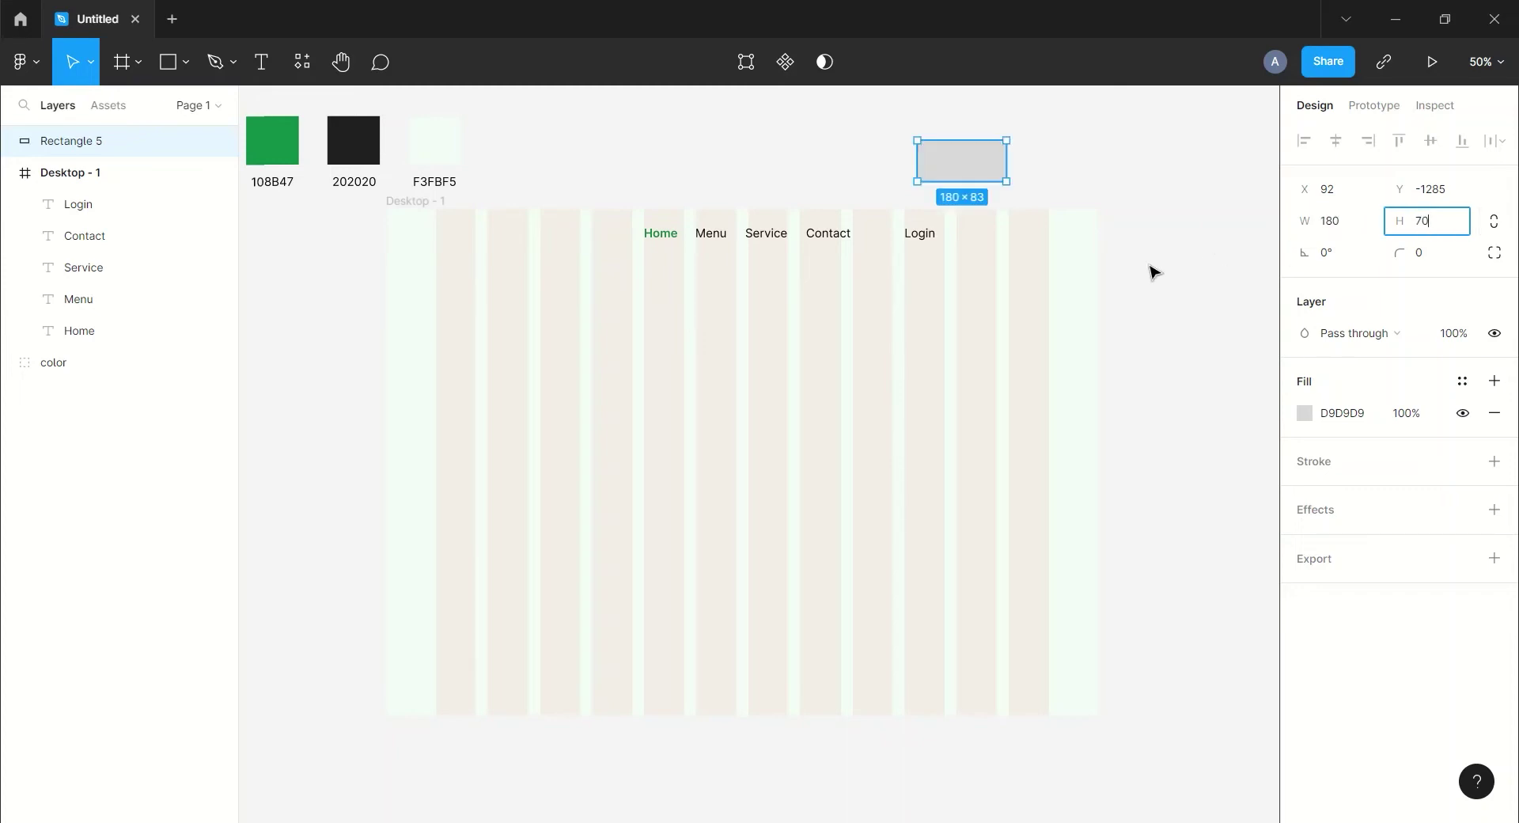
{"action": "key", "text": "Tab"}
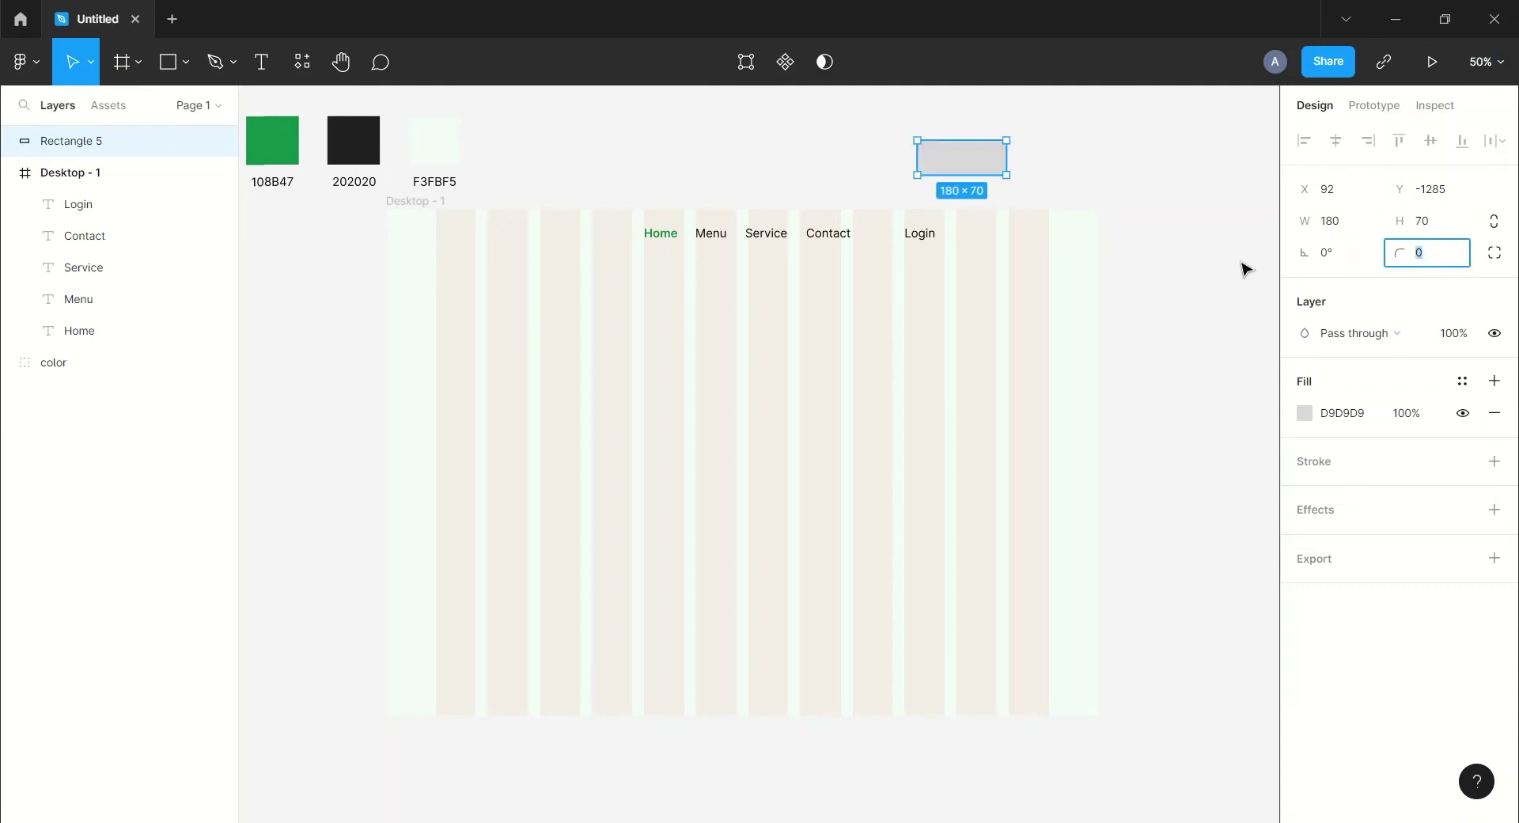
{"action": "key", "text": "Return"}
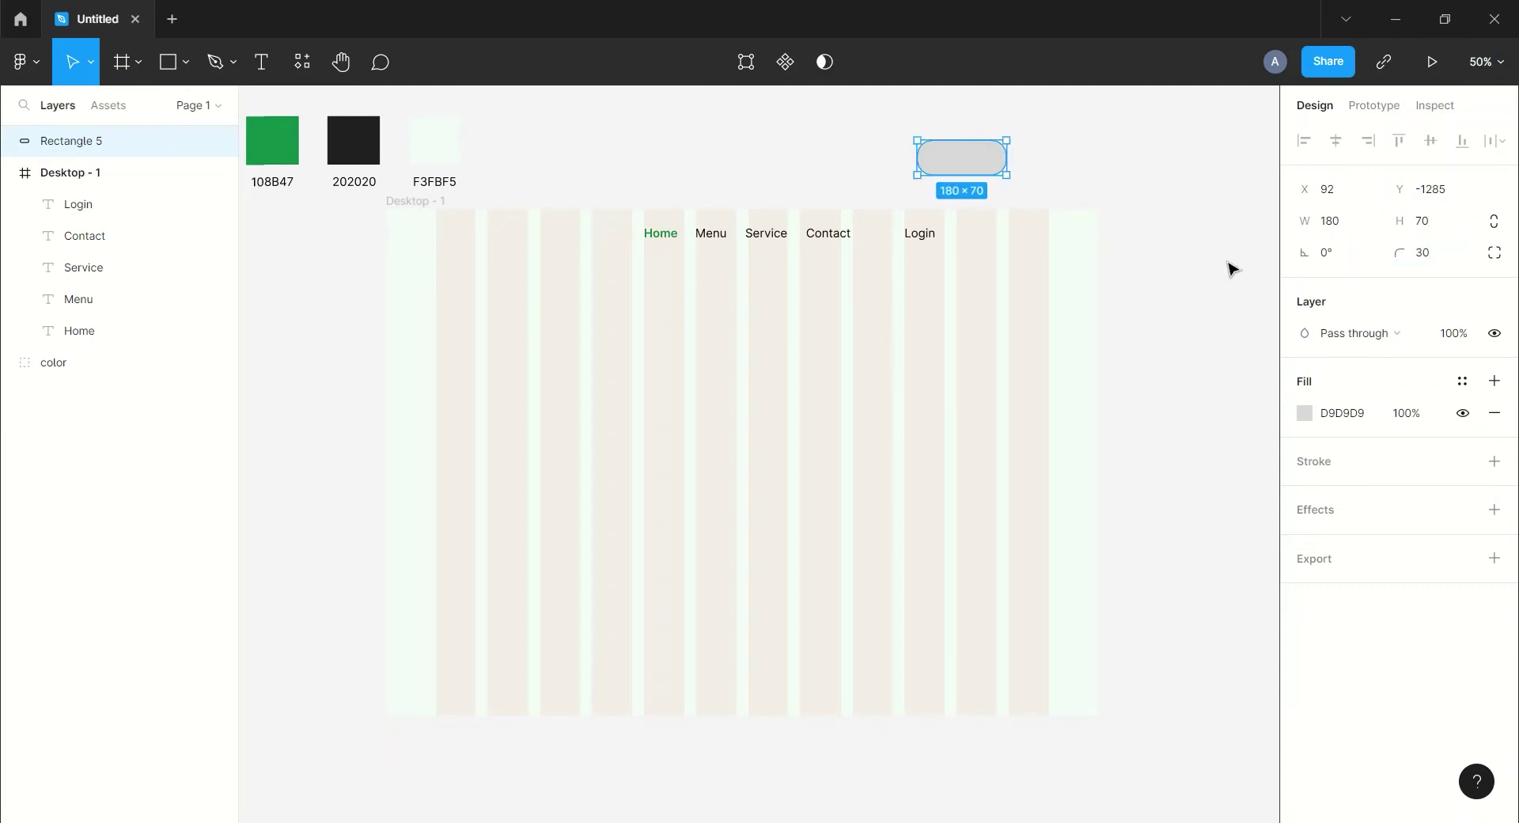
Step: Hide the rounded rectangle's fill and give it an outside stroke with a thickness of 3
{"action": "left_click", "coordinate": [1462, 415]}
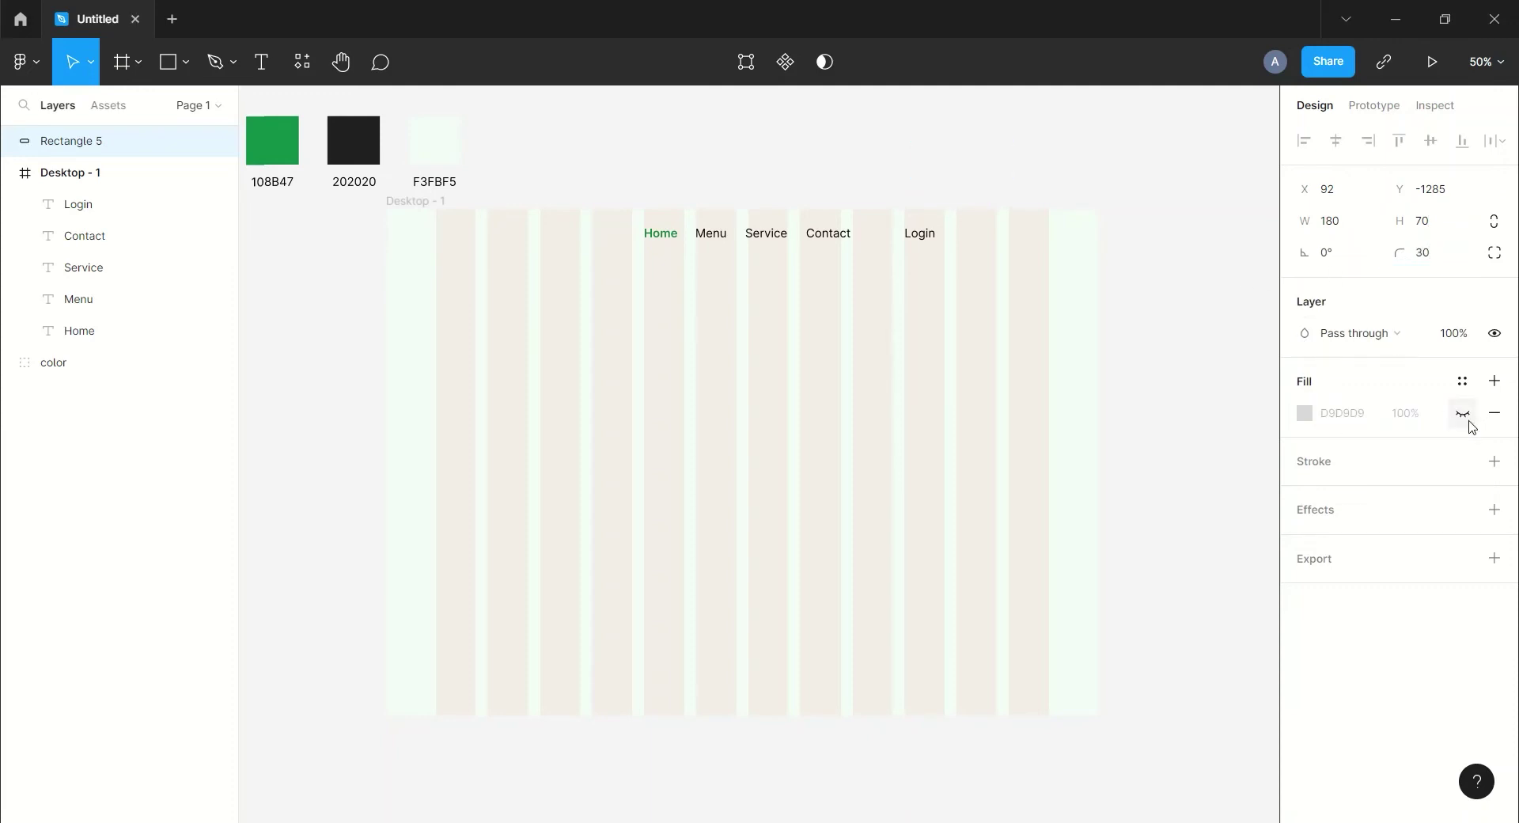
{"action": "left_click", "coordinate": [1495, 462]}
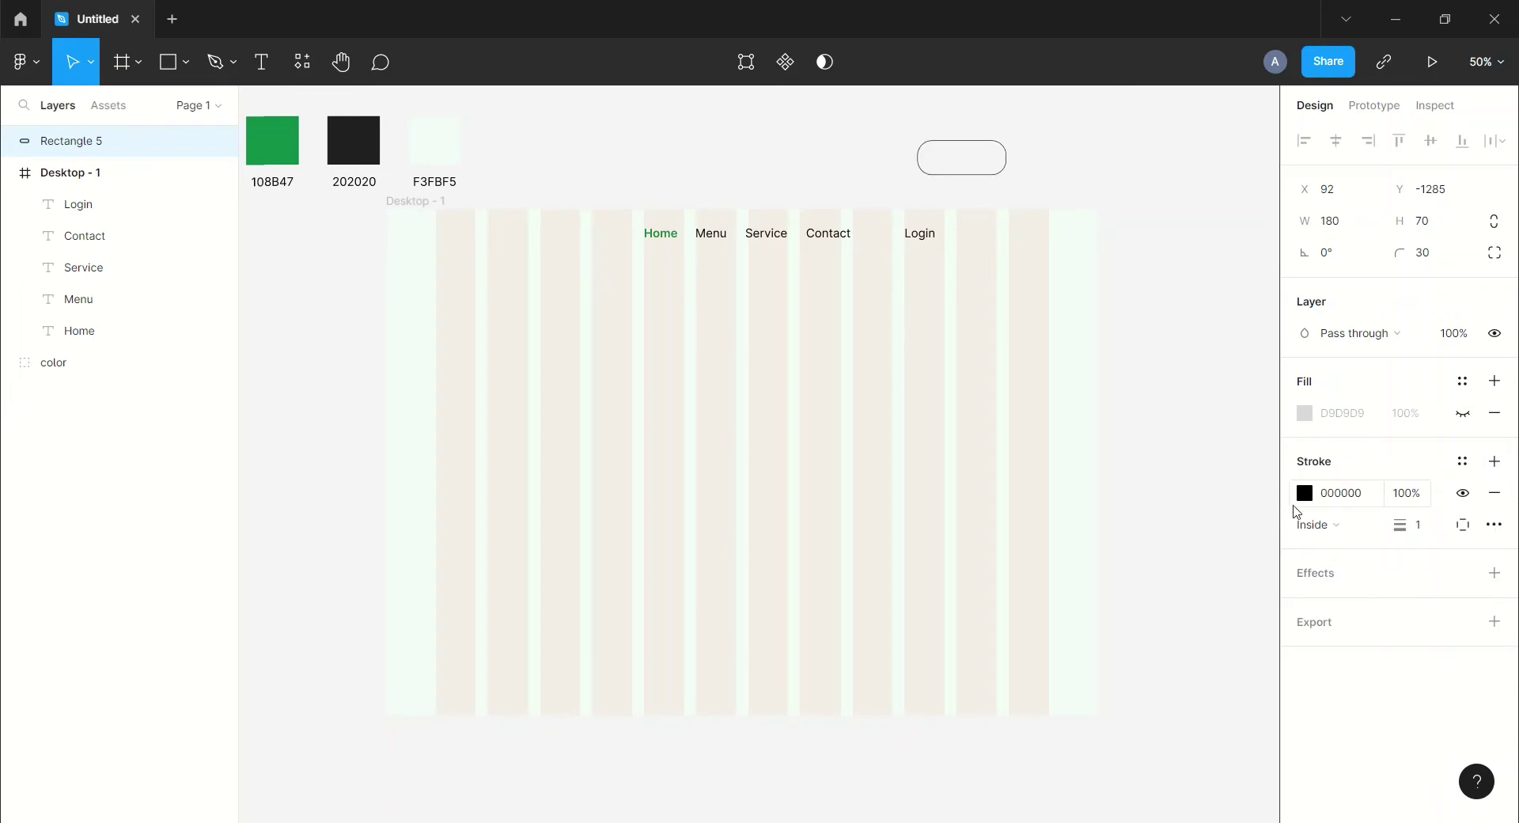
{"action": "left_click", "coordinate": [1355, 526]}
{"action": "left_click", "coordinate": [1350, 548]}
{"action": "left_click", "coordinate": [1417, 526]}
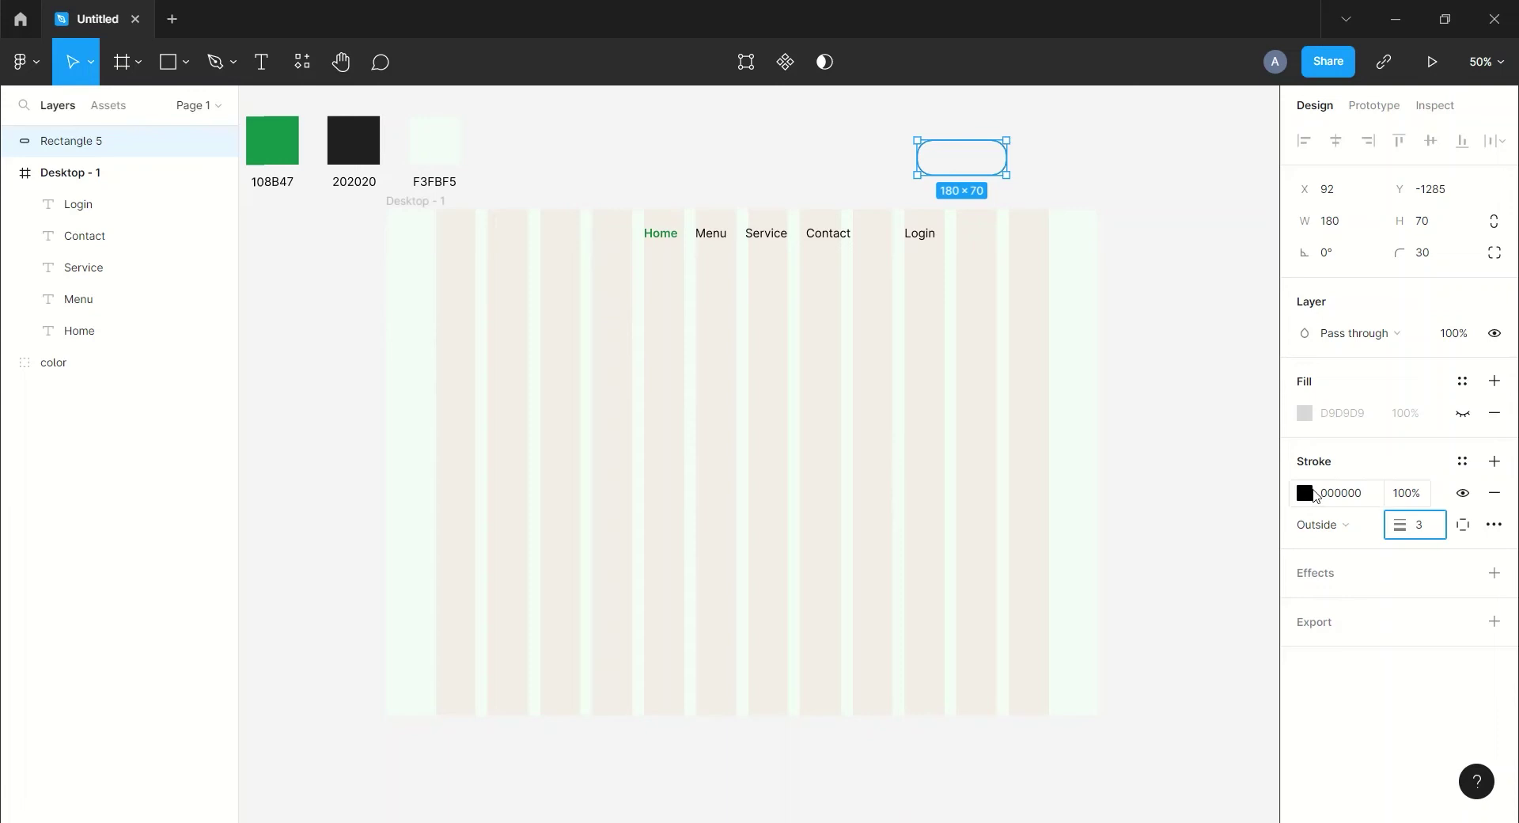
Step: Colour the rounded rectangle's stroke green 108B47 sampled from the swatch
{"action": "left_click", "coordinate": [1305, 493]}
{"action": "left_click", "coordinate": [1072, 603]}
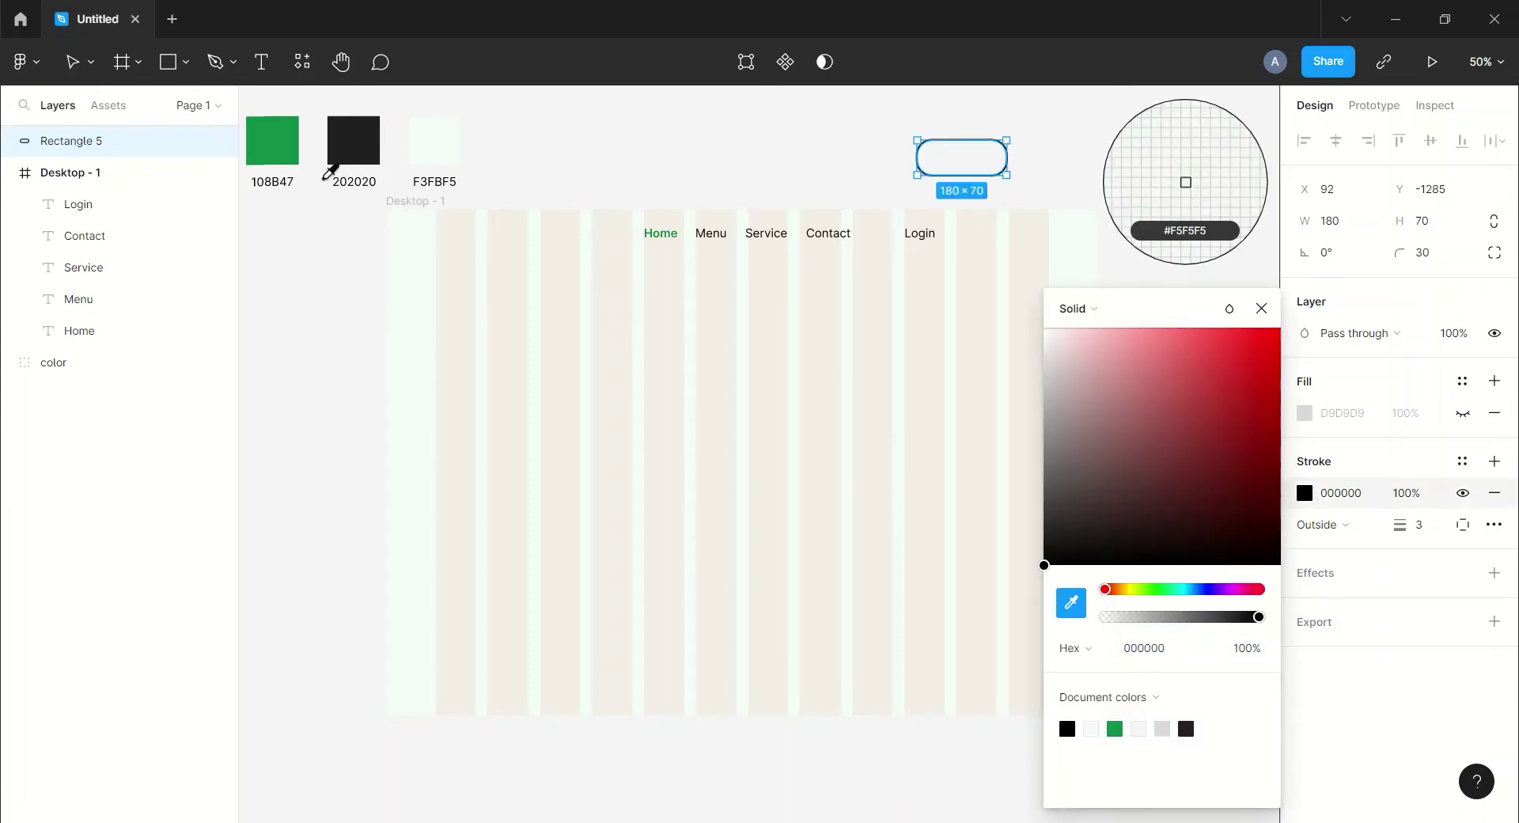
{"action": "left_click", "coordinate": [291, 147]}
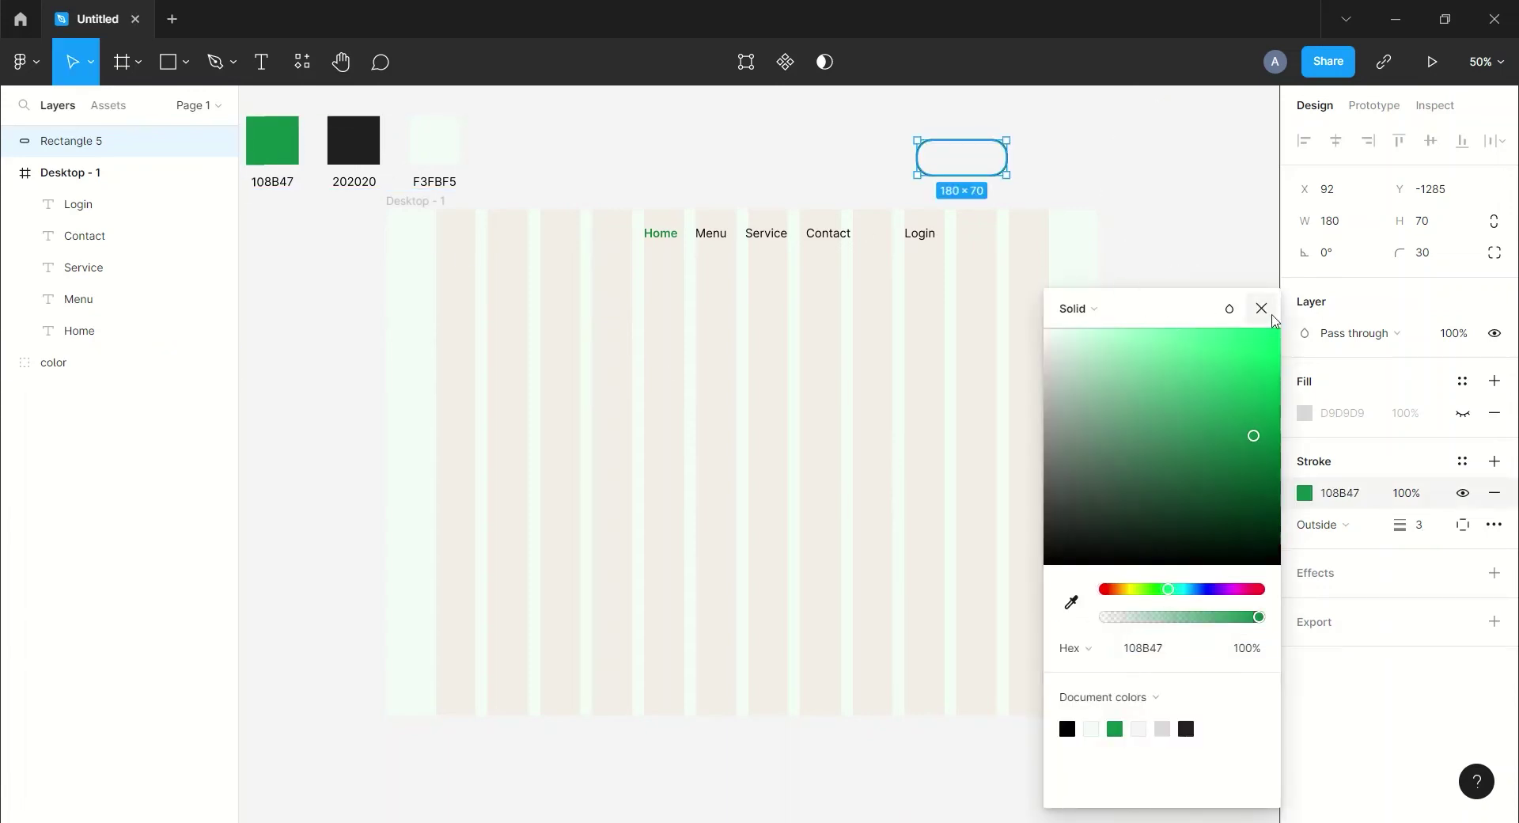
Step: Place the green-outlined rounded rectangle in the header row after "Login", at X 1160, Y 13
{"action": "left_click", "coordinate": [1262, 308]}
{"action": "left_click_drag", "start_coordinate": [969, 168], "coordinate": [1010, 239]}
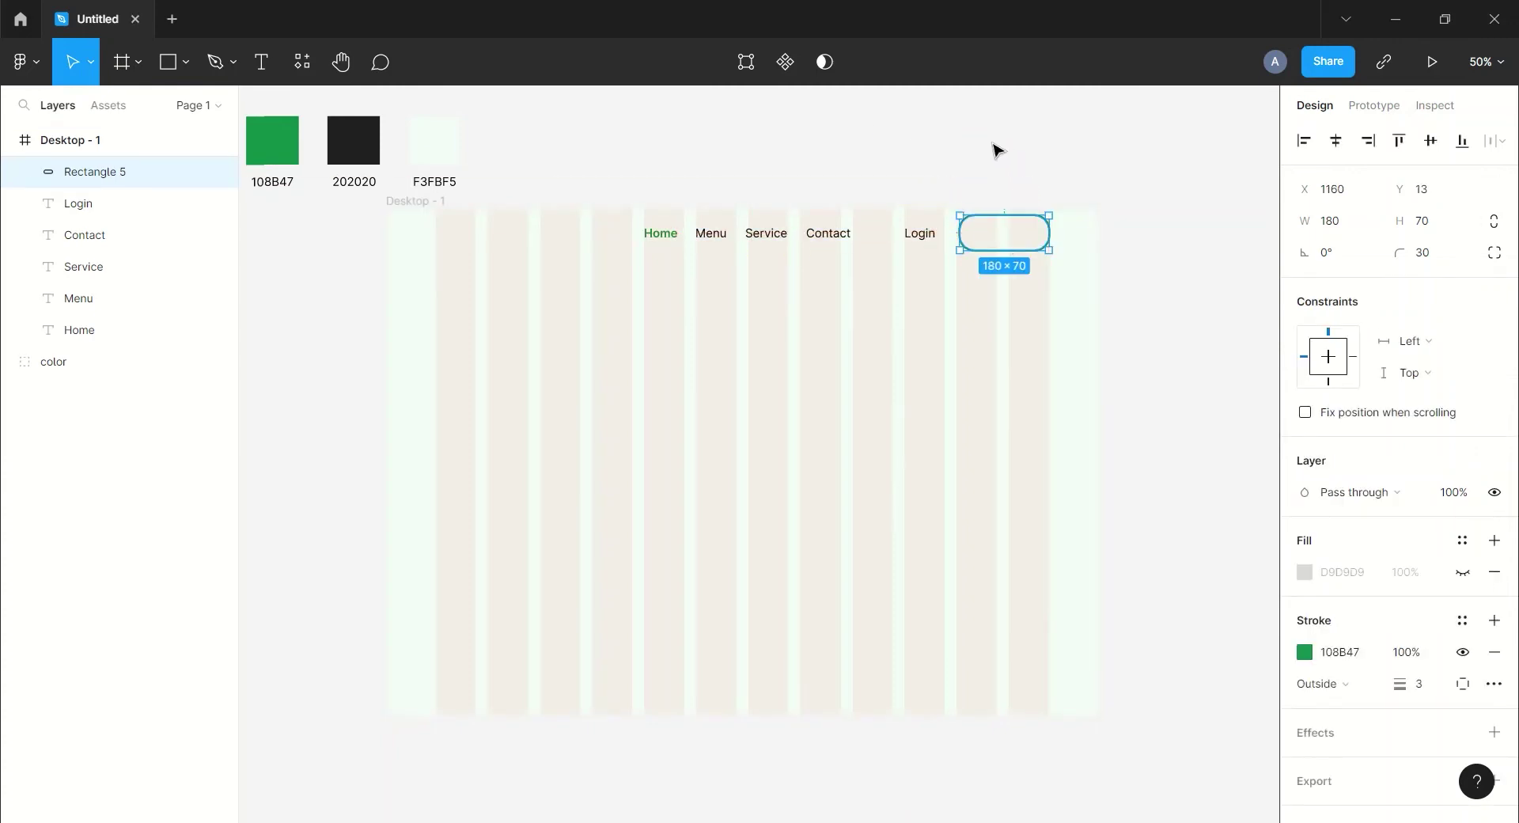
{"action": "left_click", "coordinate": [996, 150]}
Step: Duplicate the "Login" text, reword the copy as "Register Now", and position it inside the green-outlined rounded rectangle
{"action": "left_click", "coordinate": [922, 237]}
{"action": "key", "text": "ctrl+v"}
{"action": "left_click_drag", "start_coordinate": [918, 238], "coordinate": [1004, 237]}
{"action": "double_click", "coordinate": [1004, 237]}
{"action": "type", "text": "Register Now"}
{"action": "key", "text": "Escape"}
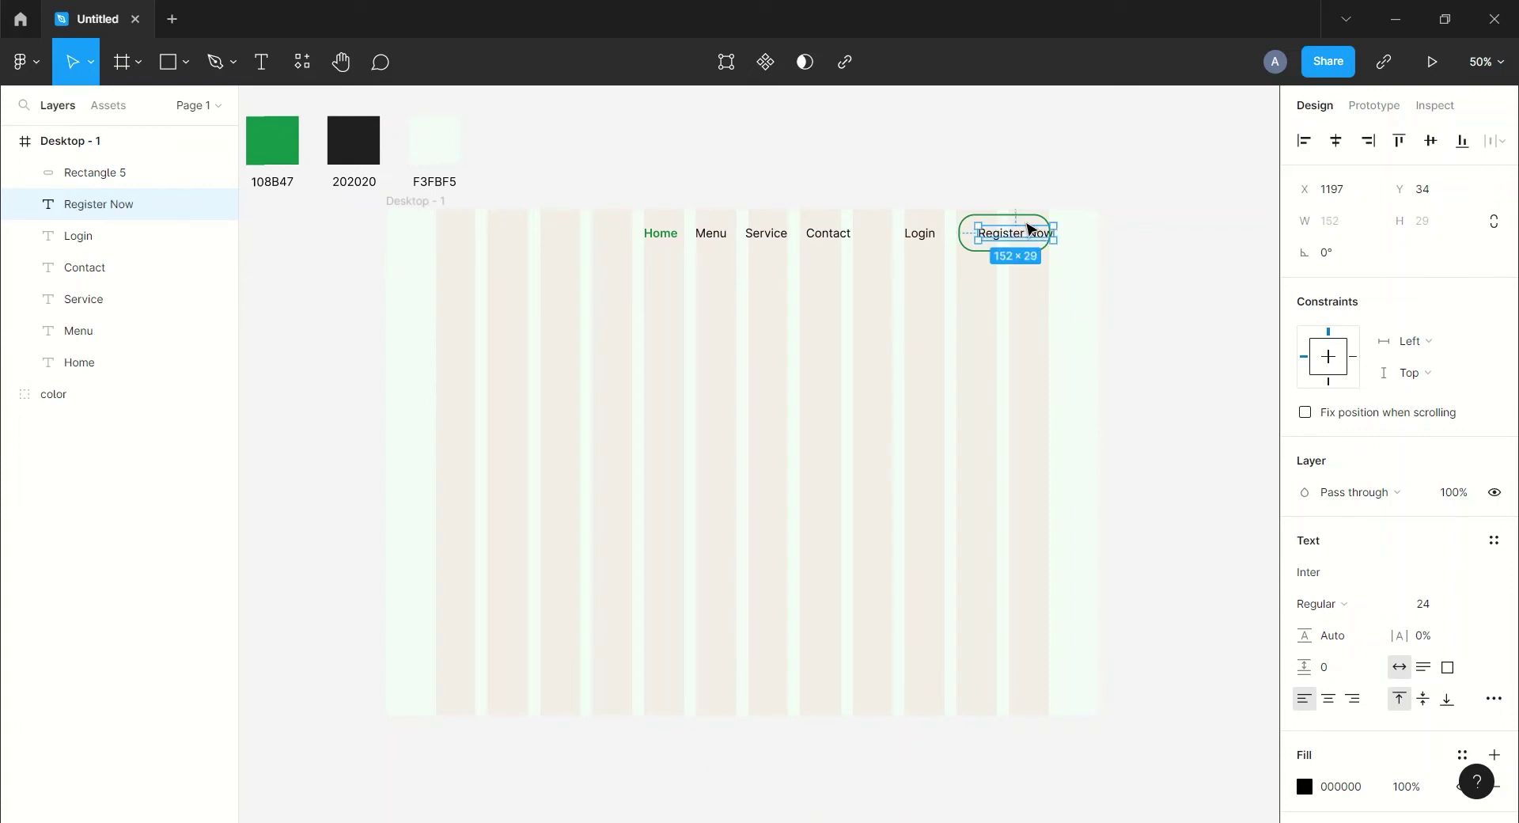
{"action": "left_click_drag", "start_coordinate": [1019, 239], "coordinate": [1011, 237]}
{"action": "left_click", "coordinate": [1033, 176]}
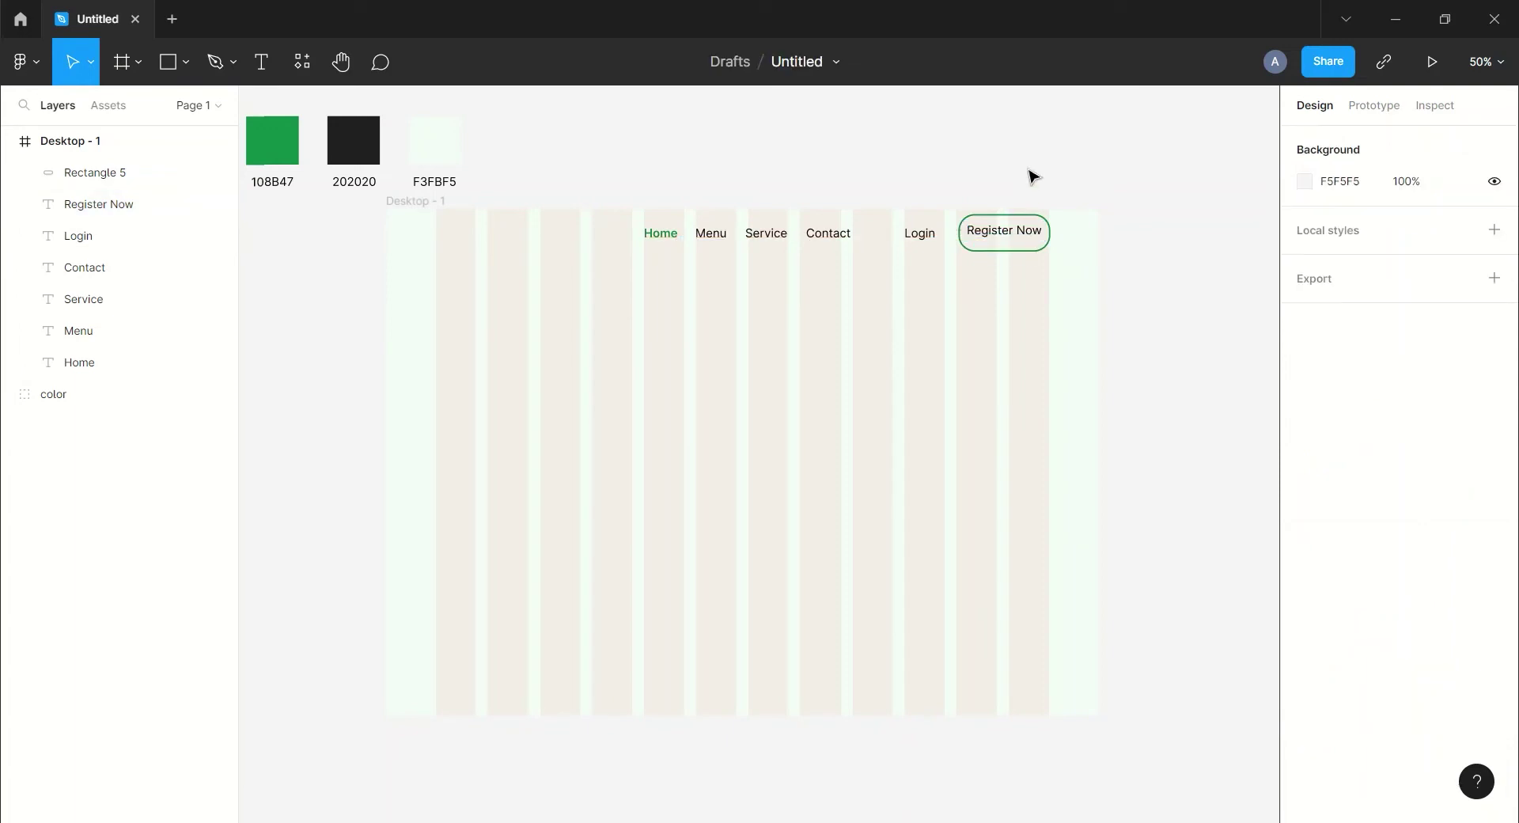
Step: Align the "Register Now" text and its rounded rectangle on their vertical centers
{"action": "left_click", "coordinate": [110, 204]}
{"action": "left_click", "coordinate": [111, 173], "text": "shift"}
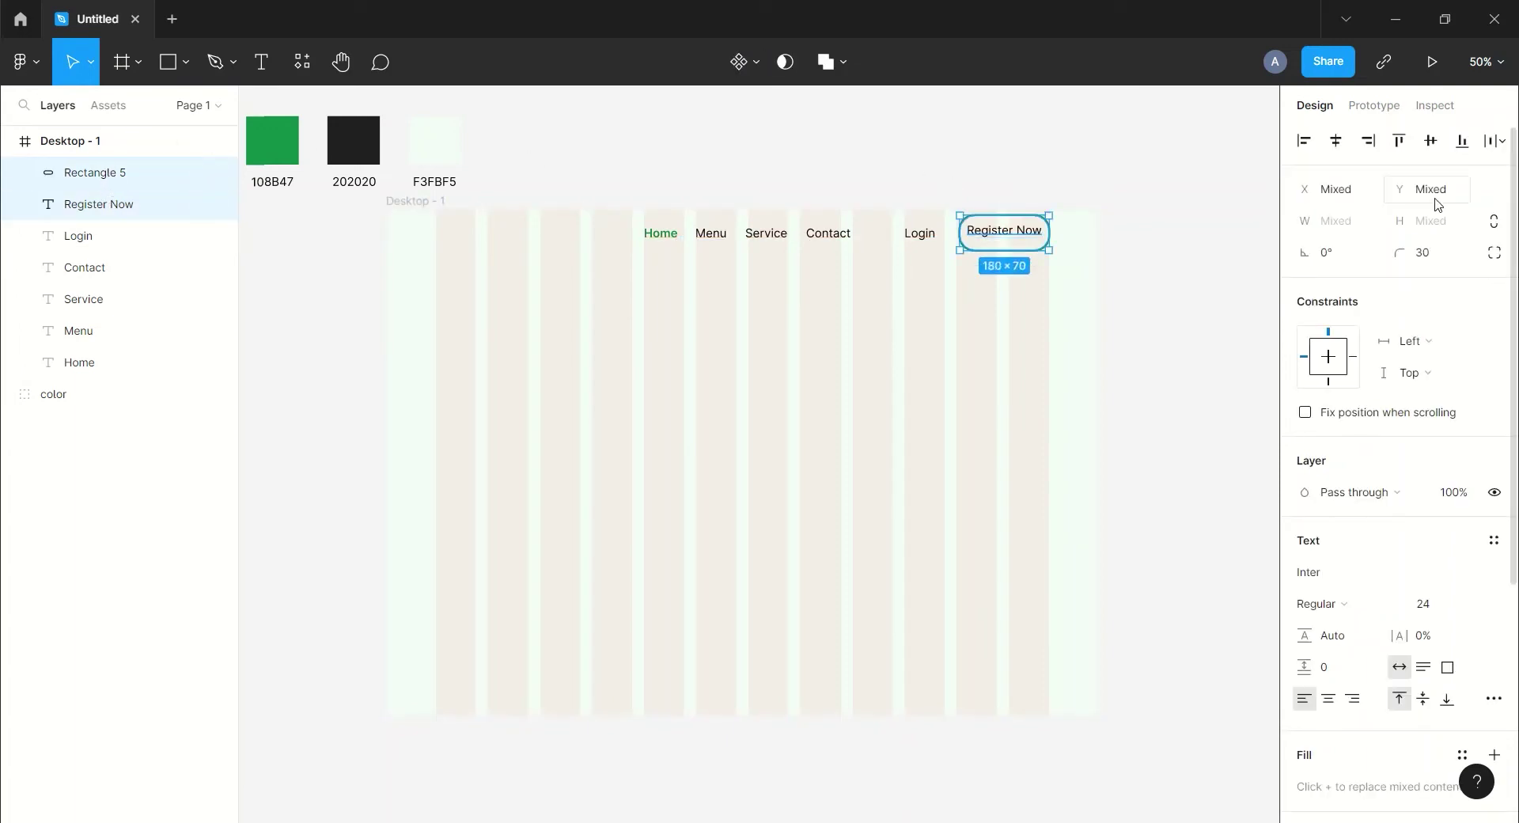
{"action": "left_click", "coordinate": [1431, 141]}
{"action": "left_click", "coordinate": [1119, 141]}
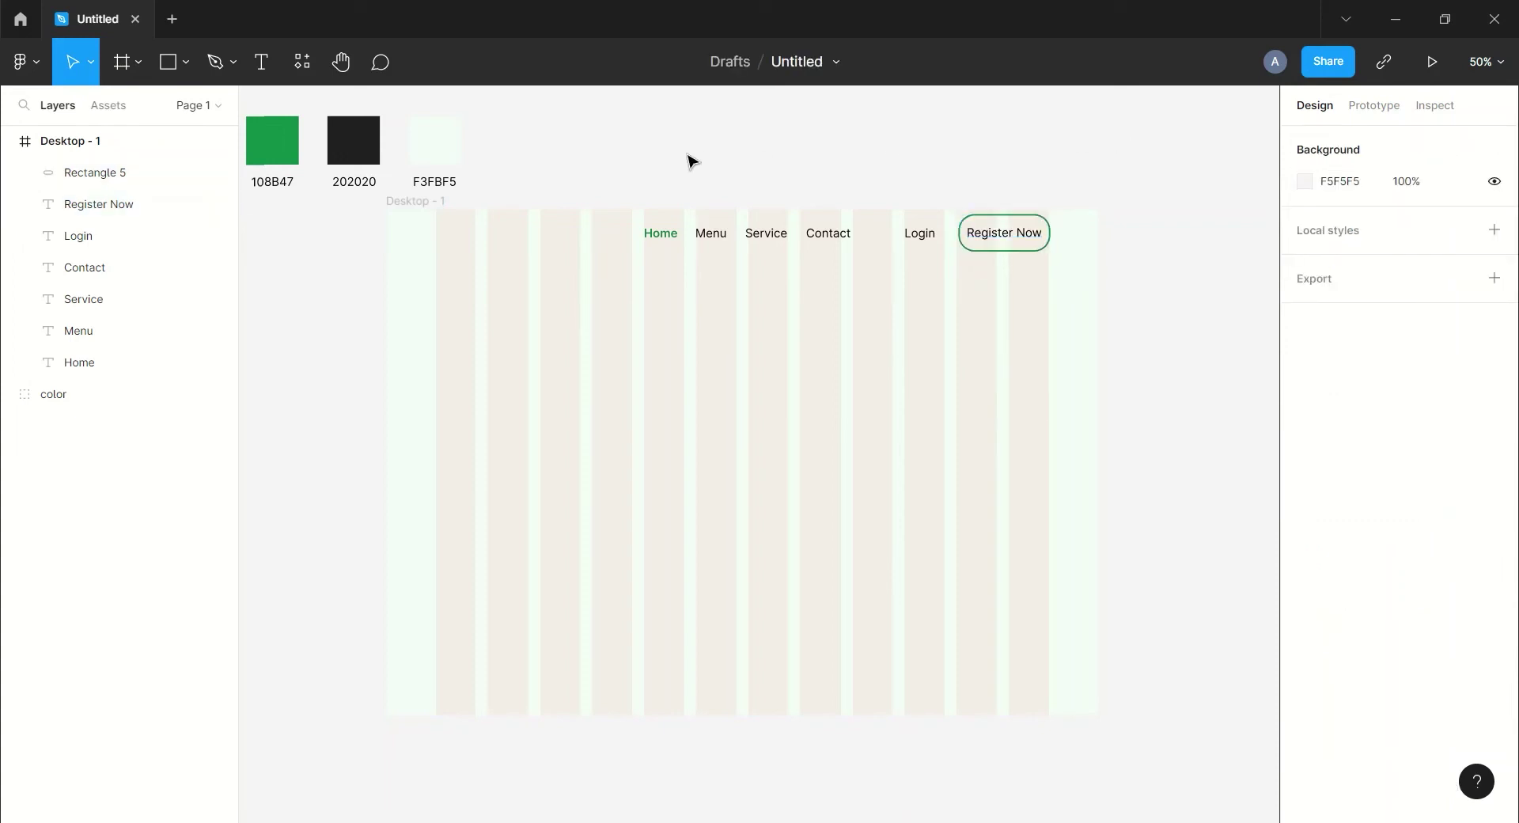
{"action": "left_click", "coordinate": [99, 205]}
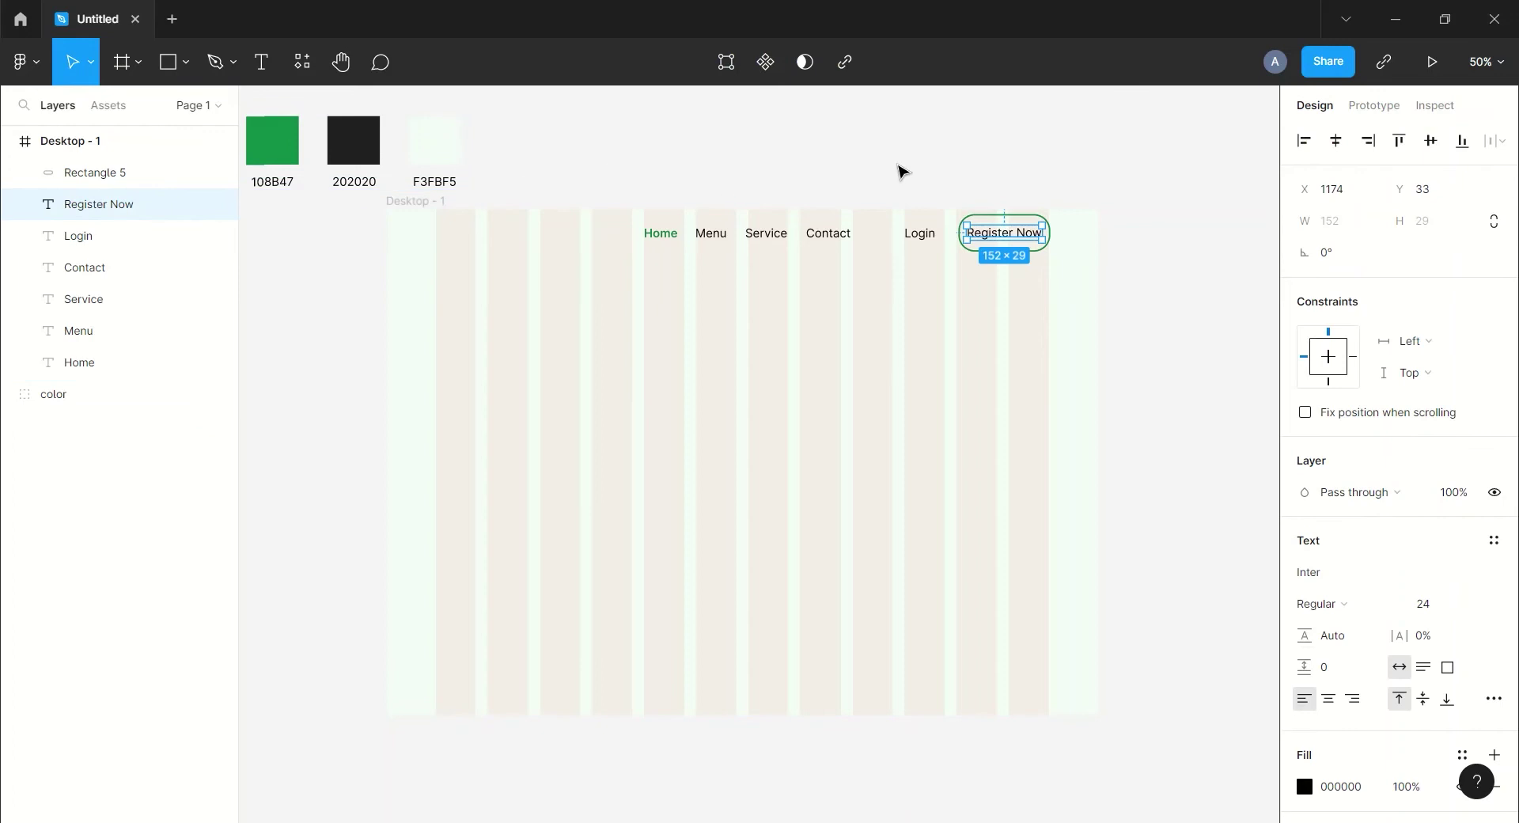
Step: Duplicate the "Home" text, place the copy at the first grid column (X 104, Y 34), and reword it as "Logo"
{"action": "left_click", "coordinate": [81, 363]}
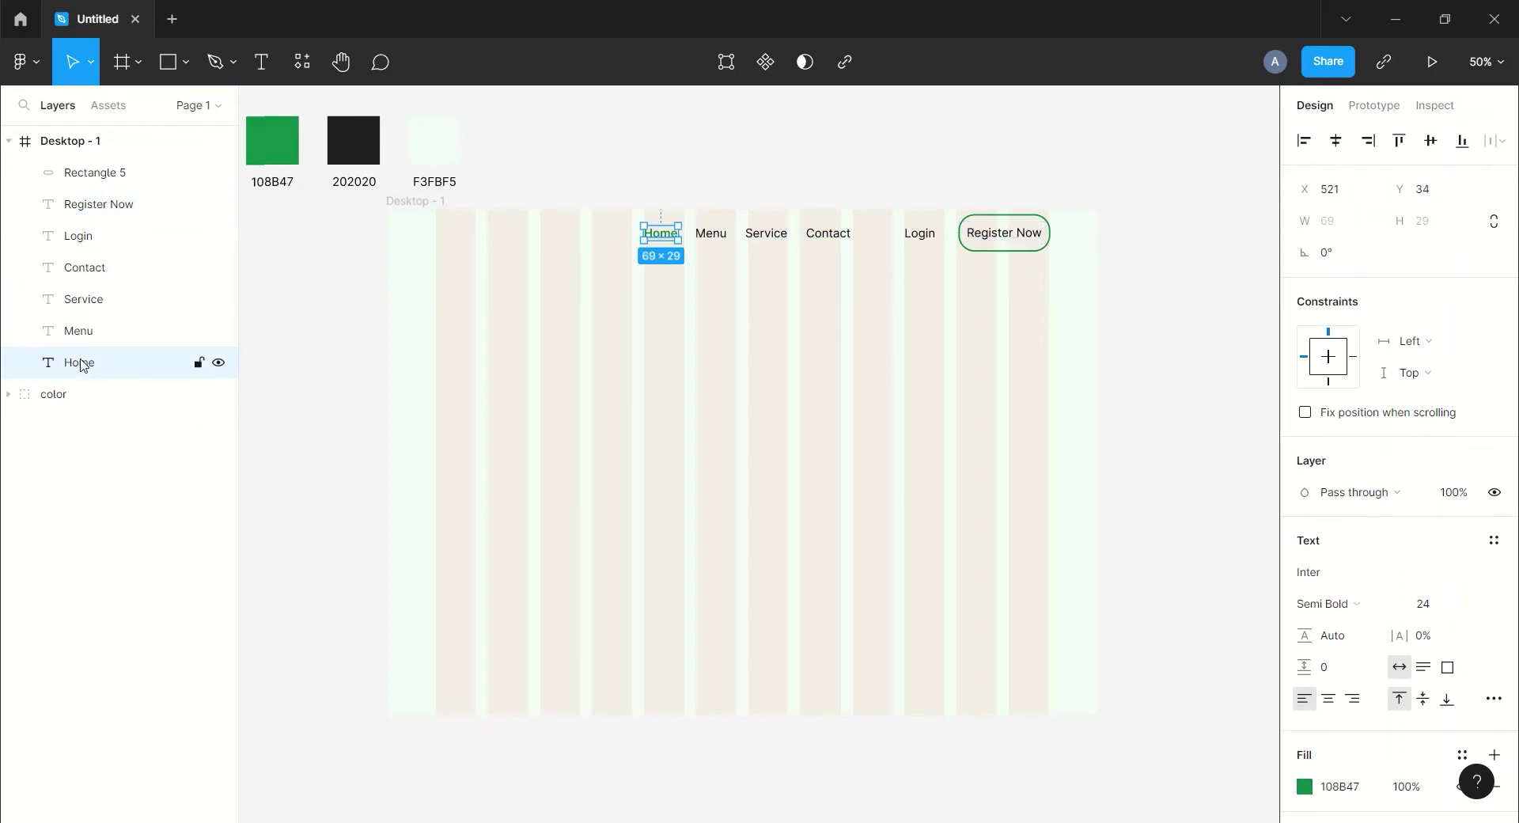
{"action": "key", "text": "ctrl+v"}
{"action": "left_click_drag", "start_coordinate": [671, 234], "coordinate": [458, 231]}
{"action": "double_click", "coordinate": [456, 233]}
{"action": "type", "text": "Logo"}
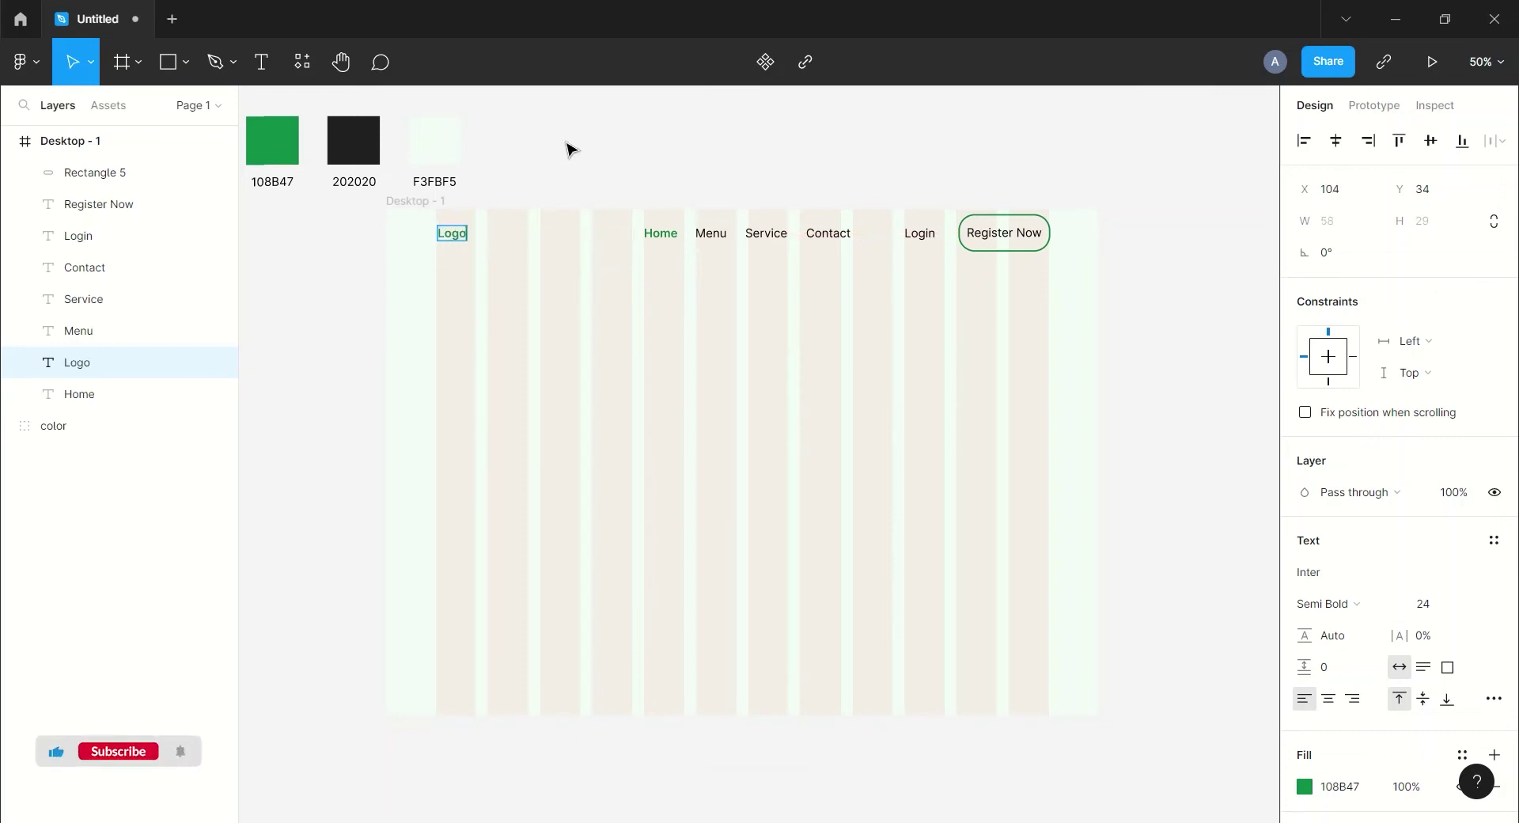
{"action": "key", "text": "Escape"}
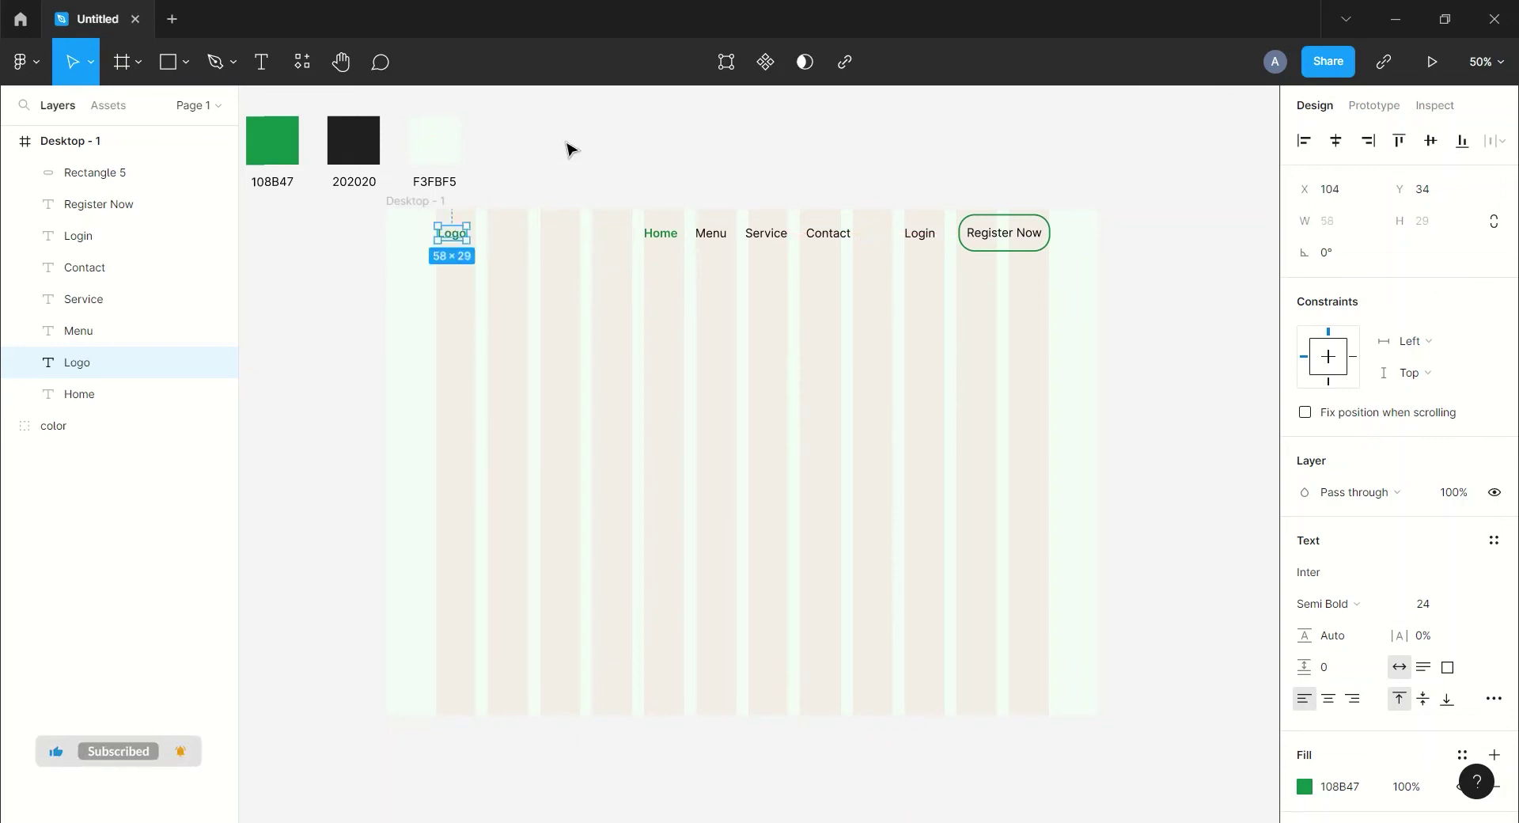
Step: Group all the header elements: the logo, the navigation texts, "Login", "Register Now" and its rounded rectangle
{"action": "left_click", "coordinate": [76, 396]}
{"action": "left_click", "coordinate": [79, 363], "text": "shift"}
{"action": "left_click", "coordinate": [79, 331], "text": "shift"}
{"action": "left_click", "coordinate": [91, 299], "text": "shift"}
{"action": "left_click", "coordinate": [99, 267], "text": "shift"}
{"action": "left_click", "coordinate": [87, 235], "text": "shift"}
{"action": "left_click", "coordinate": [126, 204]}
{"action": "left_click", "coordinate": [113, 175], "text": "shift"}
{"action": "left_click", "coordinate": [108, 235], "text": "shift"}
{"action": "left_click", "coordinate": [103, 269], "text": "shift"}
{"action": "left_click", "coordinate": [96, 304], "text": "shift"}
{"action": "left_click", "coordinate": [87, 333], "text": "shift"}
{"action": "left_click", "coordinate": [83, 363], "text": "shift"}
{"action": "left_click", "coordinate": [84, 395], "text": "shift"}
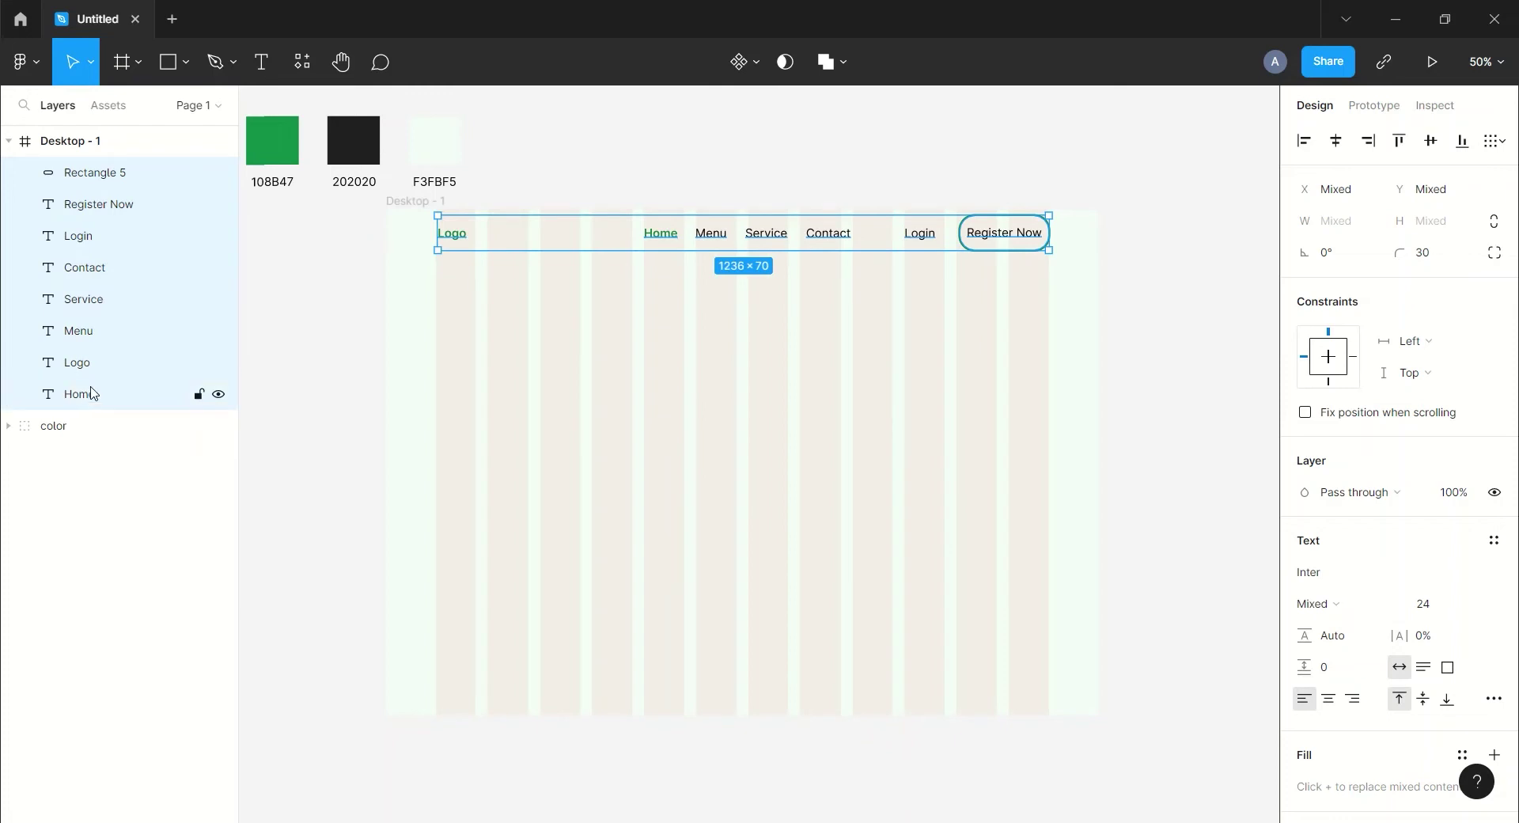
{"action": "key", "text": "ctrl+g"}
Step: Inside the header group, group the "Register Now" text with its rounded rectangle and name that group "Button"
{"action": "left_click", "coordinate": [24, 172]}
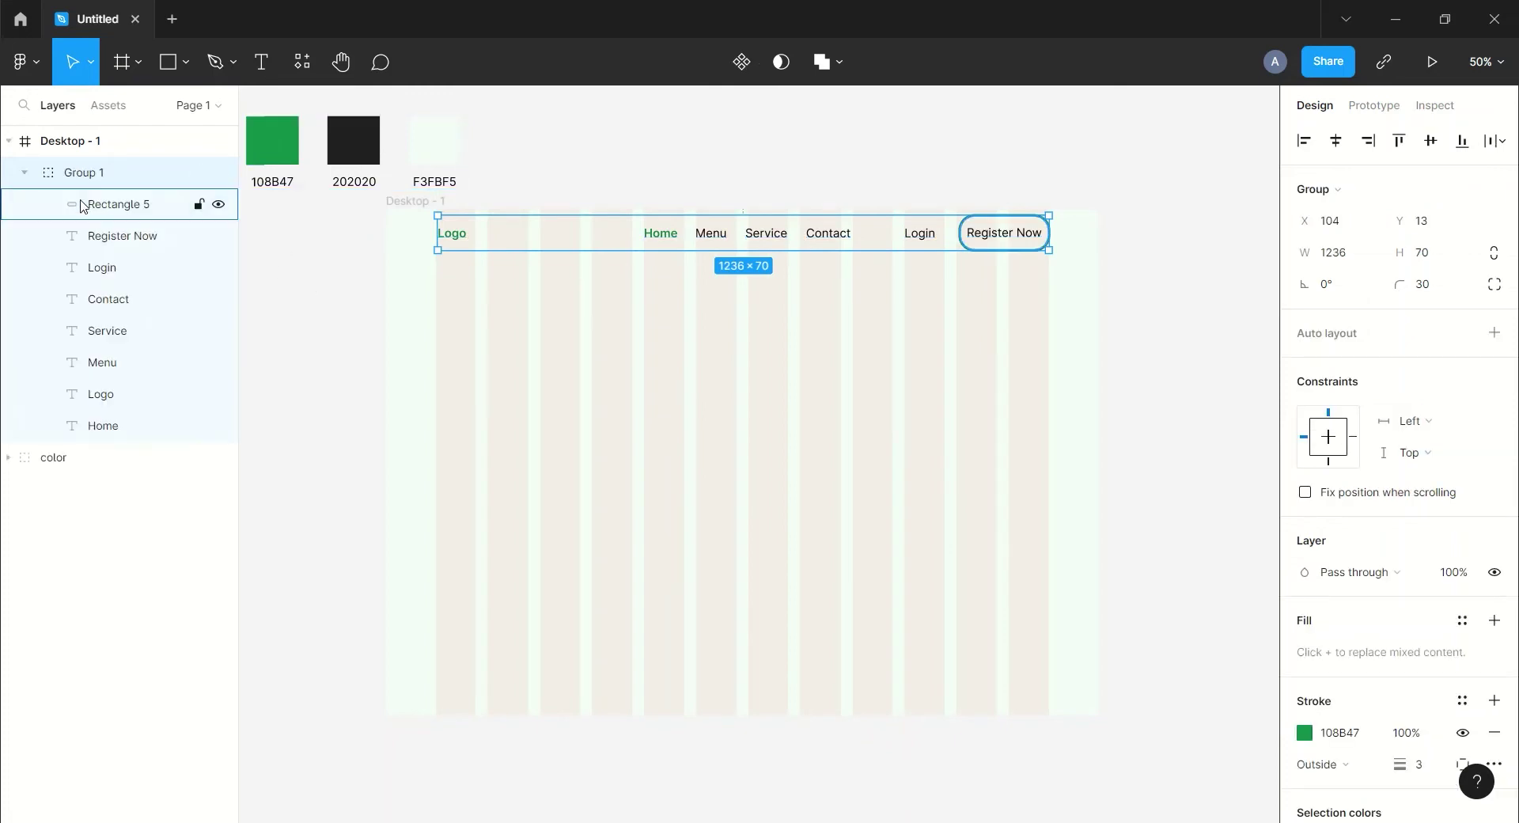
{"action": "left_click", "coordinate": [119, 235]}
{"action": "left_click", "coordinate": [117, 206], "text": "shift"}
{"action": "key", "text": "ctrl+g"}
{"action": "double_click", "coordinate": [111, 204]}
{"action": "type", "text": "Button"}
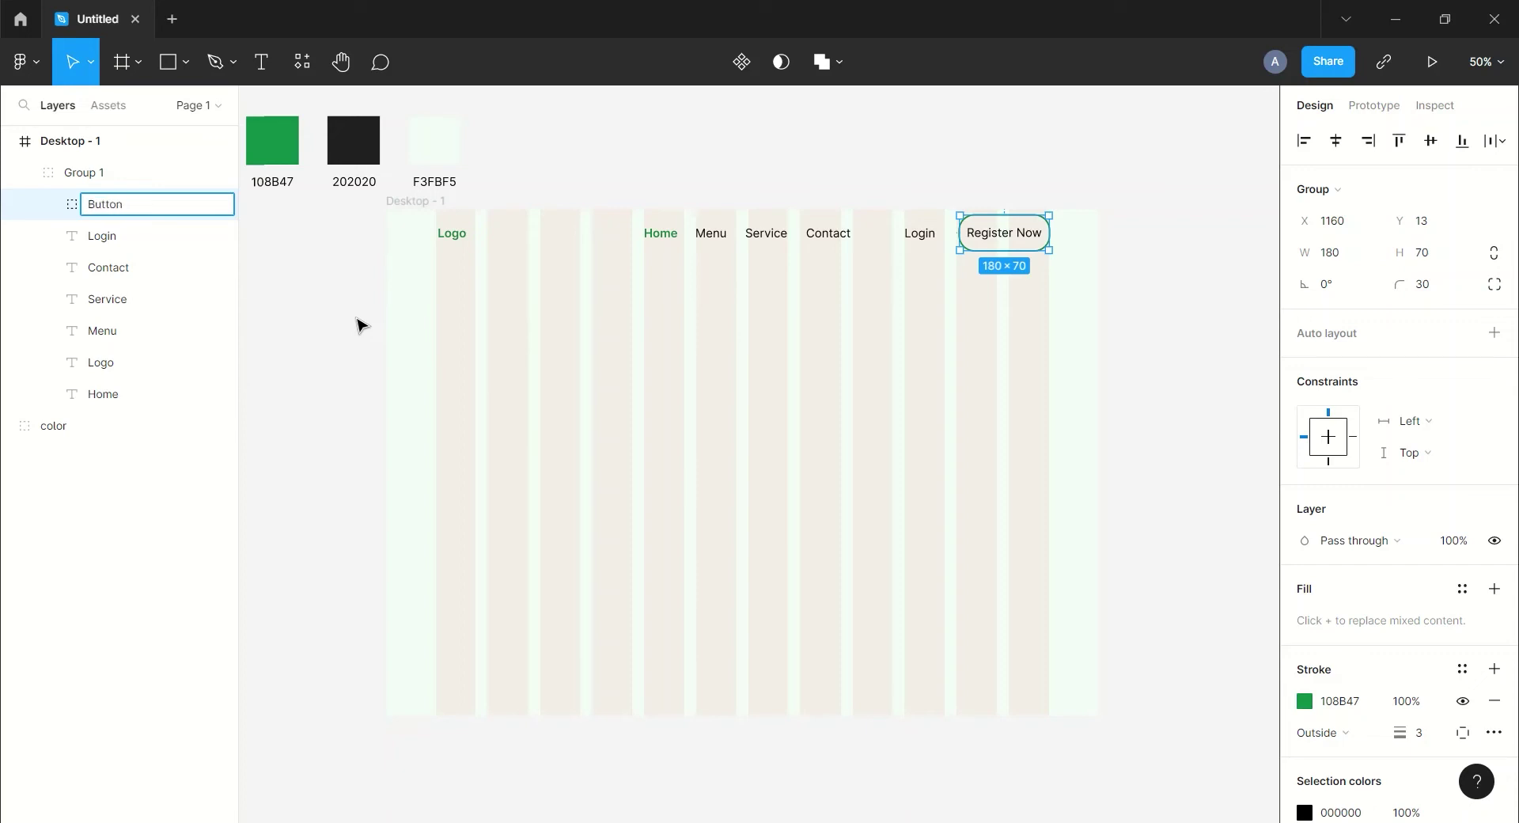
{"action": "left_click", "coordinate": [360, 325]}
{"action": "left_click", "coordinate": [25, 173]}
Step: Draw a circle about 463 × 463 below the header and position it at X 877, Y 281, flush with the last grid column
{"action": "left_click", "coordinate": [186, 62]}
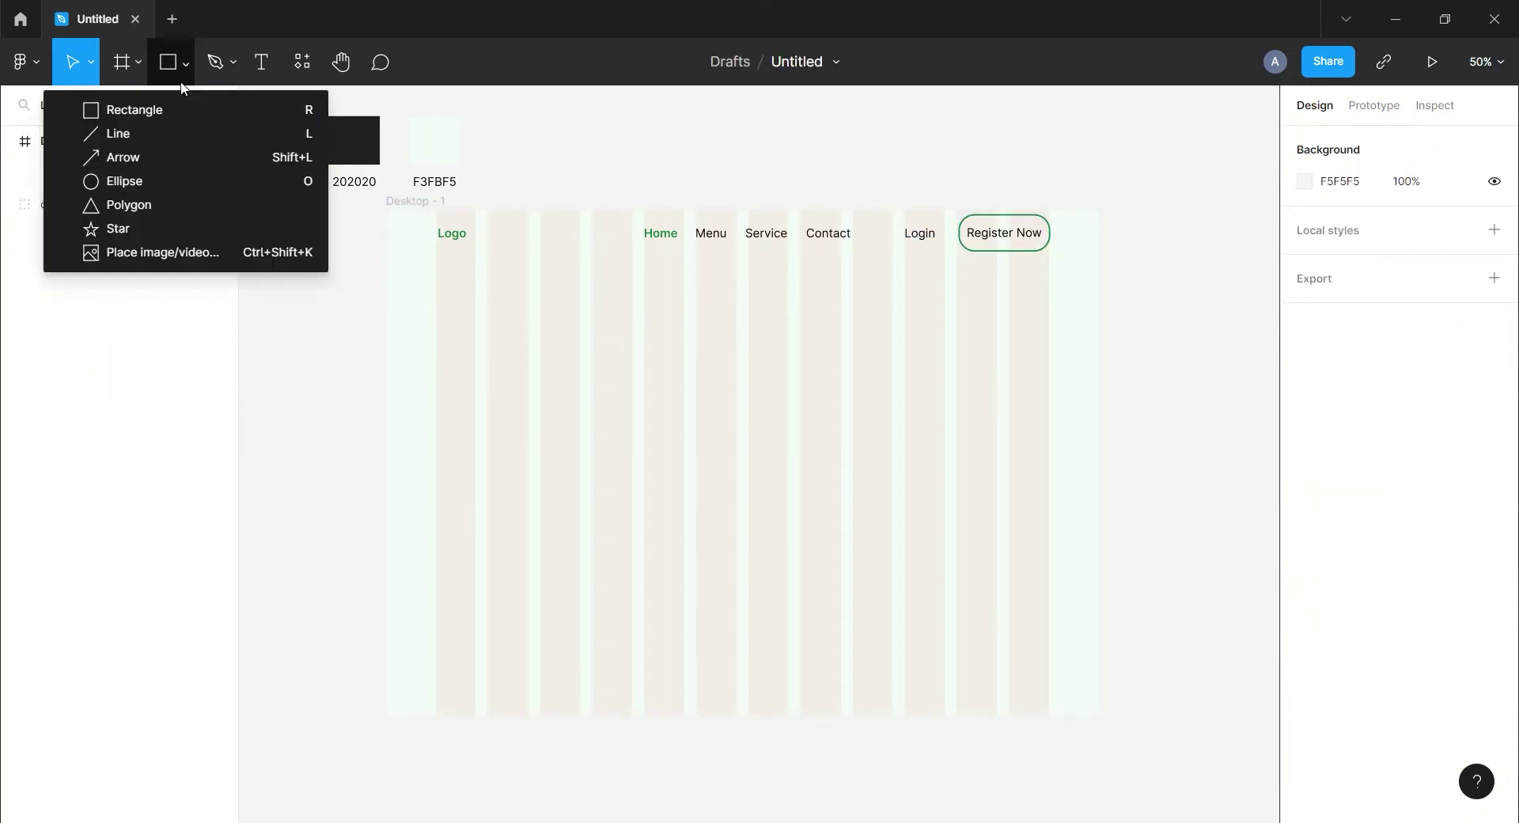
{"action": "left_click", "coordinate": [149, 171]}
{"action": "left_click_drag", "start_coordinate": [844, 378], "coordinate": [1071, 608]}
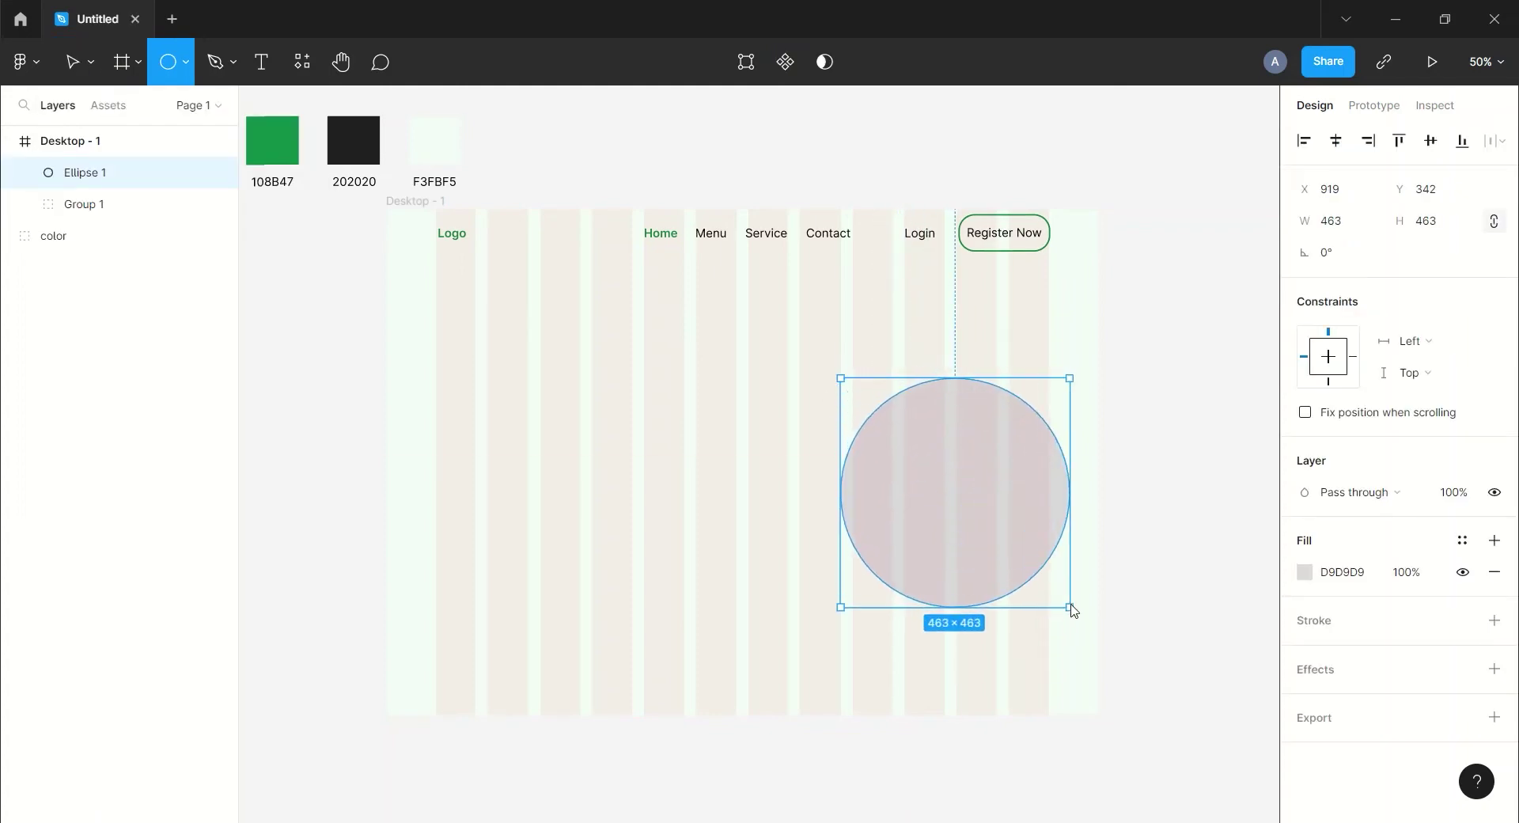
{"action": "left_click_drag", "start_coordinate": [973, 494], "coordinate": [950, 465]}
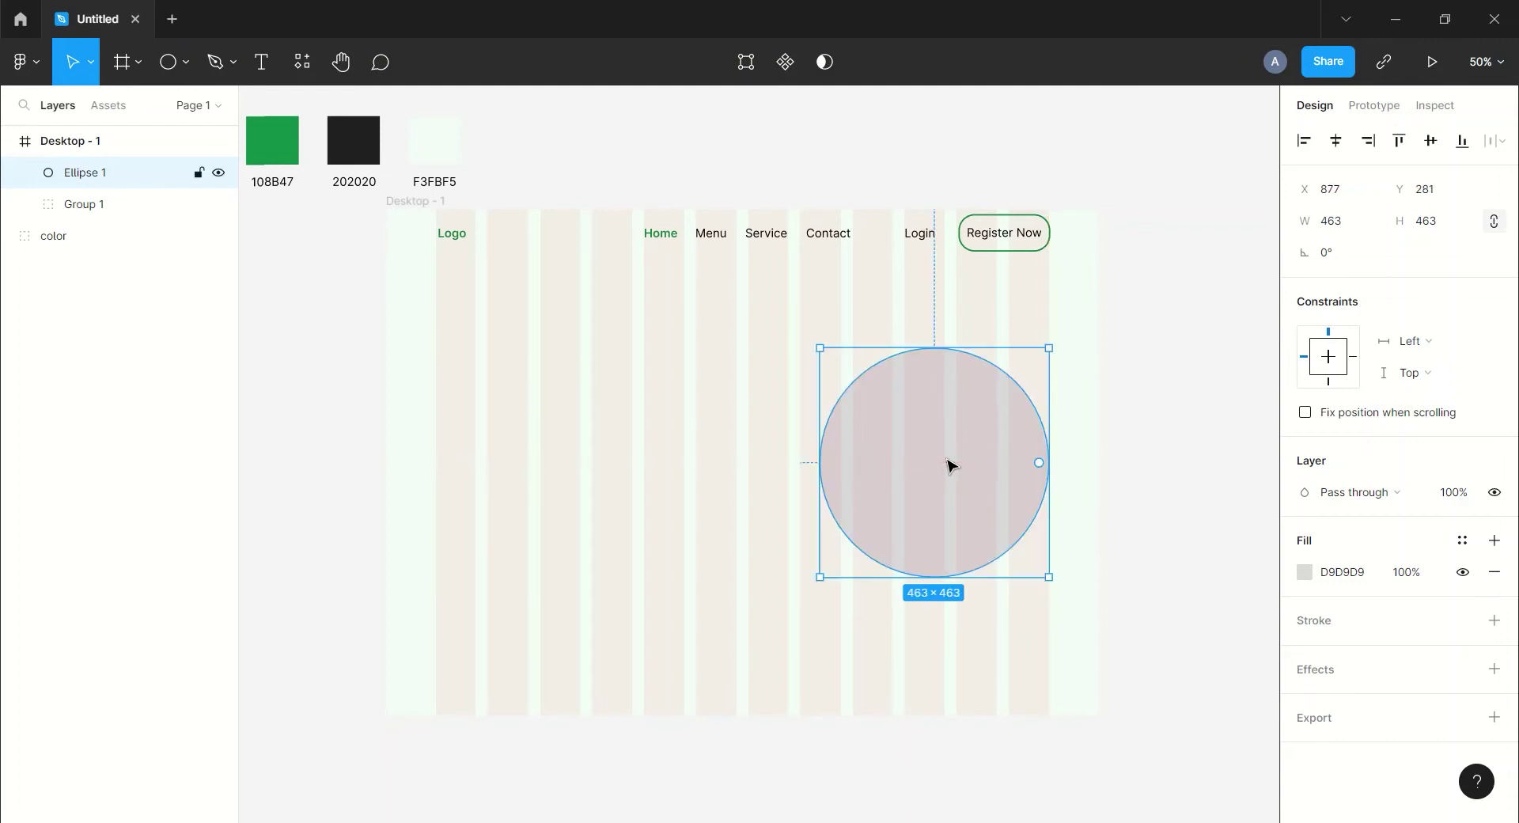
Step: Fill the circle with green 108B47 sampled from the color swatch
{"action": "left_click", "coordinate": [1305, 571]}
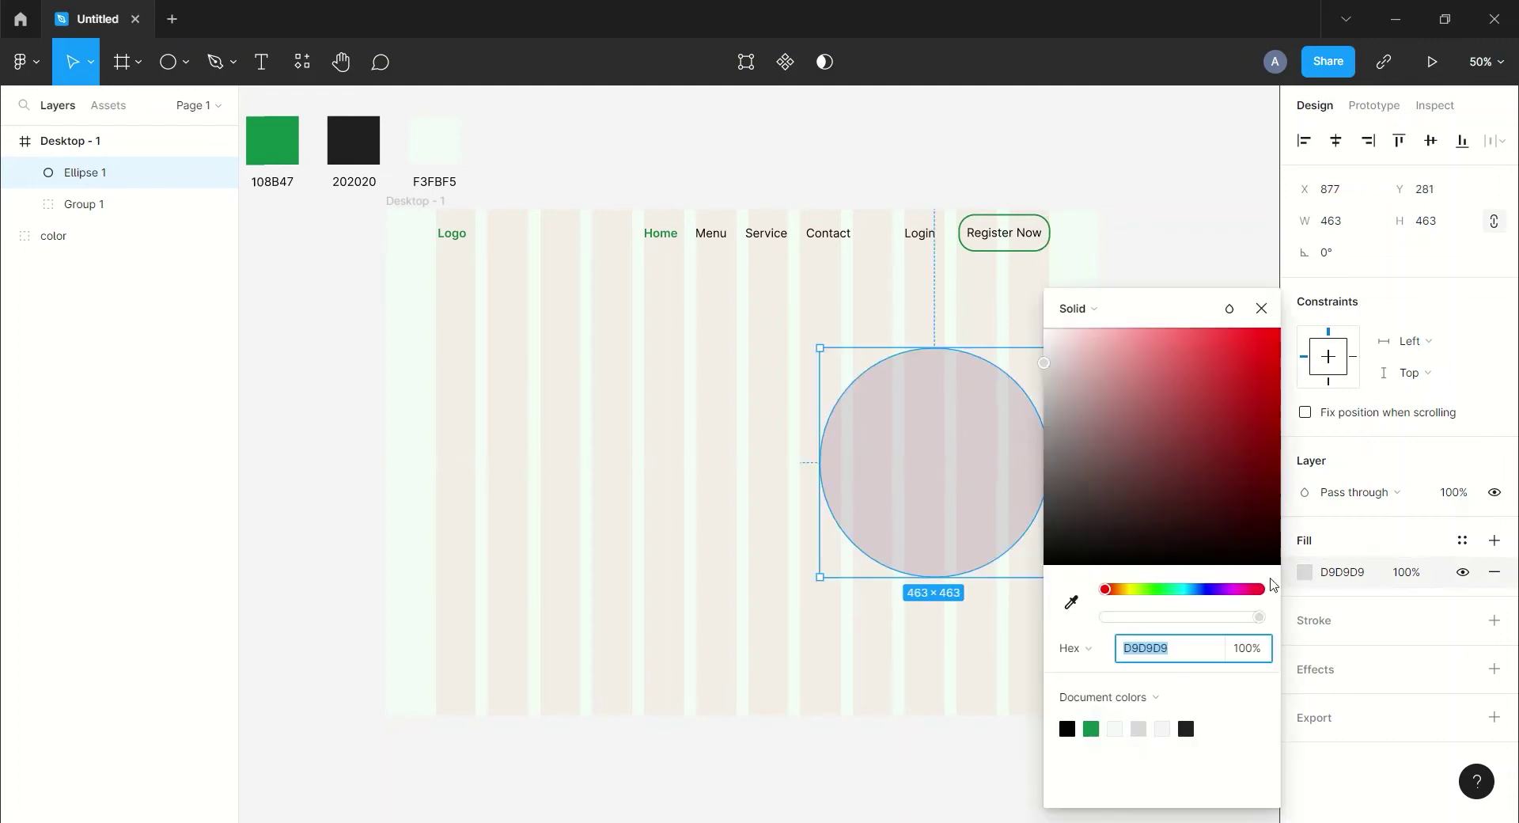
{"action": "left_click", "coordinate": [1072, 602]}
{"action": "left_click", "coordinate": [270, 145]}
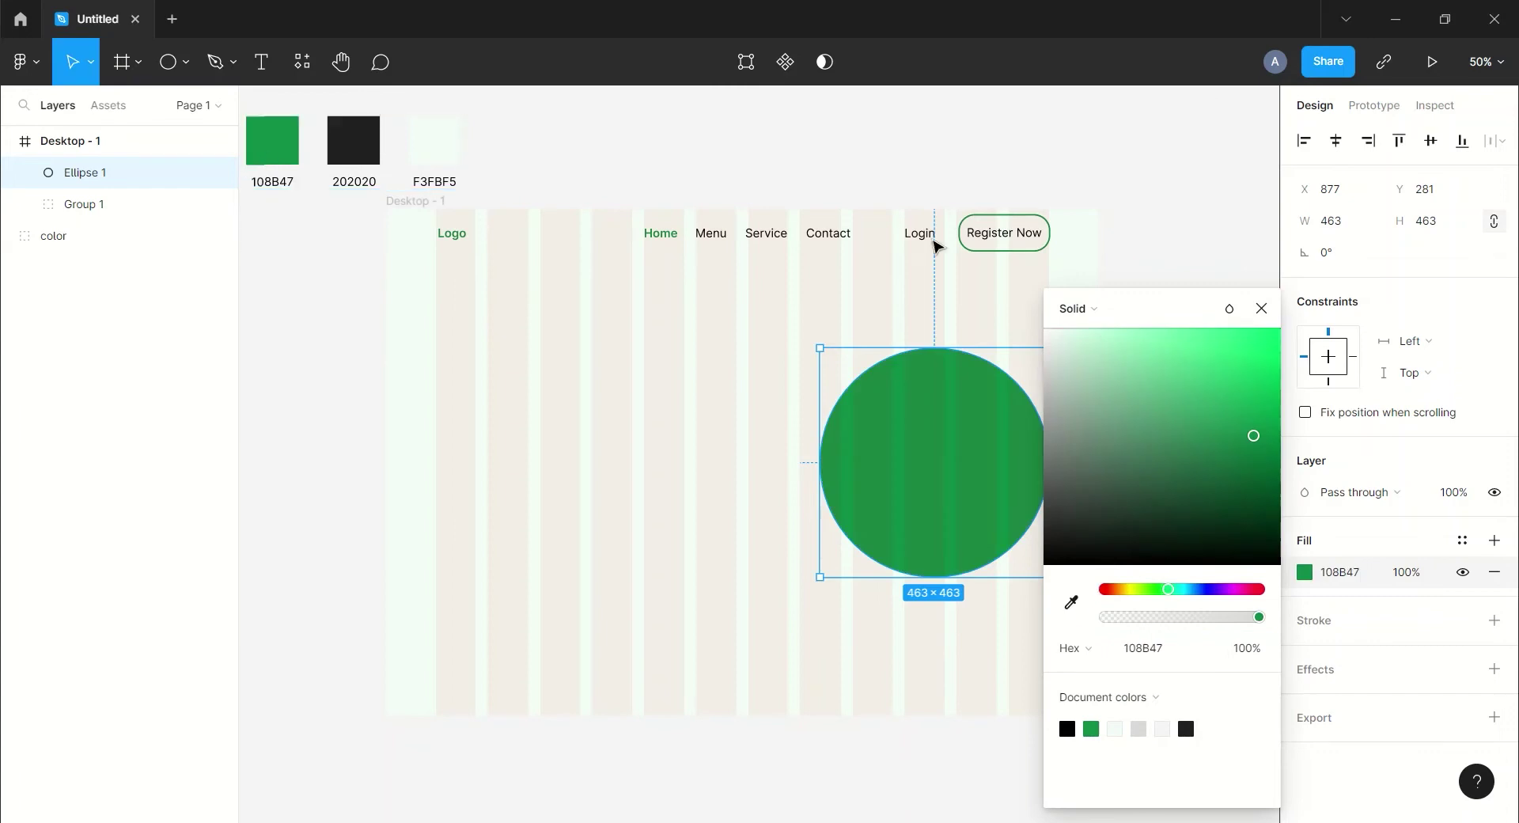
{"action": "left_click", "coordinate": [1262, 307]}
Step: Hide the 12-column layout grid on the Desktop - 1 frame
{"action": "left_click", "coordinate": [442, 205]}
{"action": "left_click", "coordinate": [407, 208]}
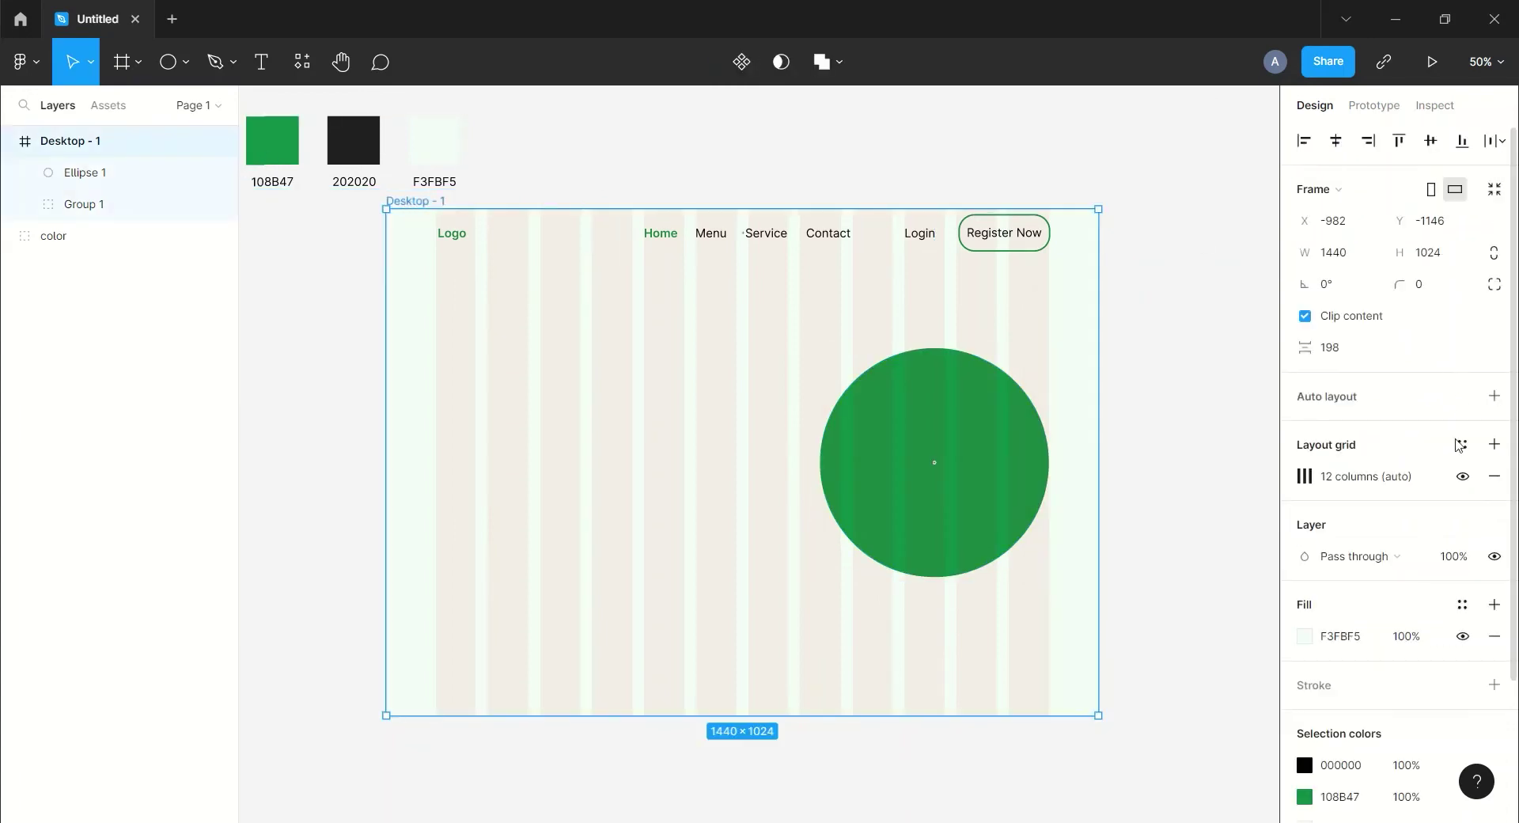
{"action": "left_click", "coordinate": [1462, 480]}
{"action": "left_click", "coordinate": [1180, 463]}
{"action": "left_click_drag", "start_coordinate": [1187, 468], "coordinate": [1140, 407]}
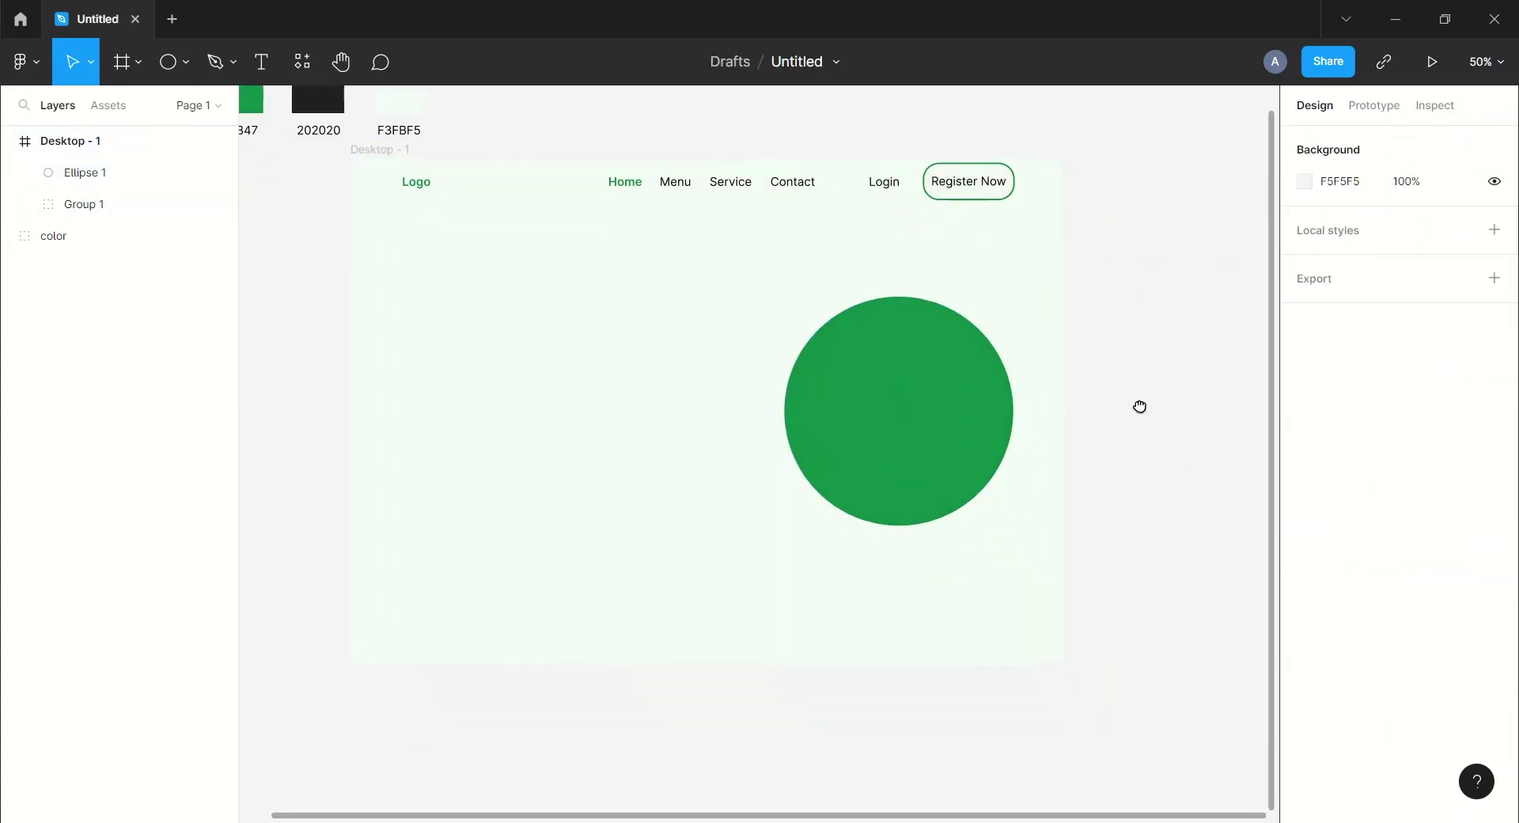
Step: Add a drop shadow effect to the green circle
{"action": "left_click", "coordinate": [888, 432]}
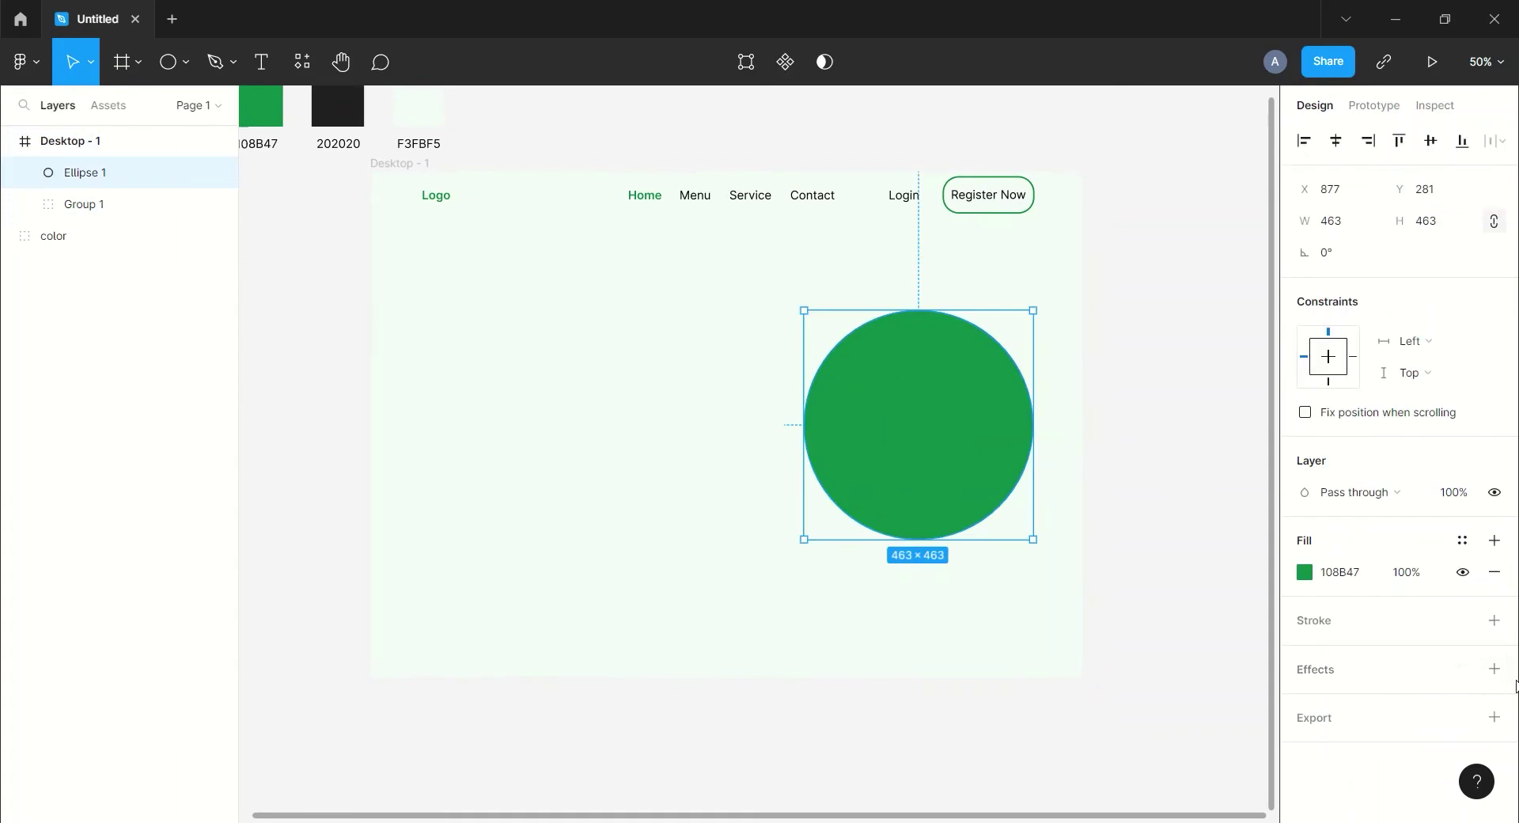
{"action": "left_click", "coordinate": [1495, 669]}
{"action": "left_click", "coordinate": [1432, 703]}
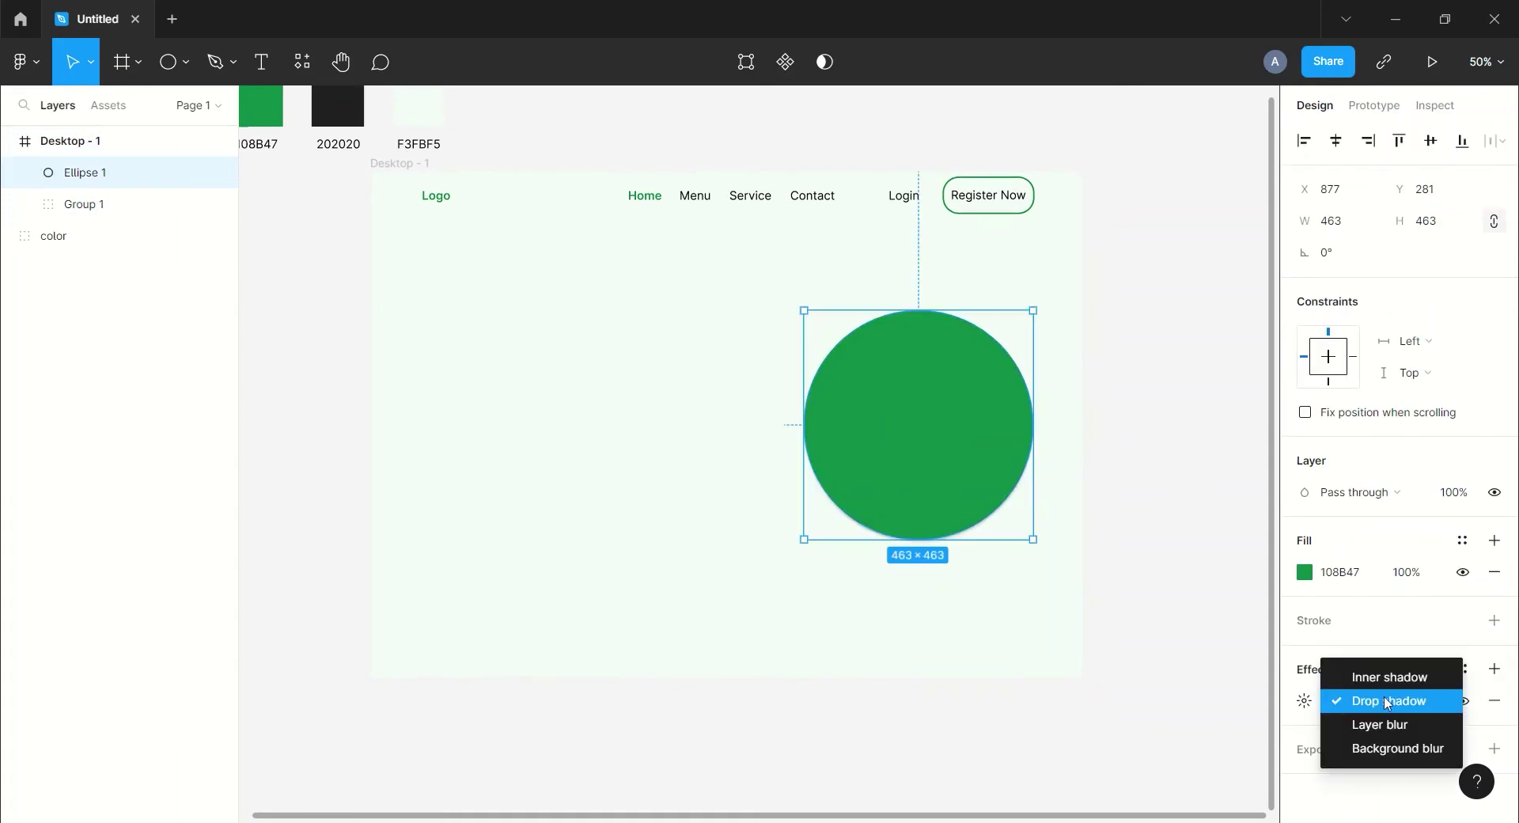
{"action": "left_click", "coordinate": [1431, 702]}
Step: Set the circle's drop shadow to X 20, Y 20, blur 50 and spread 4
{"action": "left_click", "coordinate": [1305, 701]}
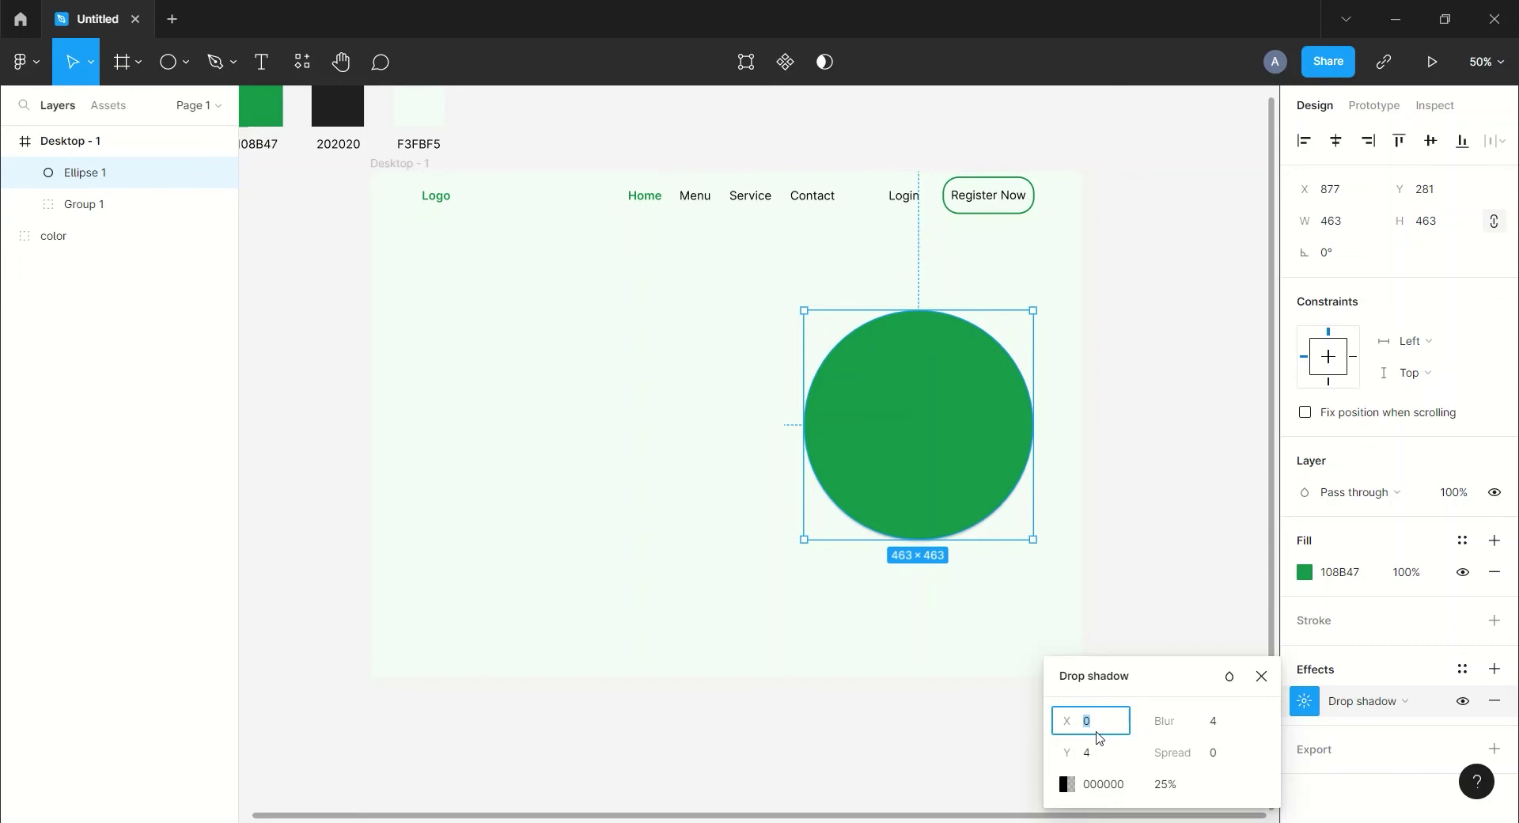
{"action": "type", "text": "20"}
{"action": "left_click", "coordinate": [1233, 728]}
{"action": "type", "text": "50"}
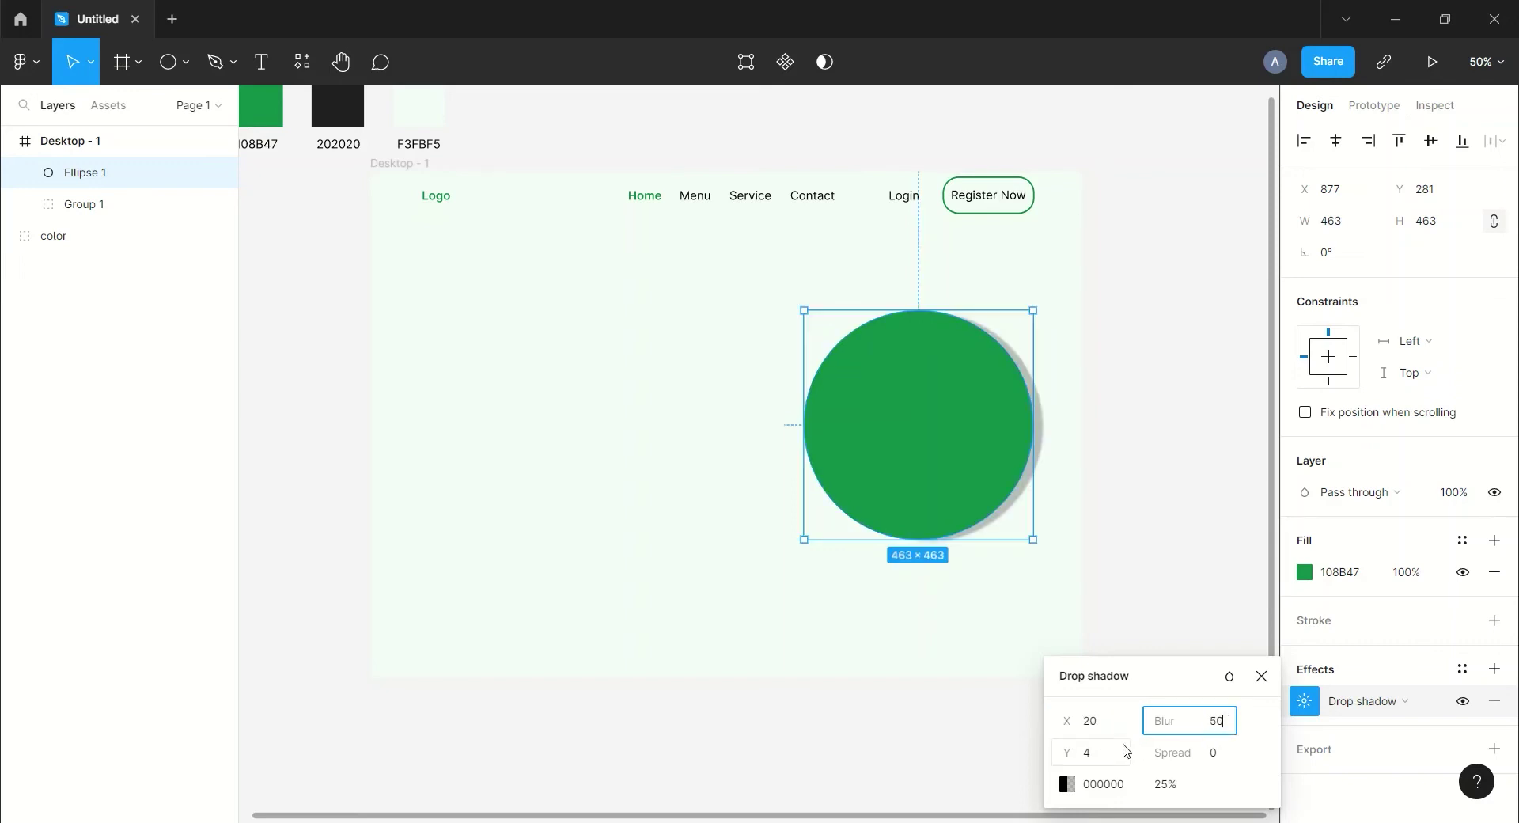
{"action": "left_click", "coordinate": [1111, 754]}
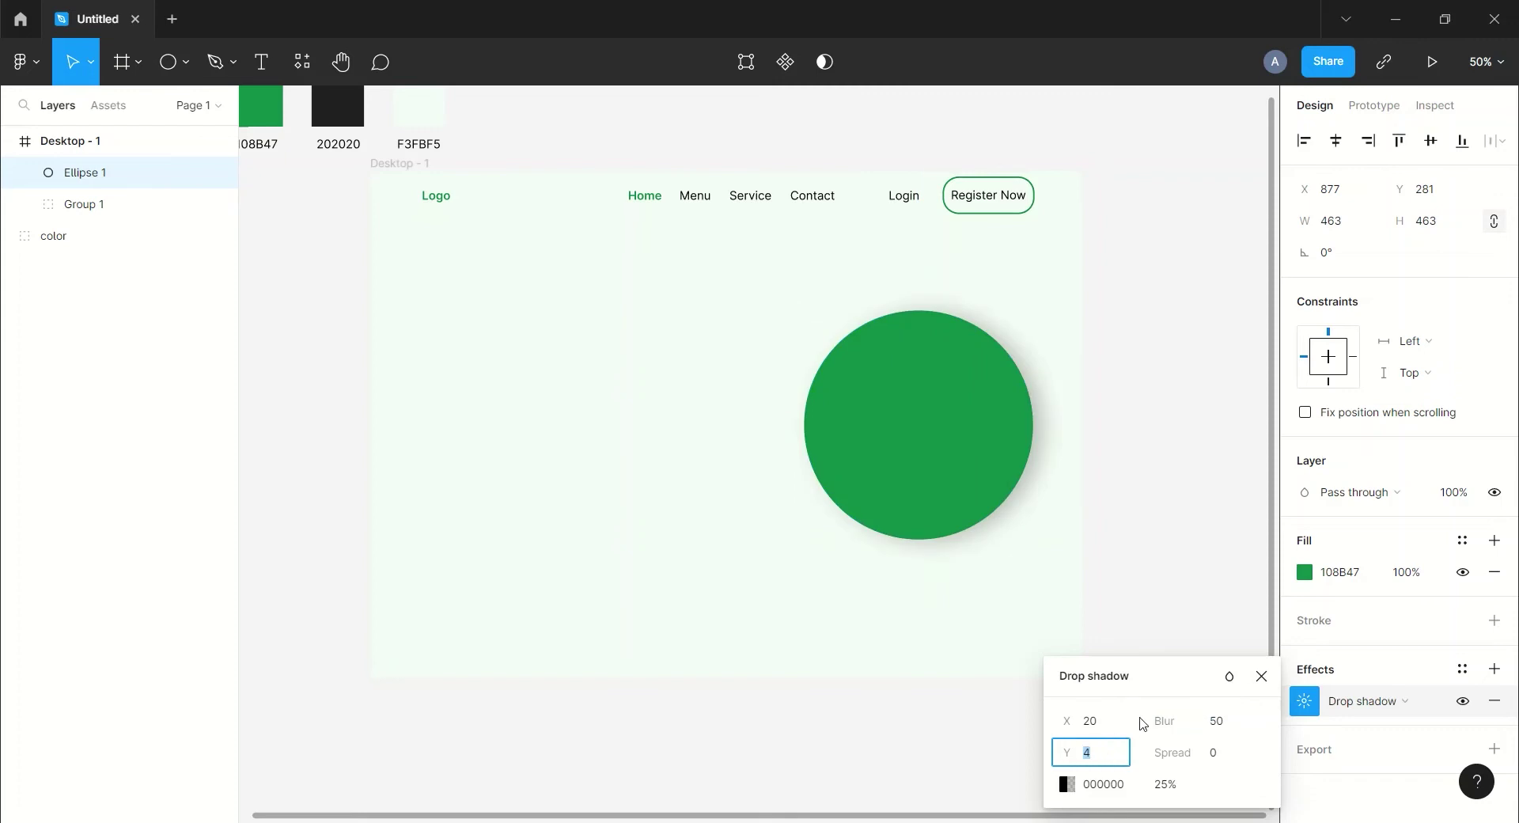
{"action": "type", "text": "20"}
{"action": "left_click", "coordinate": [1211, 754]}
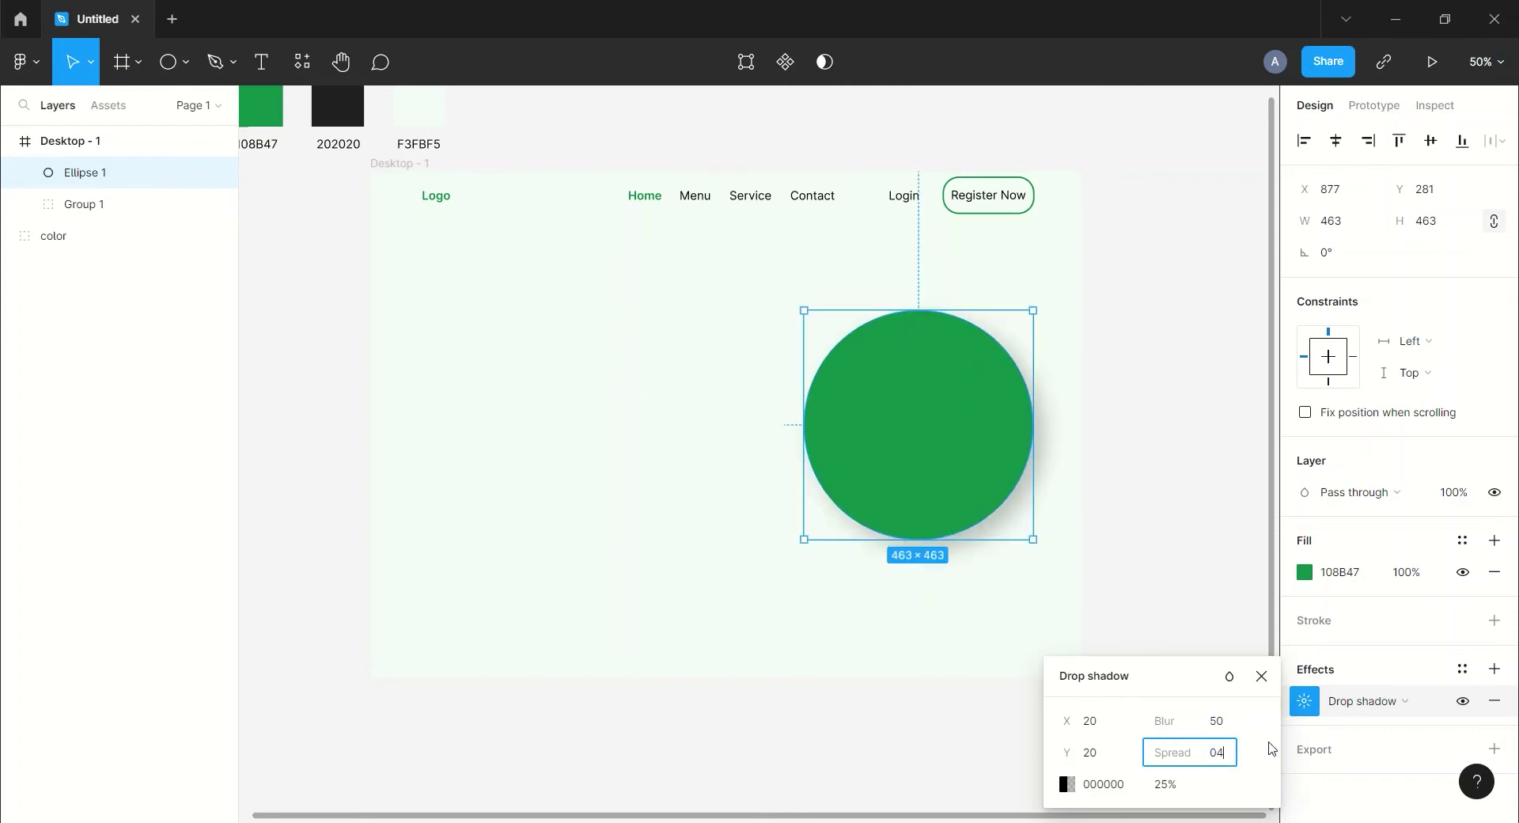
{"action": "left_click", "coordinate": [1262, 676]}
{"action": "left_click", "coordinate": [1136, 584]}
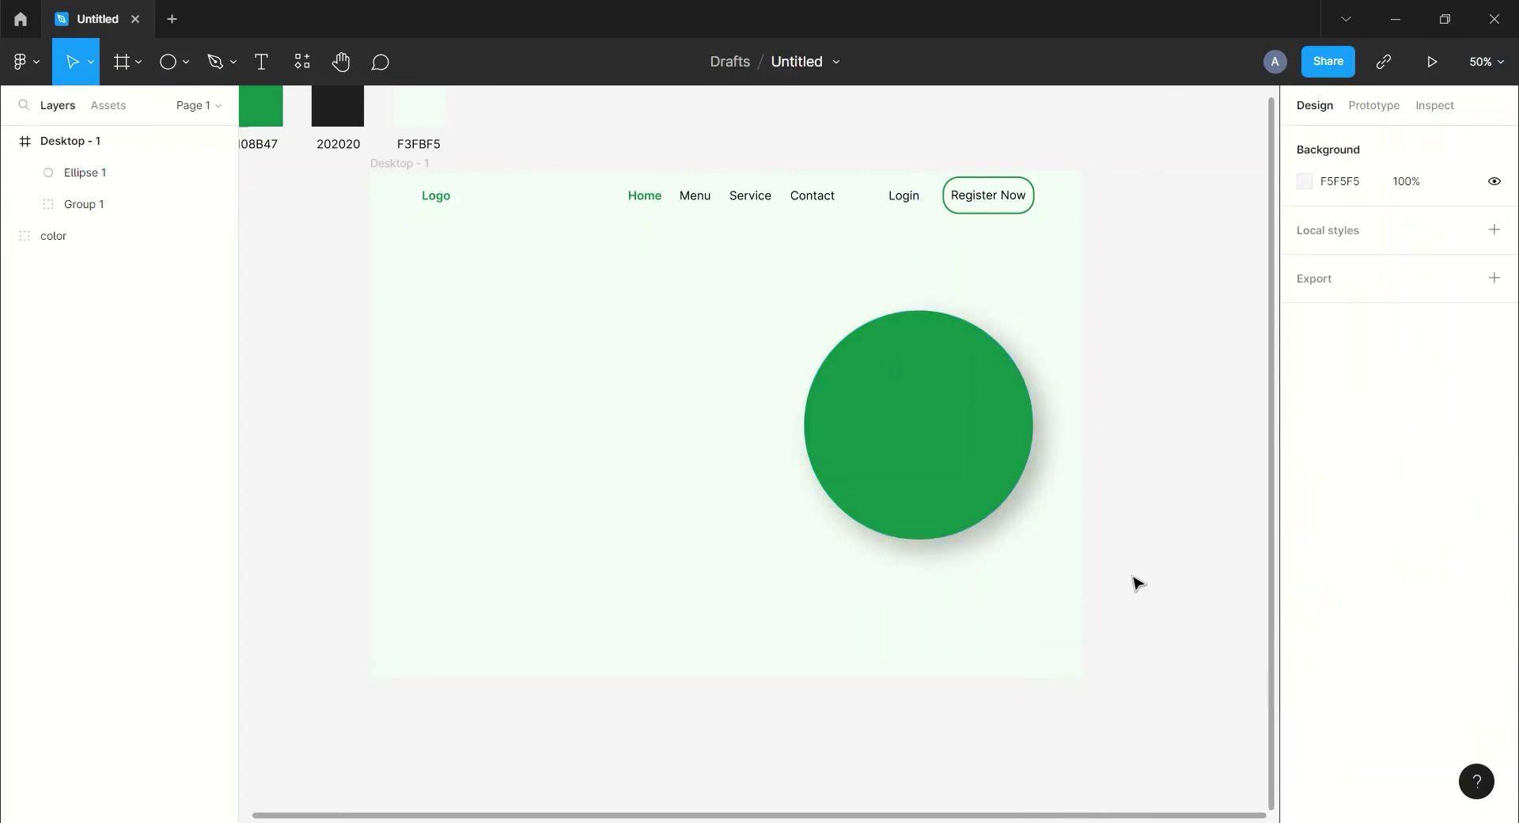
Step: Examine the circle's drop shadow at 100% and check how it looks within the whole frame
{"action": "key", "text": "shift+0"}
{"action": "left_click_drag", "start_coordinate": [1140, 560], "coordinate": [888, 444]}
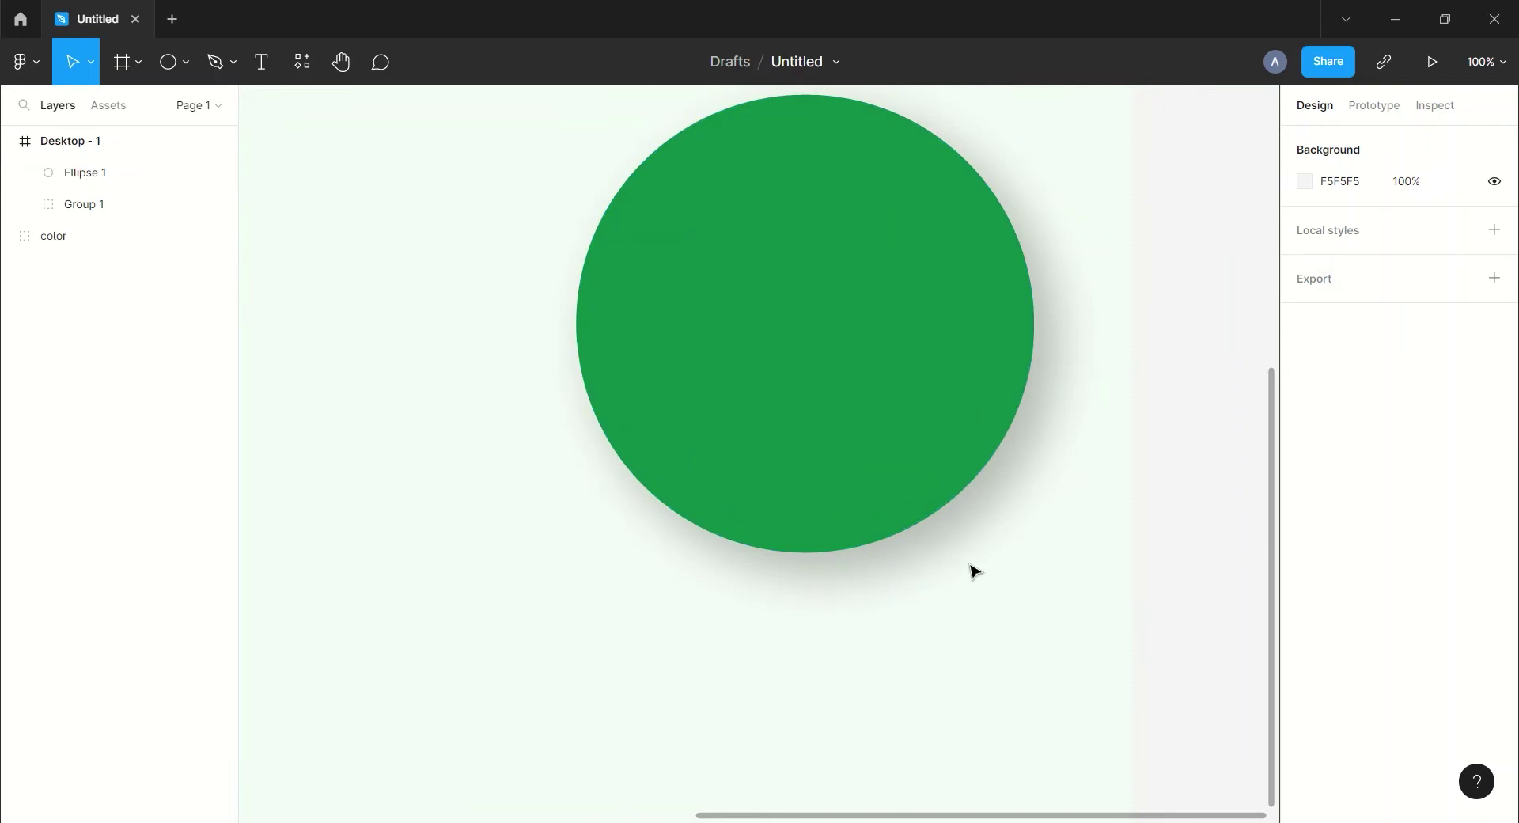
{"action": "key", "text": "minus"}
{"action": "key", "text": "minus"}
{"action": "left_click_drag", "start_coordinate": [909, 376], "coordinate": [992, 414]}
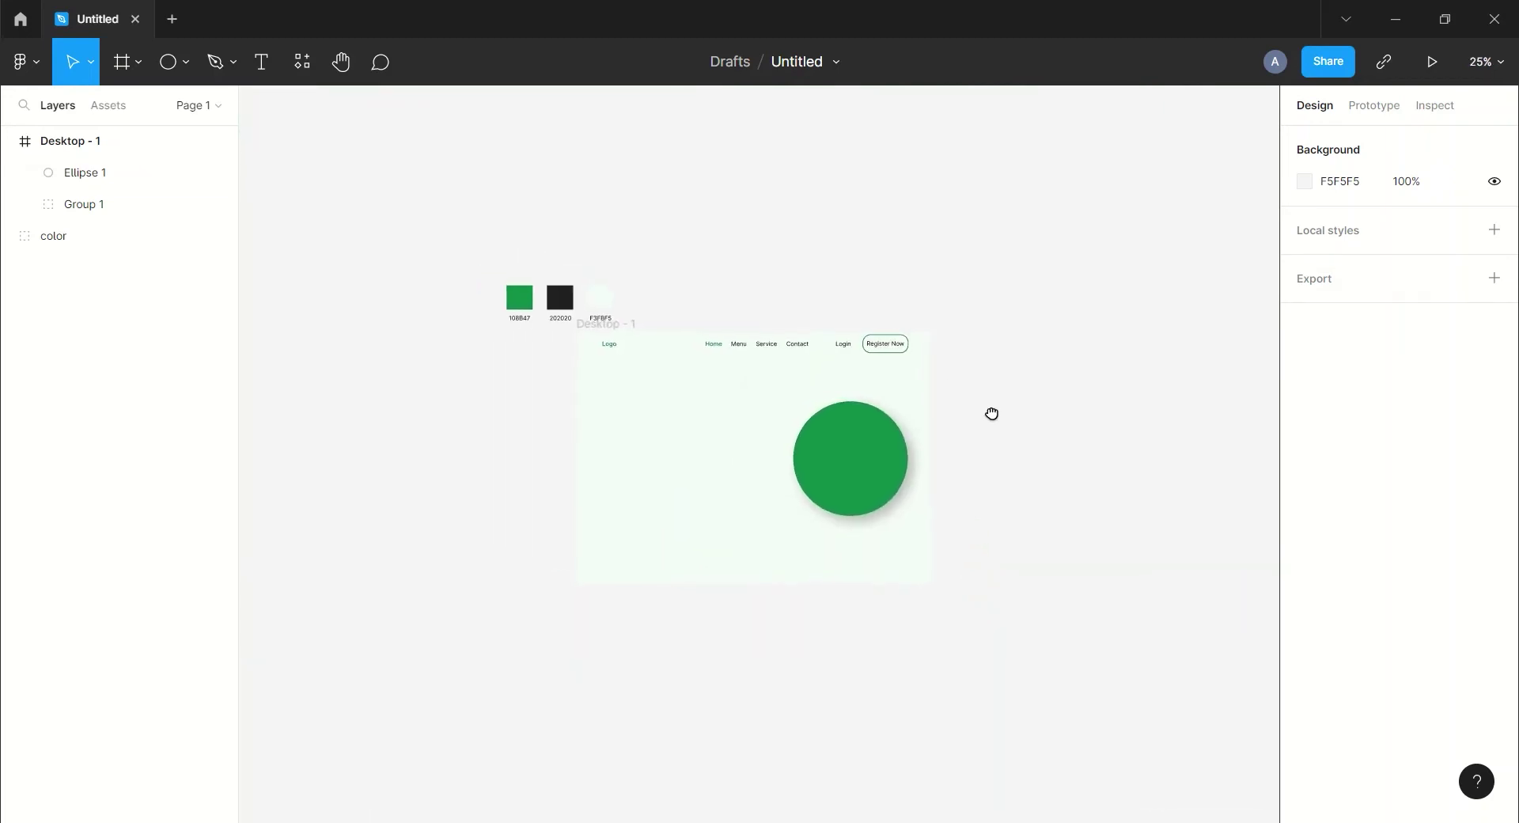
{"action": "key", "text": "plus"}
{"action": "left_click_drag", "start_coordinate": [1047, 274], "coordinate": [988, 227]}
Step: Show the 12-column layout grid on the Desktop - 1 frame again
{"action": "left_click", "coordinate": [366, 150]}
{"action": "left_click", "coordinate": [365, 151]}
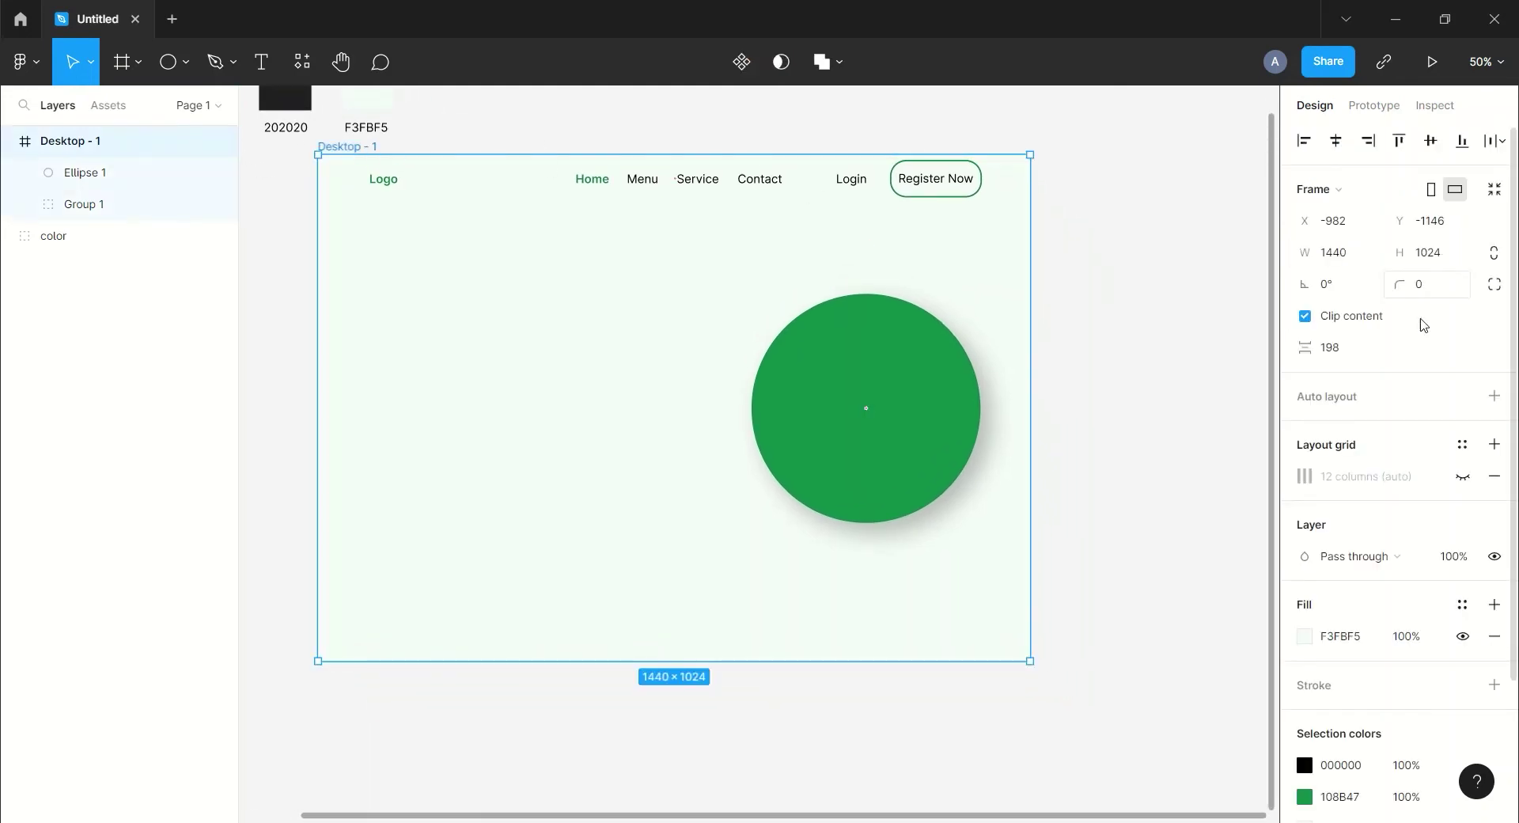
{"action": "left_click", "coordinate": [1464, 476]}
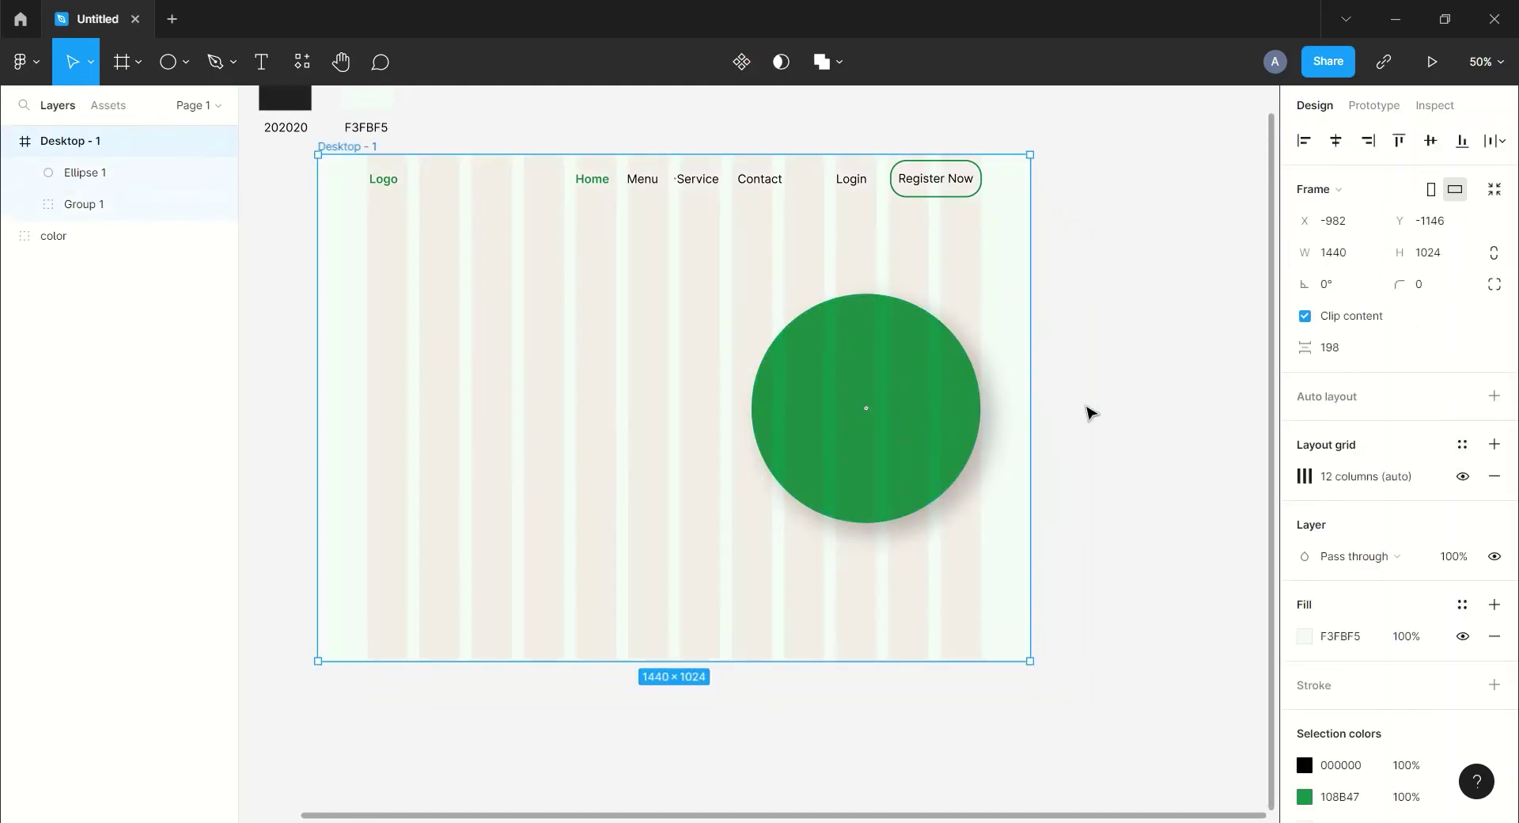
{"action": "left_click", "coordinate": [1091, 412]}
{"action": "left_click_drag", "start_coordinate": [1052, 275], "coordinate": [991, 354]}
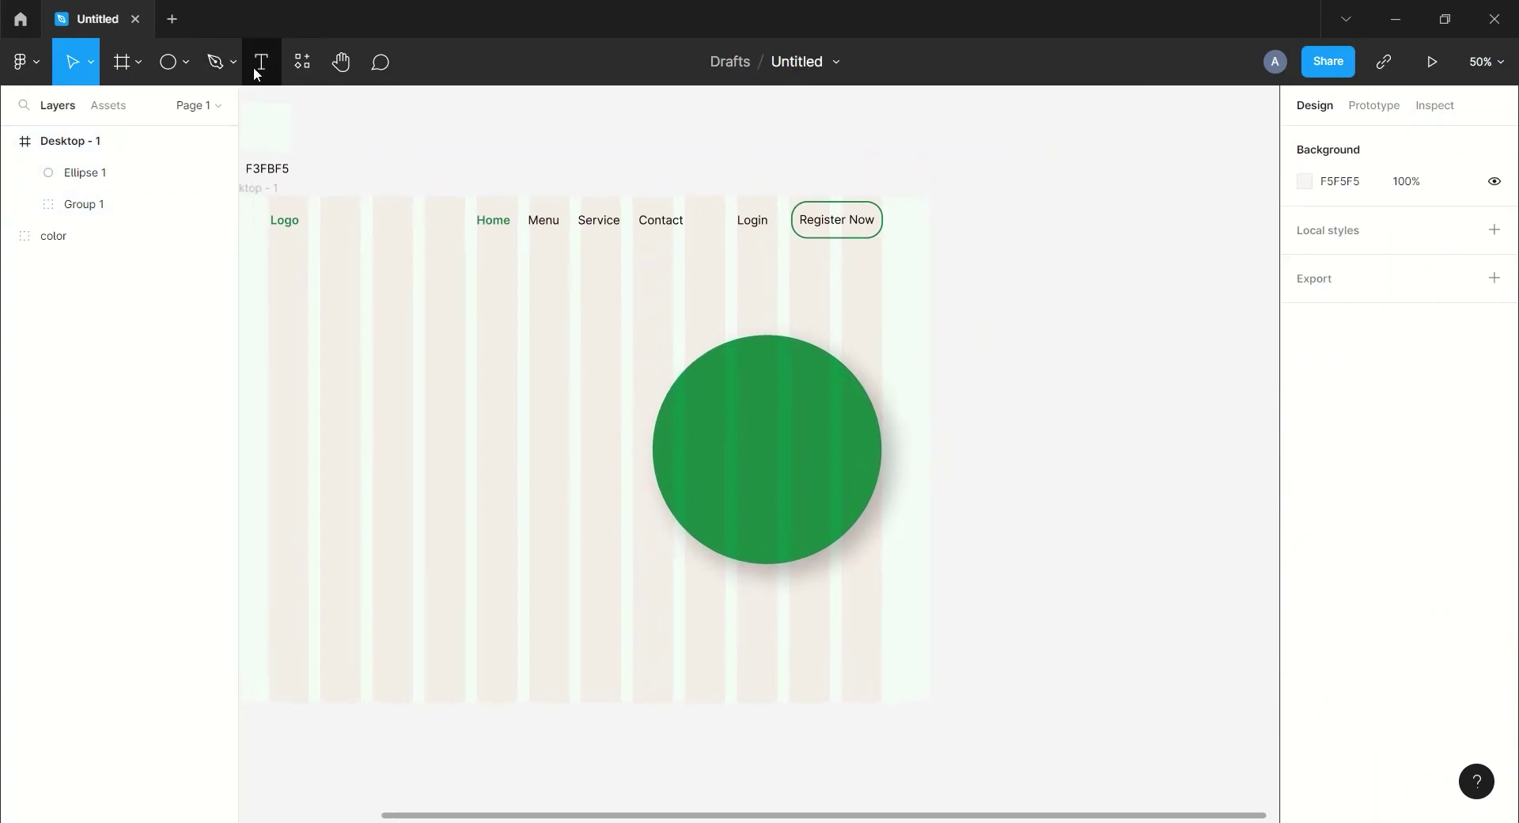
{"action": "left_click", "coordinate": [260, 63]}
{"action": "left_click", "coordinate": [1032, 290]}
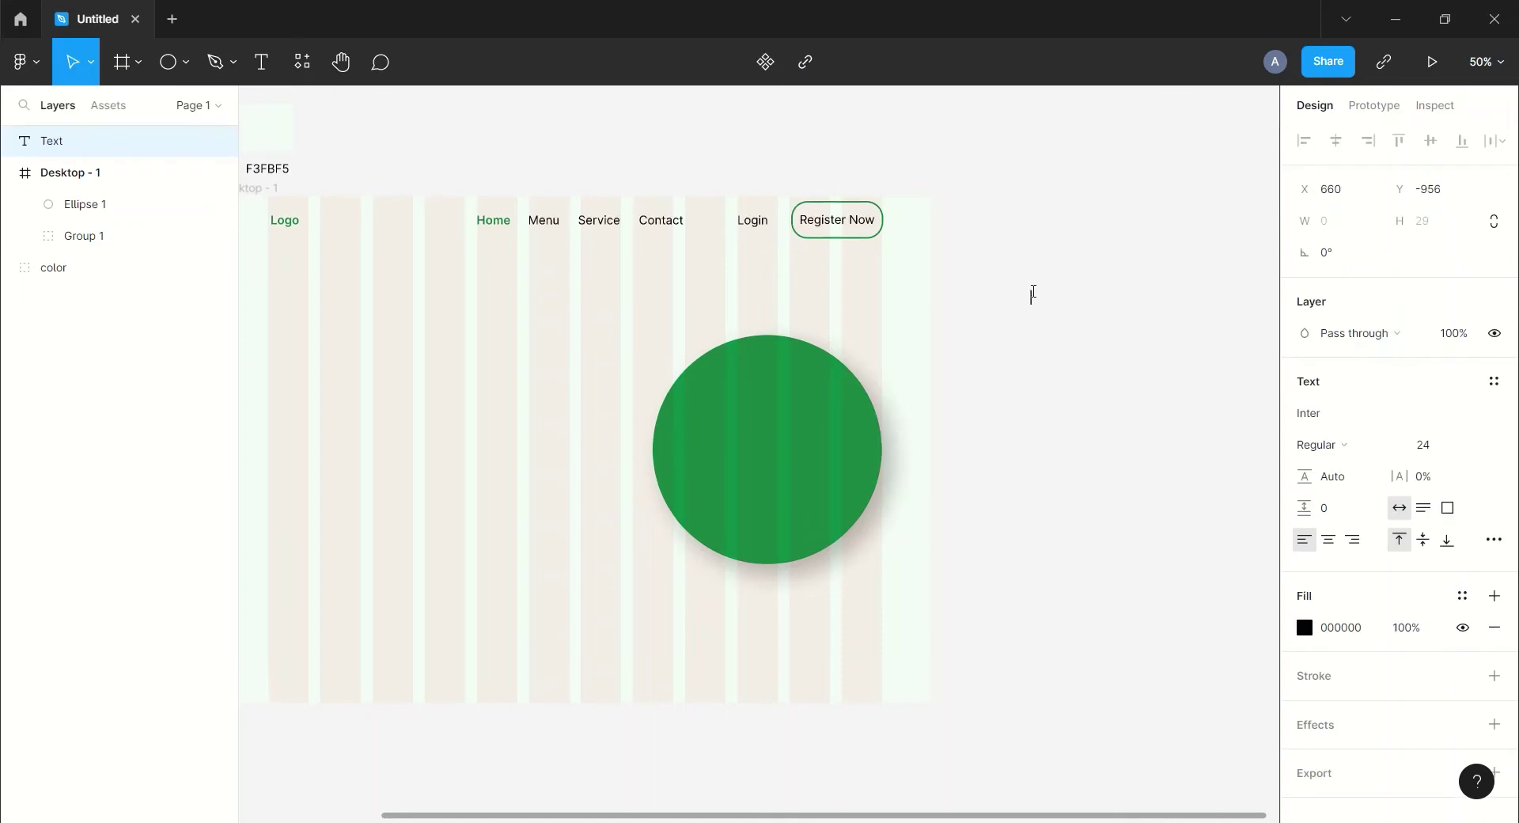
{"action": "left_click", "coordinate": [1062, 383]}
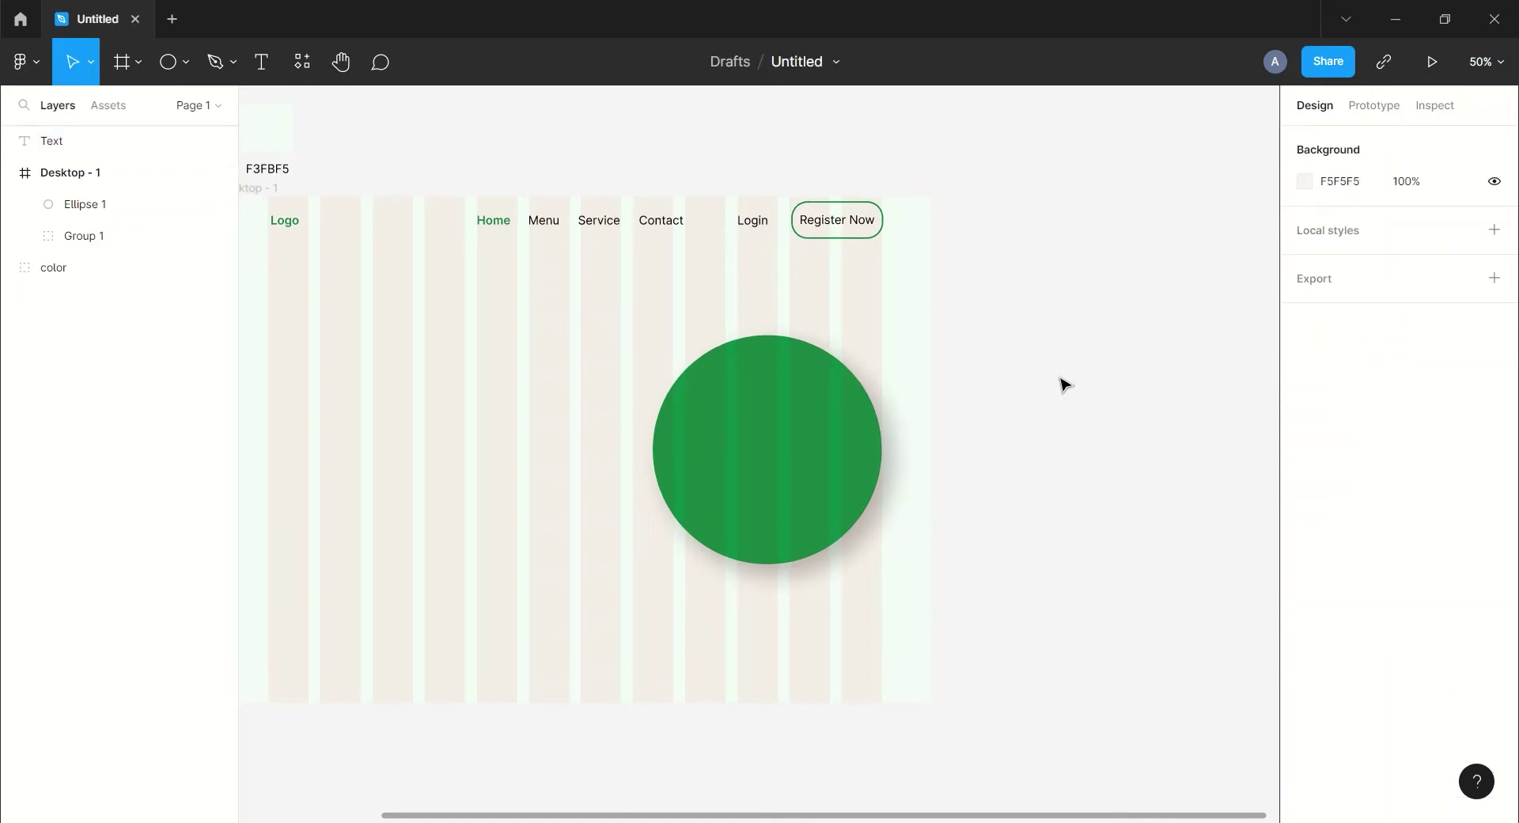
{"action": "left_click", "coordinate": [118, 140]}
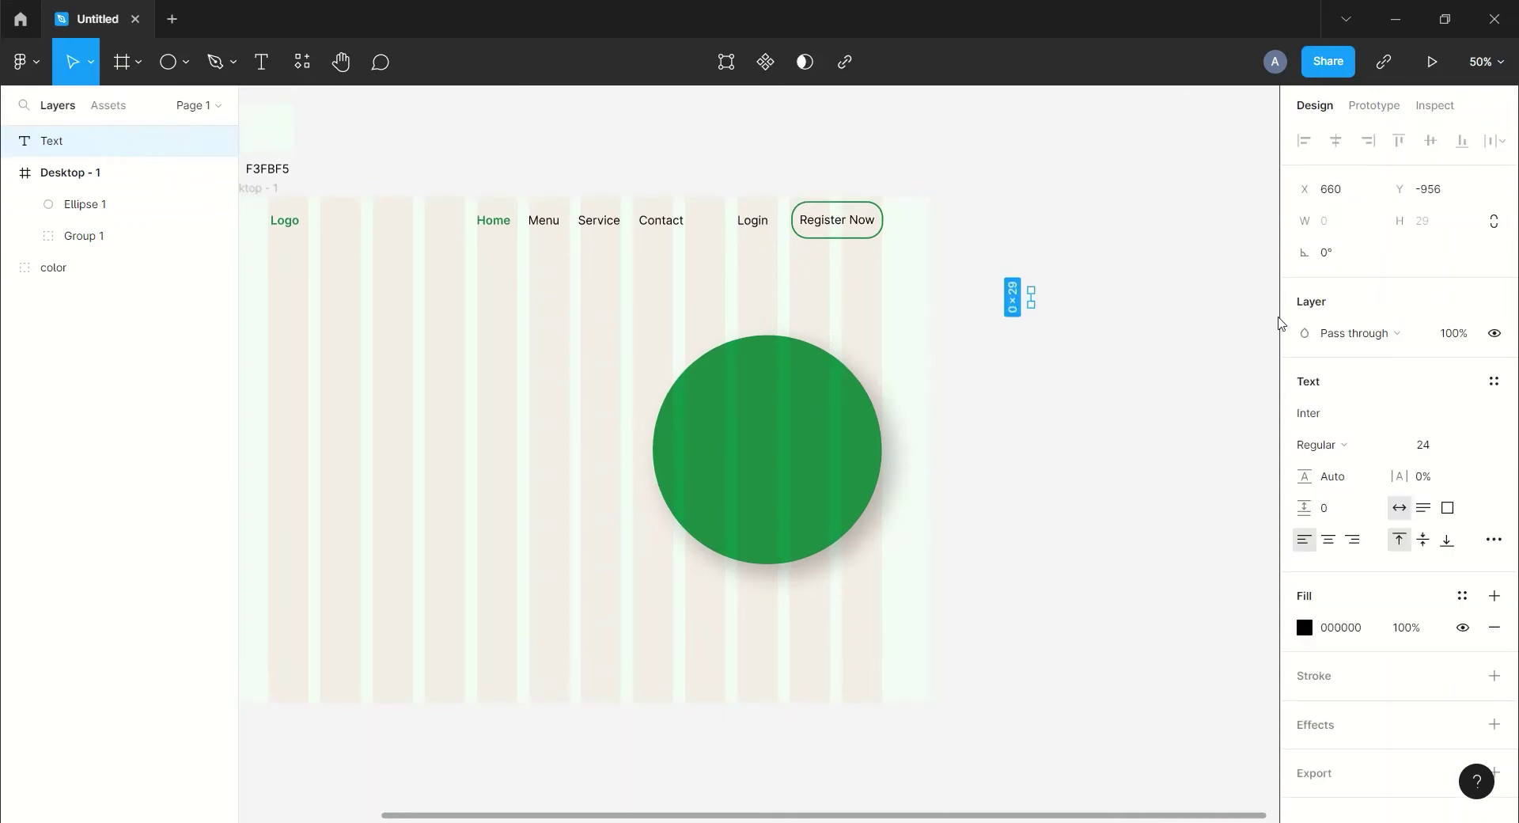
{"action": "left_click", "coordinate": [1184, 344]}
{"action": "left_click_drag", "start_coordinate": [1052, 292], "coordinate": [839, 291]}
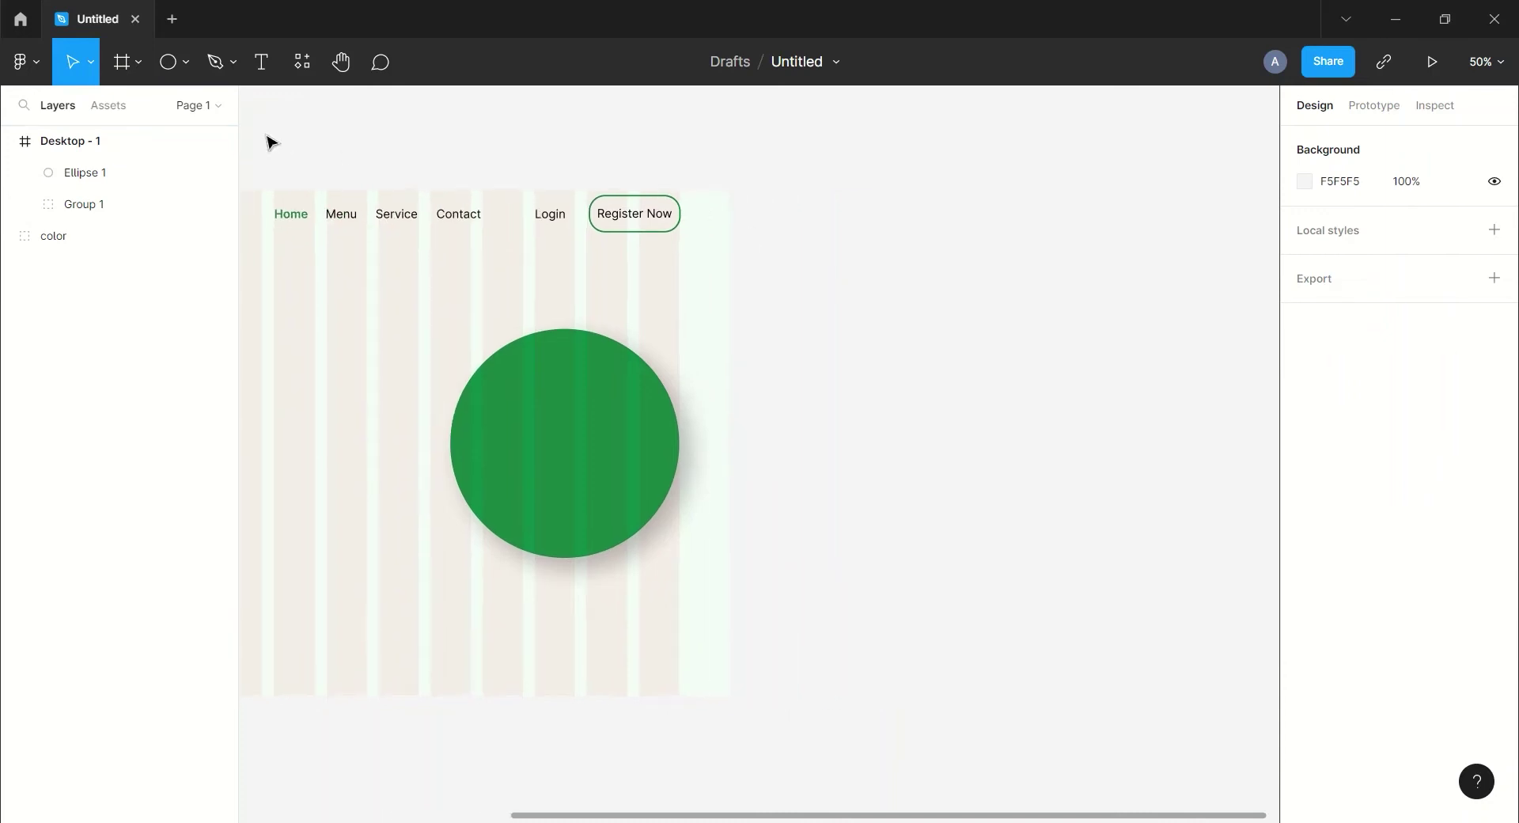
Step: Add a text layer outside the frame reading "A Healthy Food For a Wealthy Mood!", broken into five lines after Healthy, Food, a and Wealthy
{"action": "left_click", "coordinate": [261, 62]}
{"action": "left_click", "coordinate": [801, 281]}
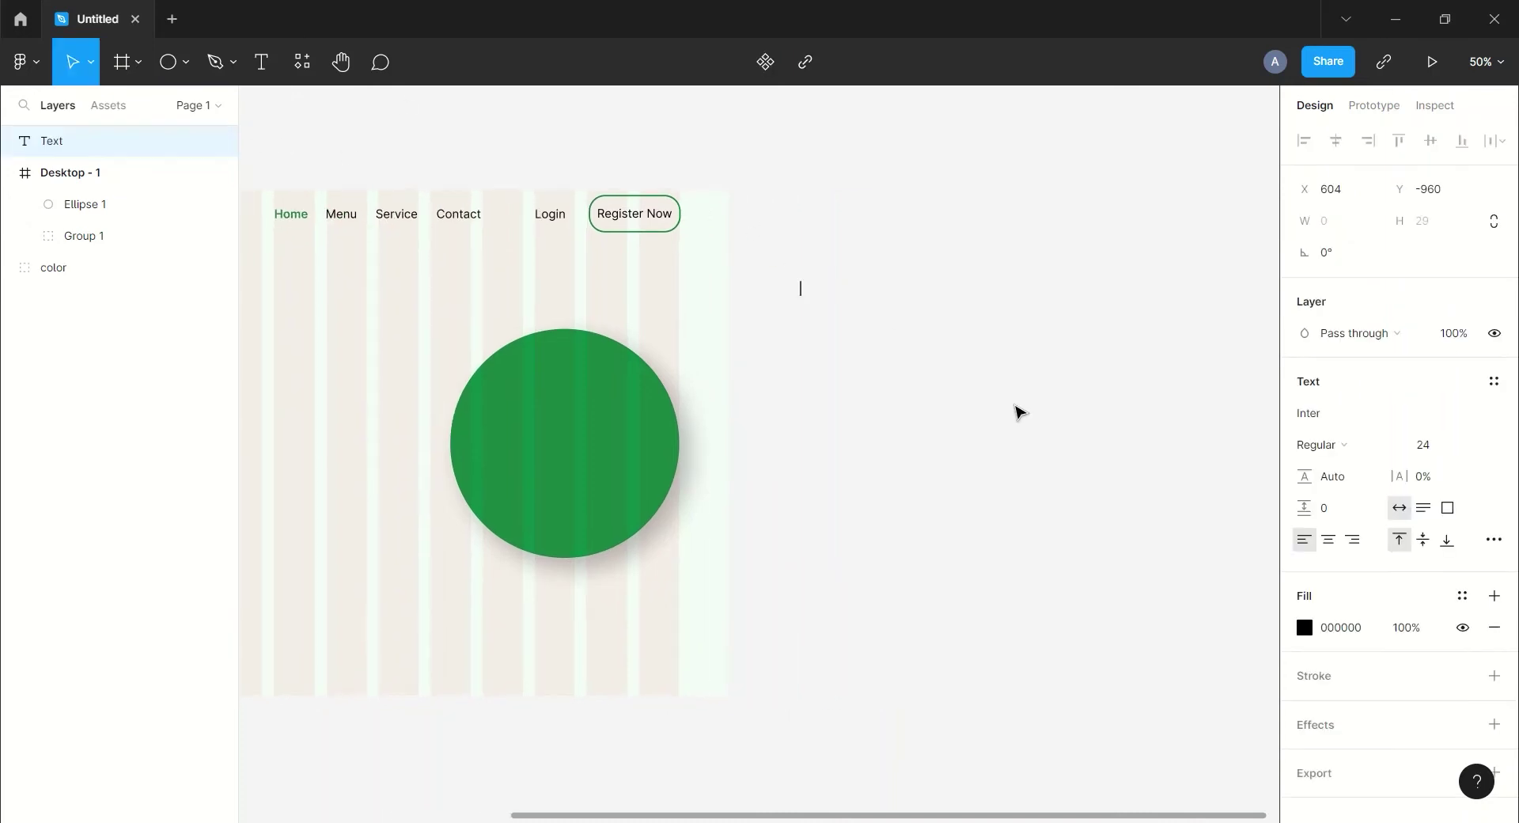
{"action": "type", "text": "A"}
{"action": "type", "text": " JJ"}
{"action": "type", "text": " Healthy"}
{"action": "key", "text": "Return"}
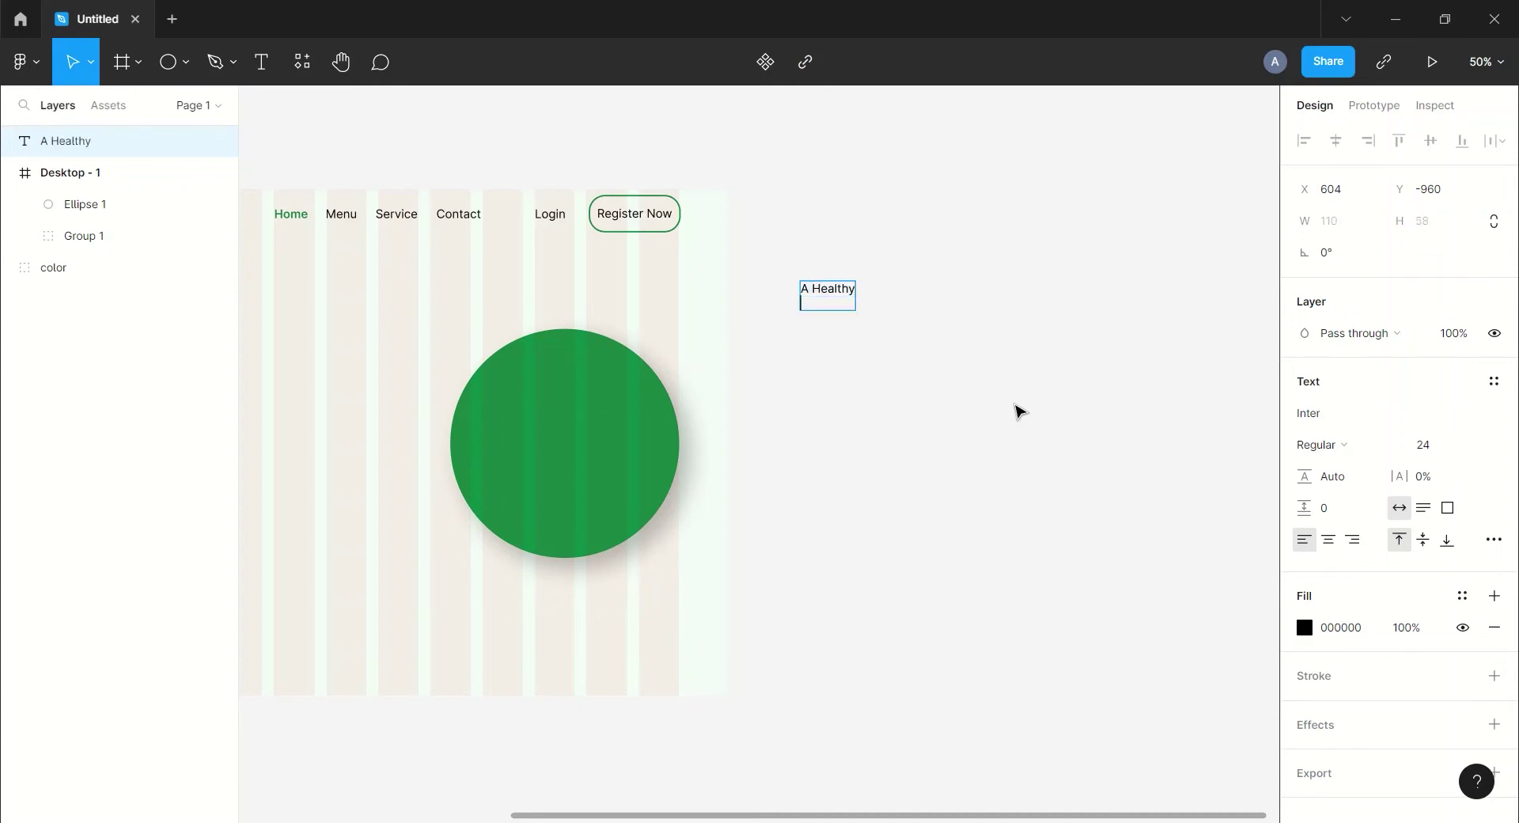
{"action": "type", "text": "Food"}
{"action": "key", "text": "Return"}
{"action": "type", "text": "For a"}
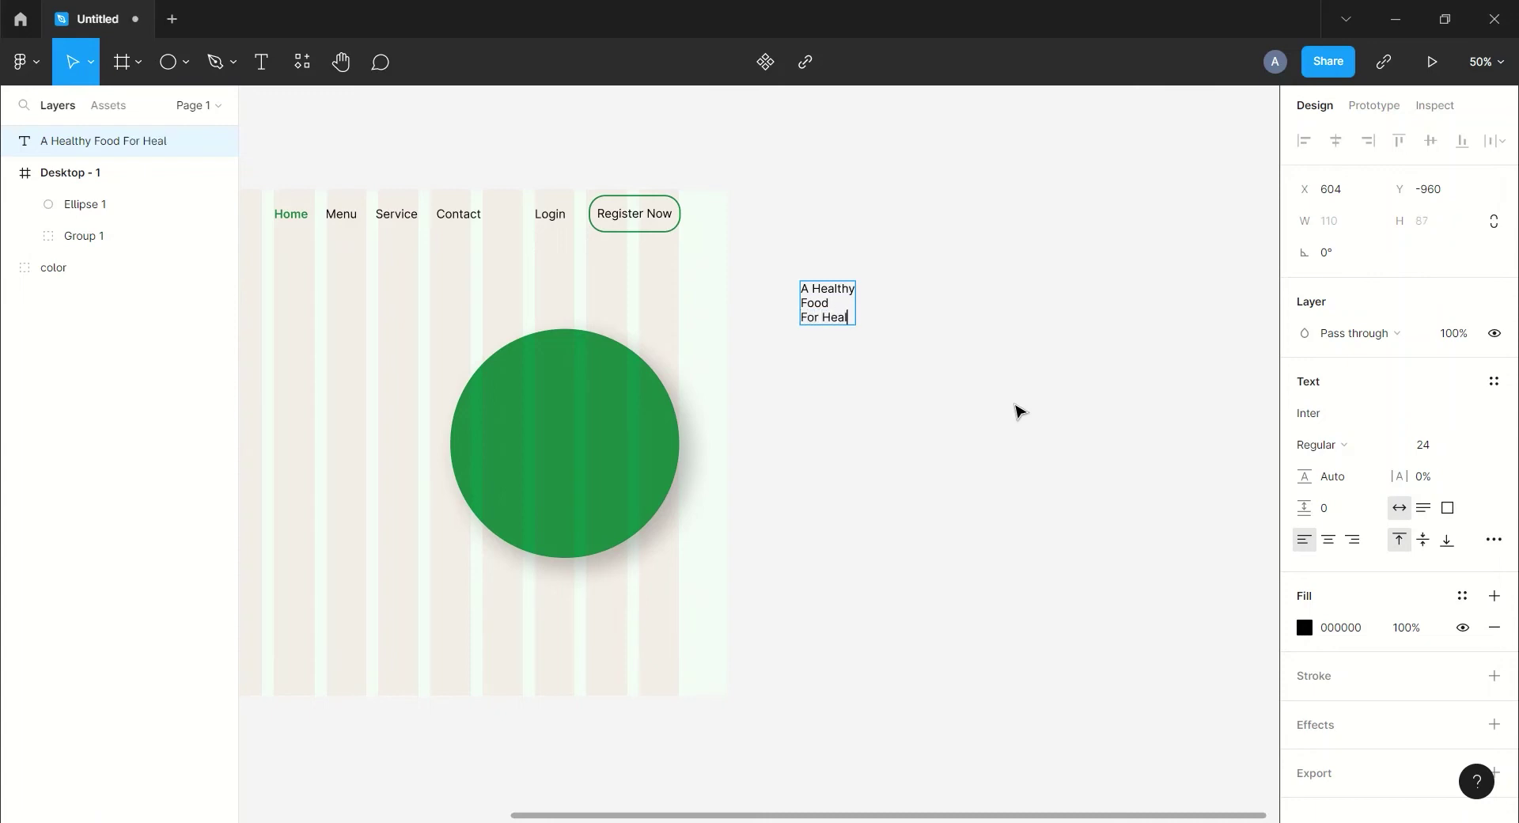
{"action": "key", "text": "Return"}
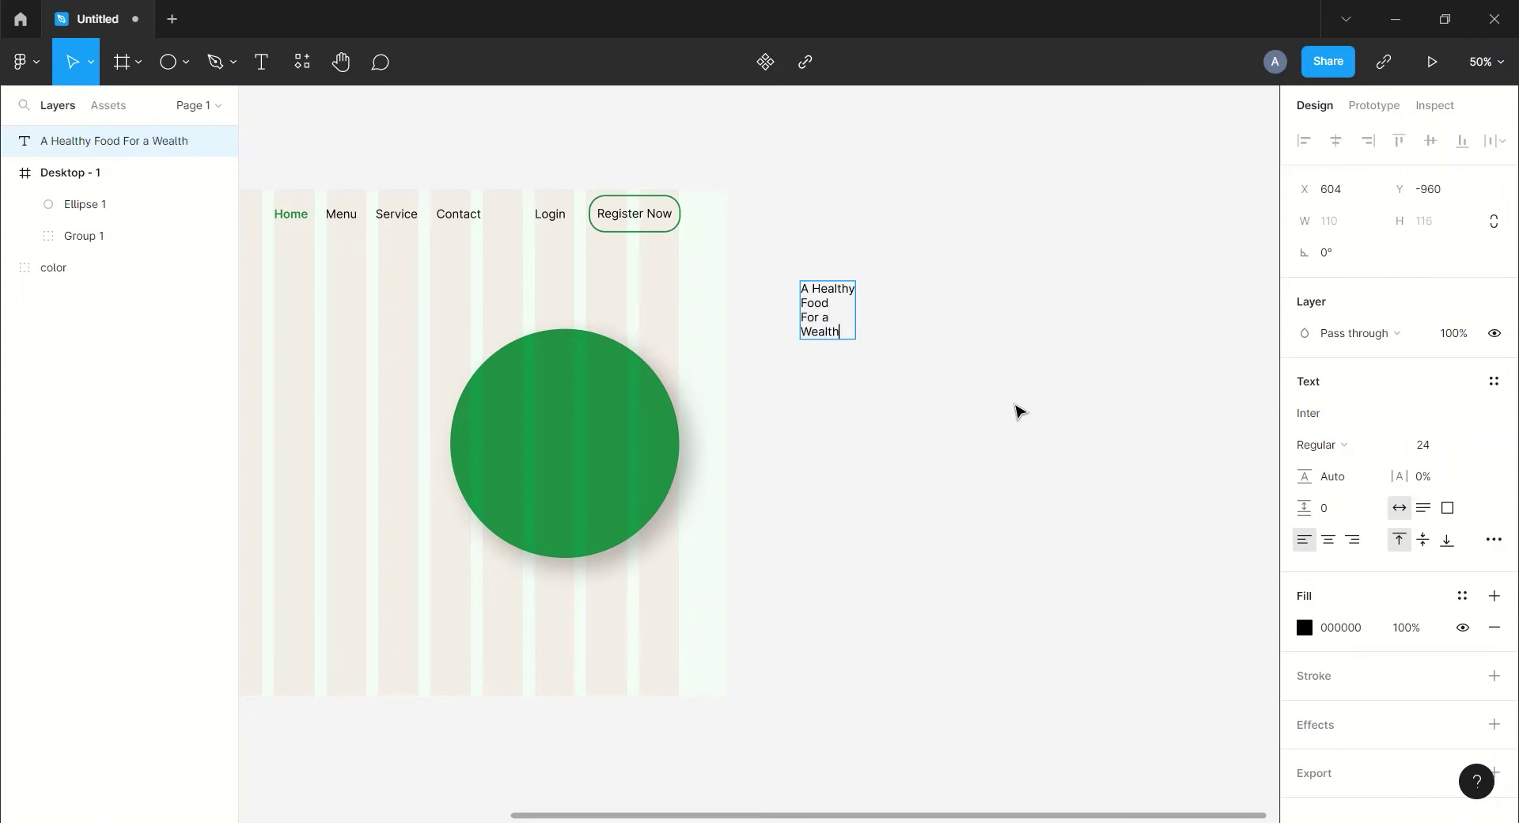
{"action": "type", "text": "Wealthy"}
{"action": "key", "text": "Return"}
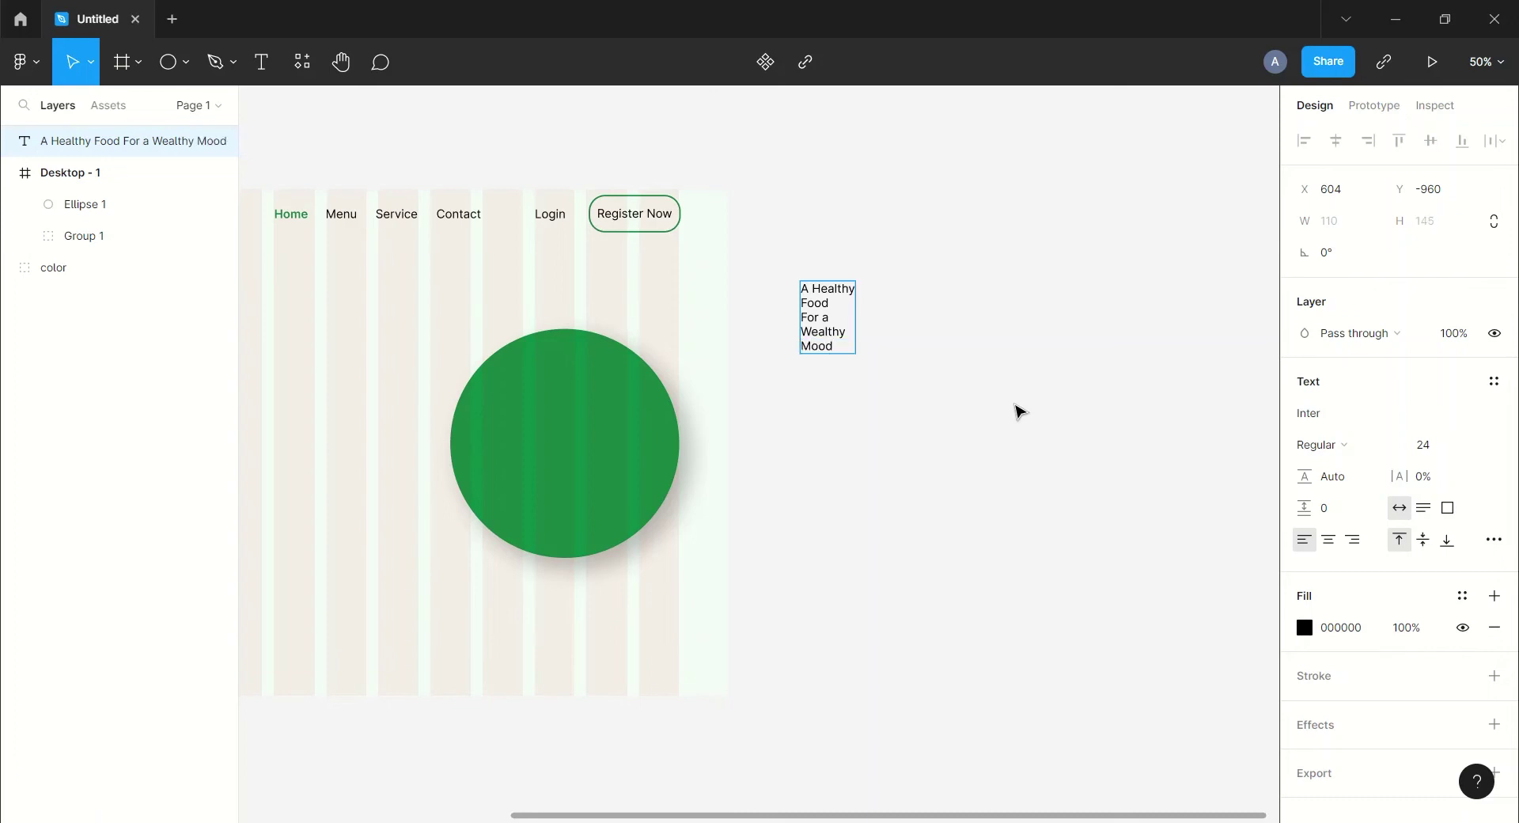
{"action": "key", "text": "Escape"}
Step: Set the heading text to Raleway at size 96 and shift it slightly up and left beside the frame
{"action": "left_click", "coordinate": [1337, 413]}
{"action": "type", "text": "R"}
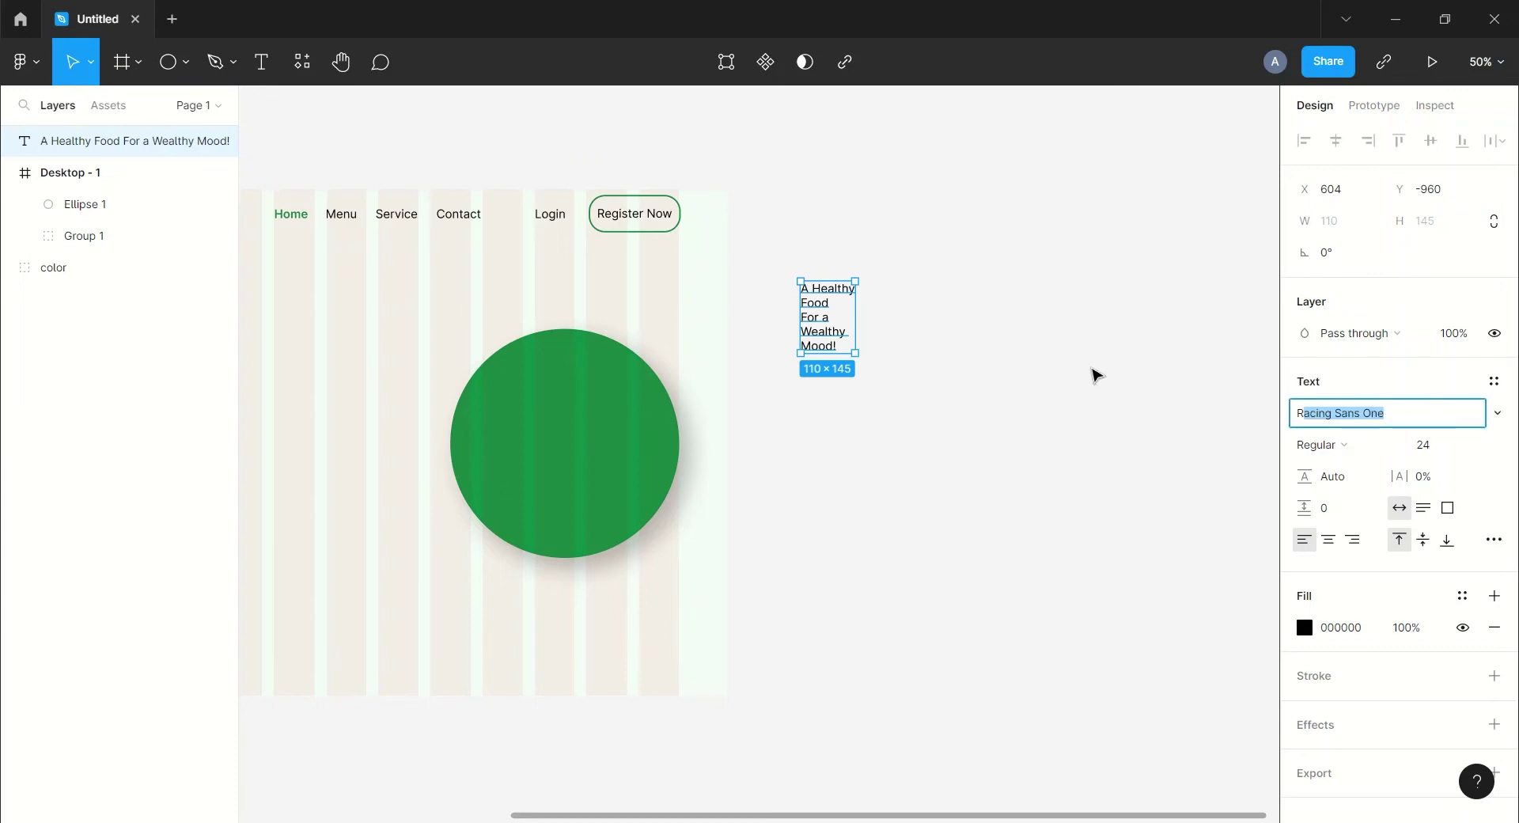
{"action": "type", "text": "al"}
{"action": "key", "text": "Return"}
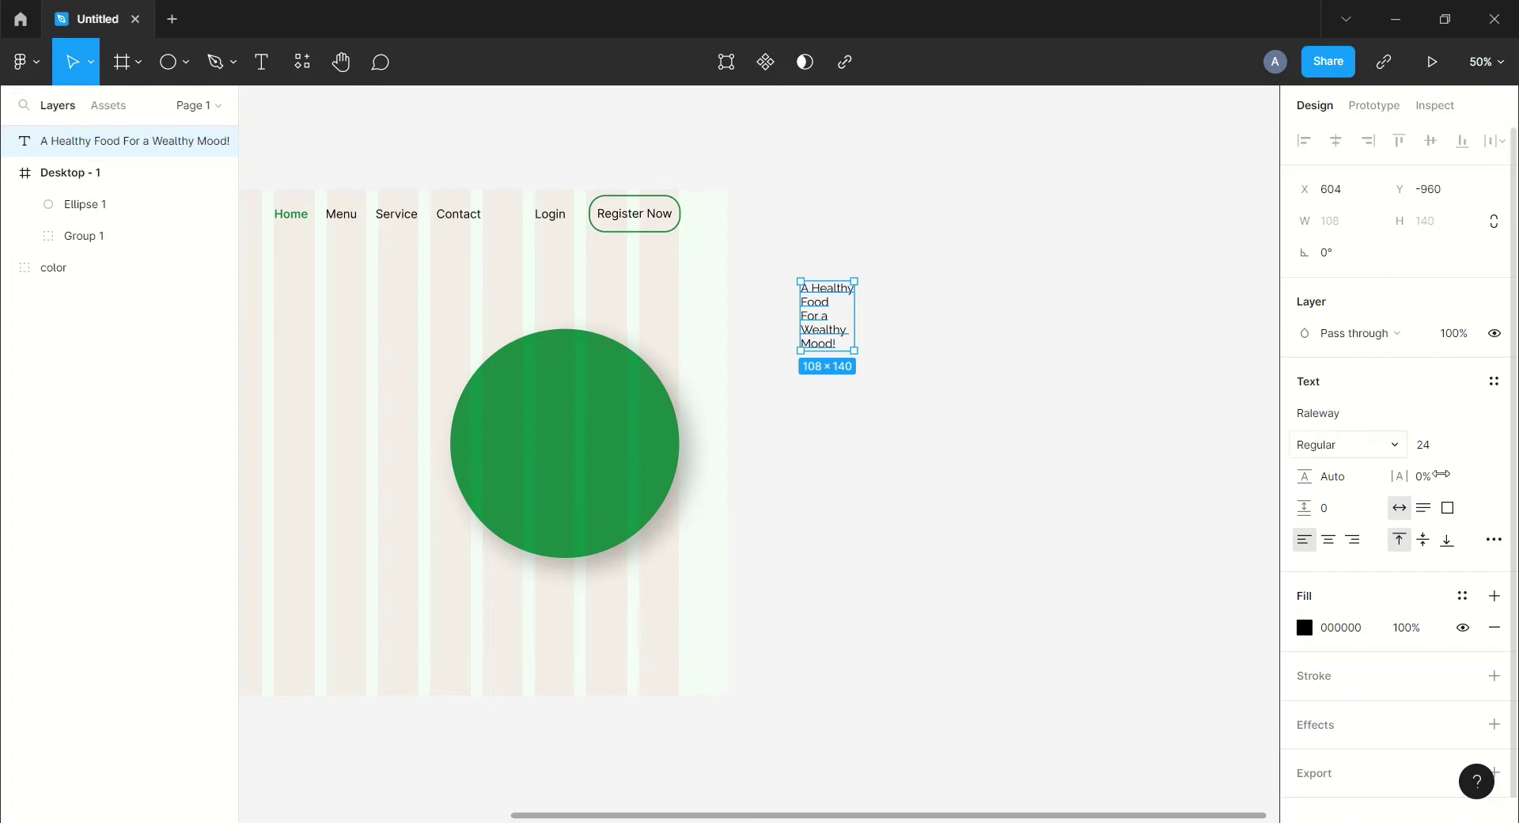
{"action": "left_click", "coordinate": [1469, 445]}
{"action": "left_click", "coordinate": [1457, 587]}
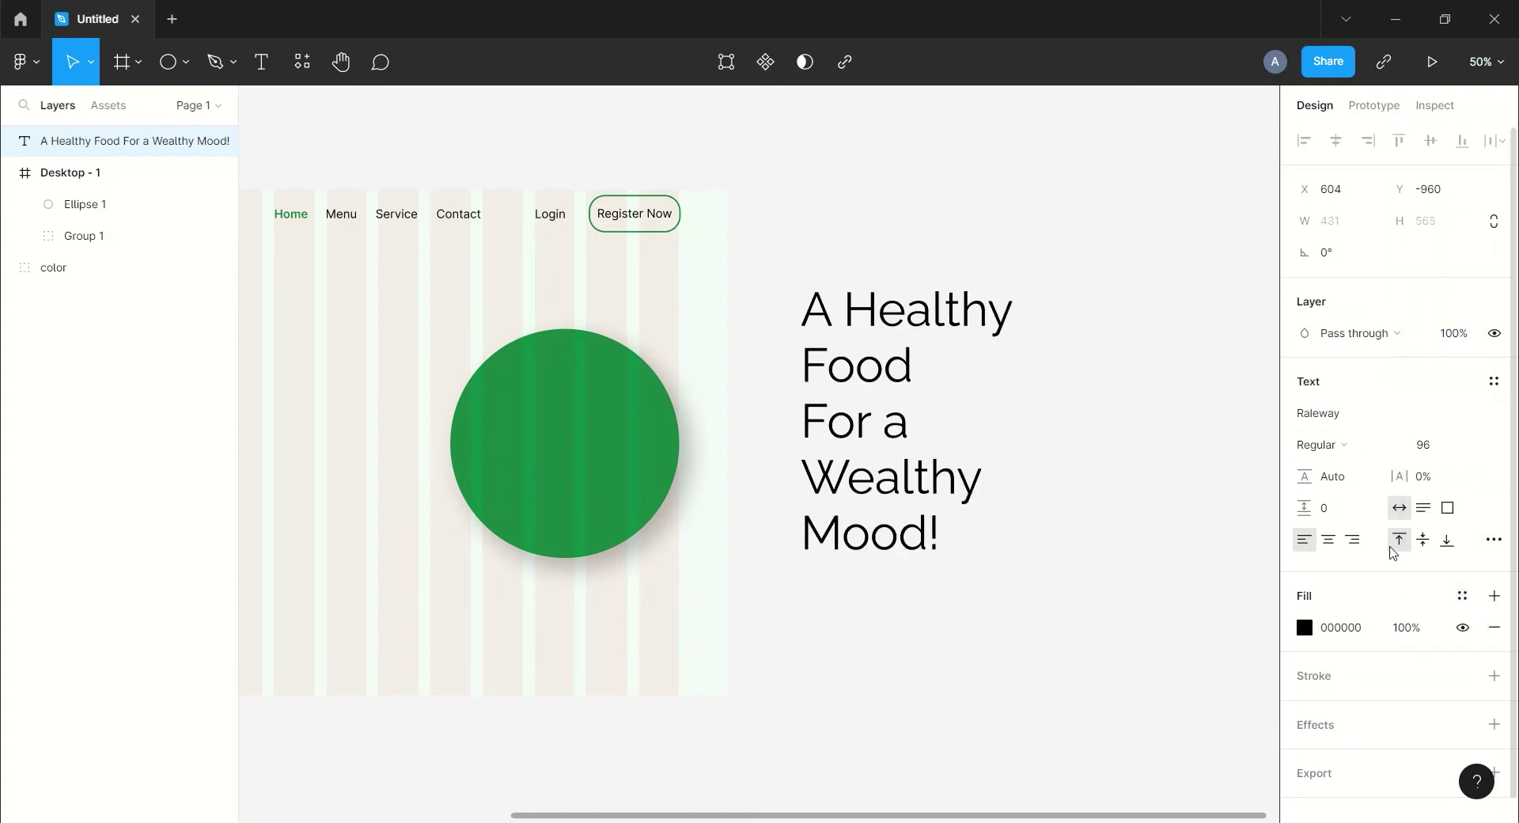
{"action": "left_click_drag", "start_coordinate": [869, 383], "coordinate": [858, 364]}
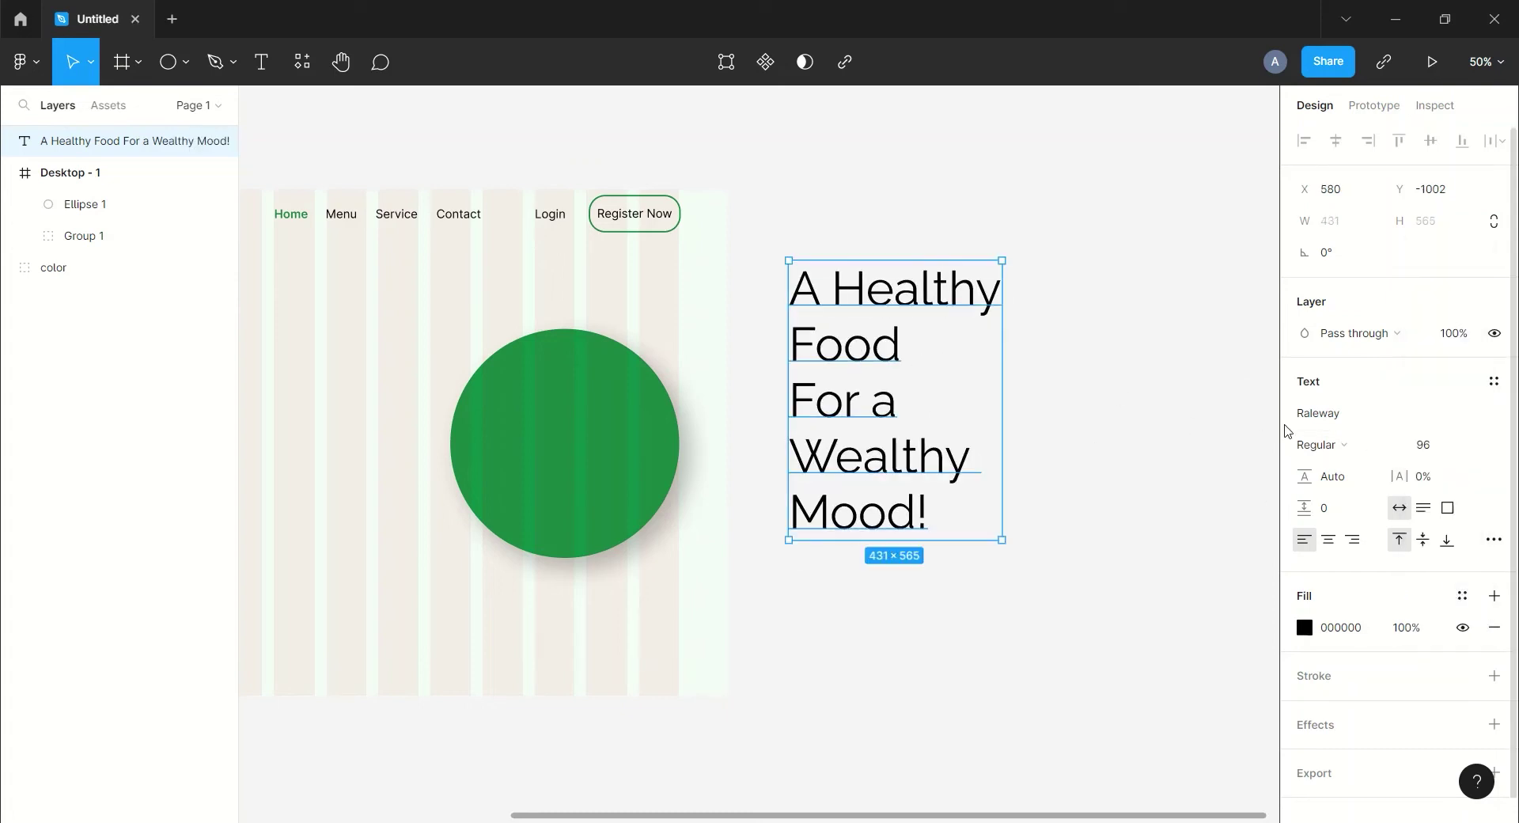
Step: Apply the Black font weight to the lines "Food", "For a" and "Mood!" in the heading
{"action": "left_click", "coordinate": [1397, 451]}
{"action": "left_click", "coordinate": [1391, 448]}
{"action": "double_click", "coordinate": [900, 357]}
{"action": "left_click", "coordinate": [899, 406]}
{"action": "left_click_drag", "start_coordinate": [899, 405], "coordinate": [791, 326]}
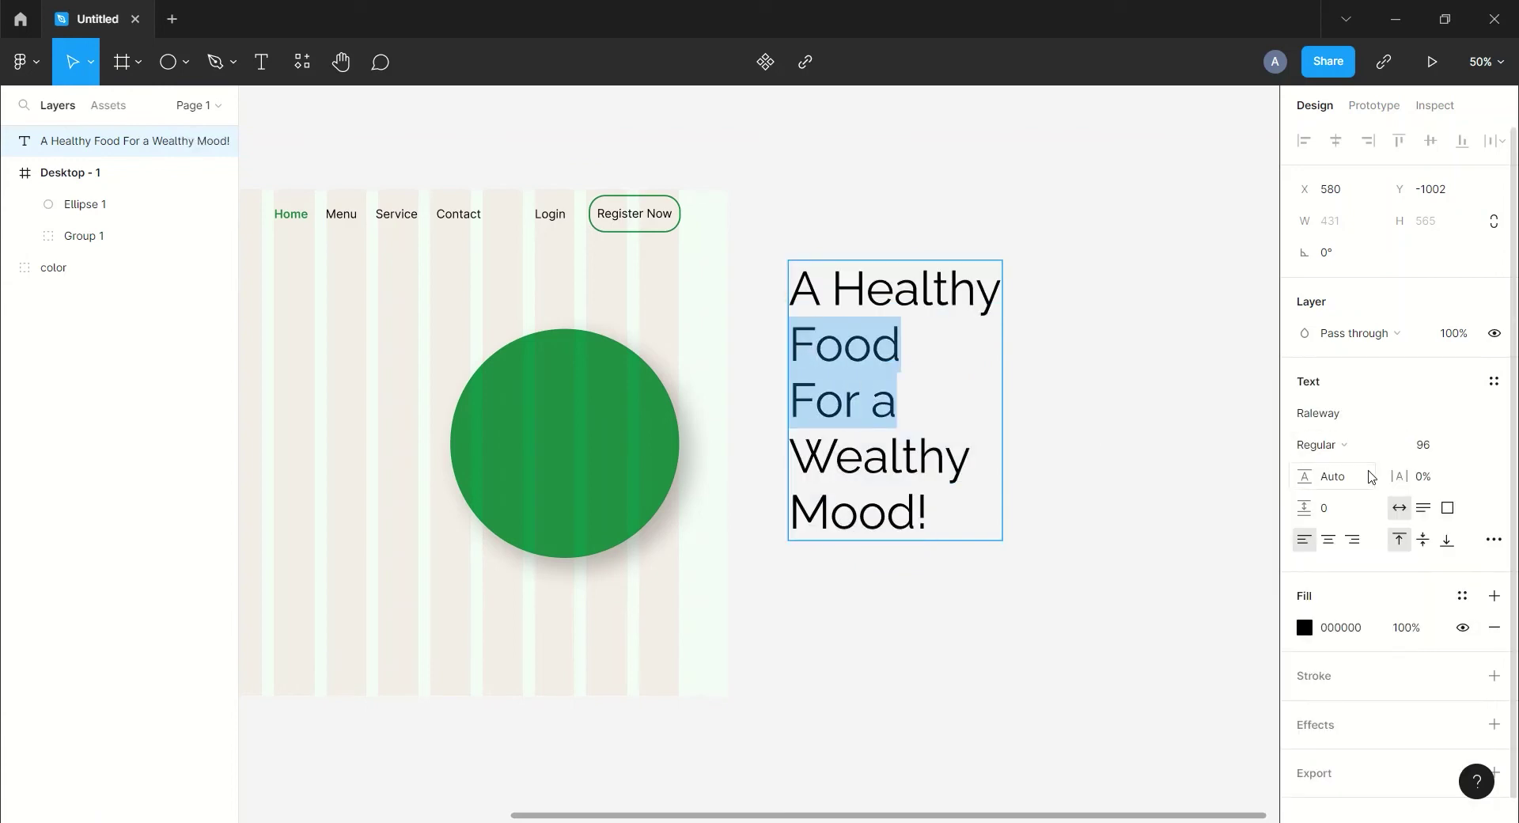
{"action": "left_click", "coordinate": [1377, 448]}
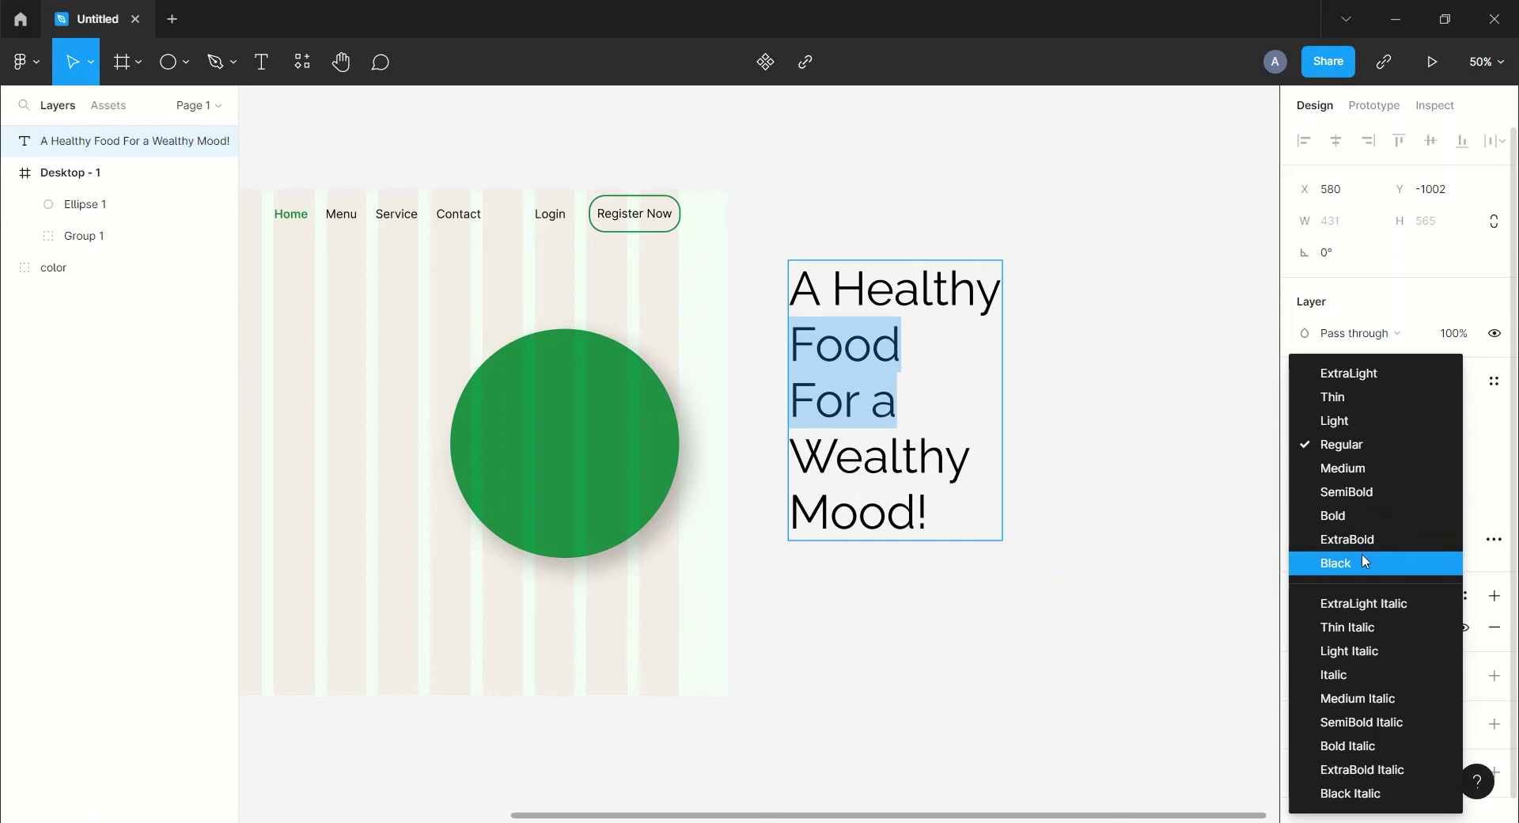
{"action": "left_click", "coordinate": [1363, 562]}
{"action": "left_click_drag", "start_coordinate": [927, 513], "coordinate": [762, 513]}
{"action": "left_click", "coordinate": [1402, 451]}
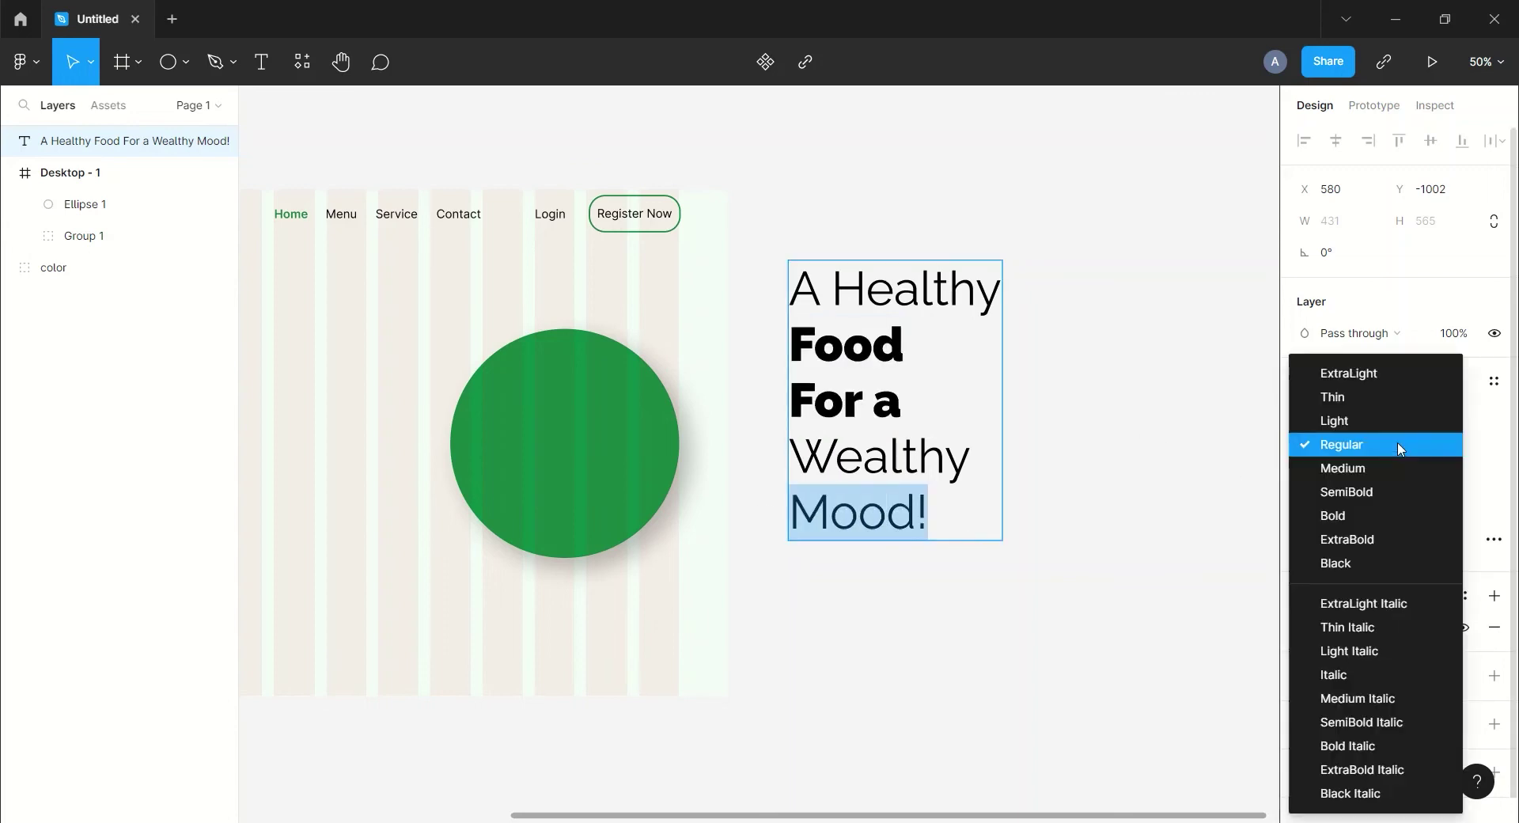
{"action": "left_click", "coordinate": [1355, 564]}
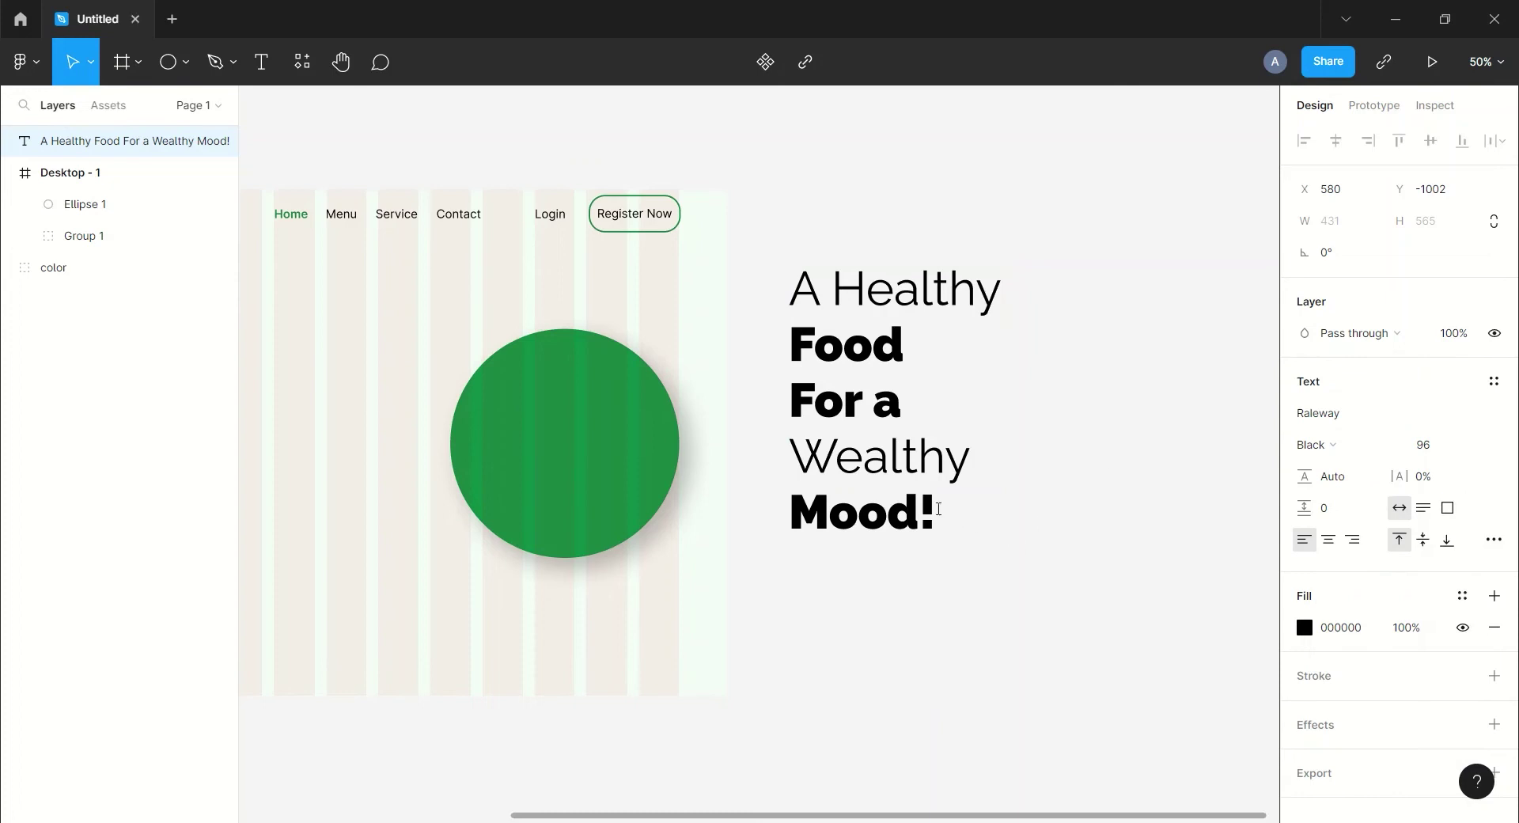
Step: Fill the word "Mood!" in the heading with the document green 108B47
{"action": "left_click_drag", "start_coordinate": [940, 508], "coordinate": [773, 508]}
{"action": "left_click", "coordinate": [1305, 628]}
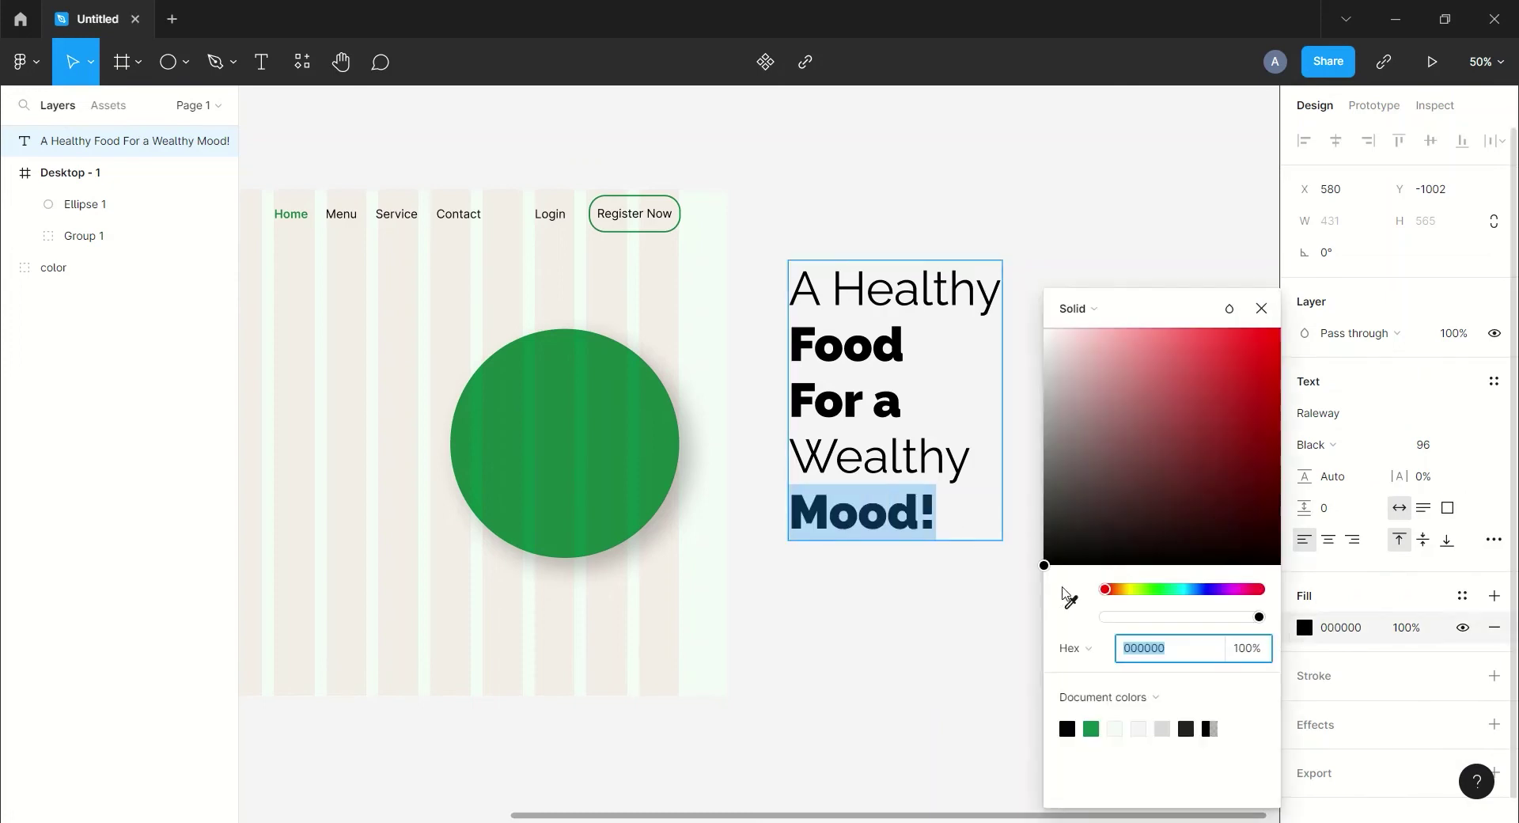
{"action": "left_click", "coordinate": [1073, 604]}
{"action": "left_click", "coordinate": [1095, 726]}
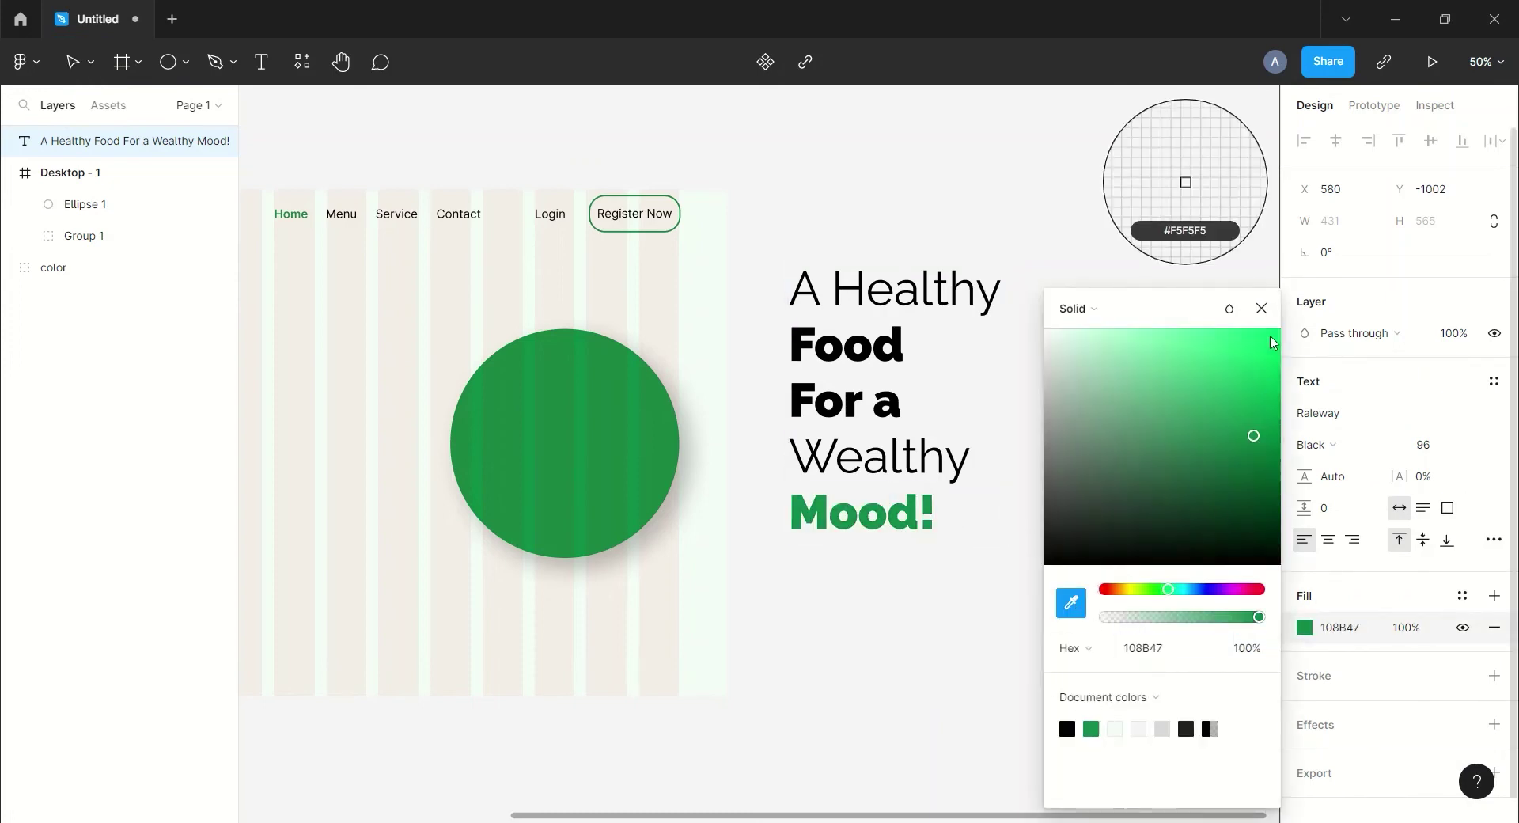
{"action": "left_click", "coordinate": [1262, 308]}
{"action": "left_click", "coordinate": [72, 62]}
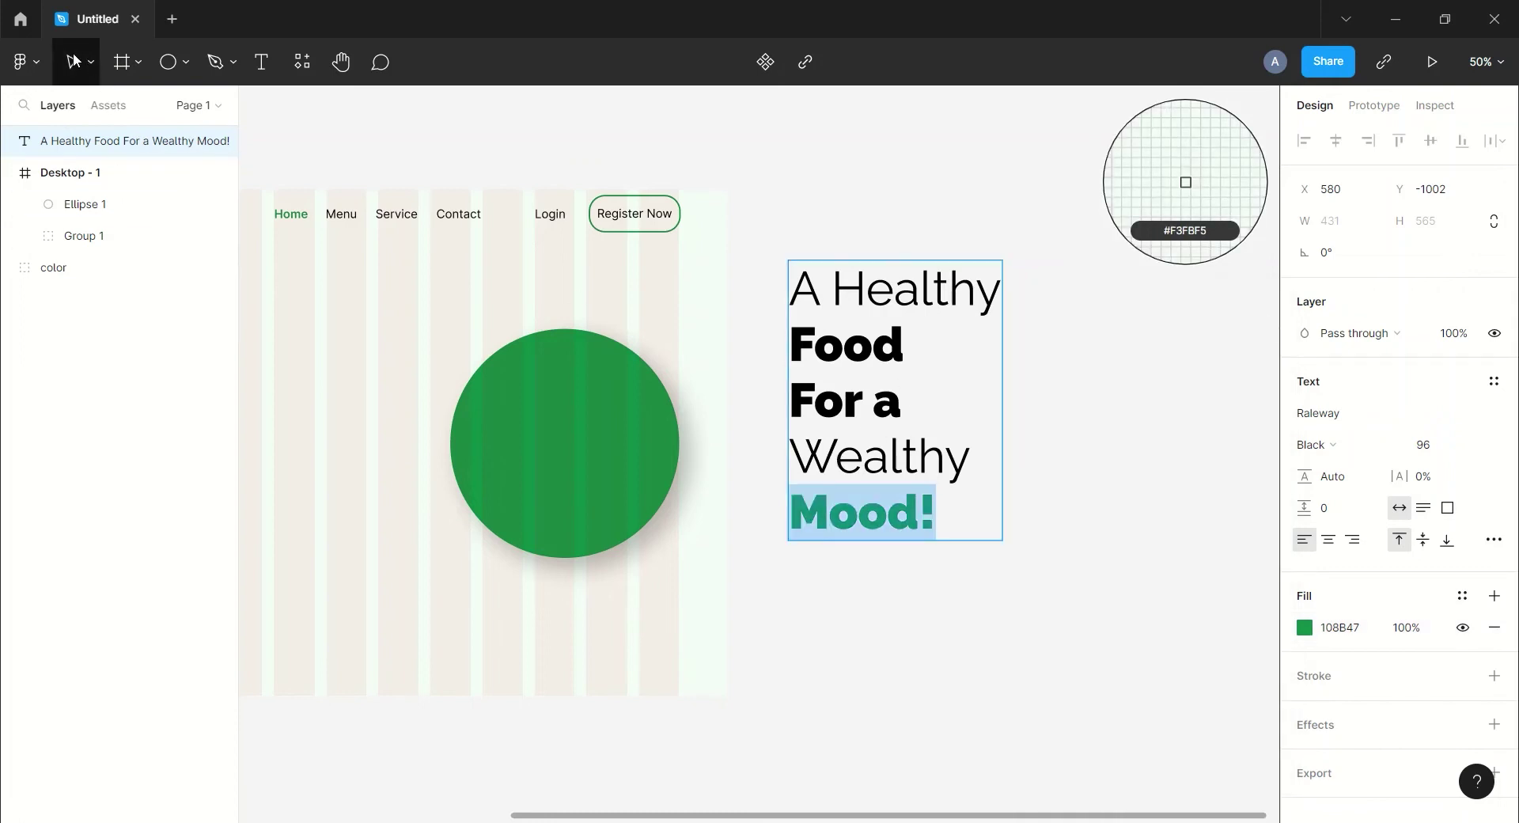
Step: Fill the lines "Food" and "For a" in the heading with the document green 108B47
{"action": "left_click_drag", "start_coordinate": [907, 405], "coordinate": [791, 324]}
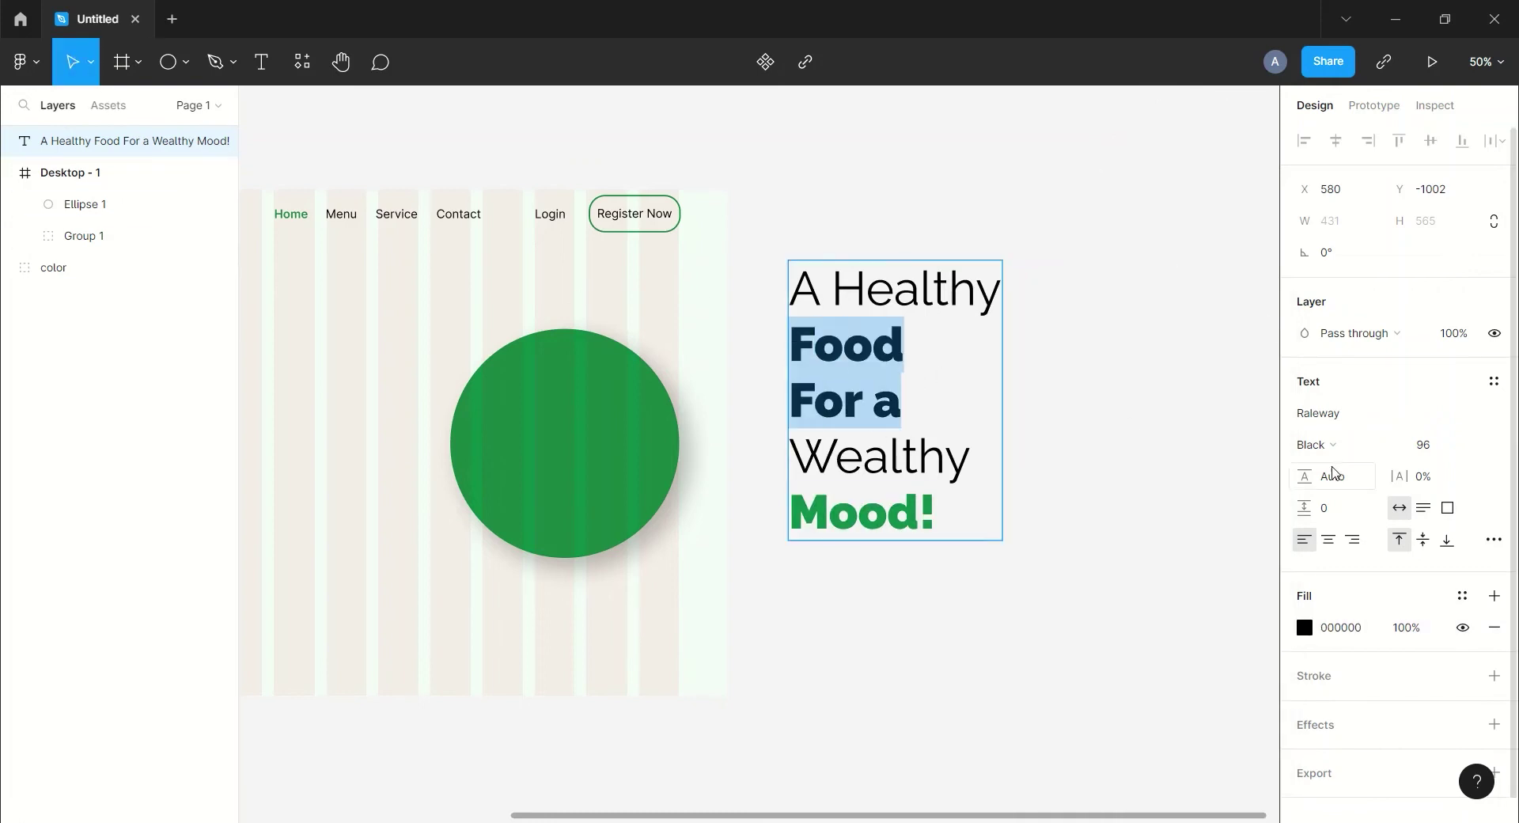
{"action": "left_click", "coordinate": [1305, 628]}
{"action": "left_click", "coordinate": [1072, 602]}
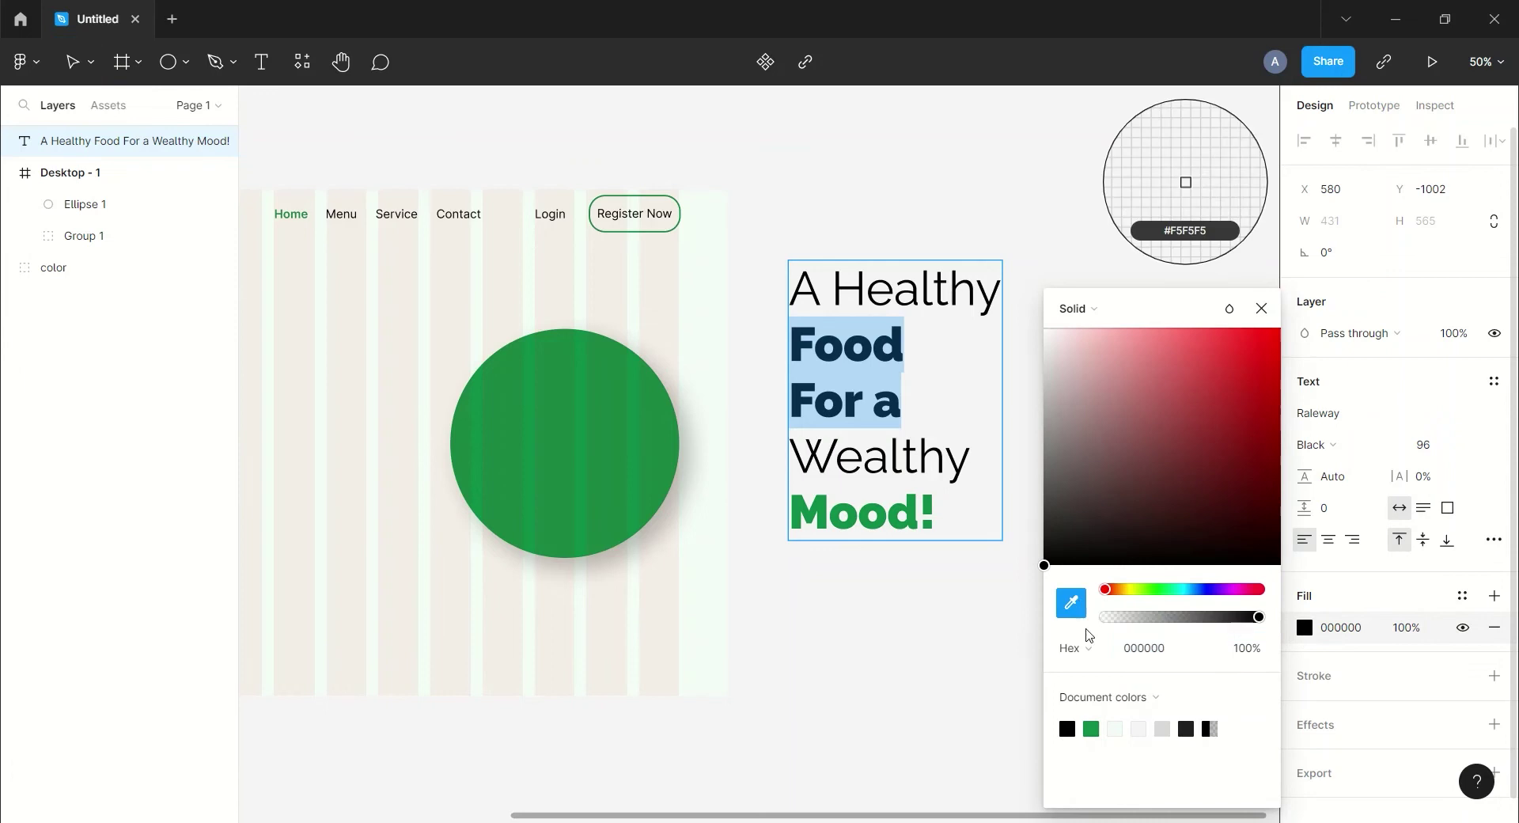
{"action": "left_click", "coordinate": [1091, 728]}
{"action": "left_click", "coordinate": [1261, 309]}
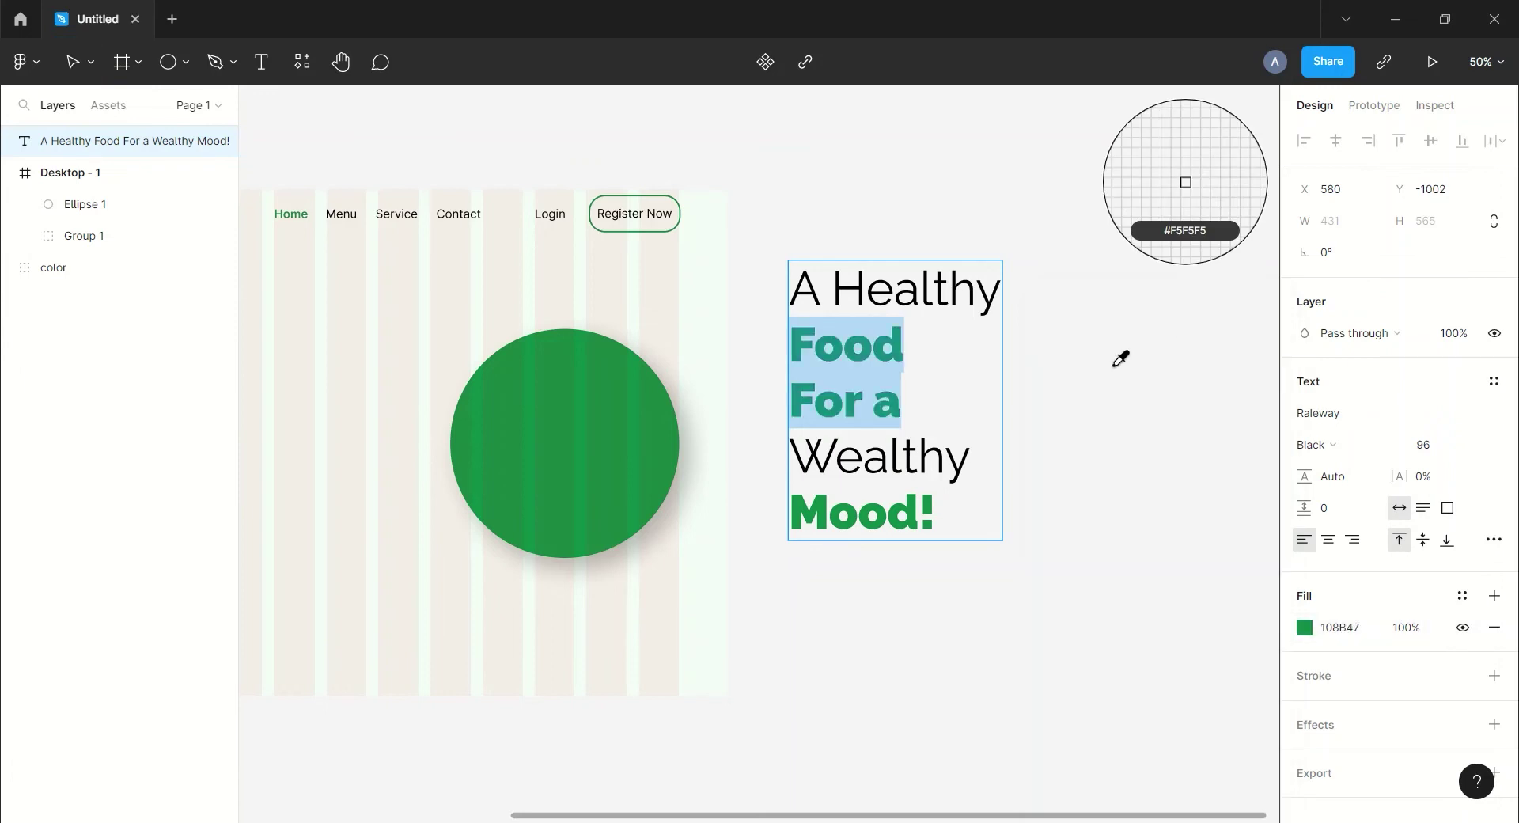
{"action": "left_click", "coordinate": [73, 61]}
{"action": "key", "text": "Escape"}
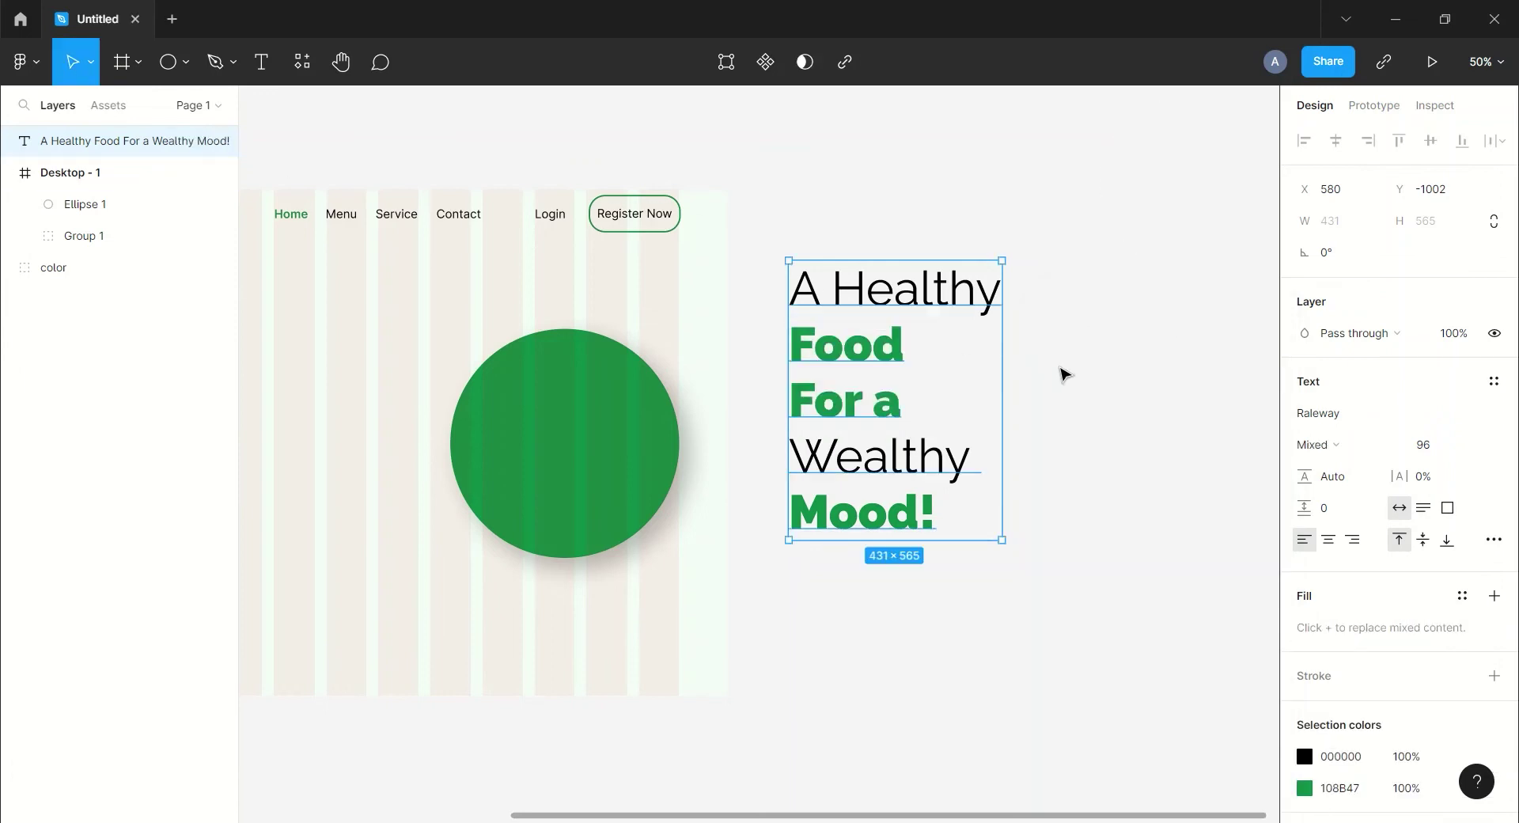
Step: Duplicate the heading text and place the copy directly below the original
{"action": "scroll", "coordinate": [1089, 431], "scroll_direction": "down", "scroll_amount": 3}
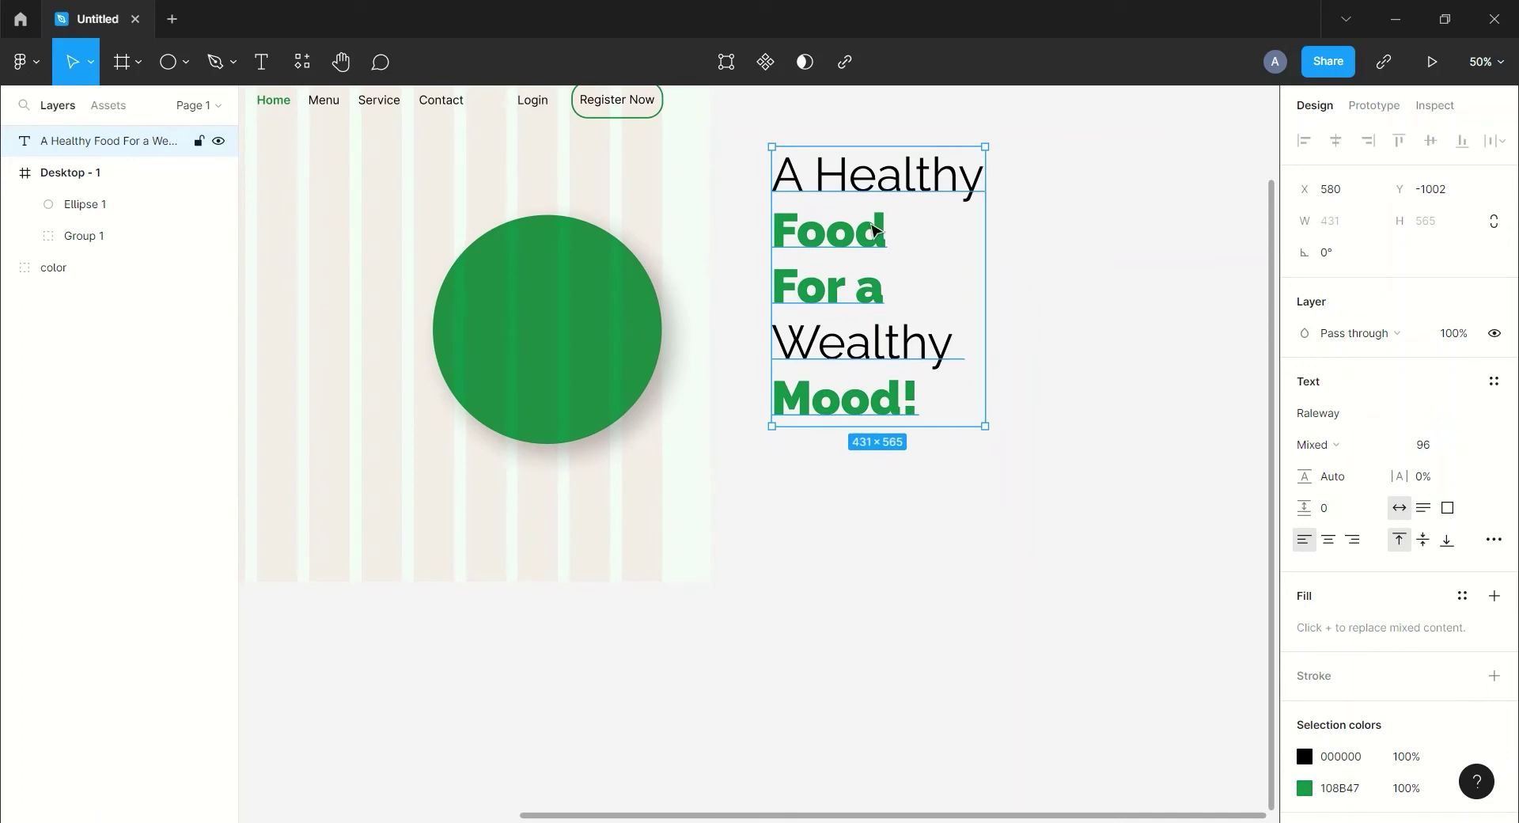
{"action": "key", "text": "ctrl+v"}
{"action": "left_click_drag", "start_coordinate": [880, 289], "coordinate": [892, 586]}
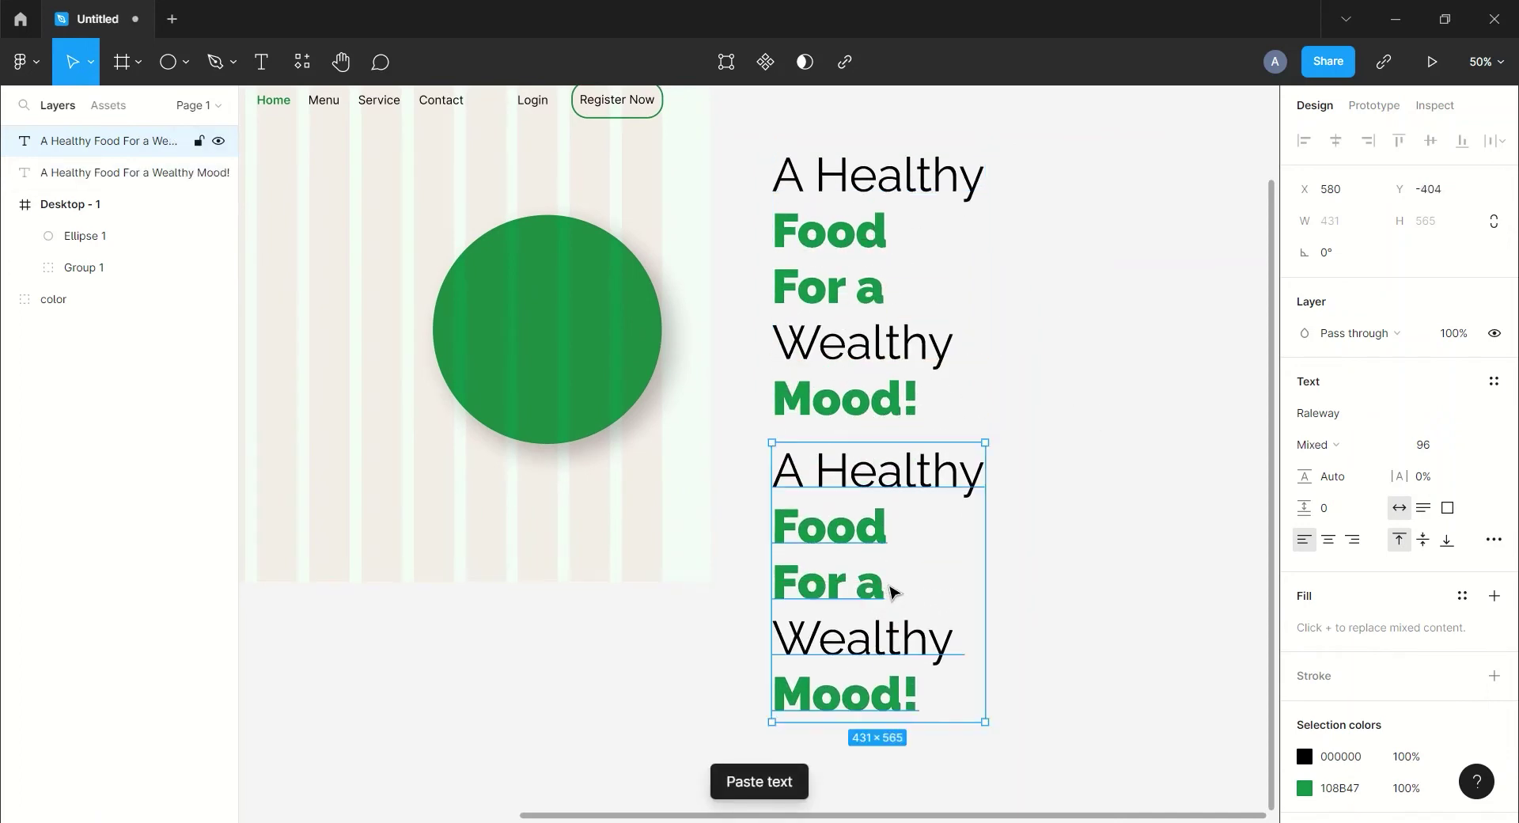
{"action": "left_click", "coordinate": [1065, 499]}
Step: Replace the copied heading's text with "It's not a Diet It's called Eating Healthy", broken into lines after a, Diet, called and Eating
{"action": "scroll", "coordinate": [1065, 527], "scroll_direction": "down", "scroll_amount": 2}
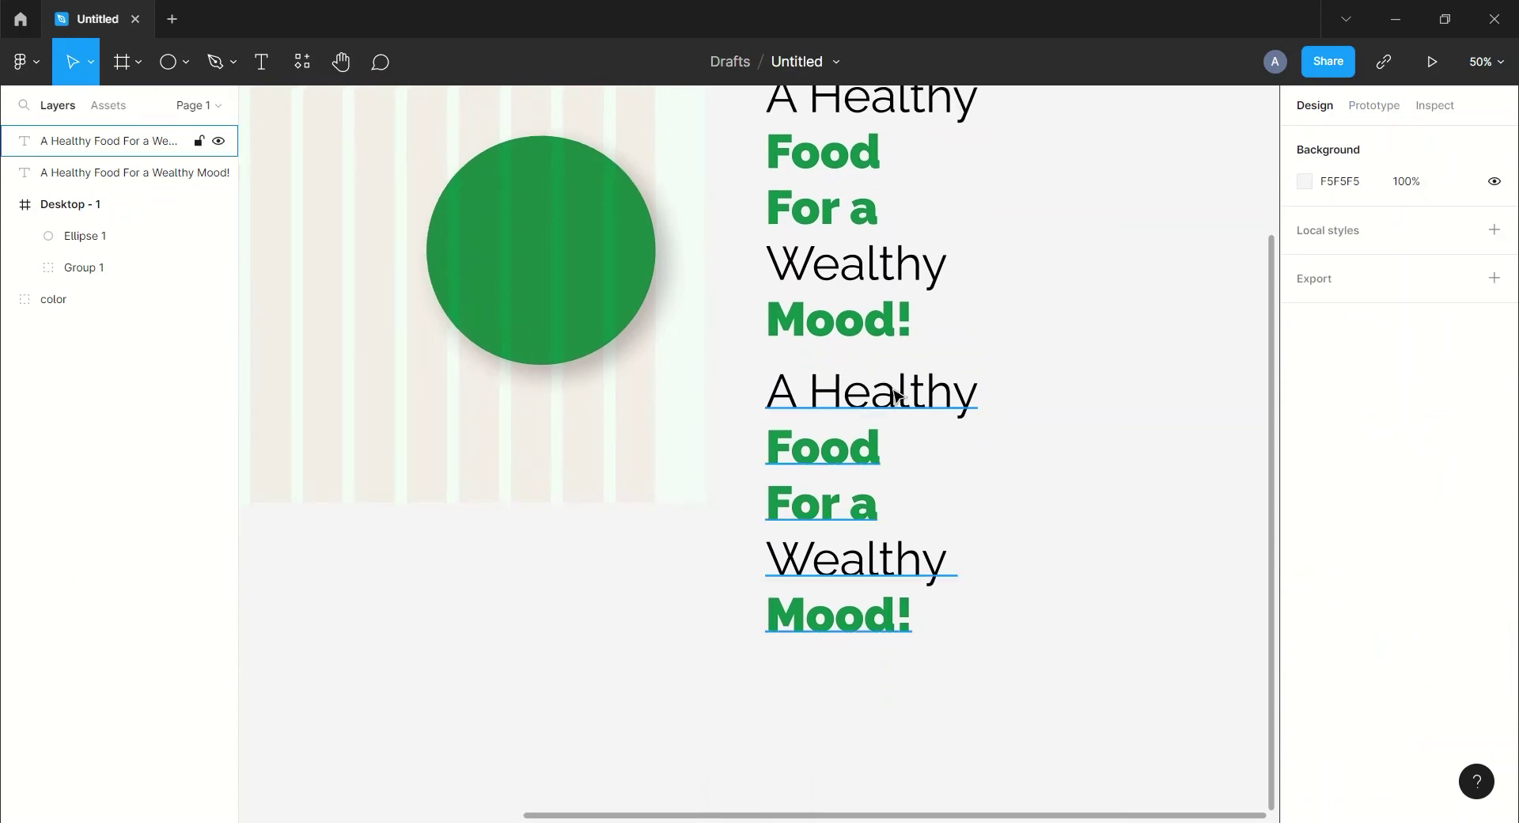
{"action": "double_click", "coordinate": [898, 391]}
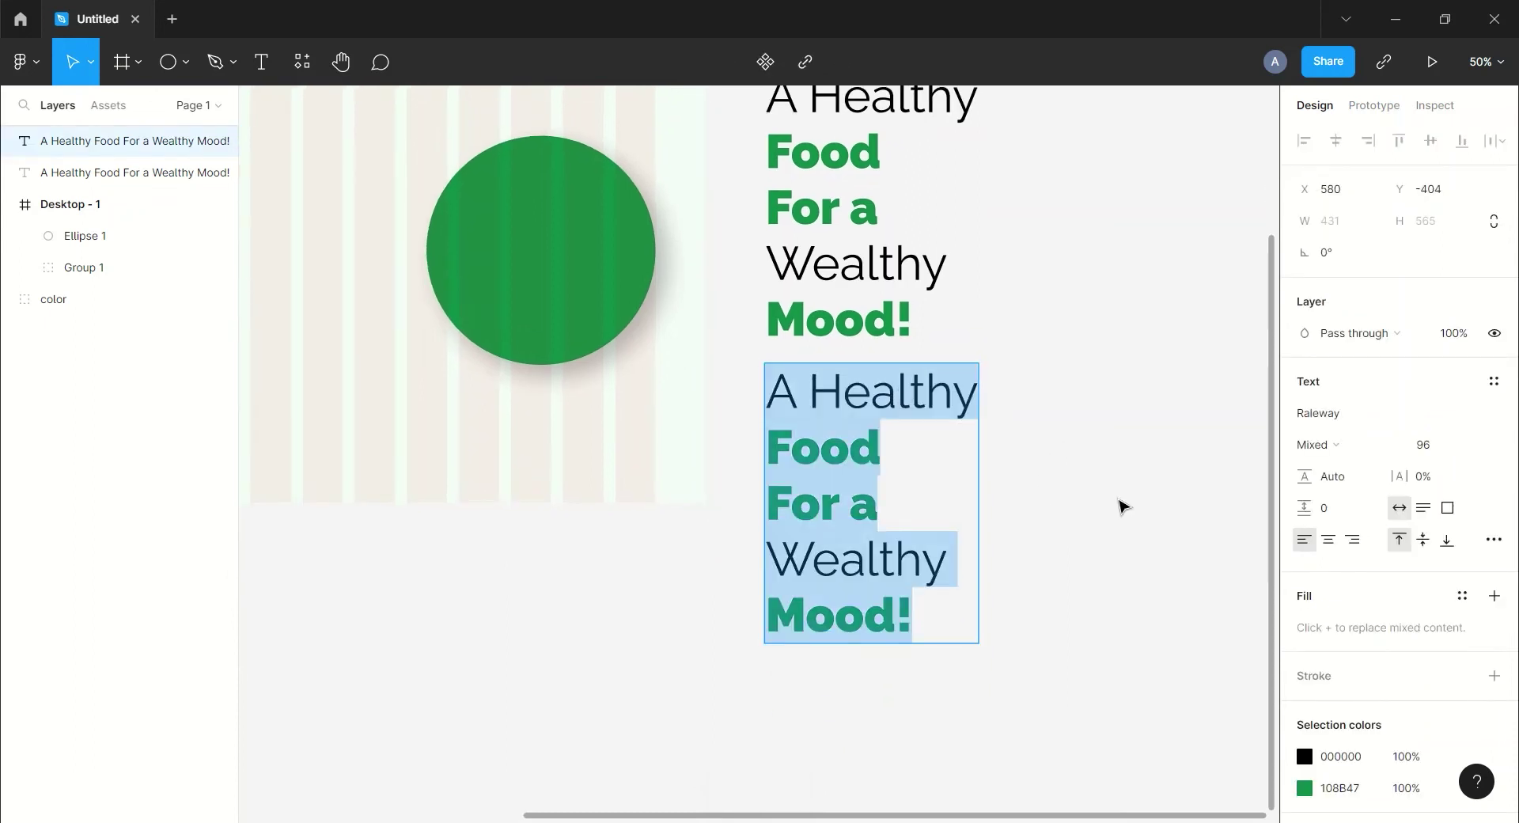
{"action": "type", "text": "I"}
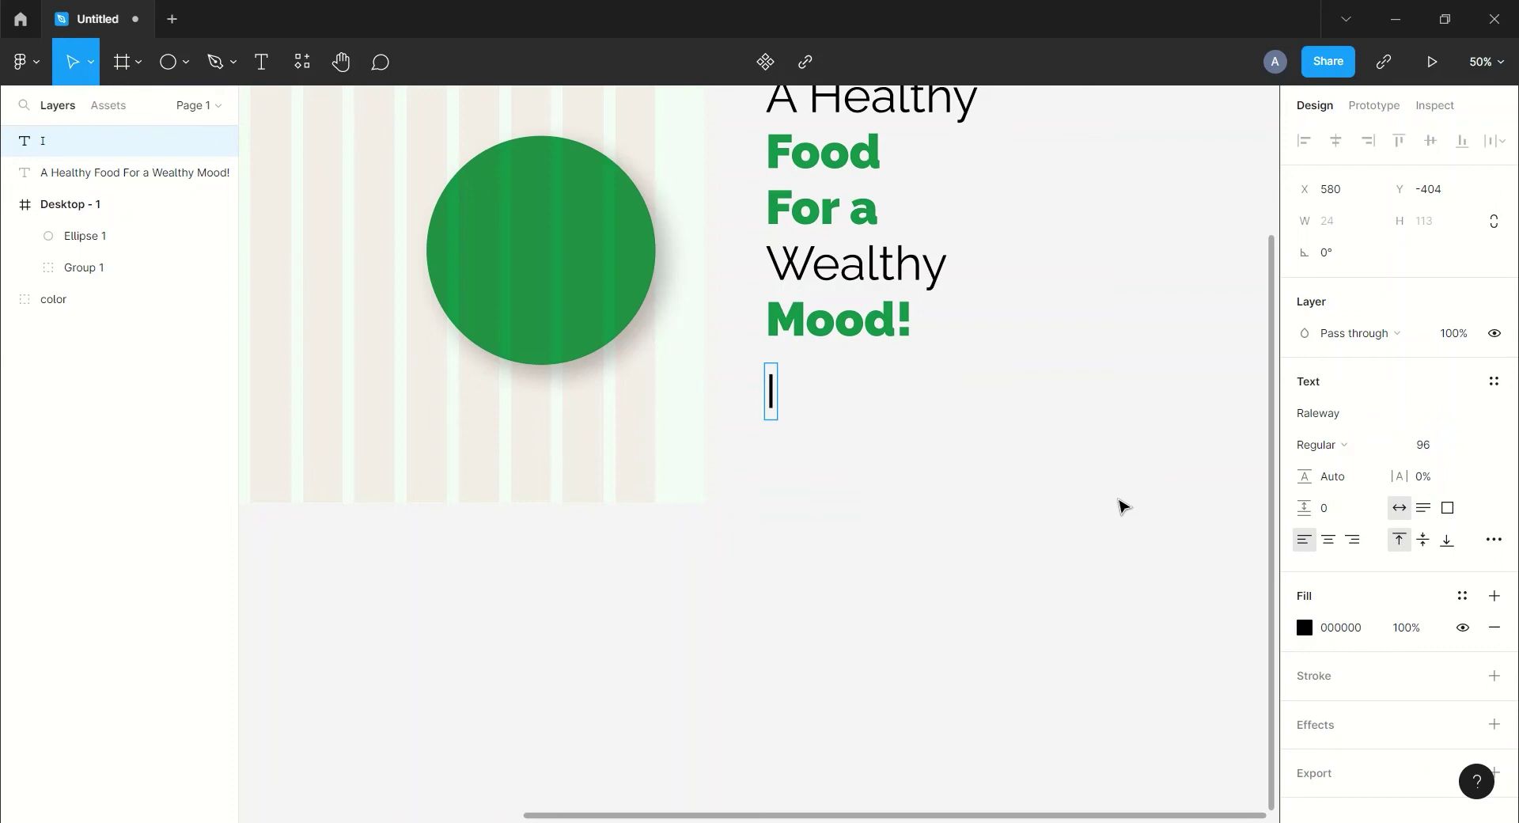
{"action": "type", "text": "t;s"}
{"action": "key", "text": "BackSpace"}
{"action": "key", "text": "BackSpace"}
{"action": "type", "text": "'s no"}
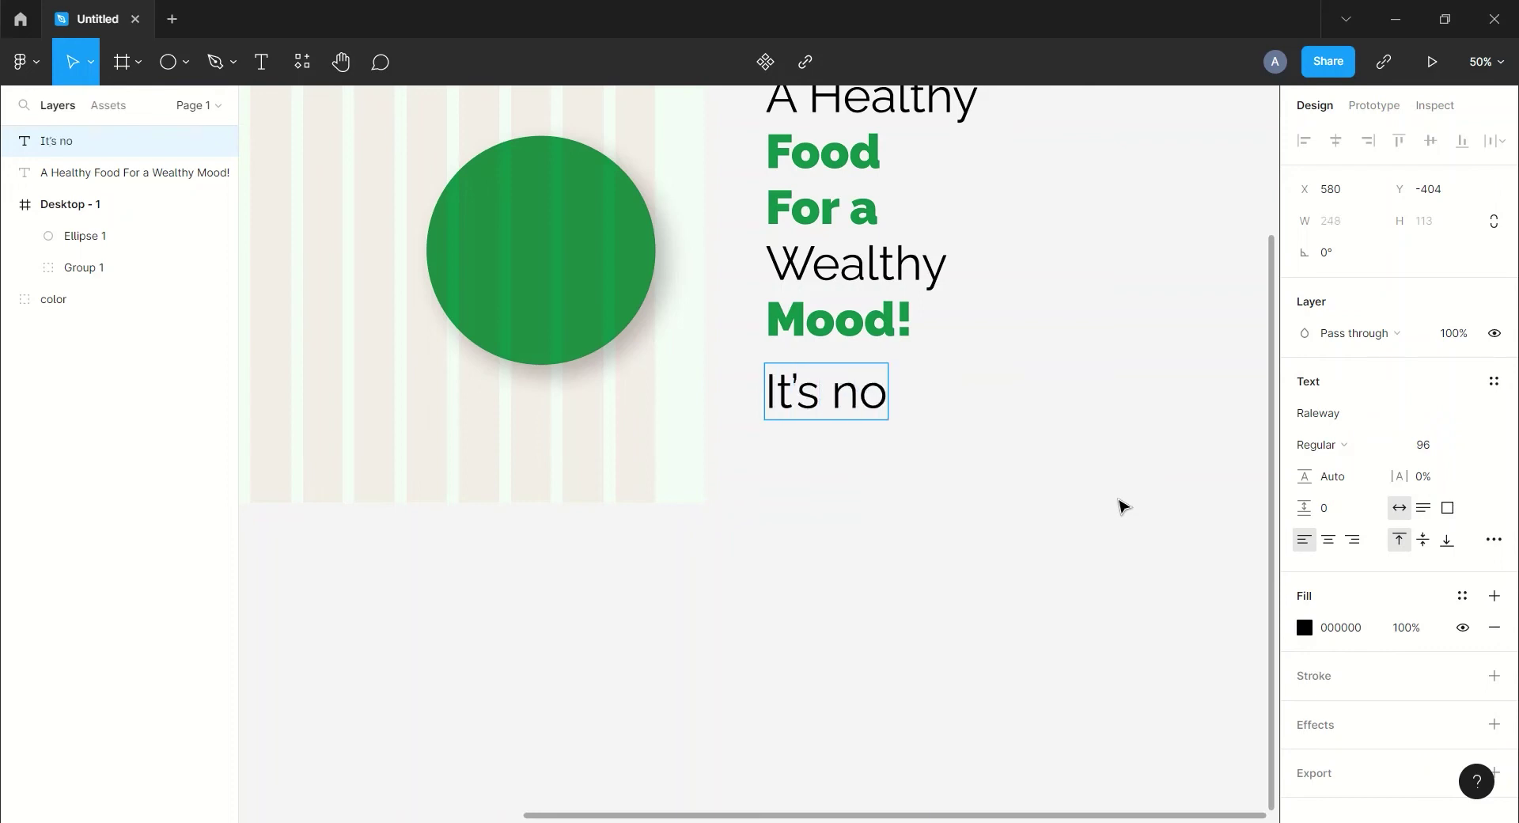
{"action": "type", "text": "t a"}
{"action": "key", "text": "Return"}
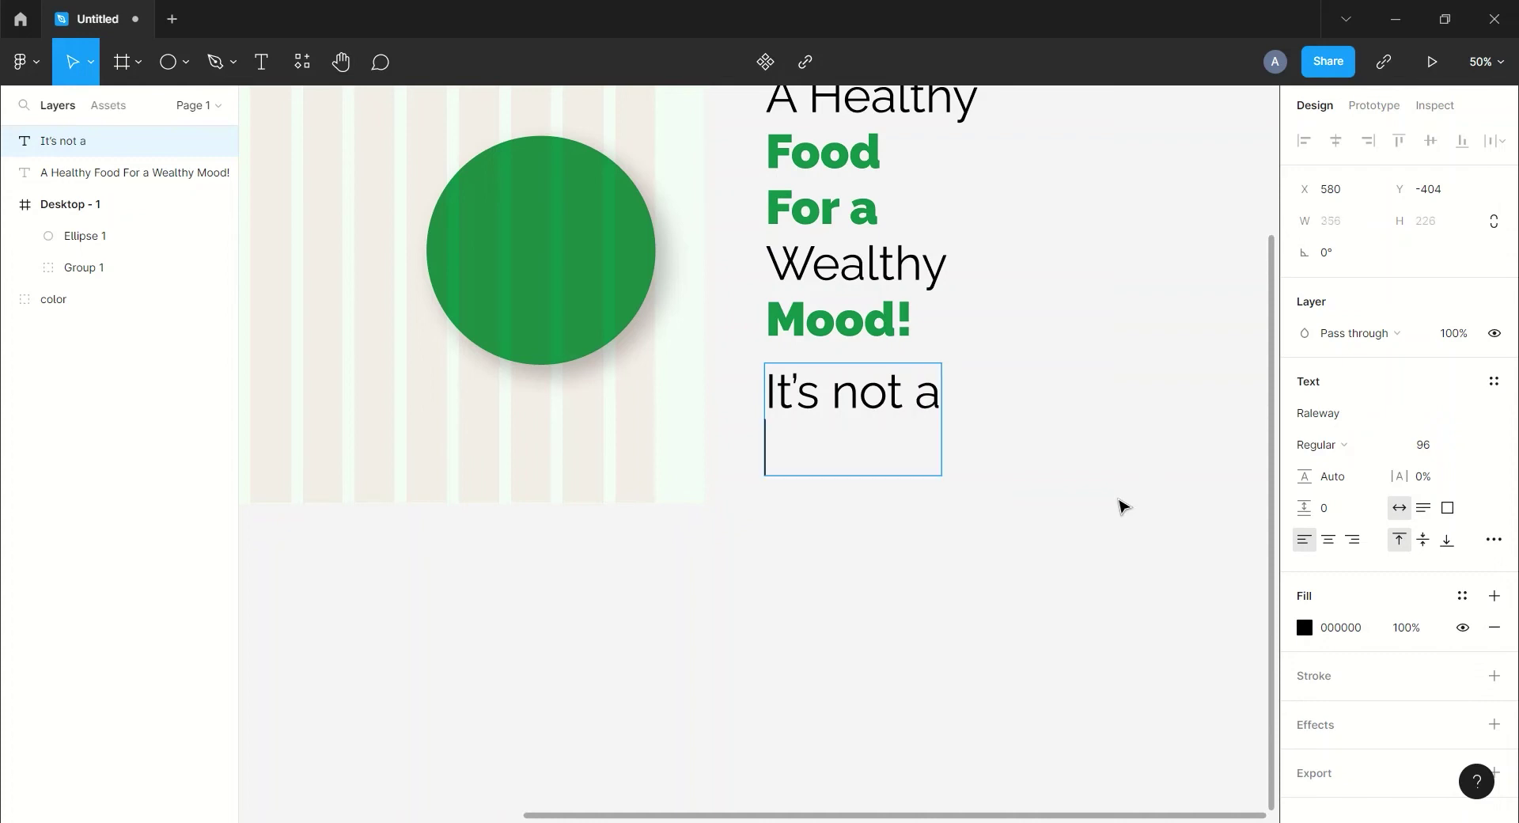
{"action": "type", "text": "Diet"}
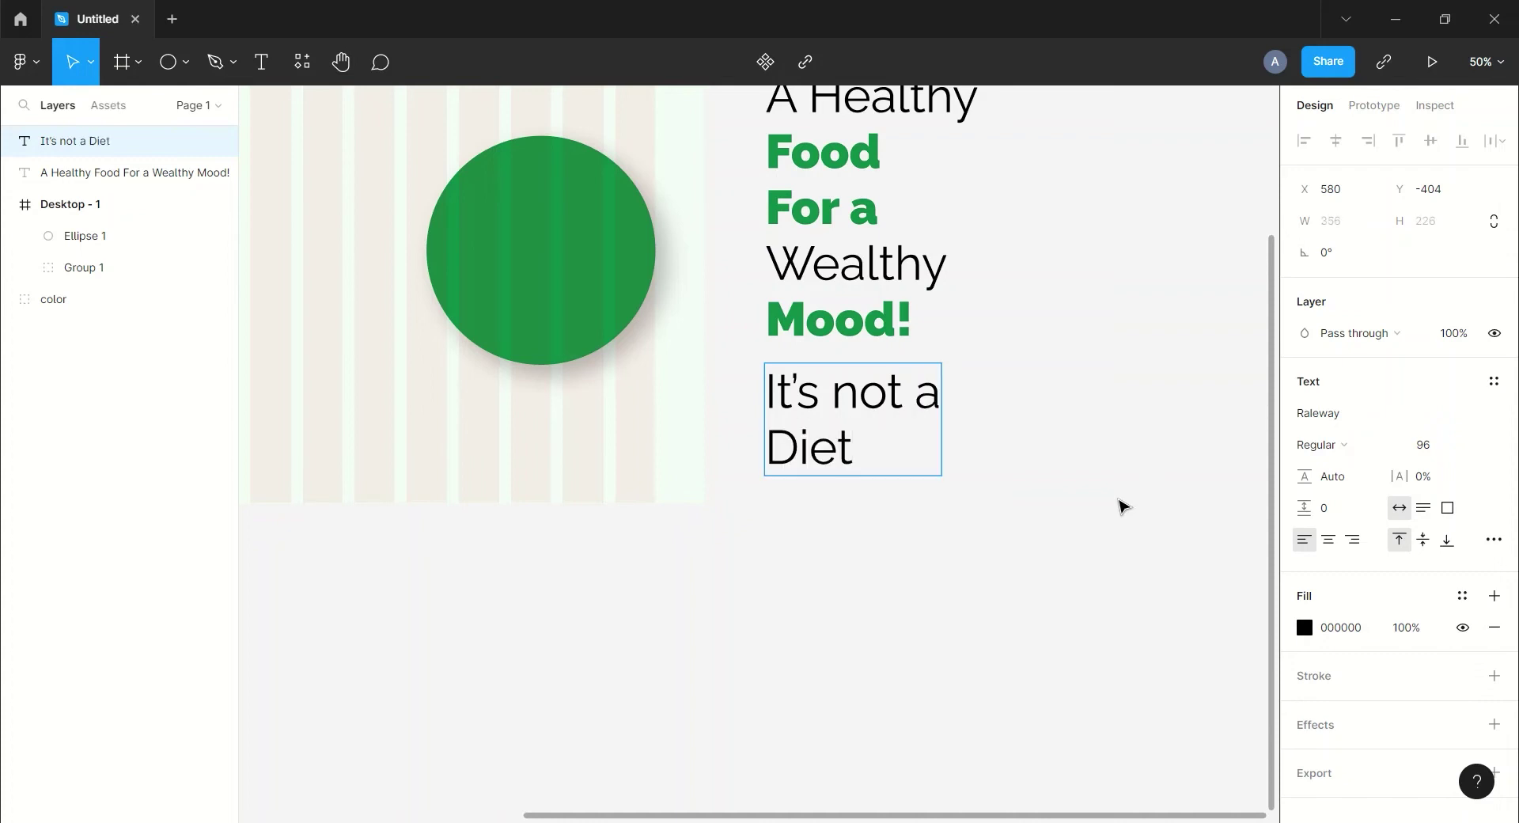
{"action": "key", "text": "Return"}
{"action": "type", "text": "It's called"}
{"action": "key", "text": "Return"}
{"action": "type", "text": "Eatinh"}
{"action": "key", "text": "BackSpace"}
{"action": "type", "text": "g"}
{"action": "key", "text": "Return"}
{"action": "type", "text": "Healthy"}
Step: Apply the Black font weight to the lines "Eating" and "Healthy" in the second heading
{"action": "mouse_move", "coordinate": [946, 625]}
{"action": "left_mouse_down"}
{"action": "mouse_move", "coordinate": [826, 625]}
{"action": "mouse_move", "coordinate": [729, 570]}
{"action": "left_mouse_up"}
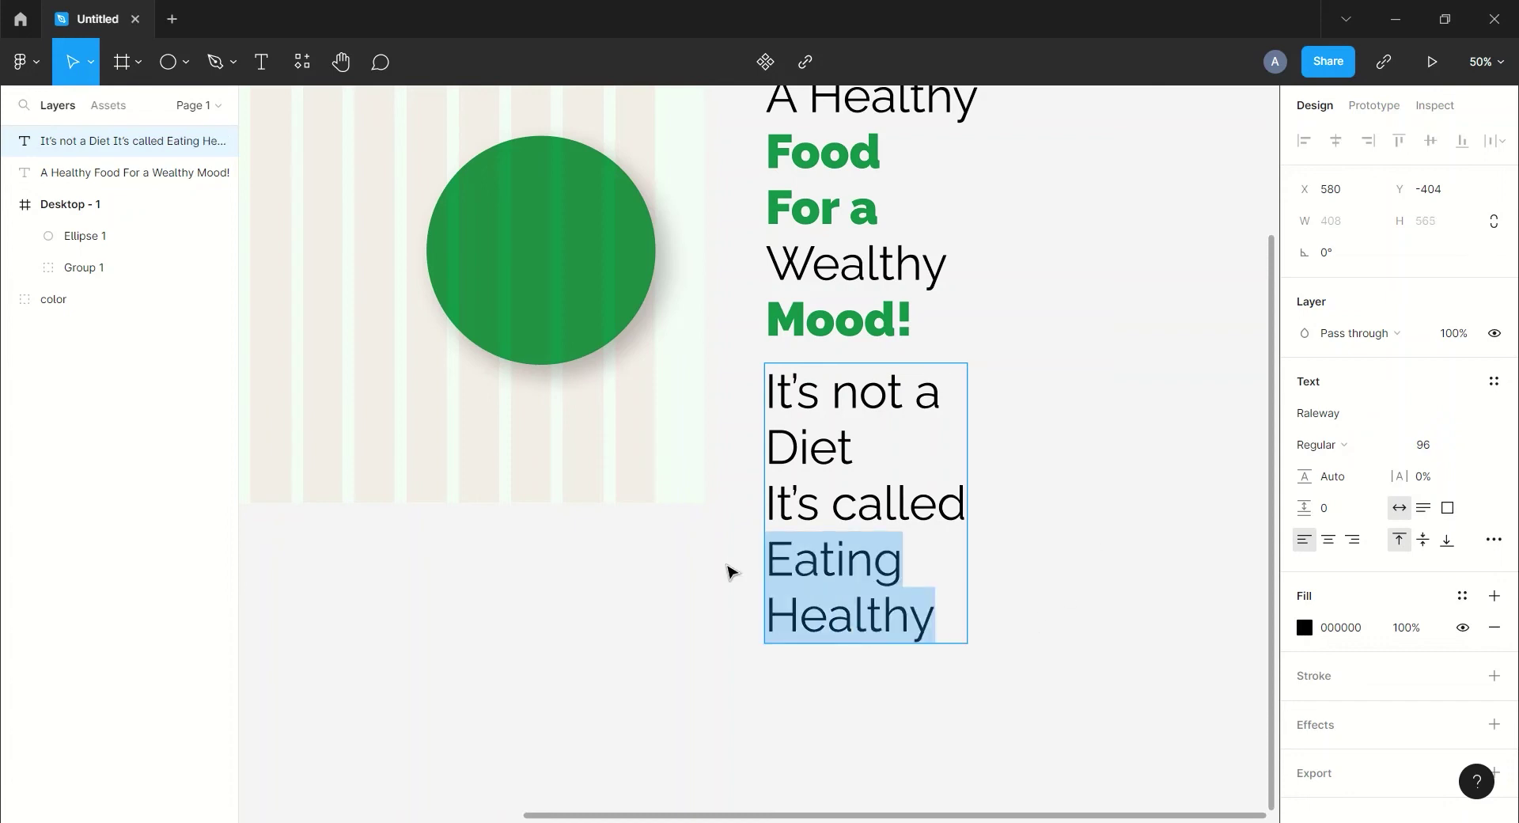
{"action": "left_click", "coordinate": [1394, 447]}
{"action": "left_click", "coordinate": [1351, 559]}
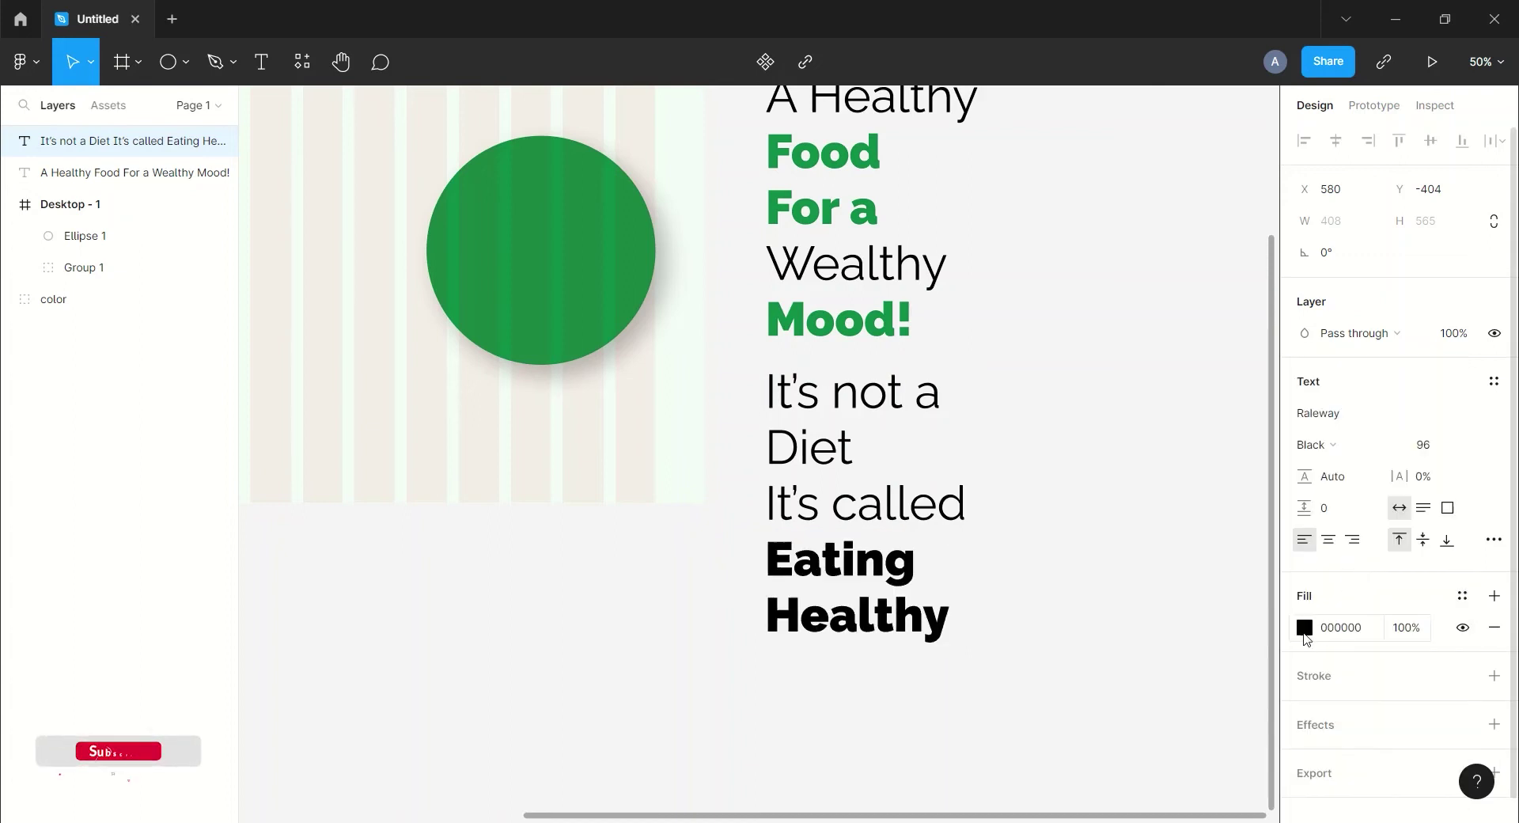
Step: Fill the lines "Eating" and "Healthy" with the document green 108B47 and return to the Move tool
{"action": "left_click", "coordinate": [1305, 628]}
{"action": "left_click", "coordinate": [1072, 603]}
{"action": "left_click", "coordinate": [1091, 727]}
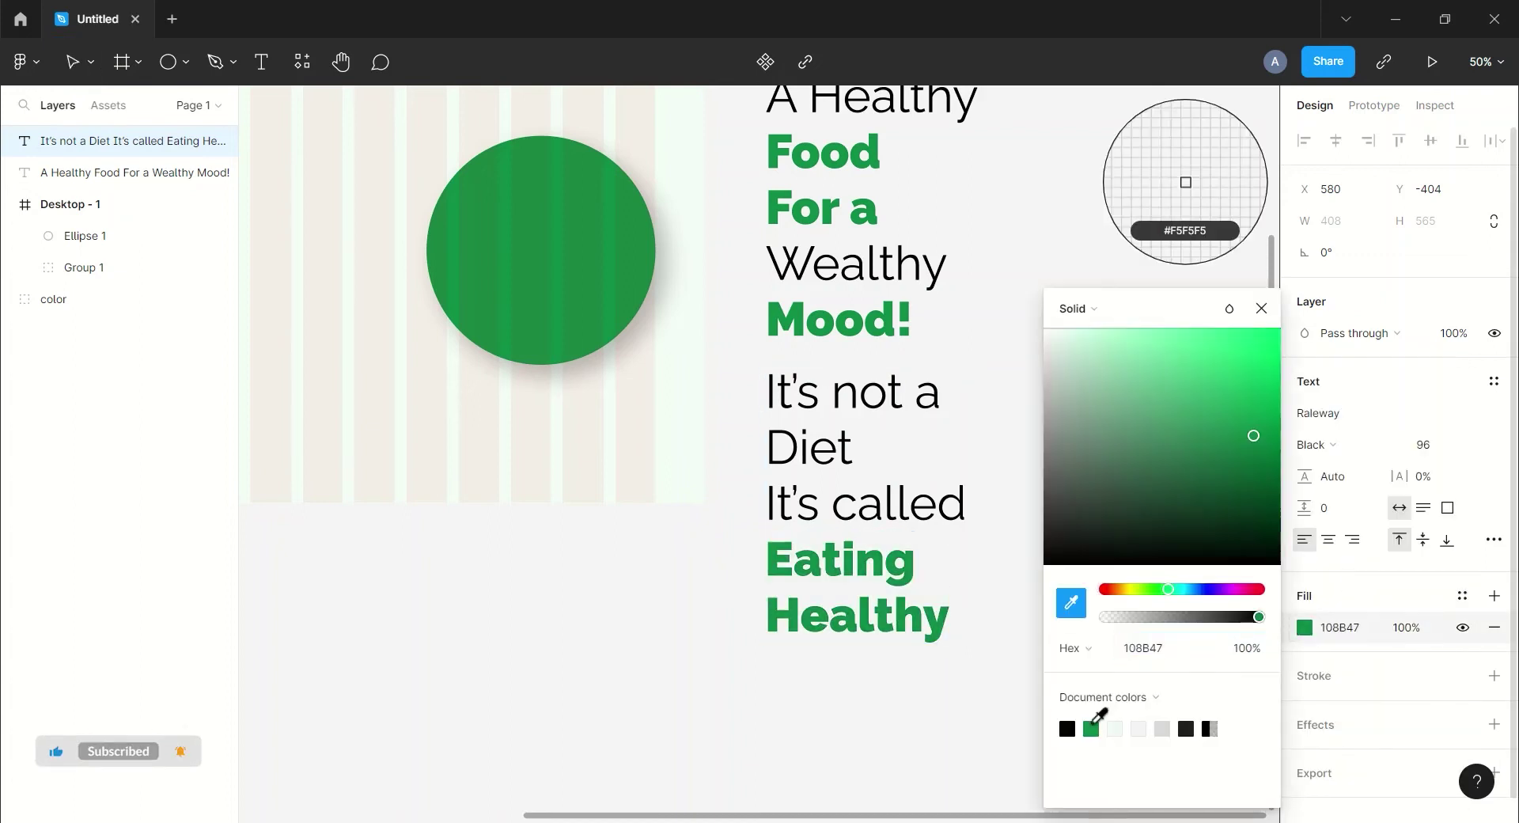
{"action": "left_click", "coordinate": [1262, 308]}
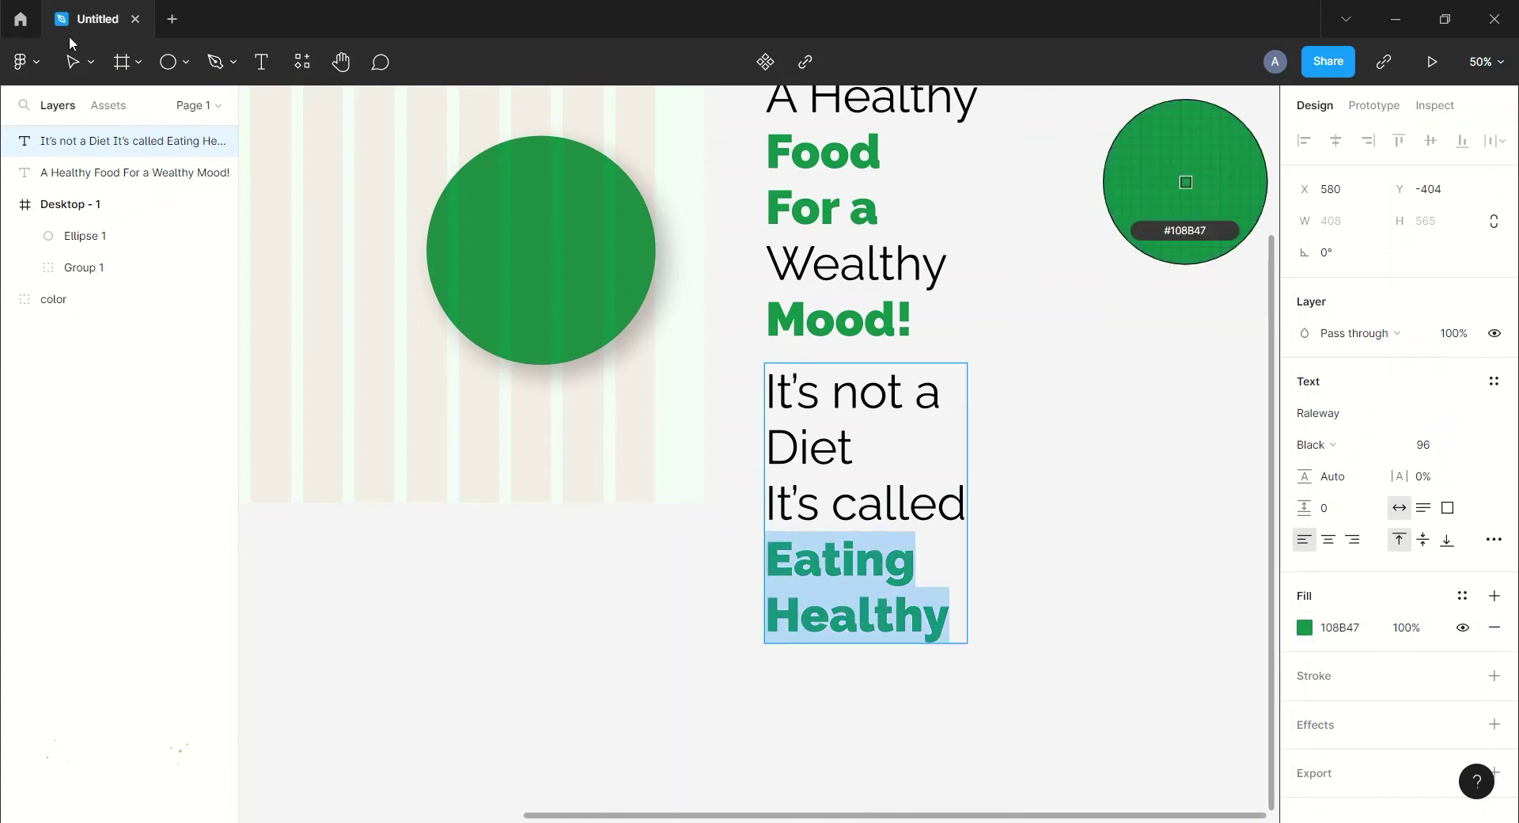
{"action": "left_click", "coordinate": [89, 61]}
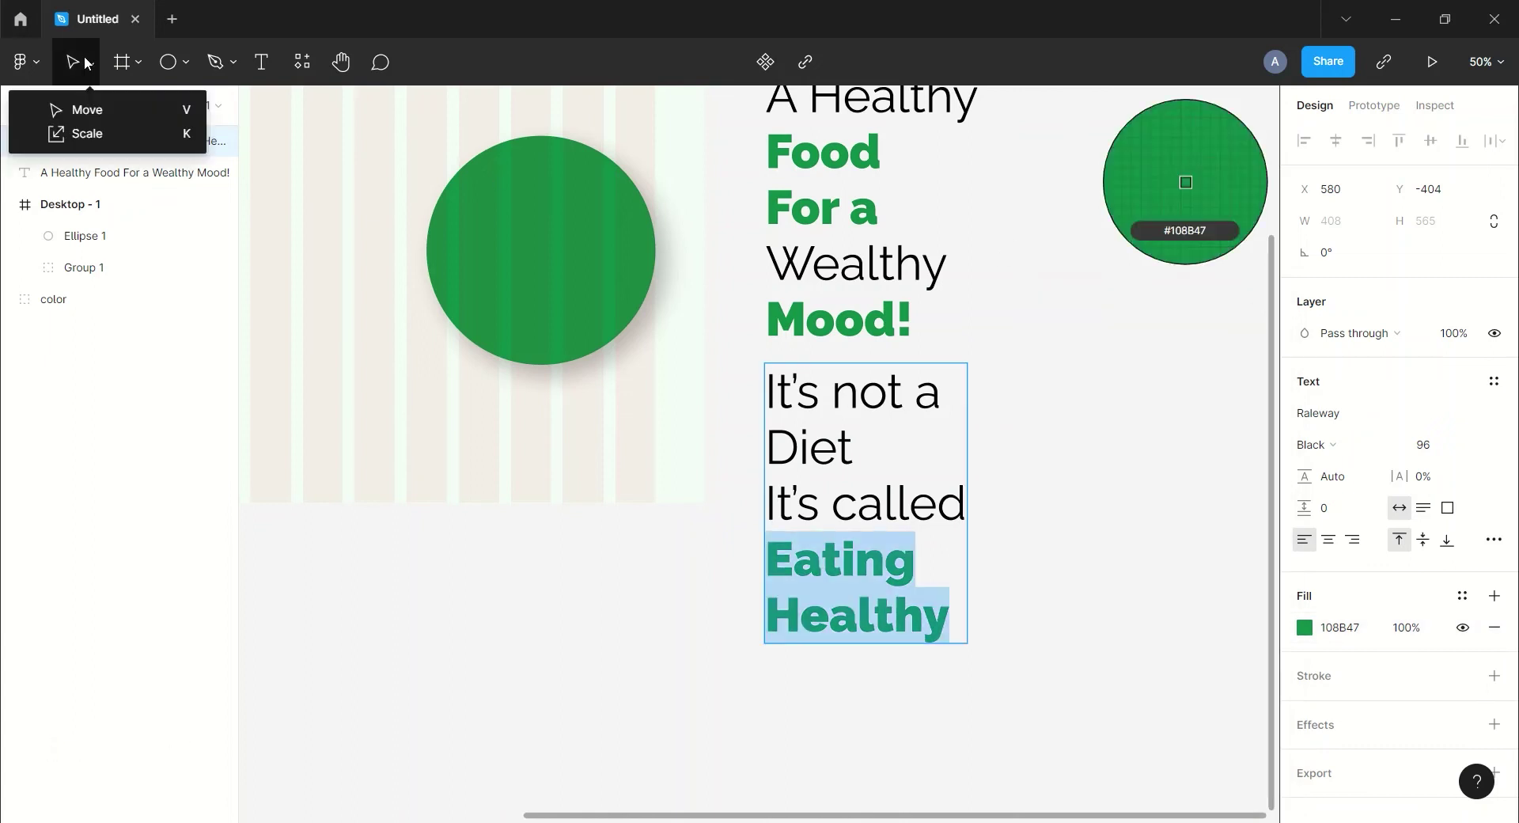
{"action": "left_click", "coordinate": [84, 109]}
Step: Apply the Black font weight and the document green 108B47 fill to the word "Diet" in the second heading
{"action": "left_click_drag", "start_coordinate": [854, 446], "coordinate": [712, 436]}
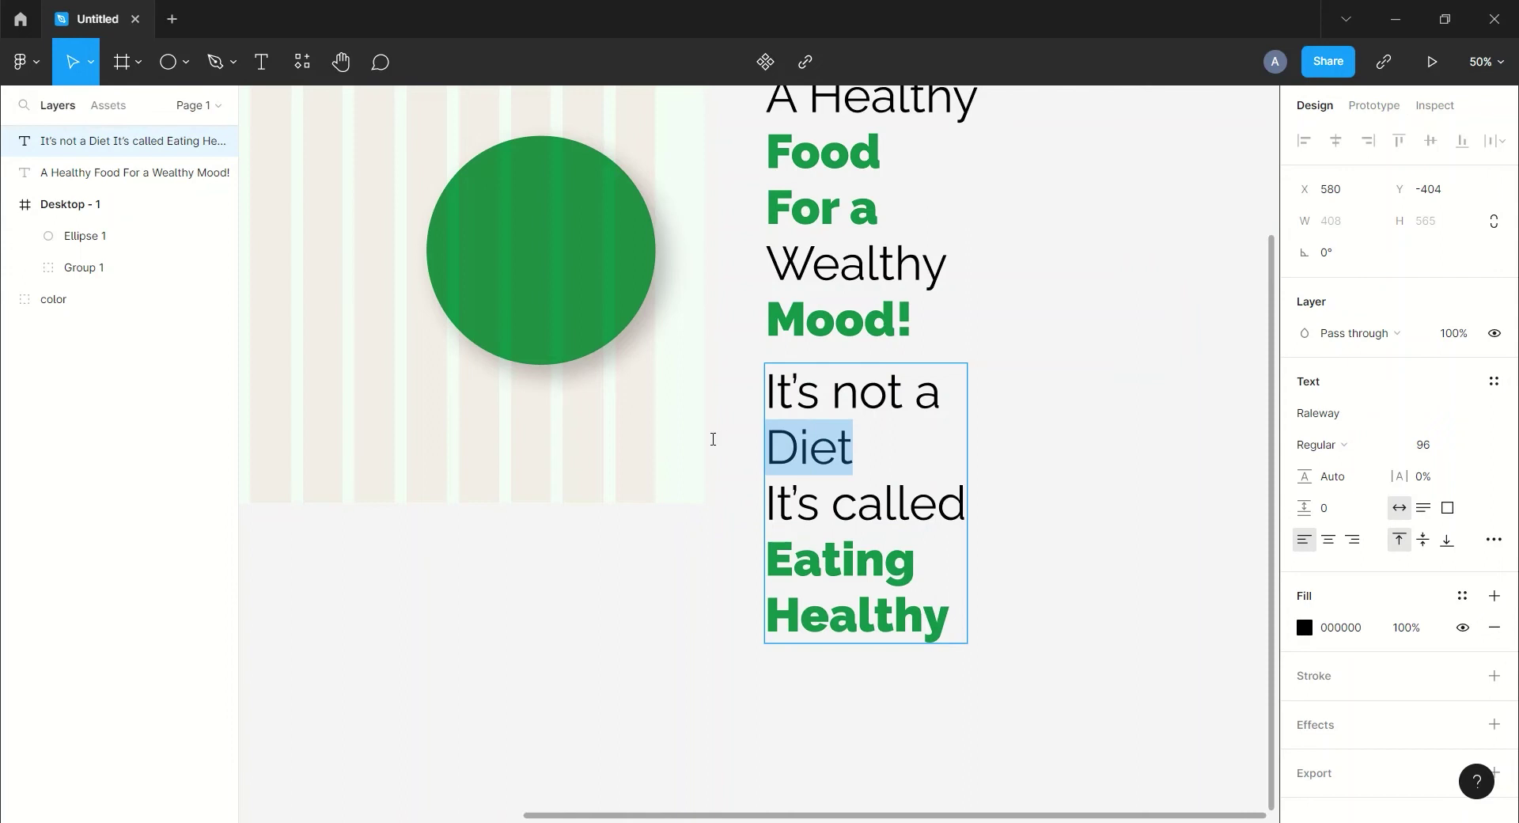
{"action": "left_click", "coordinate": [1386, 447]}
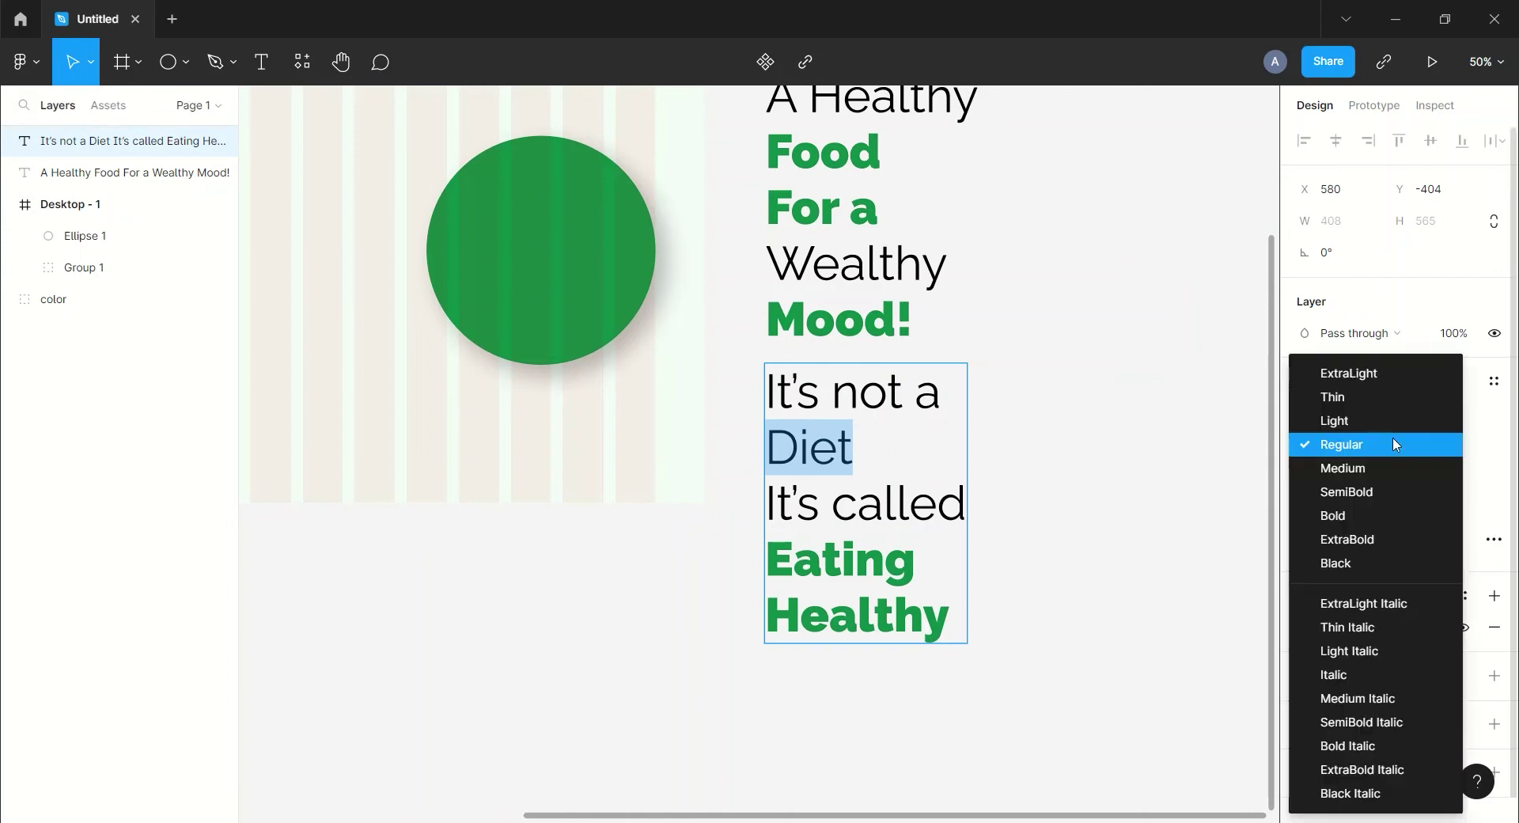
{"action": "left_click", "coordinate": [1358, 563]}
{"action": "left_click", "coordinate": [1305, 628]}
{"action": "left_click", "coordinate": [1071, 603]}
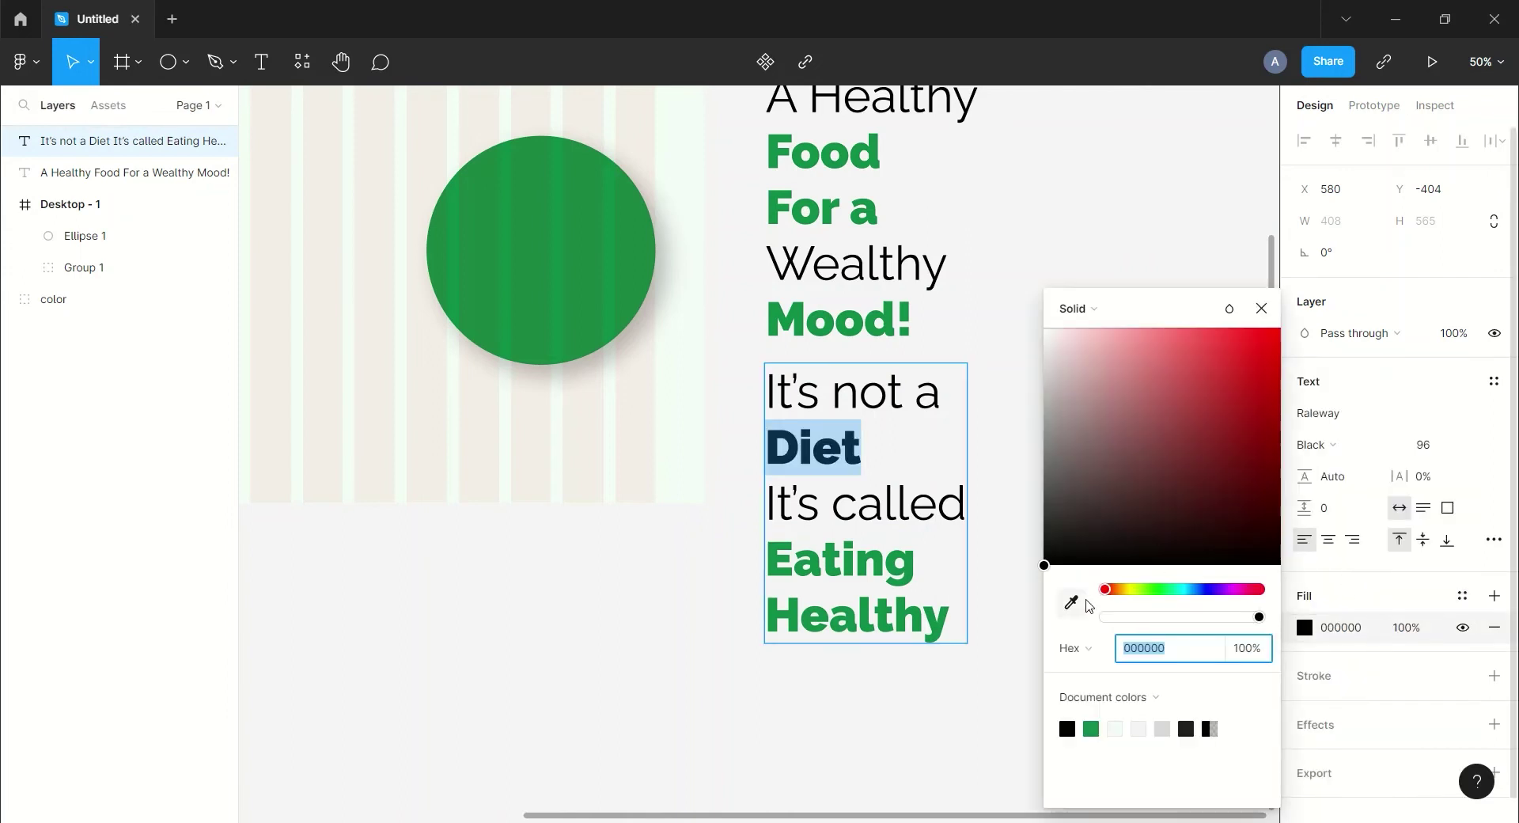
{"action": "left_click", "coordinate": [1097, 730]}
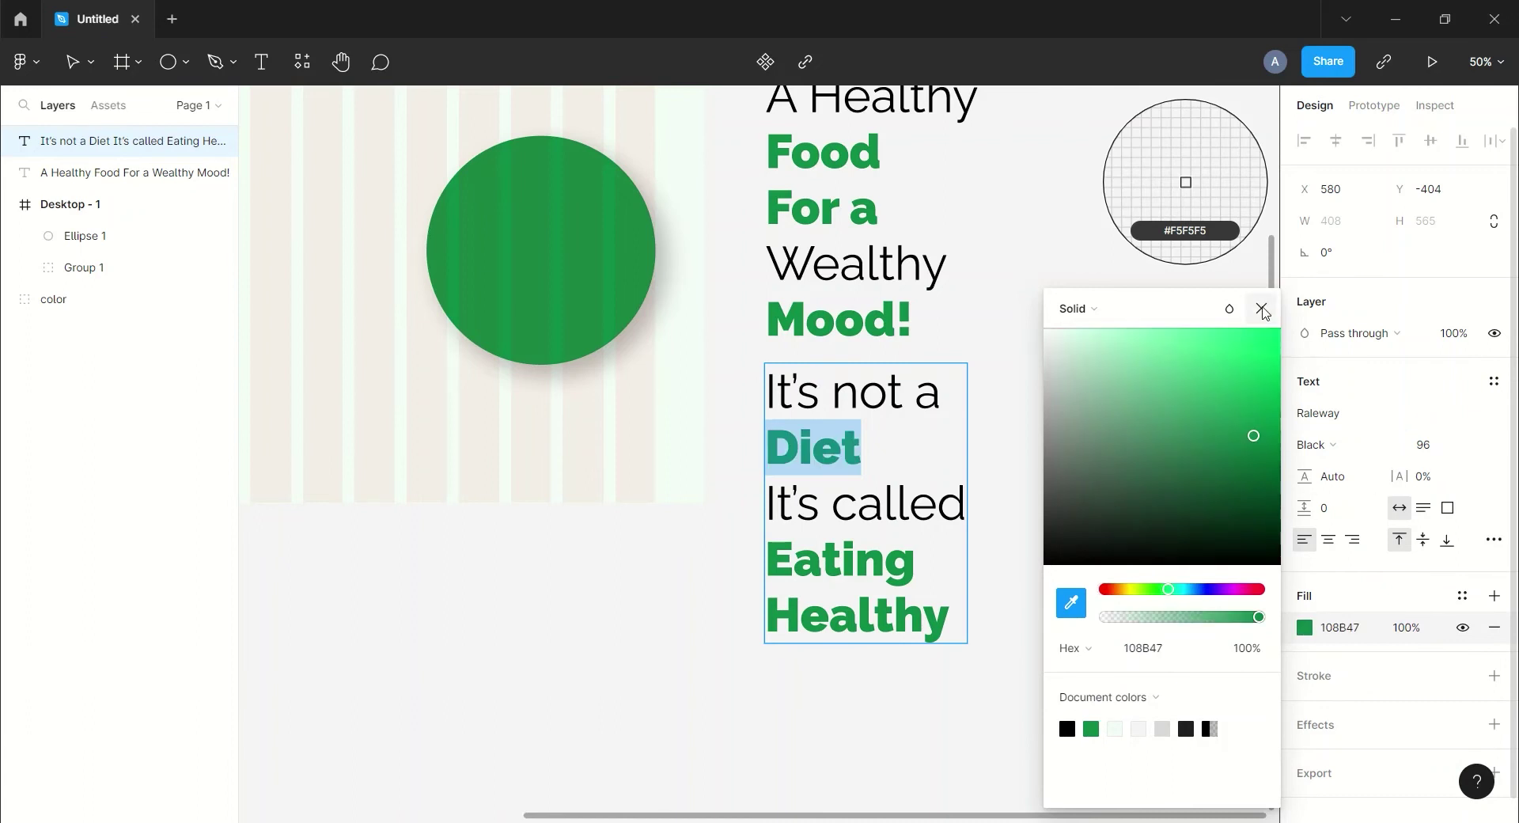
{"action": "left_click", "coordinate": [1262, 307]}
{"action": "key", "text": "Escape"}
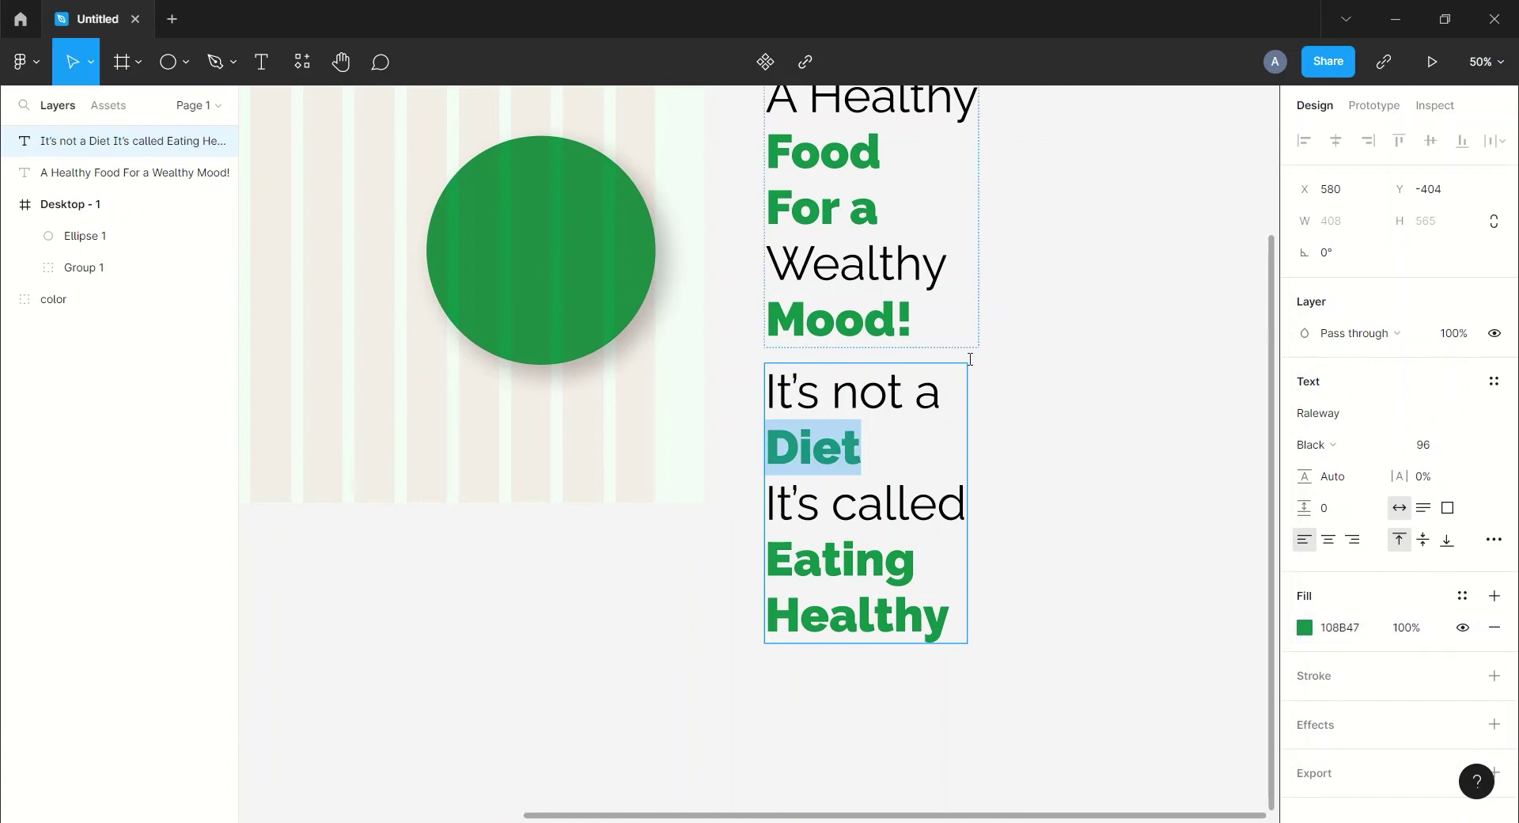
{"action": "key", "text": "Escape"}
Step: Duplicate the "It's not a Diet" heading and place the copy directly below it
{"action": "left_click_drag", "start_coordinate": [1063, 460], "coordinate": [1048, 329]}
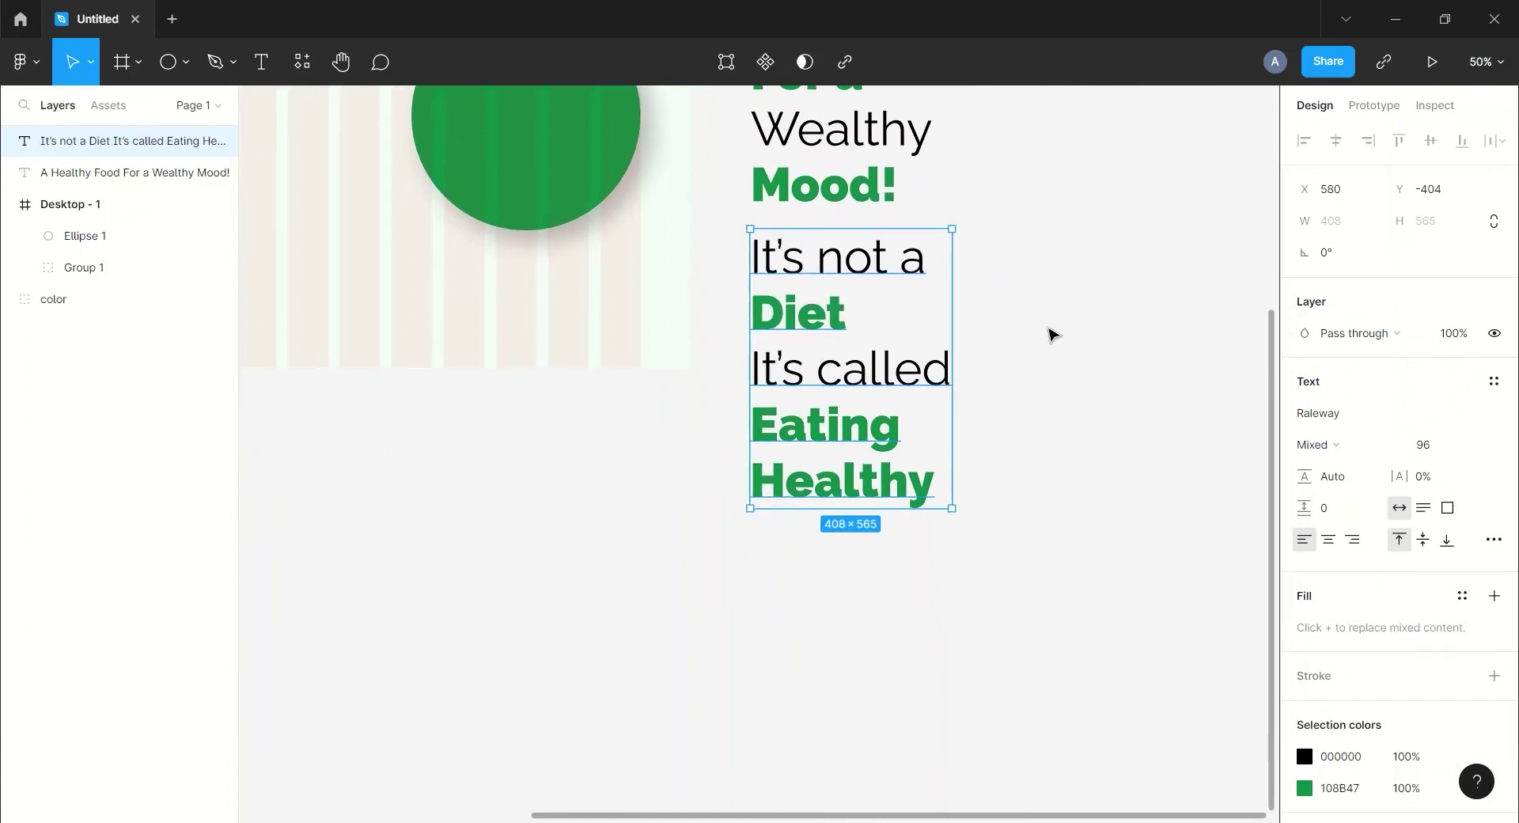
{"action": "key", "text": "ctrl+v"}
{"action": "left_click_drag", "start_coordinate": [841, 321], "coordinate": [854, 614]}
{"action": "left_click", "coordinate": [1047, 517]}
{"action": "left_click_drag", "start_coordinate": [1048, 518], "coordinate": [1047, 400]}
Step: Replace the copied heading's text with "You don't have to" and "Eat less" on two lines, followed by a line break
{"action": "double_click", "coordinate": [883, 396]}
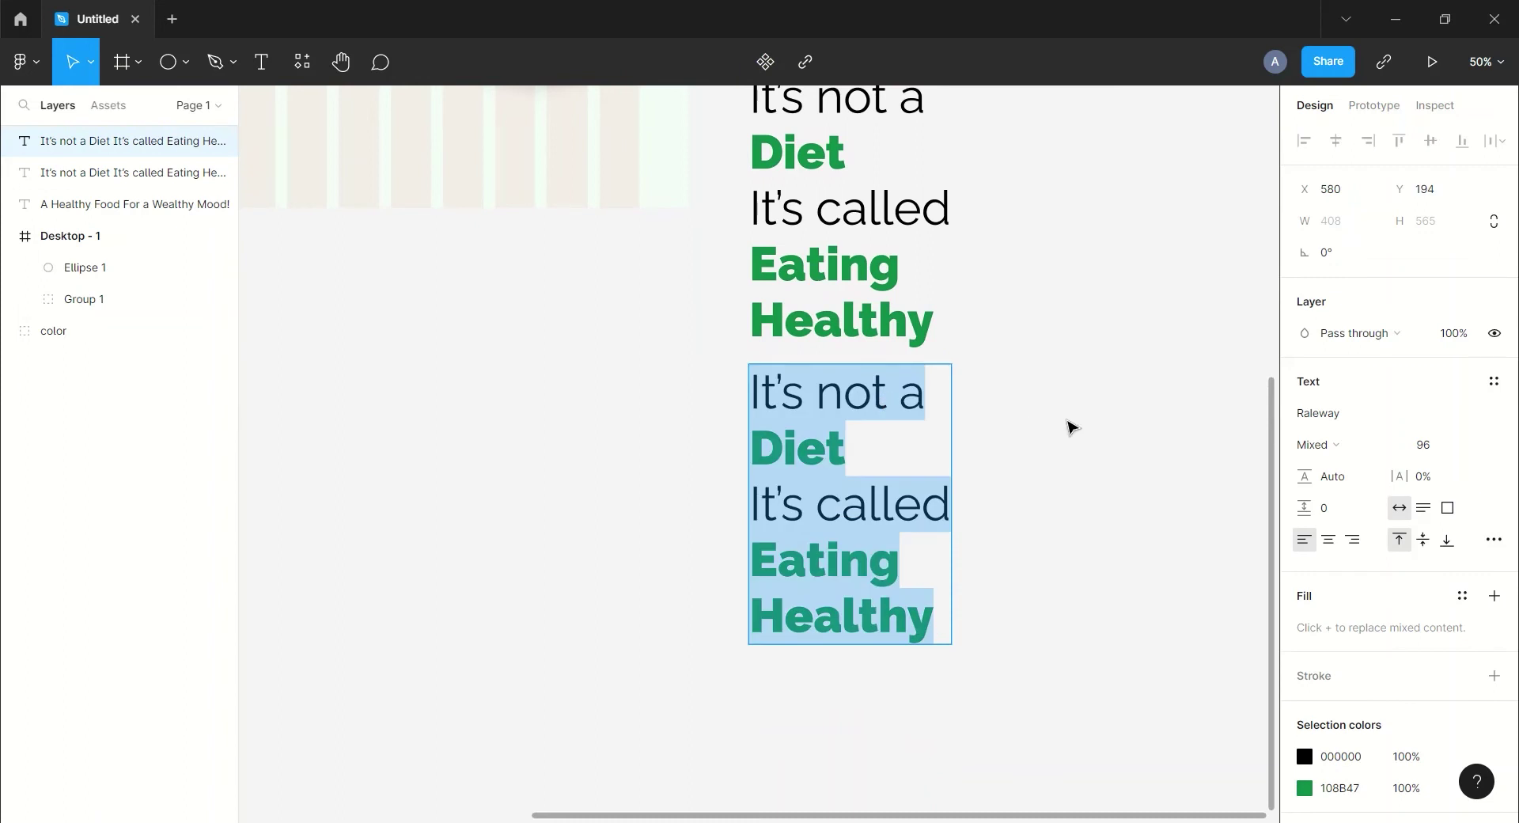
{"action": "type", "text": "You don"}
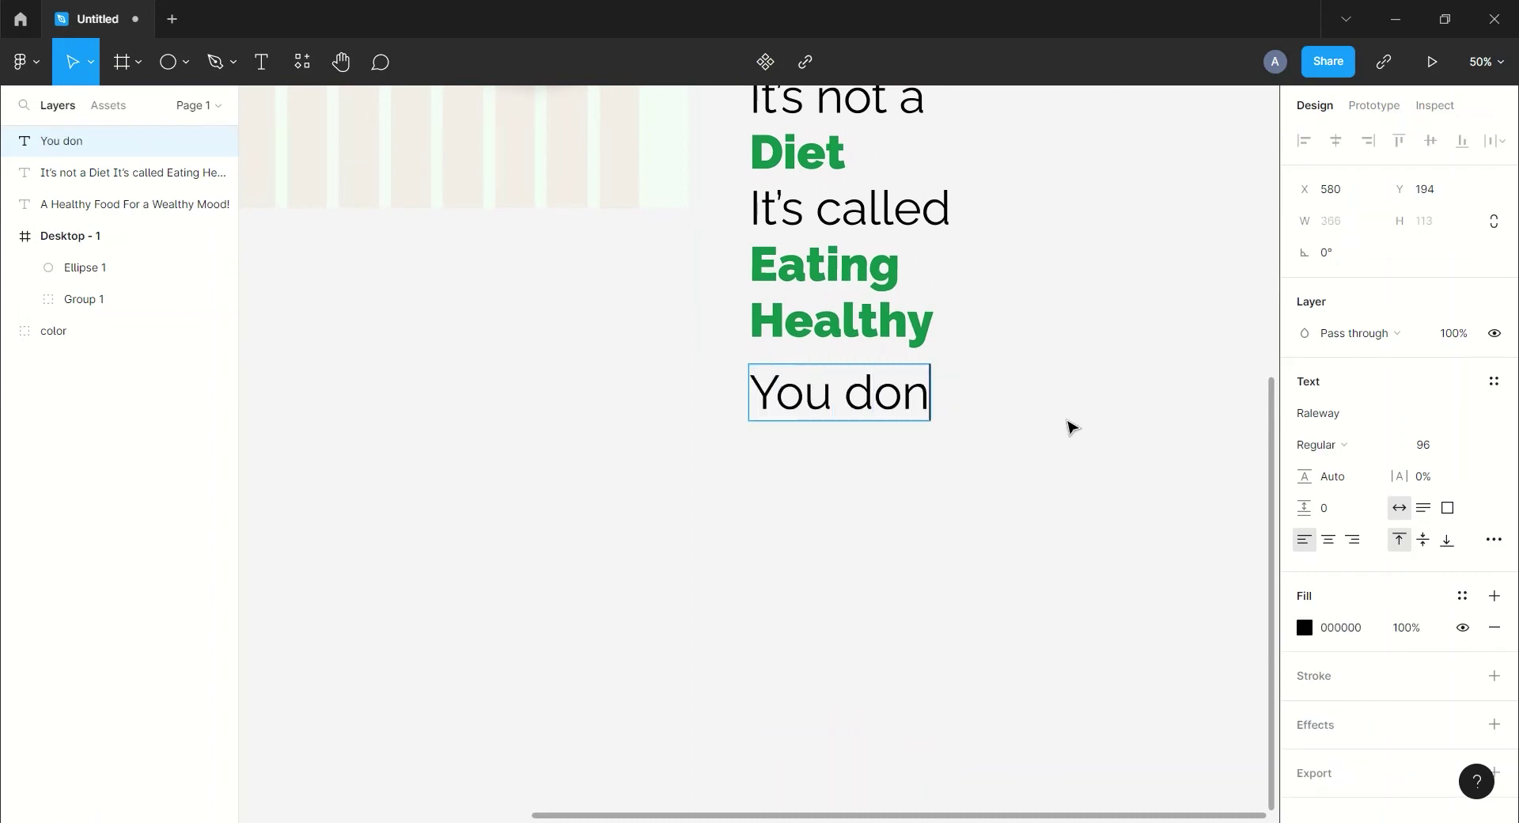
{"action": "type", "text": "'t"}
{"action": "type", "text": " have to"}
{"action": "key", "text": "Return"}
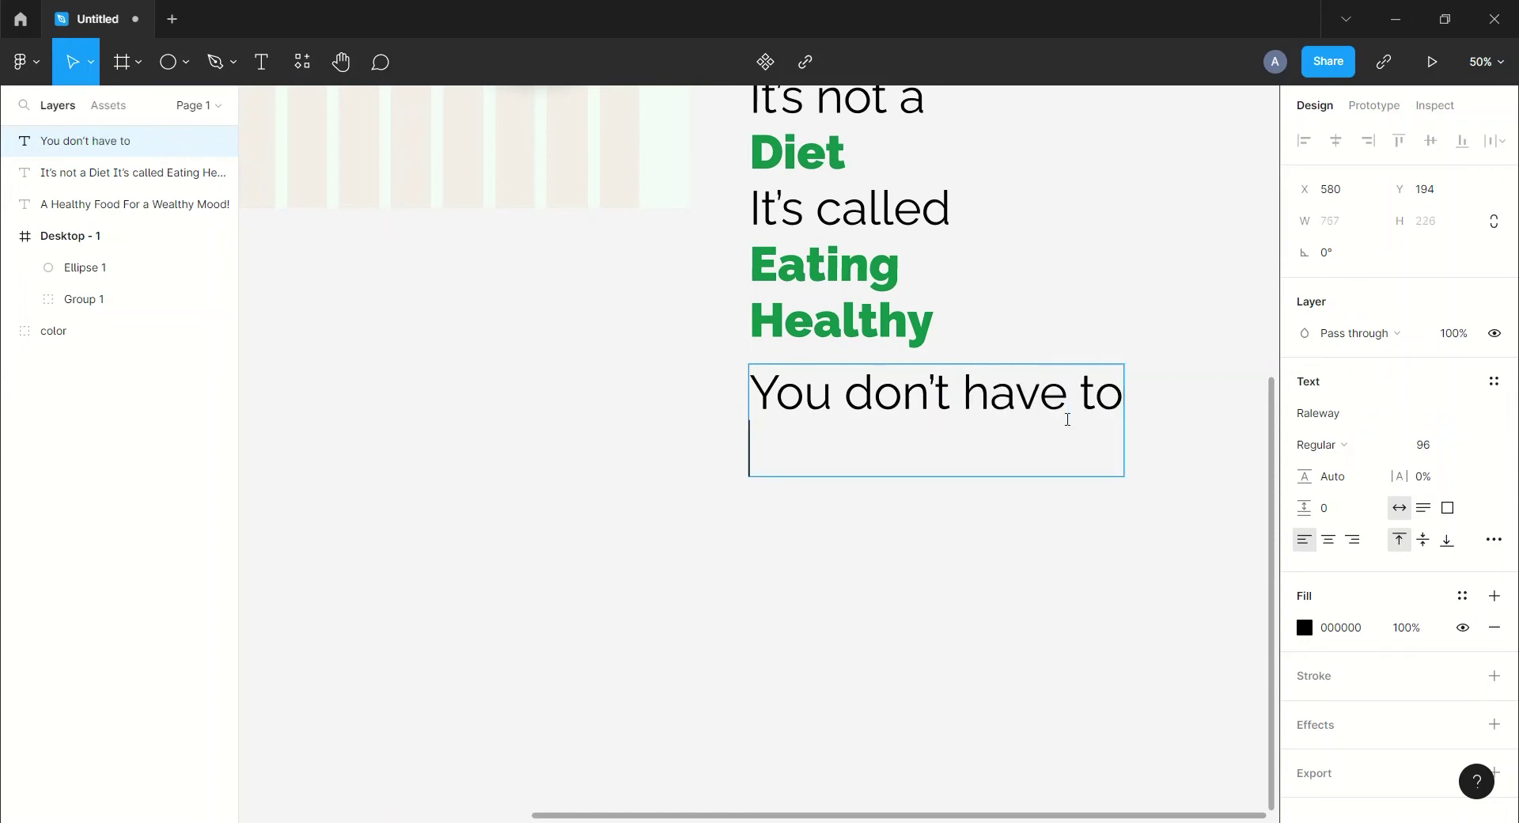
{"action": "type", "text": "Eat"}
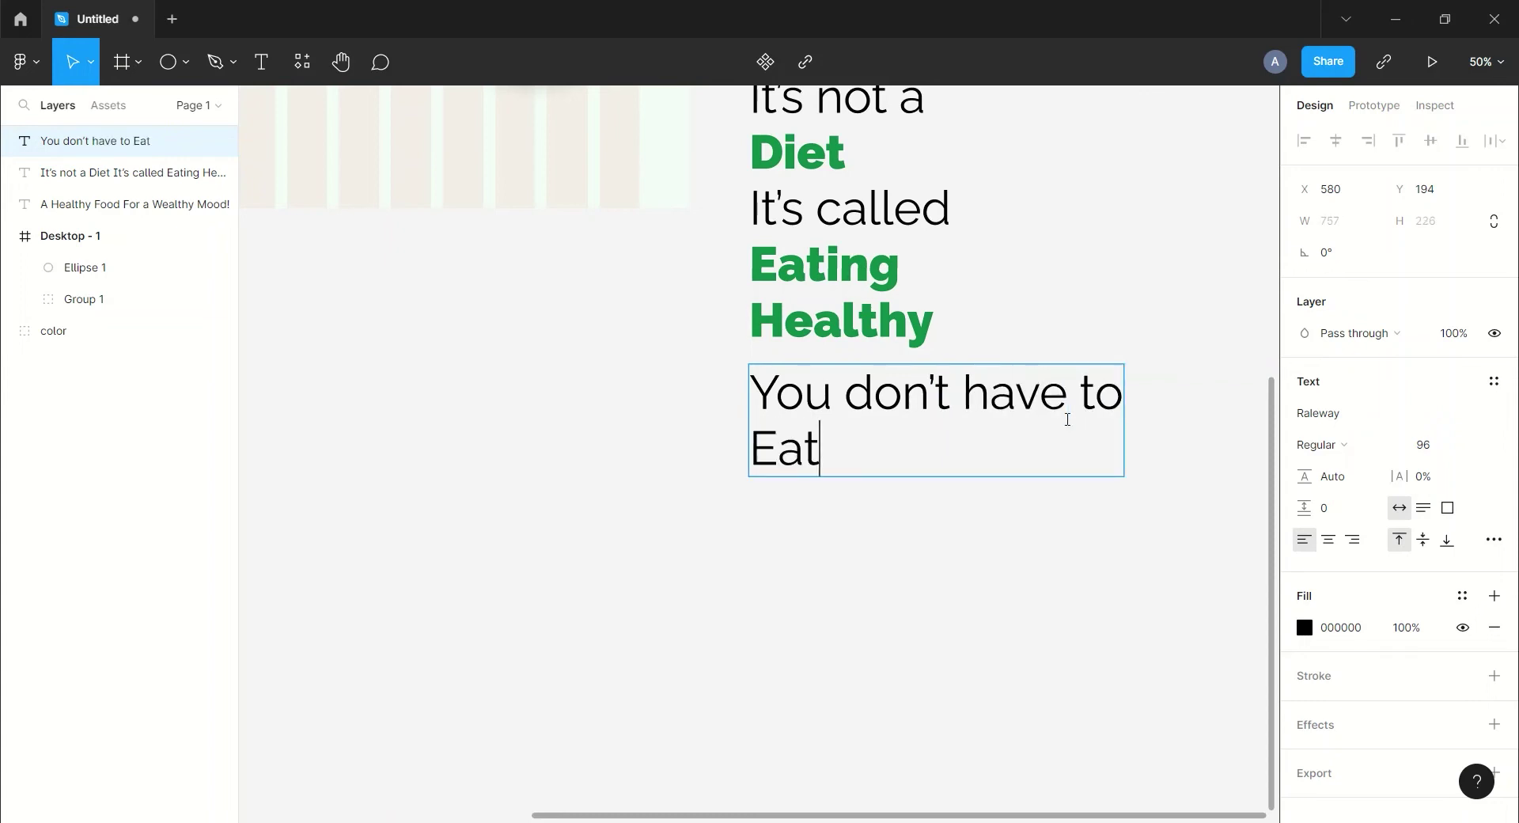
{"action": "type", "text": " less"}
{"action": "key", "text": "Return"}
Step: Add the third line "You just have to" to the heading, with "just" in lowercase
{"action": "type", "text": "Ypu"}
{"action": "key", "text": "BackSpace"}
{"action": "key", "text": "BackSpace"}
{"action": "type", "text": "ou Just hae"}
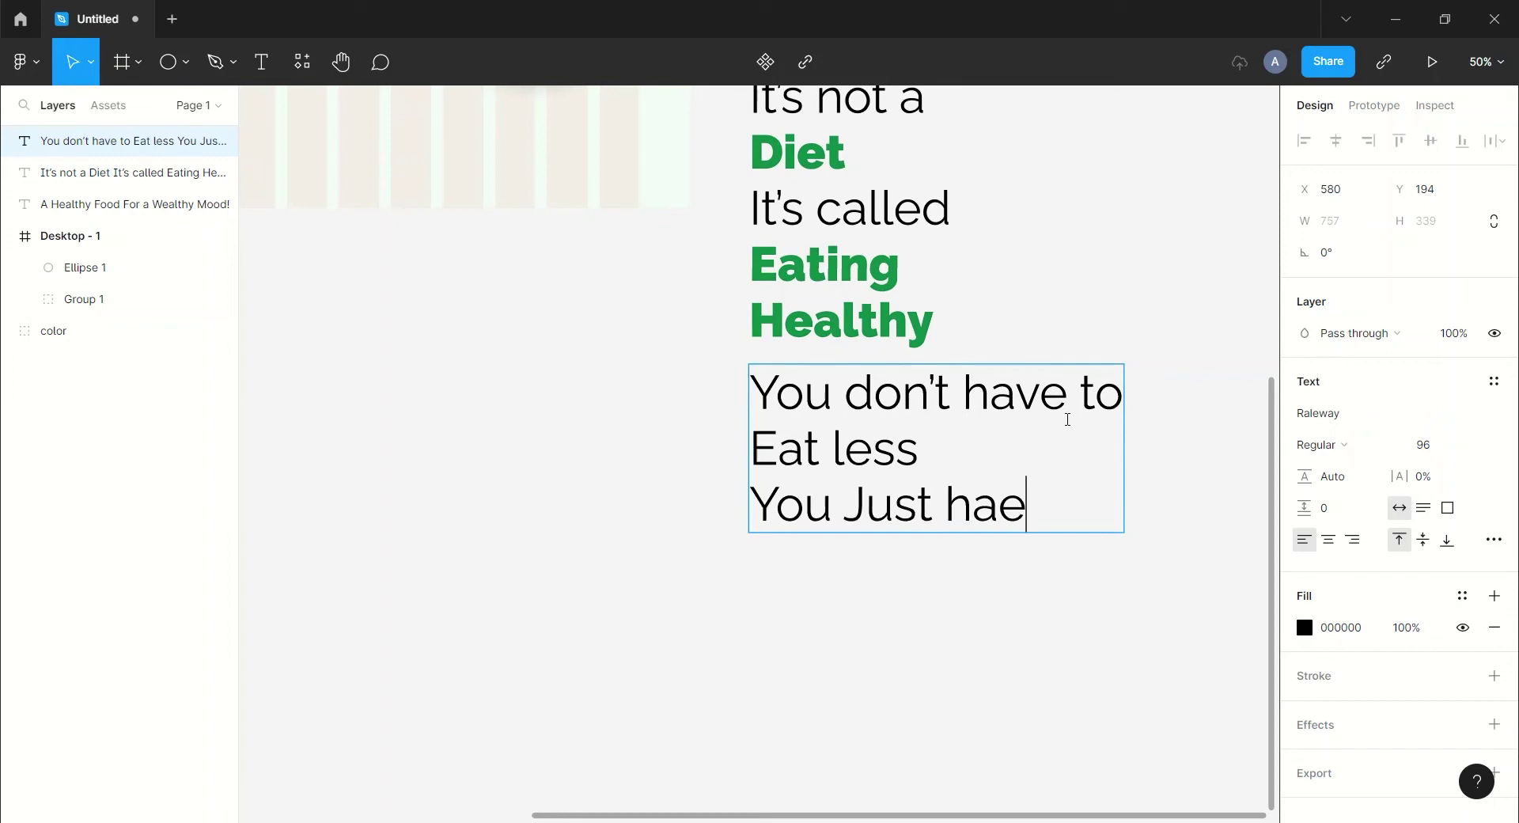
{"action": "key", "text": "BackSpace"}
{"action": "type", "text": "ve t"}
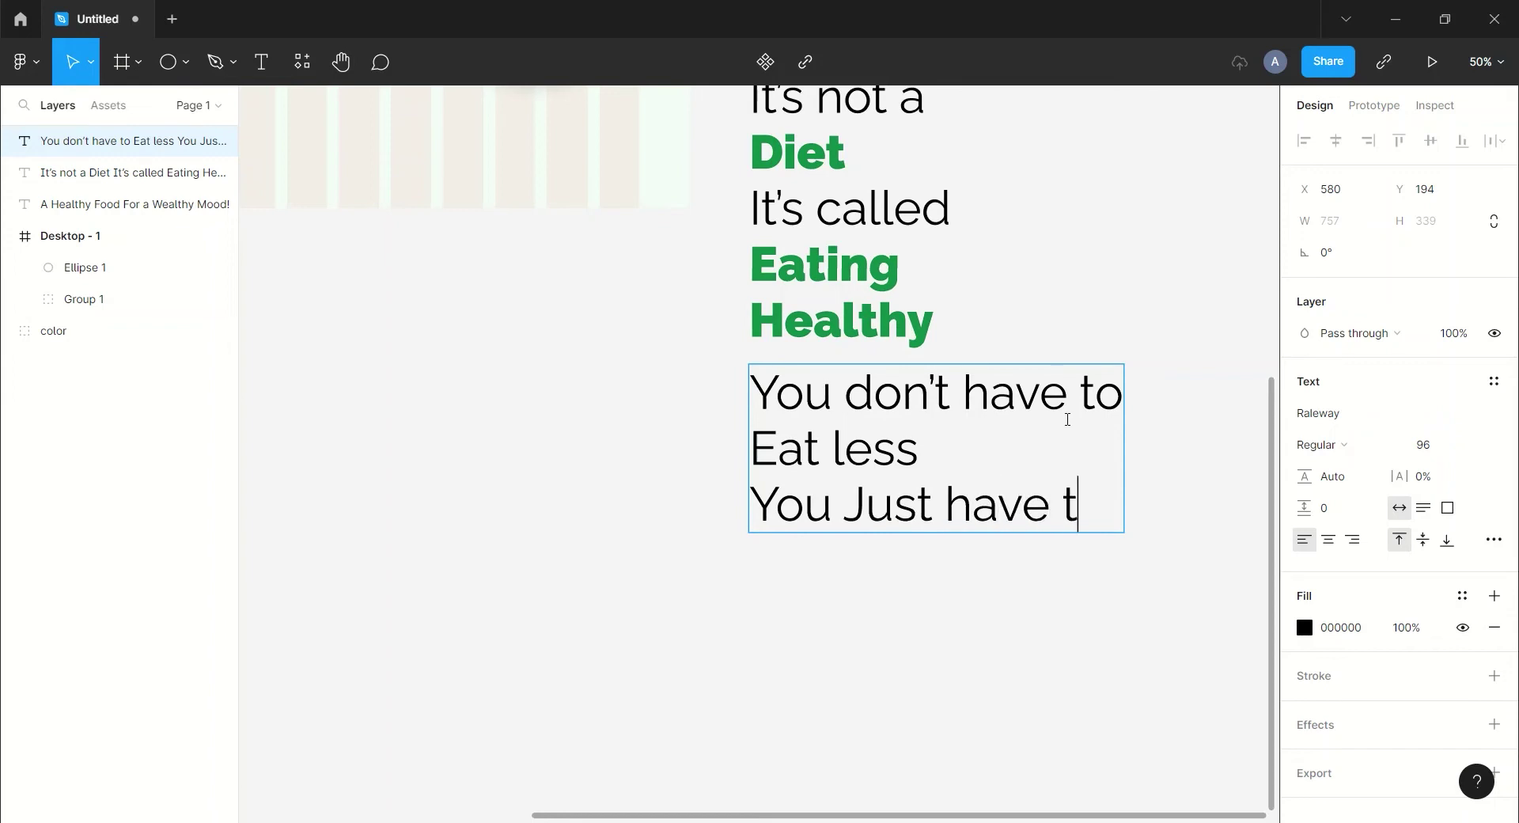
{"action": "type", "text": "p"}
{"action": "key", "text": "BackSpace"}
{"action": "type", "text": "o"}
{"action": "left_click_drag", "start_coordinate": [861, 498], "coordinate": [846, 500]}
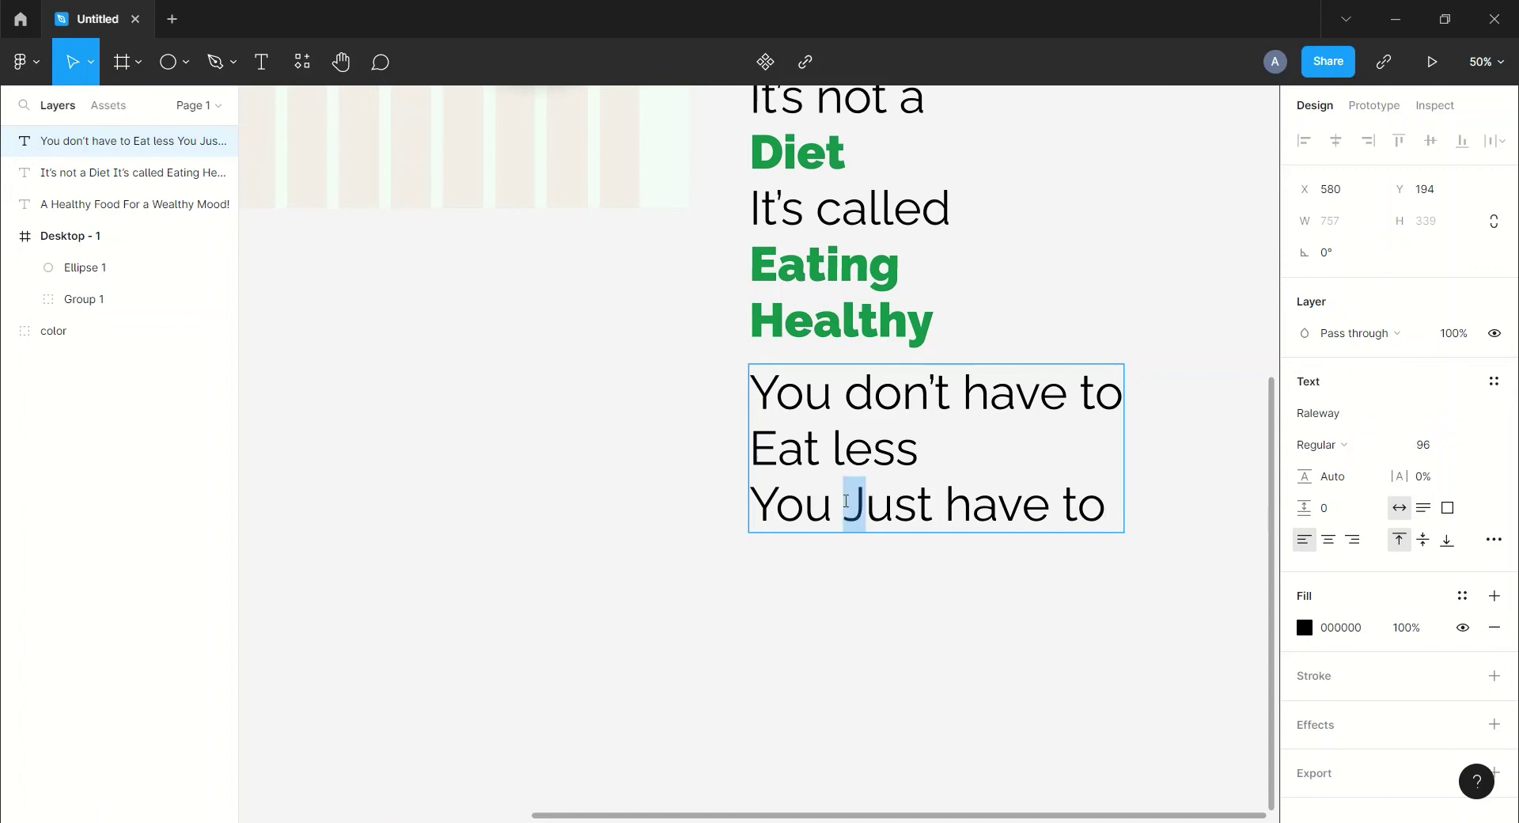
{"action": "type", "text": "j"}
Step: Add "EAT RIGHT" in capitals as the fourth line of the heading
{"action": "key", "text": "End"}
{"action": "key", "text": "Return"}
{"action": "type", "text": "E"}
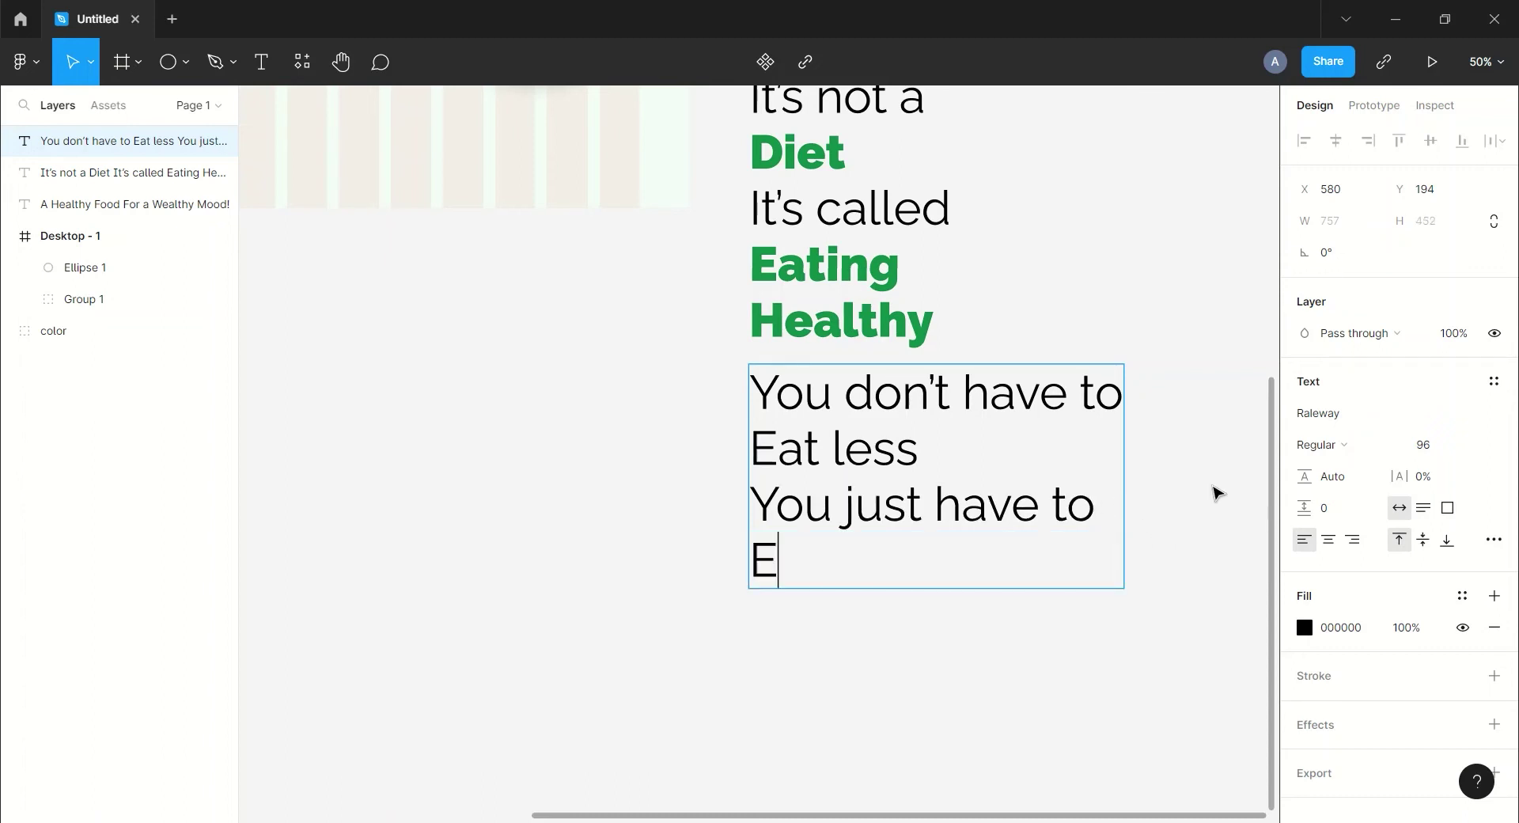
{"action": "type", "text": "AT RI"}
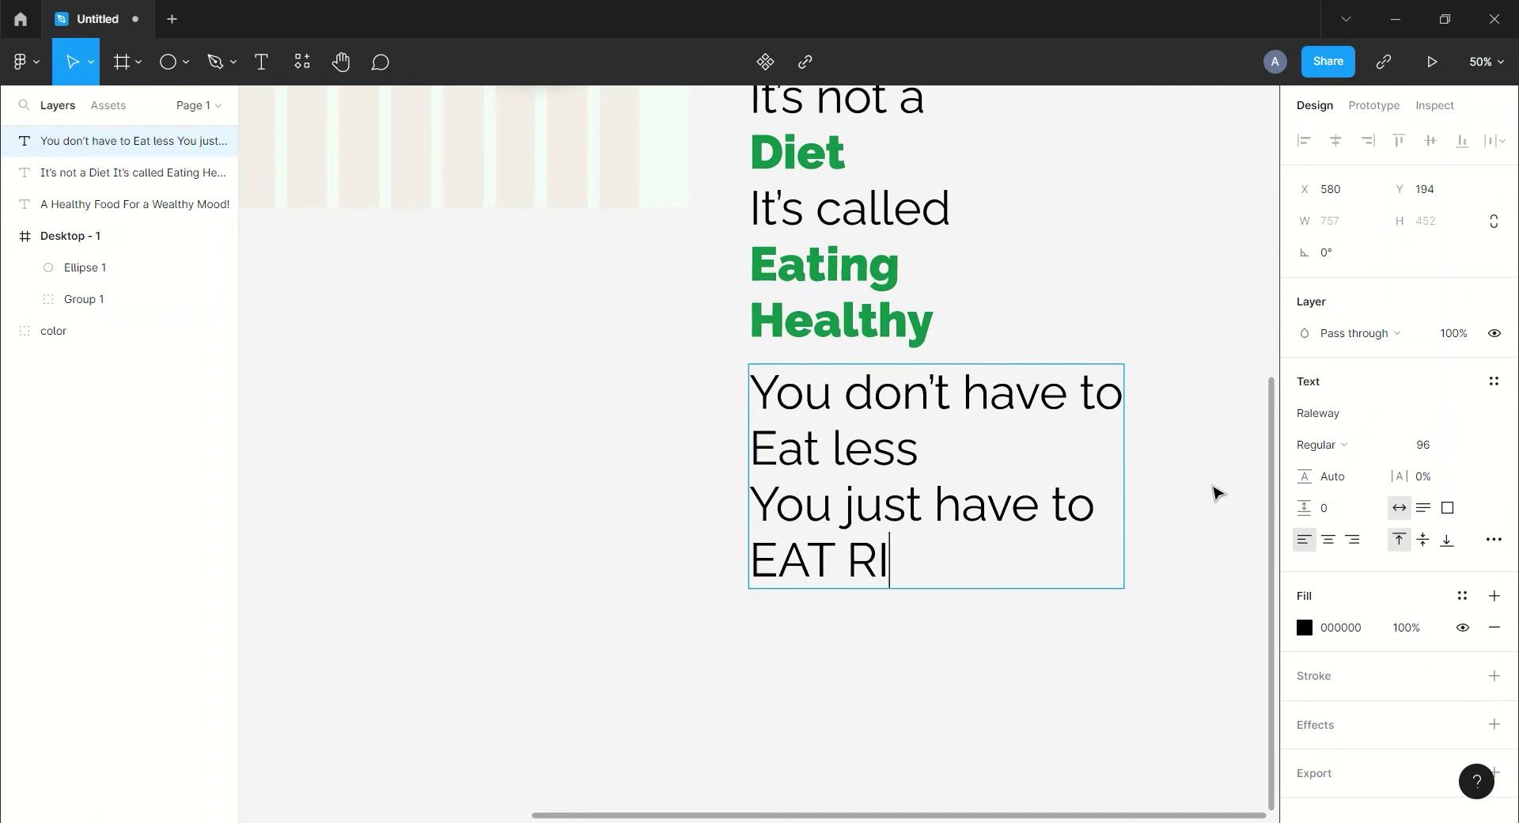
{"action": "type", "text": "GHT"}
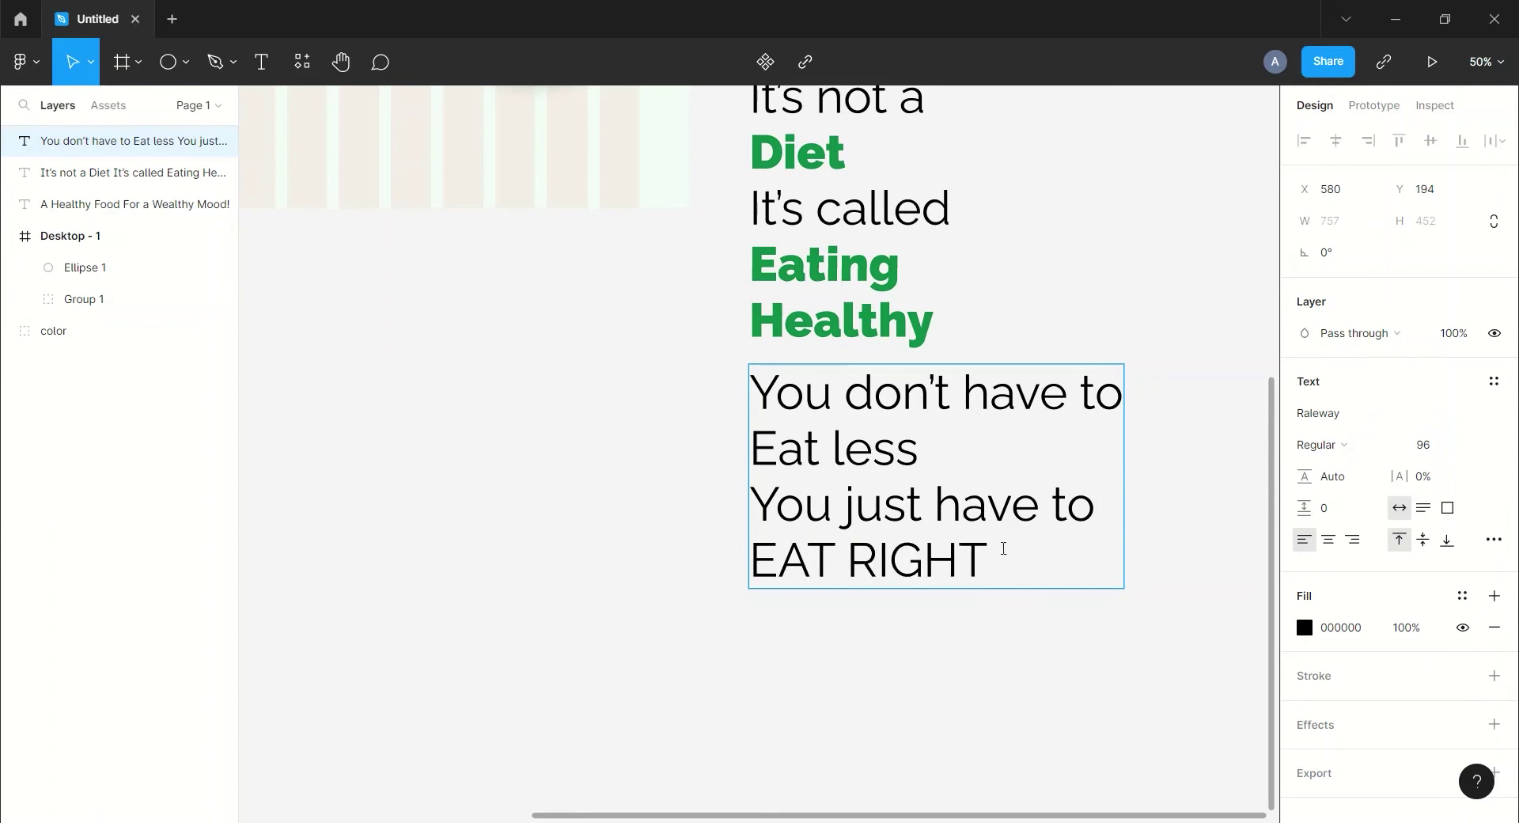
Step: Apply the Black font weight and the document green 108B47 fill to "EAT RIGHT", and return to the Move tool
{"action": "left_click_drag", "start_coordinate": [1004, 549], "coordinate": [766, 554]}
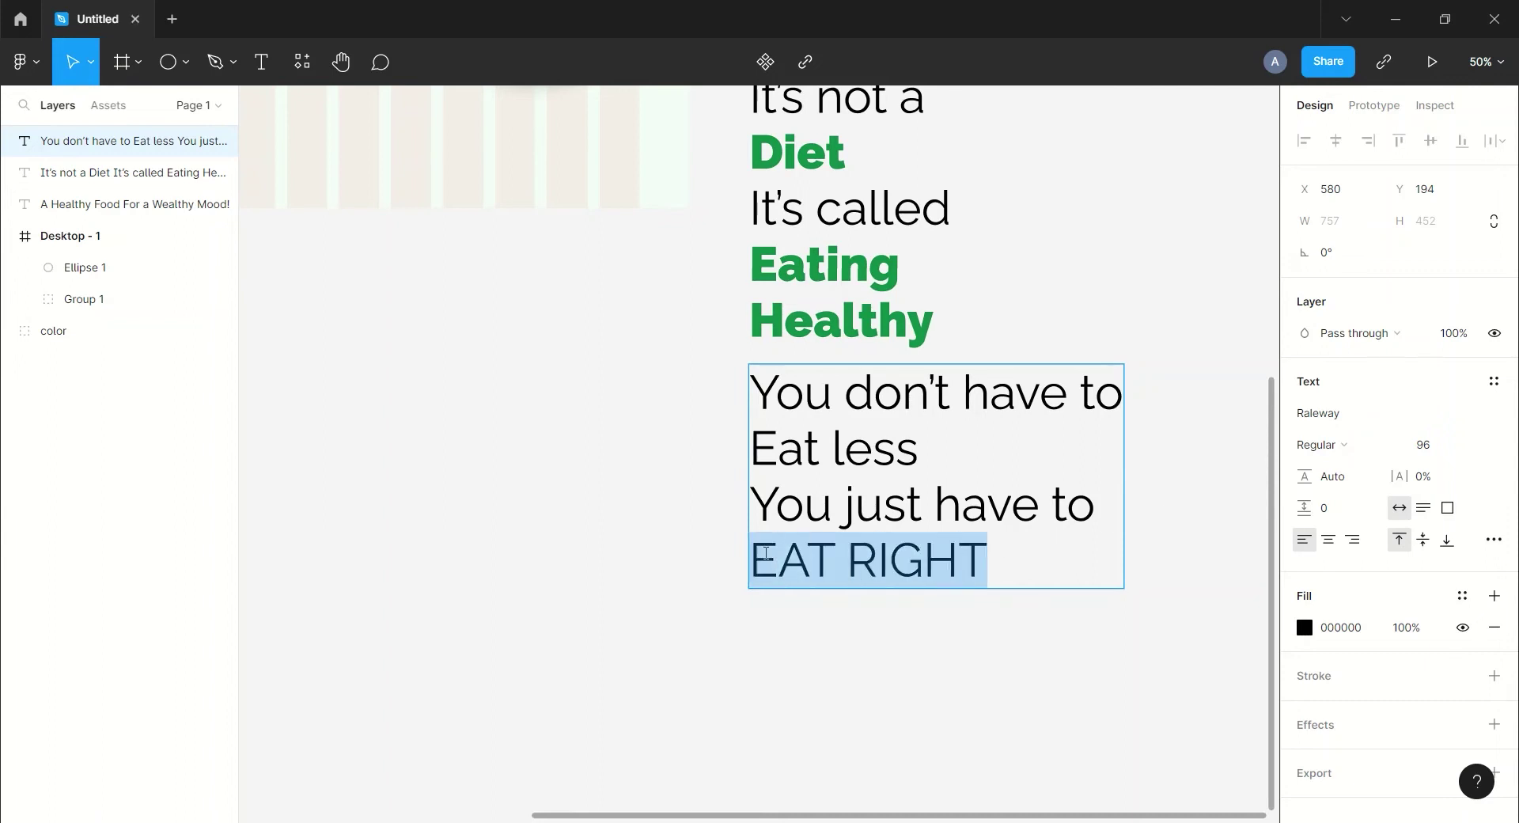
{"action": "left_click", "coordinate": [1399, 456]}
{"action": "left_click", "coordinate": [1358, 559]}
{"action": "left_click", "coordinate": [1305, 628]}
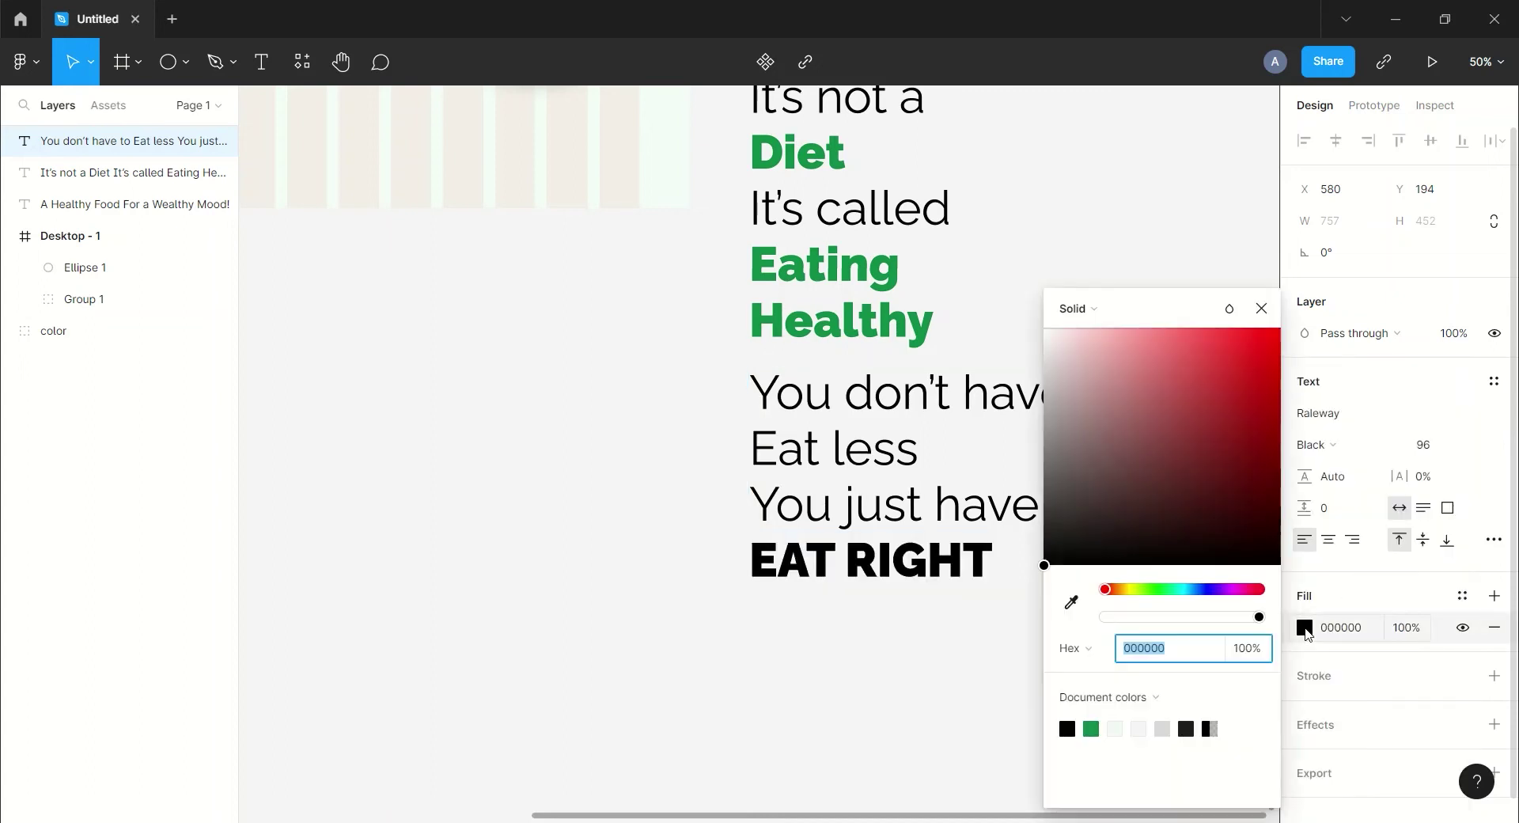
{"action": "left_click", "coordinate": [1071, 603]}
{"action": "left_click", "coordinate": [1093, 729]}
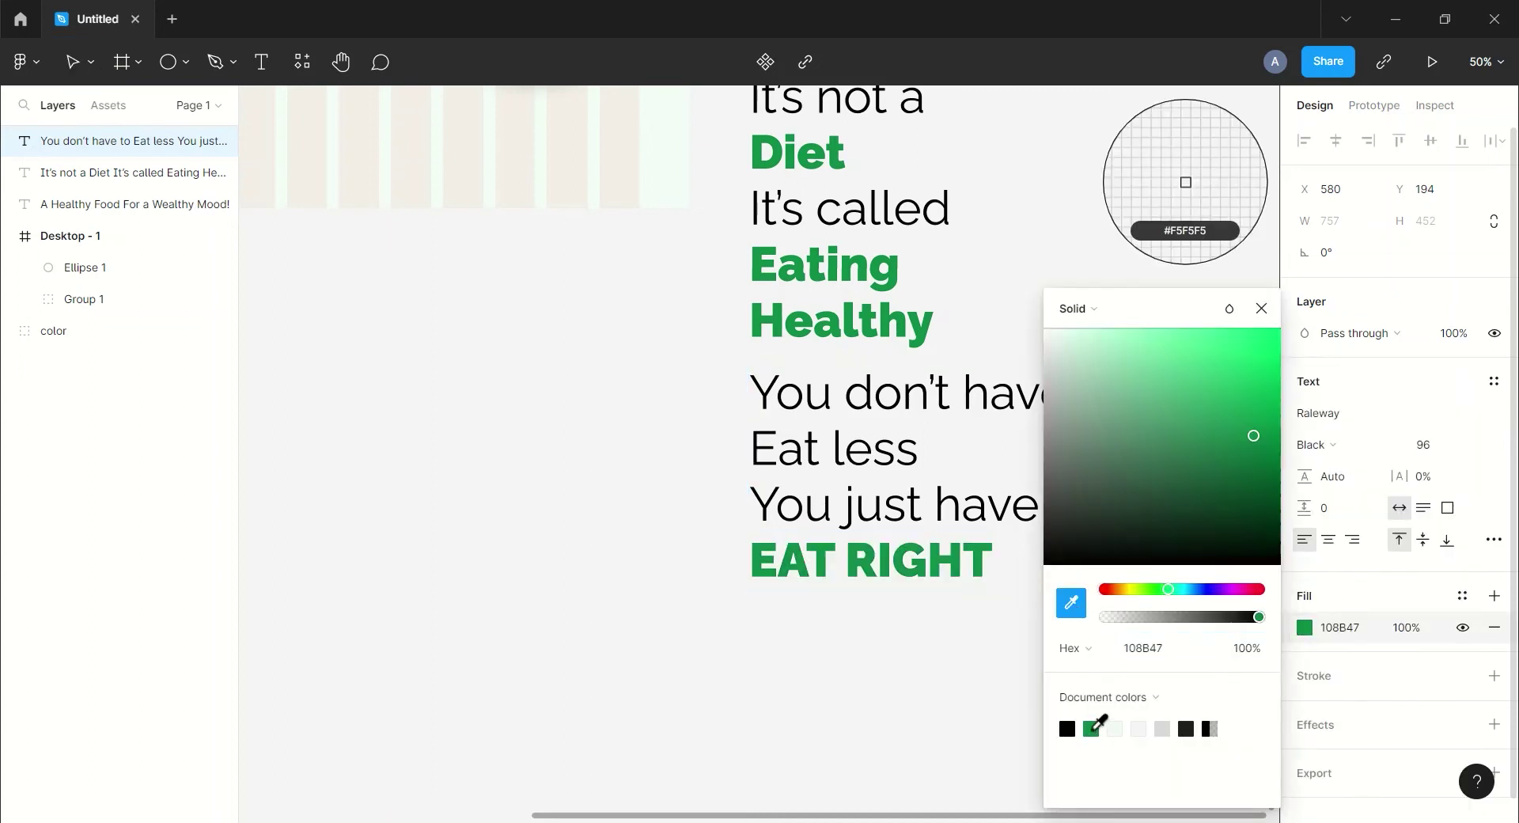
{"action": "left_click", "coordinate": [1262, 308]}
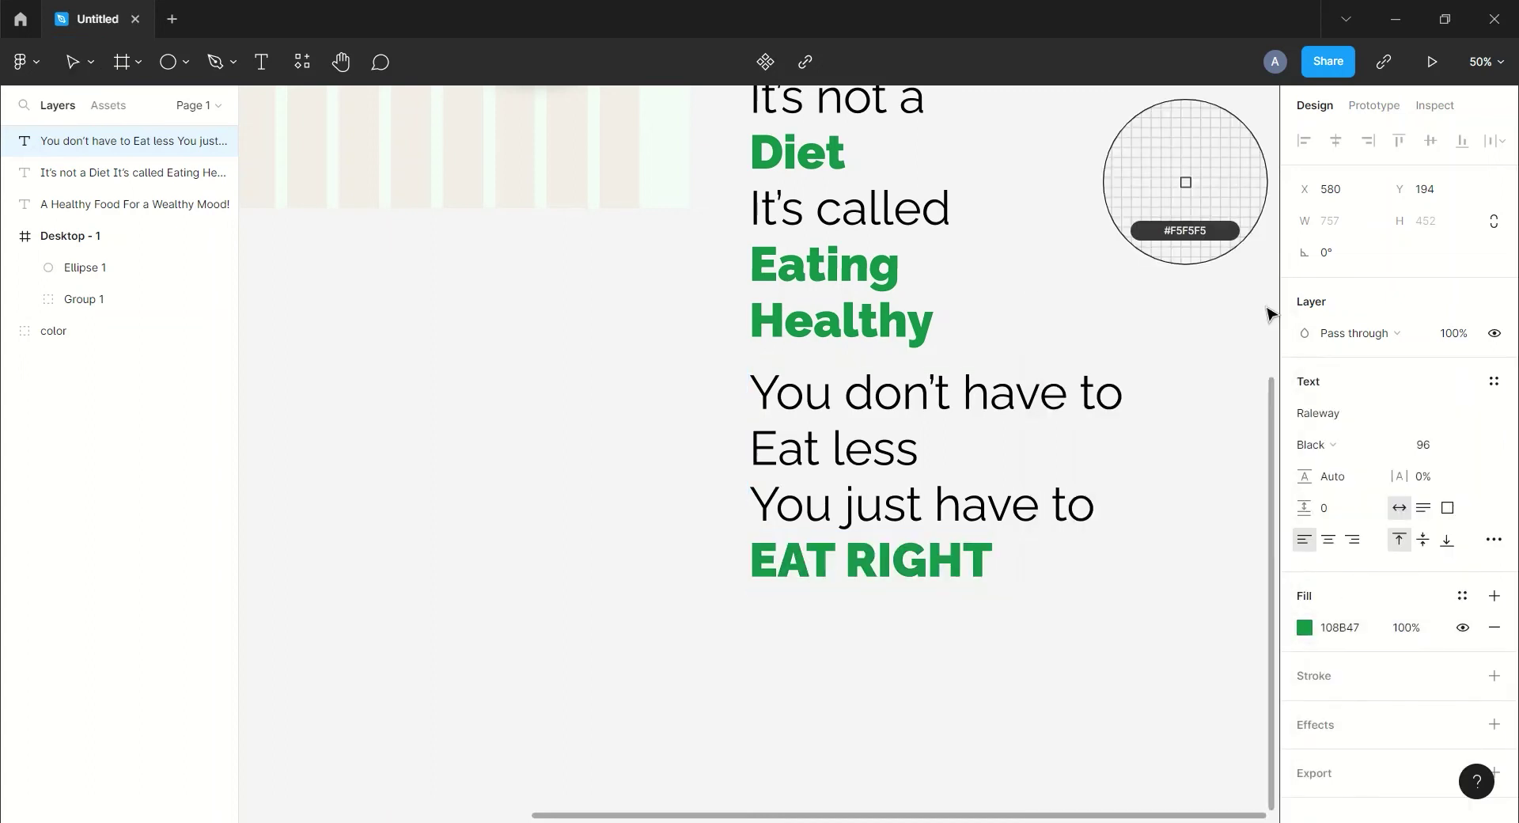
{"action": "left_click", "coordinate": [72, 62]}
Step: Fill "Eat less" in the third heading with the document green 108B47 and apply the Black font weight
{"action": "left_click_drag", "start_coordinate": [923, 448], "coordinate": [750, 448]}
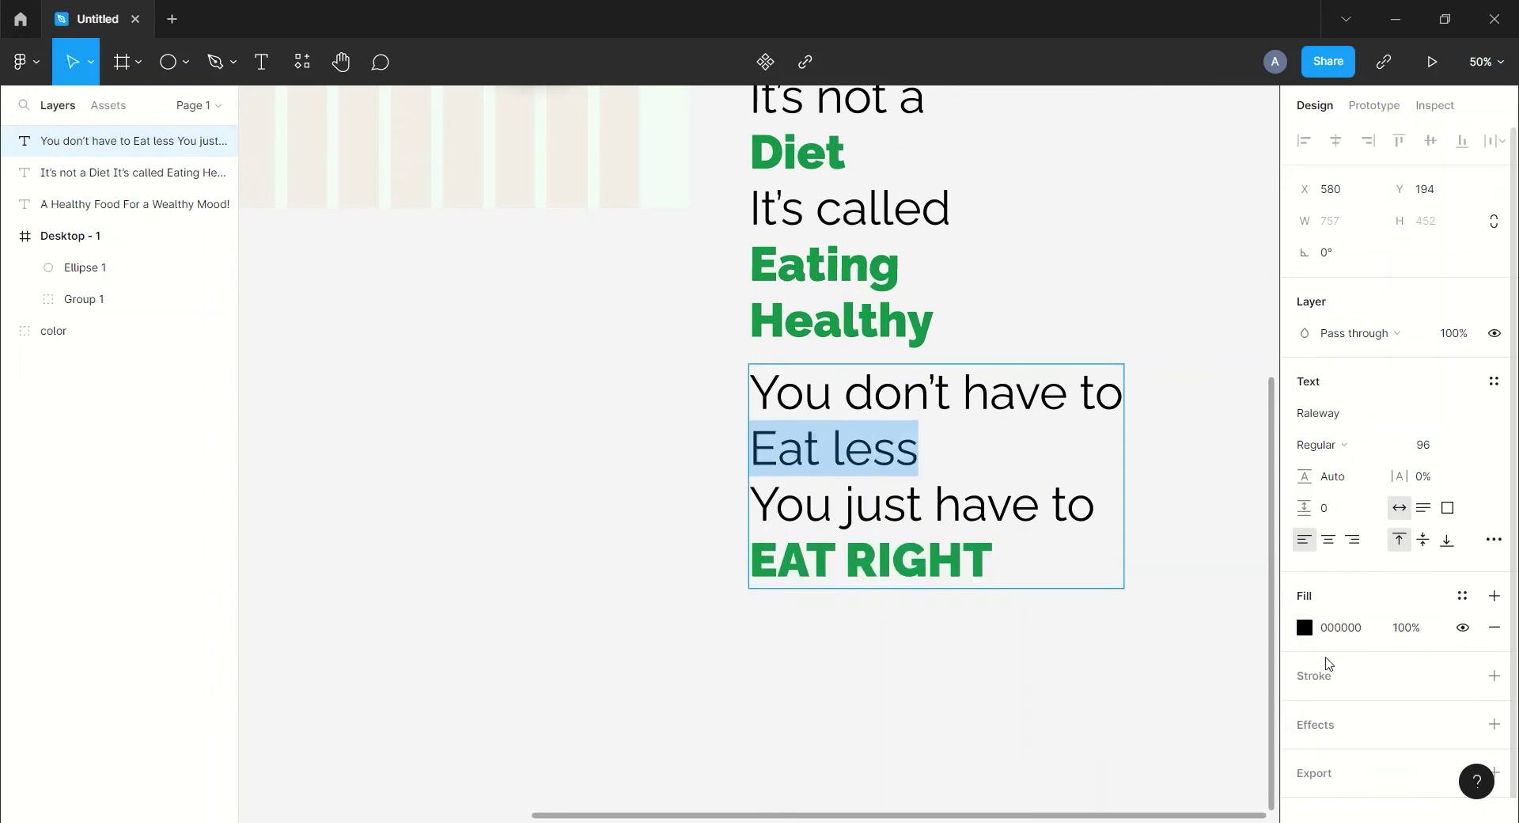
{"action": "left_click", "coordinate": [1305, 627]}
{"action": "left_click", "coordinate": [1075, 605]}
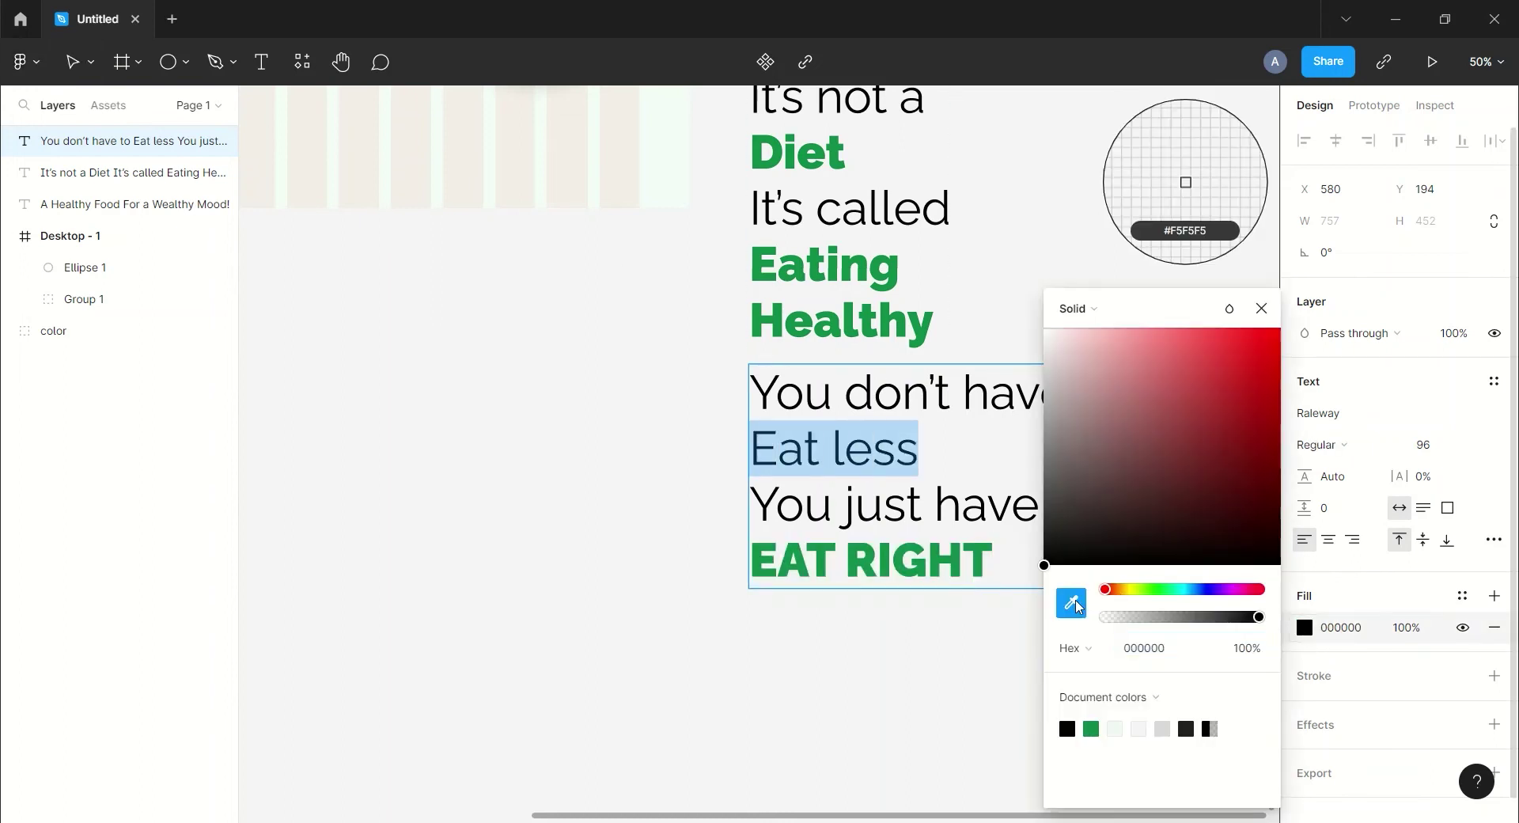
{"action": "left_click", "coordinate": [1093, 724]}
{"action": "left_click", "coordinate": [1261, 308]}
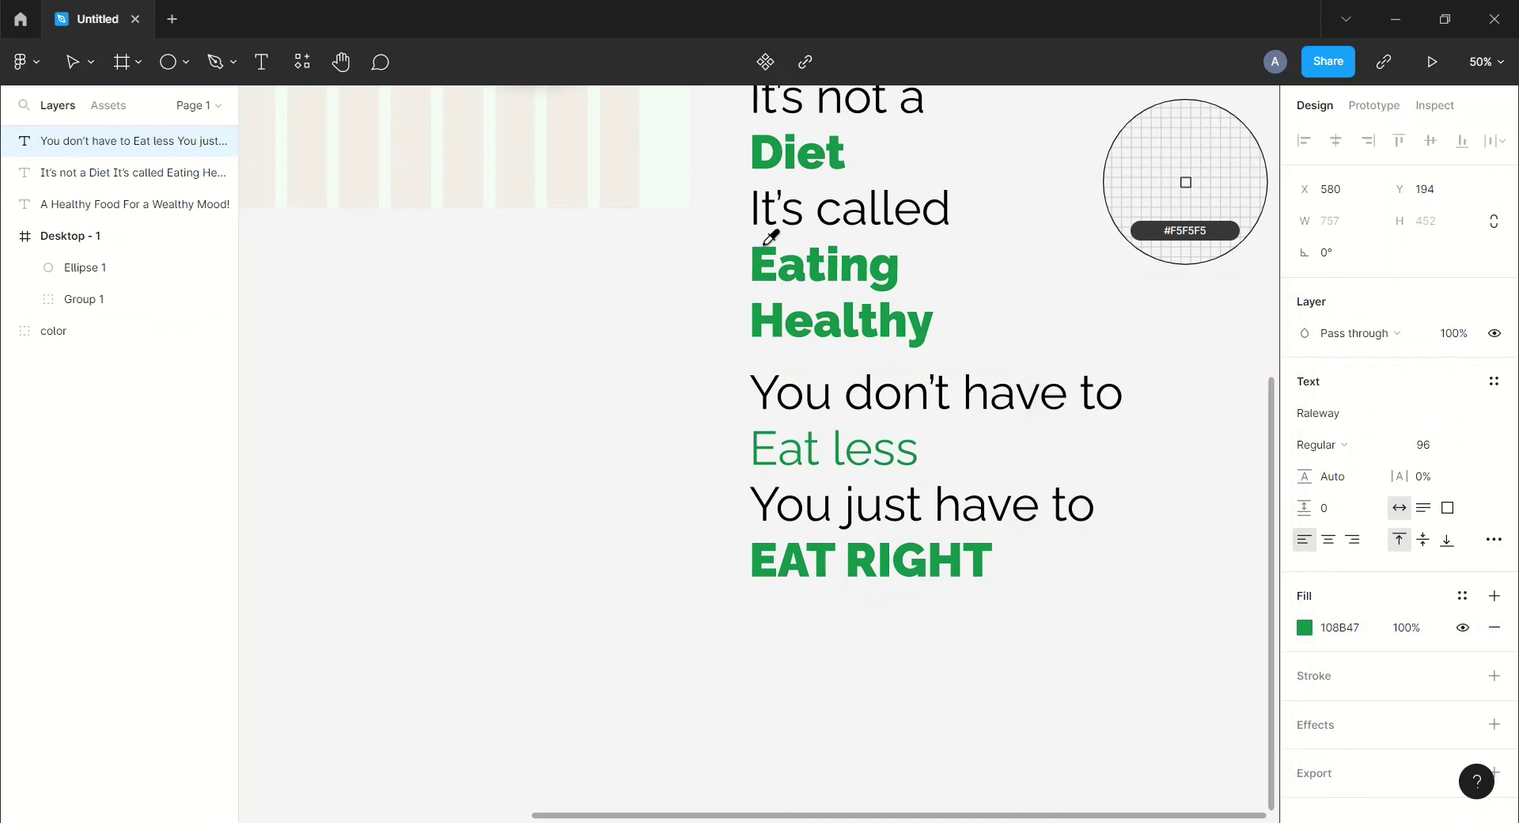
{"action": "left_click", "coordinate": [72, 63]}
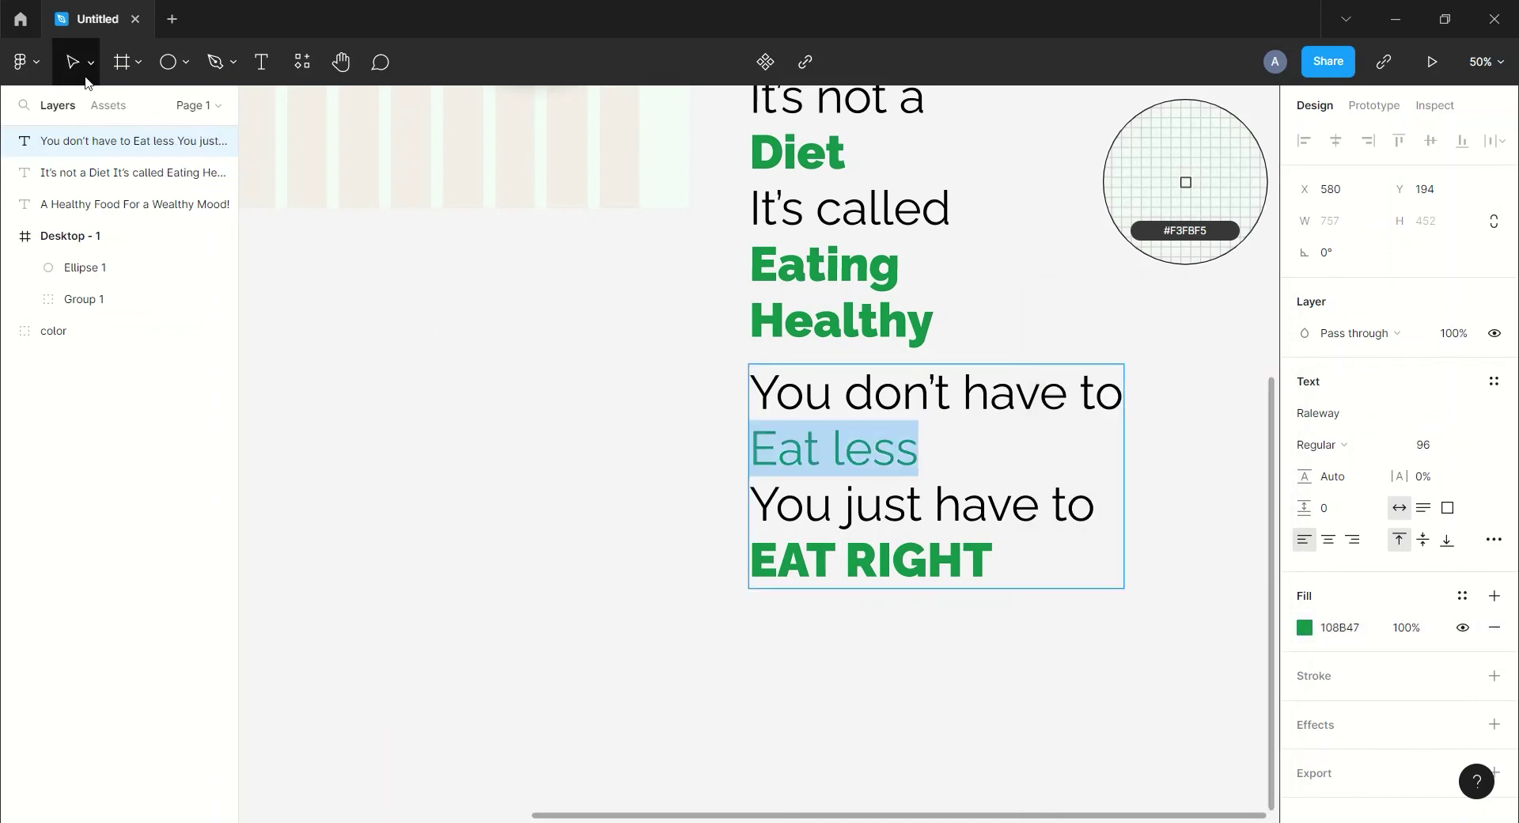
{"action": "left_click", "coordinate": [1392, 447]}
{"action": "left_click", "coordinate": [1369, 536]}
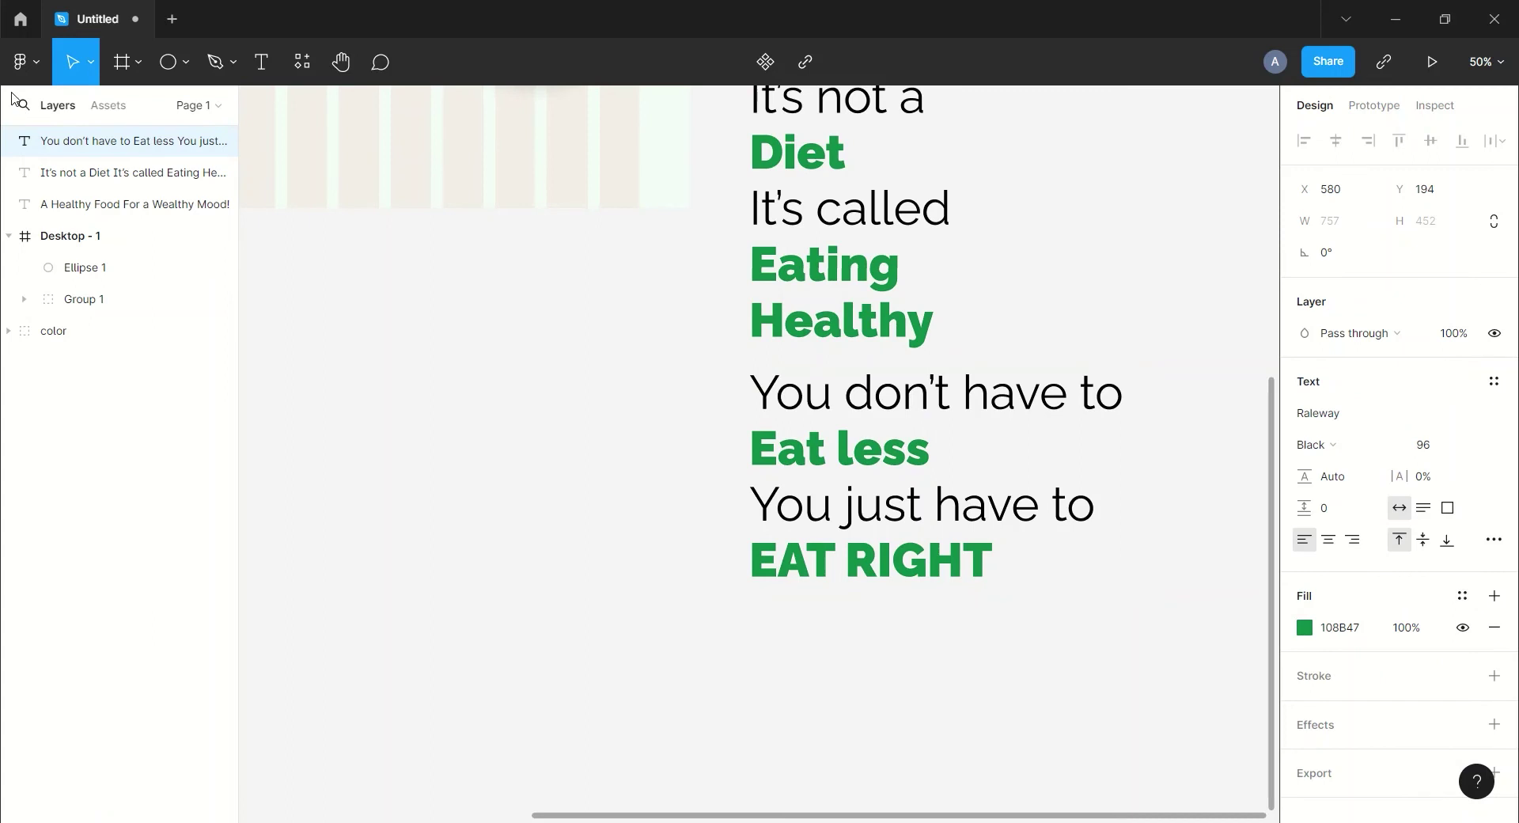
{"action": "key", "text": "Escape"}
Step: Draw a frame about 856 × 598 around the first heading, "A Healthy Food For a Wealthy Mood!"
{"action": "scroll", "coordinate": [1105, 245], "scroll_direction": "up", "scroll_amount": 2}
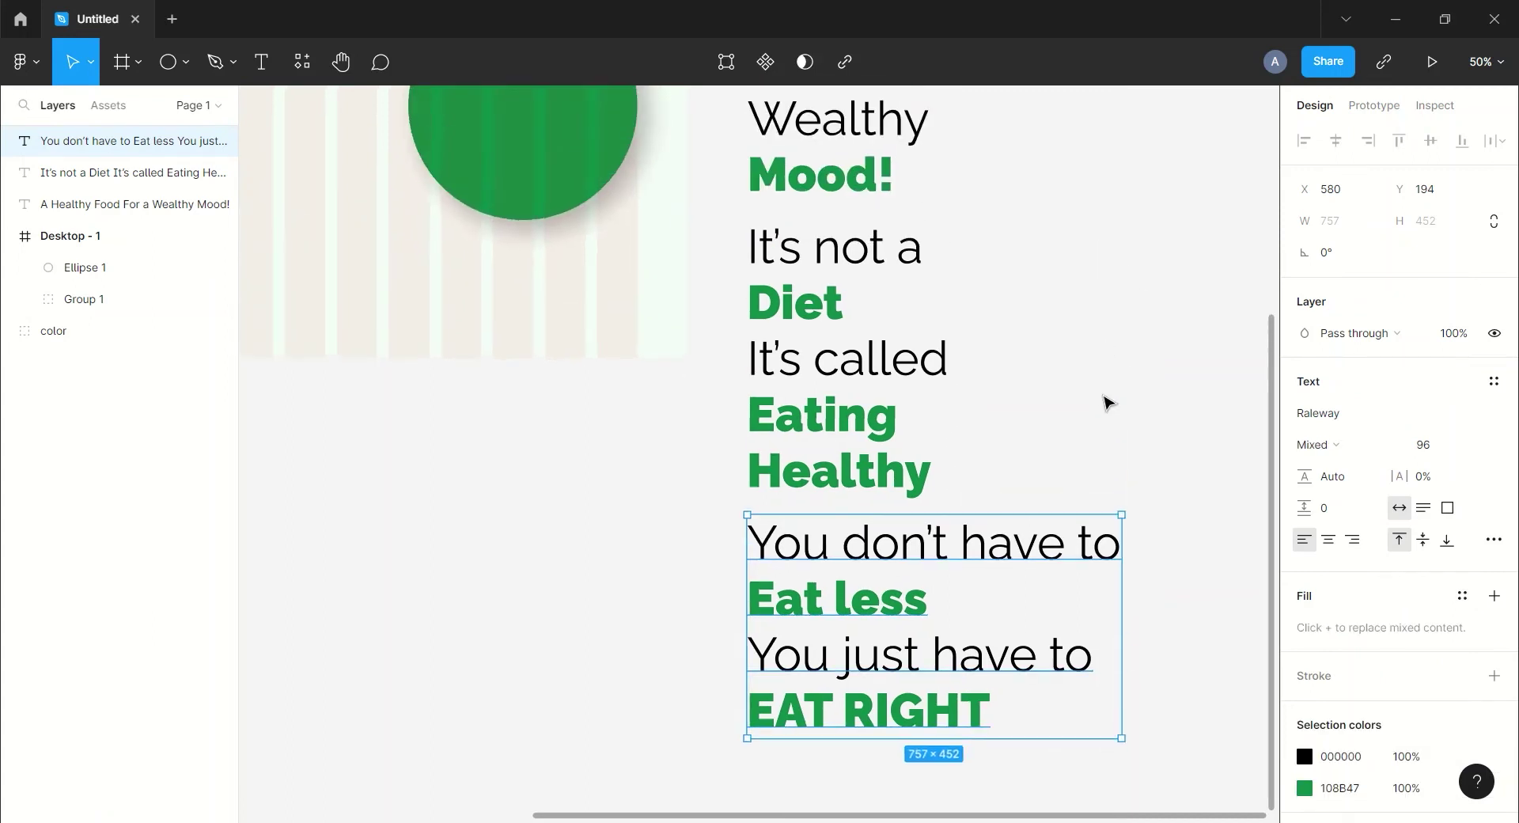
{"action": "key", "text": "ctrl+minus"}
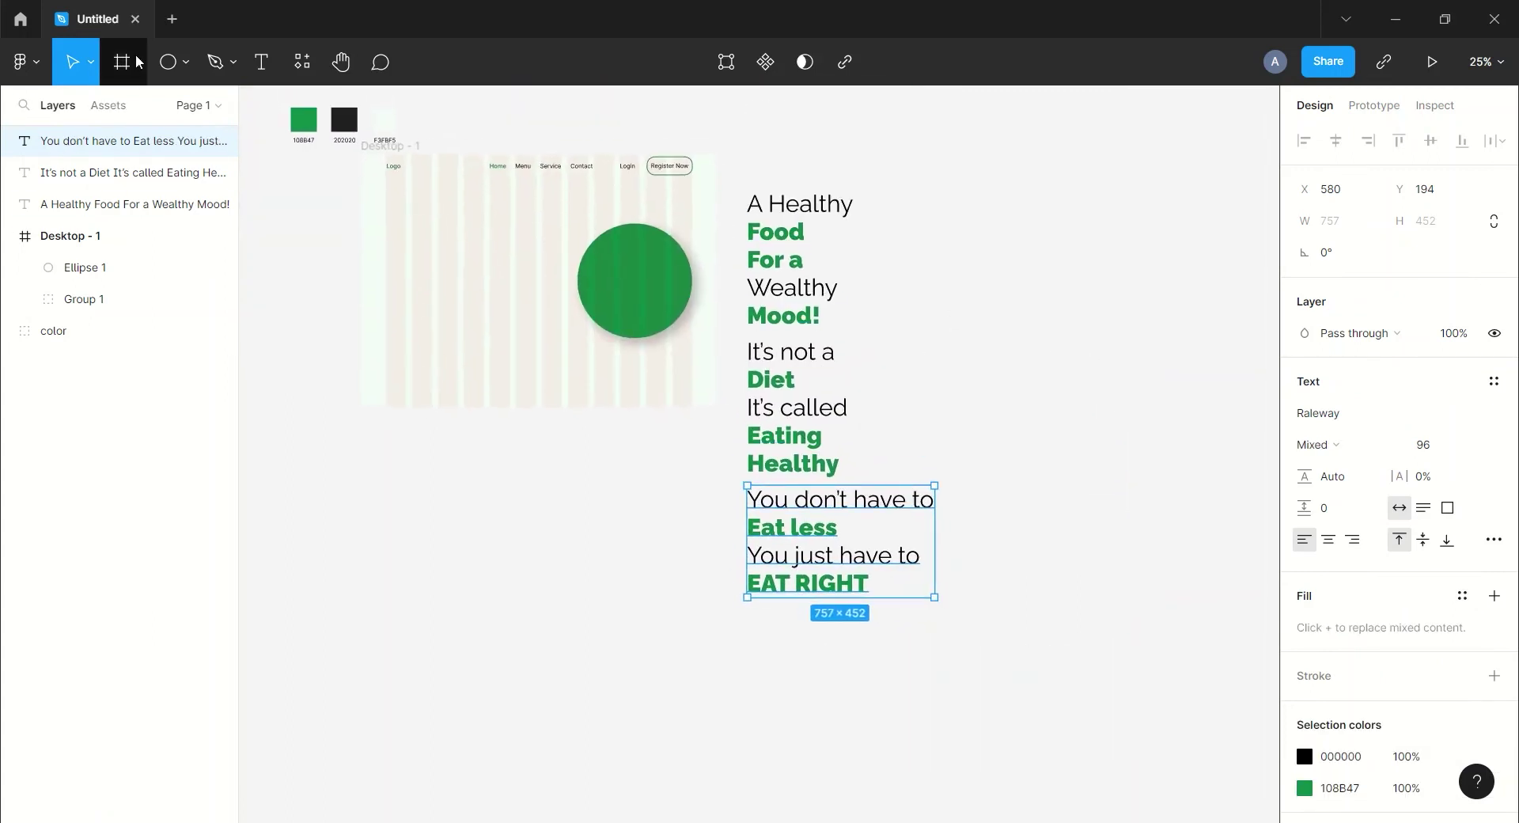
{"action": "left_click", "coordinate": [125, 64]}
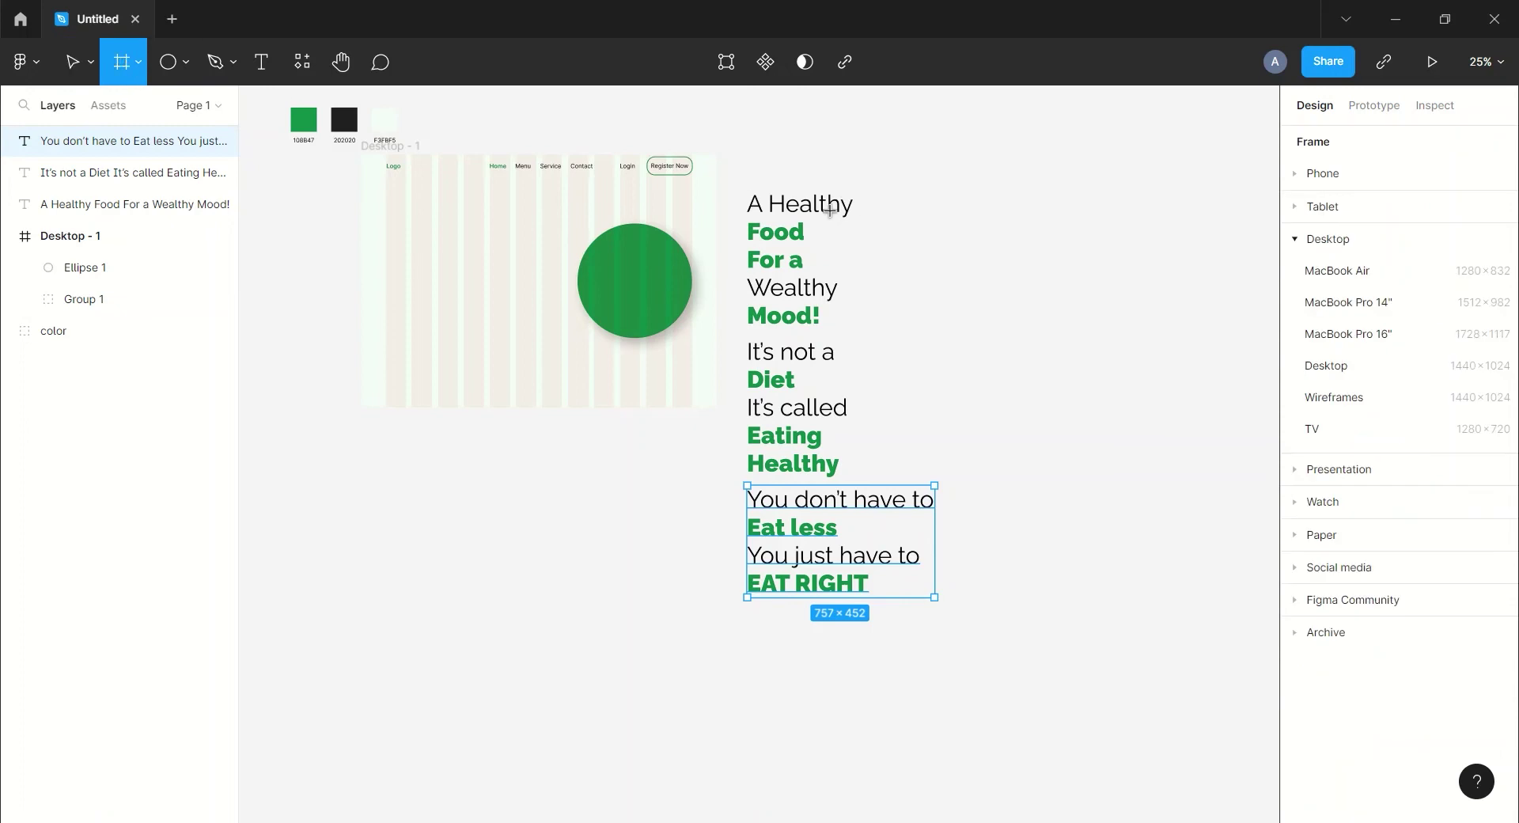
{"action": "left_click_drag", "start_coordinate": [741, 190], "coordinate": [946, 337]}
Step: Nest the "You don't have to" and "It's not a Diet" headings inside the new frame, beneath the first heading's layer
{"action": "left_click", "coordinate": [85, 204]}
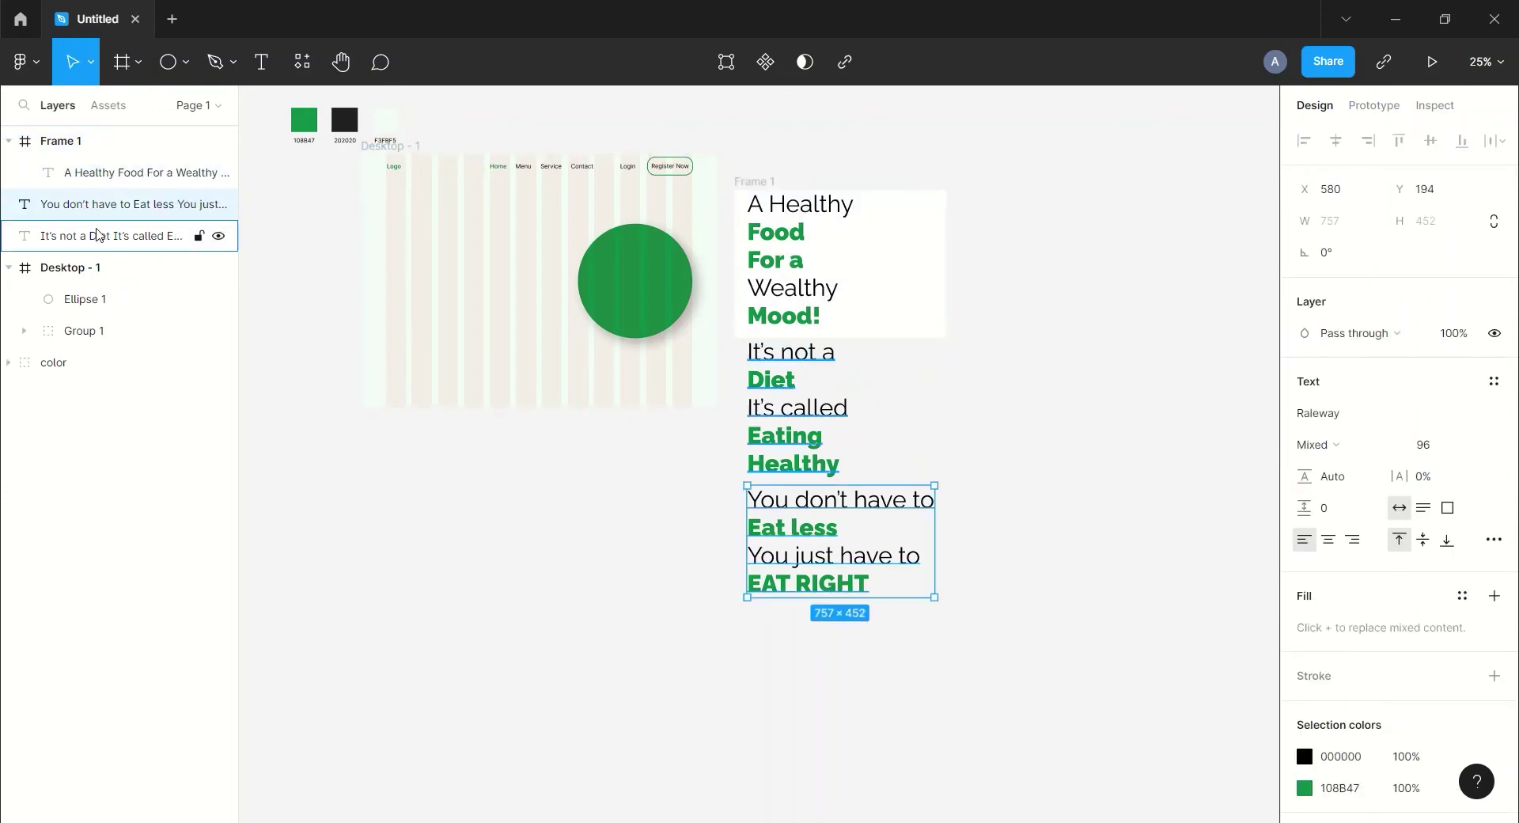
{"action": "left_click", "coordinate": [98, 233], "text": "shift"}
{"action": "left_click_drag", "start_coordinate": [97, 233], "coordinate": [90, 196]}
{"action": "mouse_move", "coordinate": [93, 187]}
{"action": "left_mouse_down"}
{"action": "mouse_move", "coordinate": [95, 200]}
{"action": "mouse_move", "coordinate": [92, 166]}
{"action": "mouse_move", "coordinate": [101, 196]}
{"action": "mouse_move", "coordinate": [117, 174]}
{"action": "mouse_move", "coordinate": [101, 252]}
{"action": "left_mouse_up"}
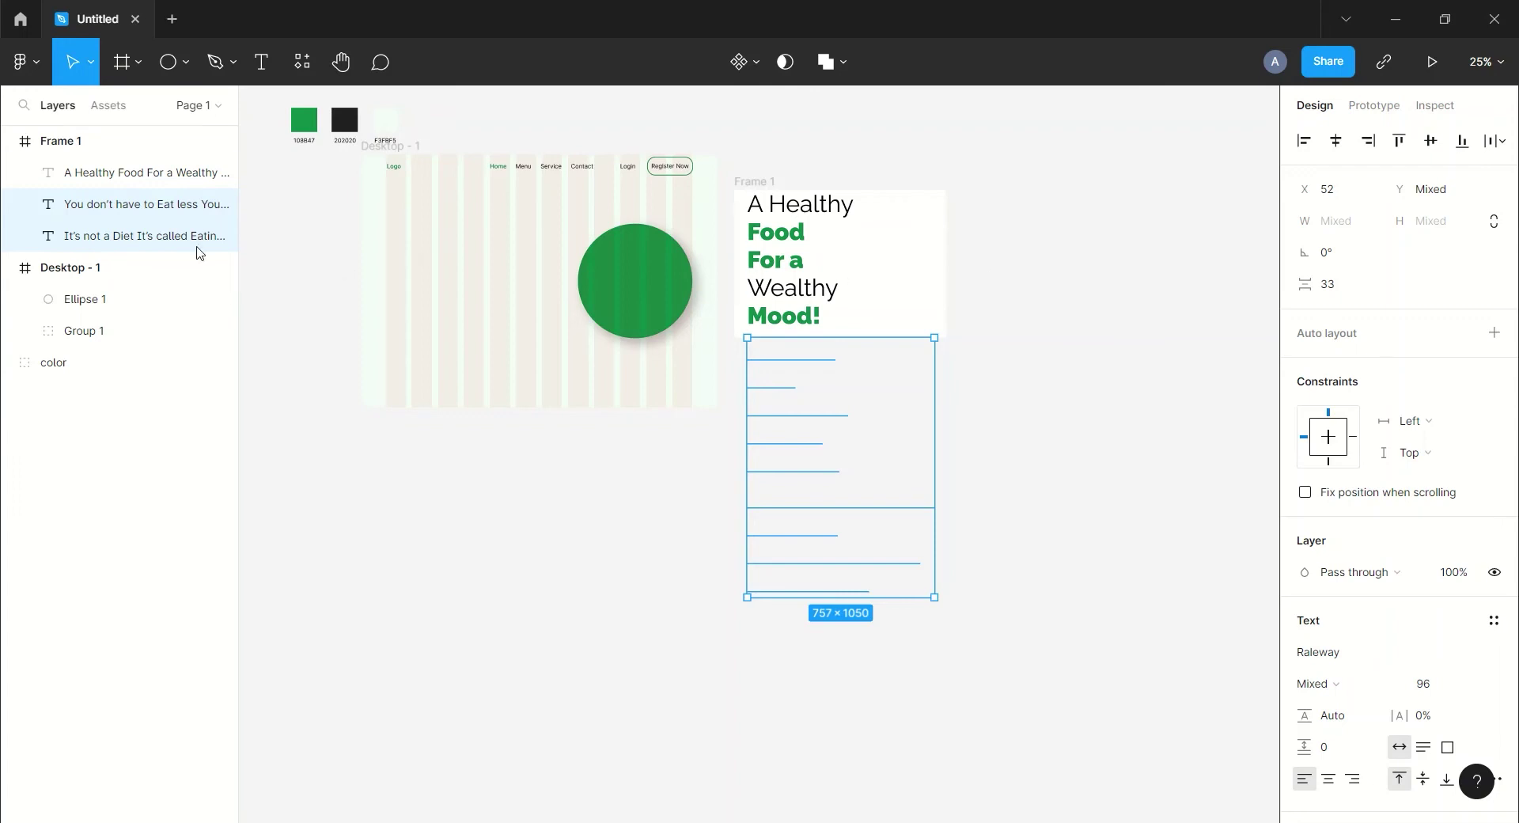
Step: Reorder the "It's not a Diet" layer above "You don't have to" inside the frame and collapse the frame's layer list
{"action": "left_click", "coordinate": [383, 484]}
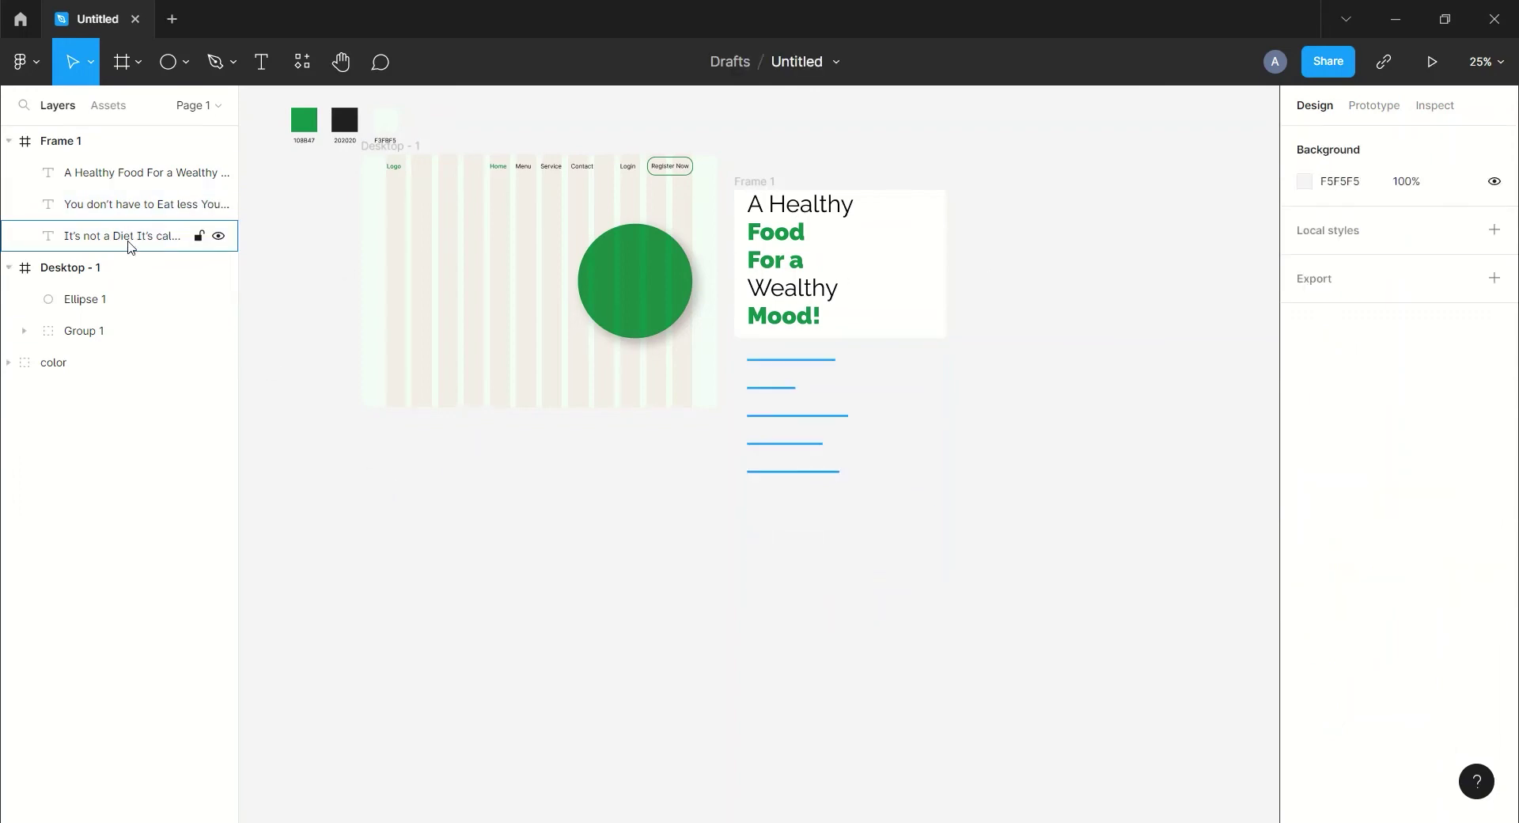
{"action": "left_click_drag", "start_coordinate": [126, 238], "coordinate": [123, 207]}
{"action": "left_click", "coordinate": [8, 141]}
Step: Hide the white FFFFFF fill of the frame holding the headings
{"action": "left_click_drag", "start_coordinate": [530, 491], "coordinate": [607, 534]}
{"action": "left_click", "coordinate": [1014, 420]}
{"action": "left_click", "coordinate": [835, 229]}
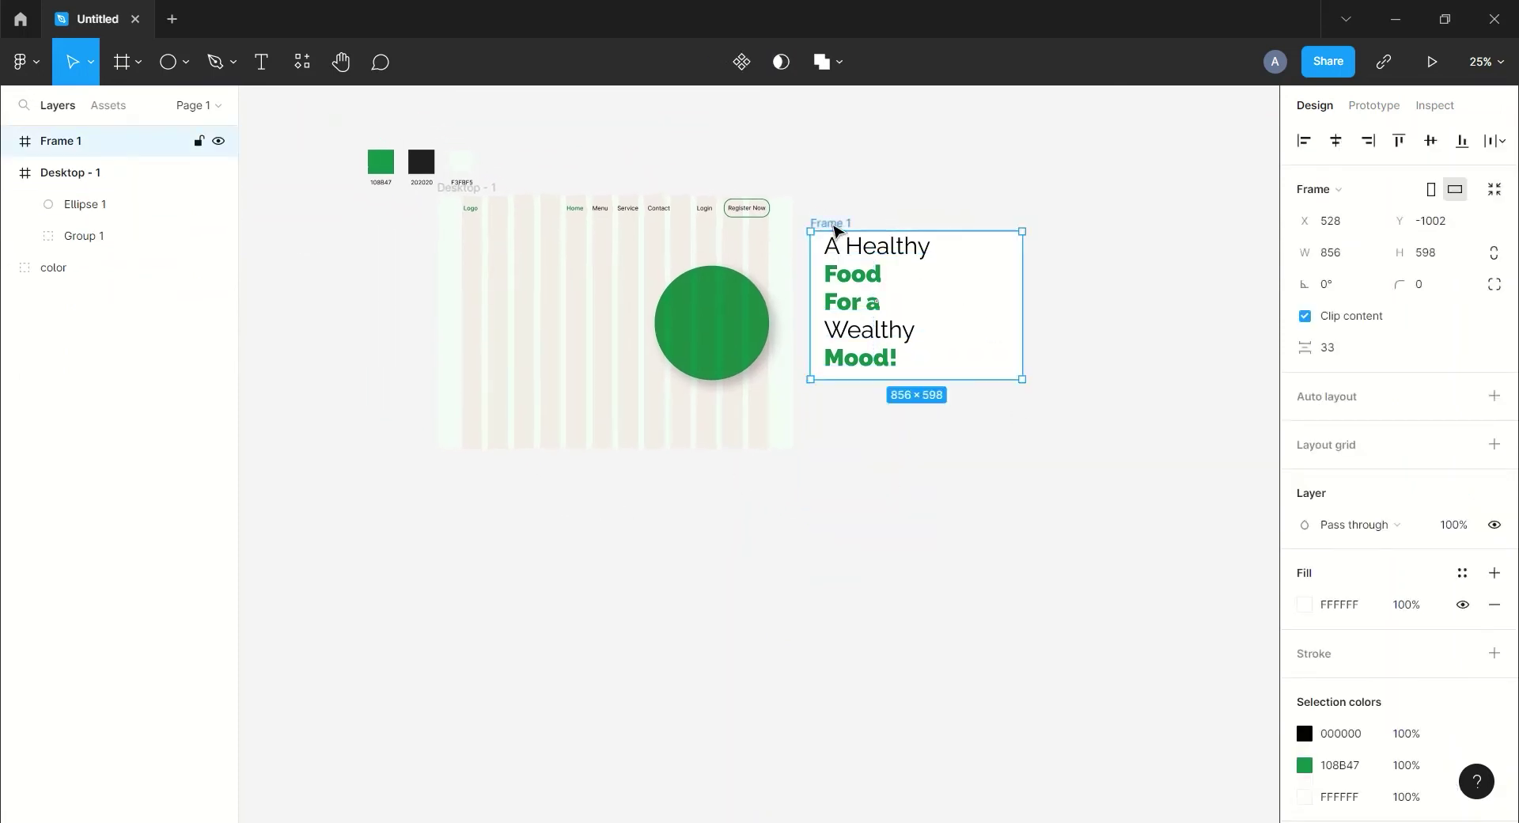
{"action": "left_click", "coordinate": [1462, 605]}
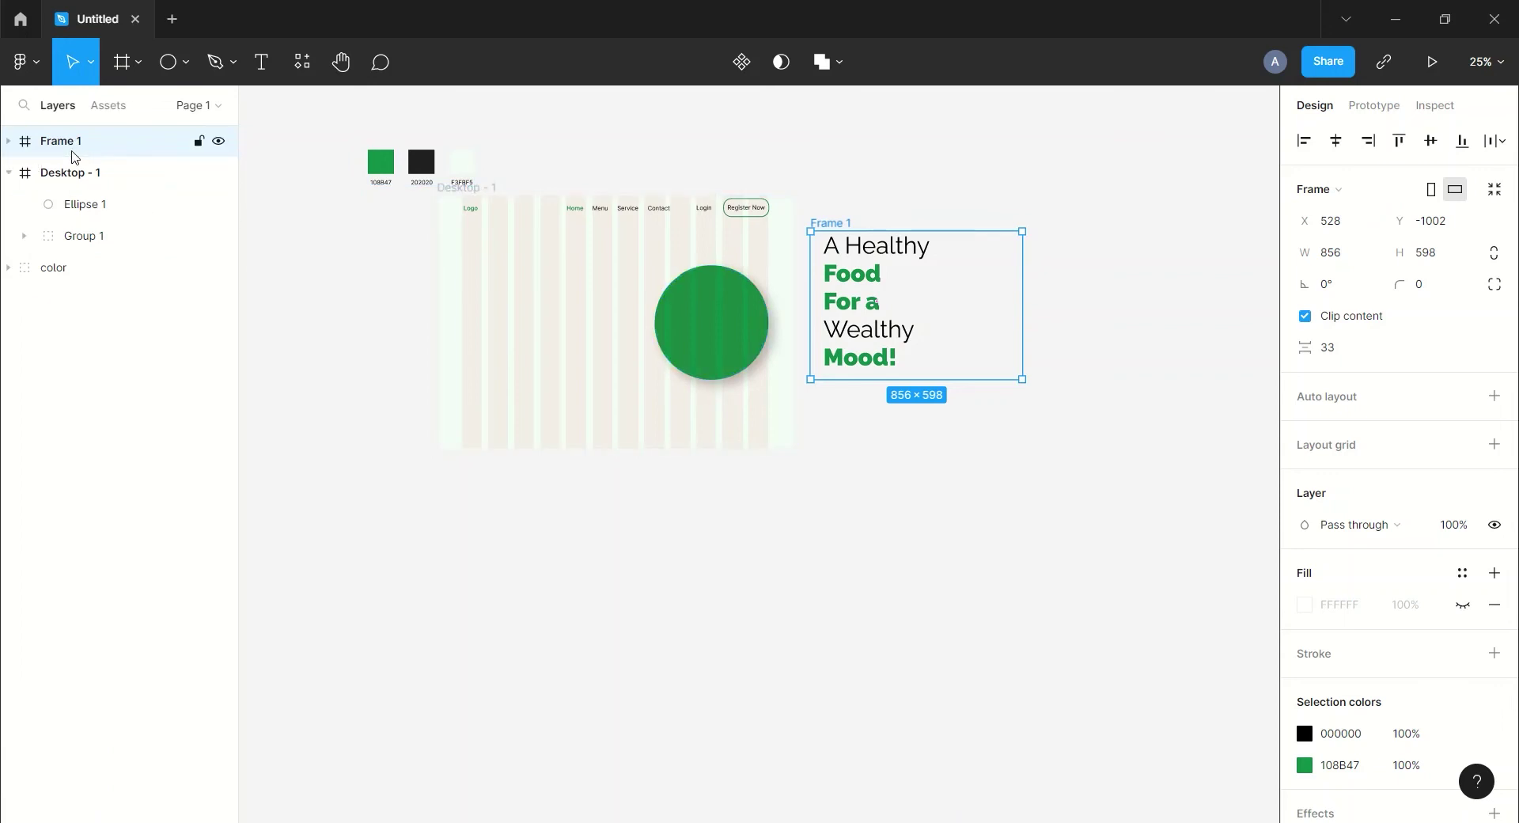
Step: Move the headings frame into the desktop frame beside the green circle, at about X 162, Y 213
{"action": "left_click_drag", "start_coordinate": [840, 225], "coordinate": [508, 247]}
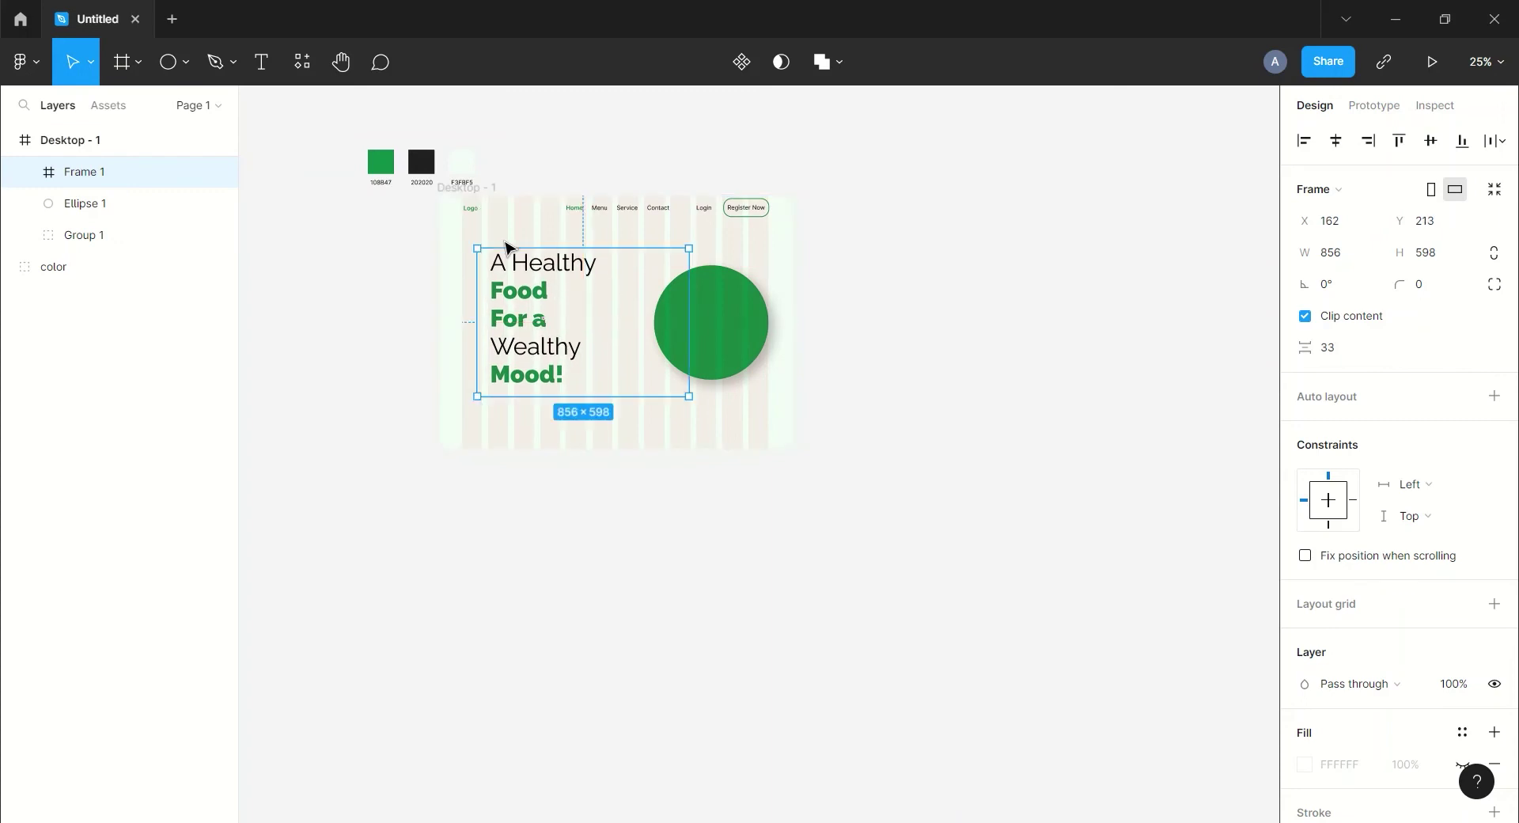
{"action": "left_click", "coordinate": [948, 270]}
{"action": "left_click_drag", "start_coordinate": [834, 243], "coordinate": [1150, 399]}
{"action": "key", "text": "ctrl+plus"}
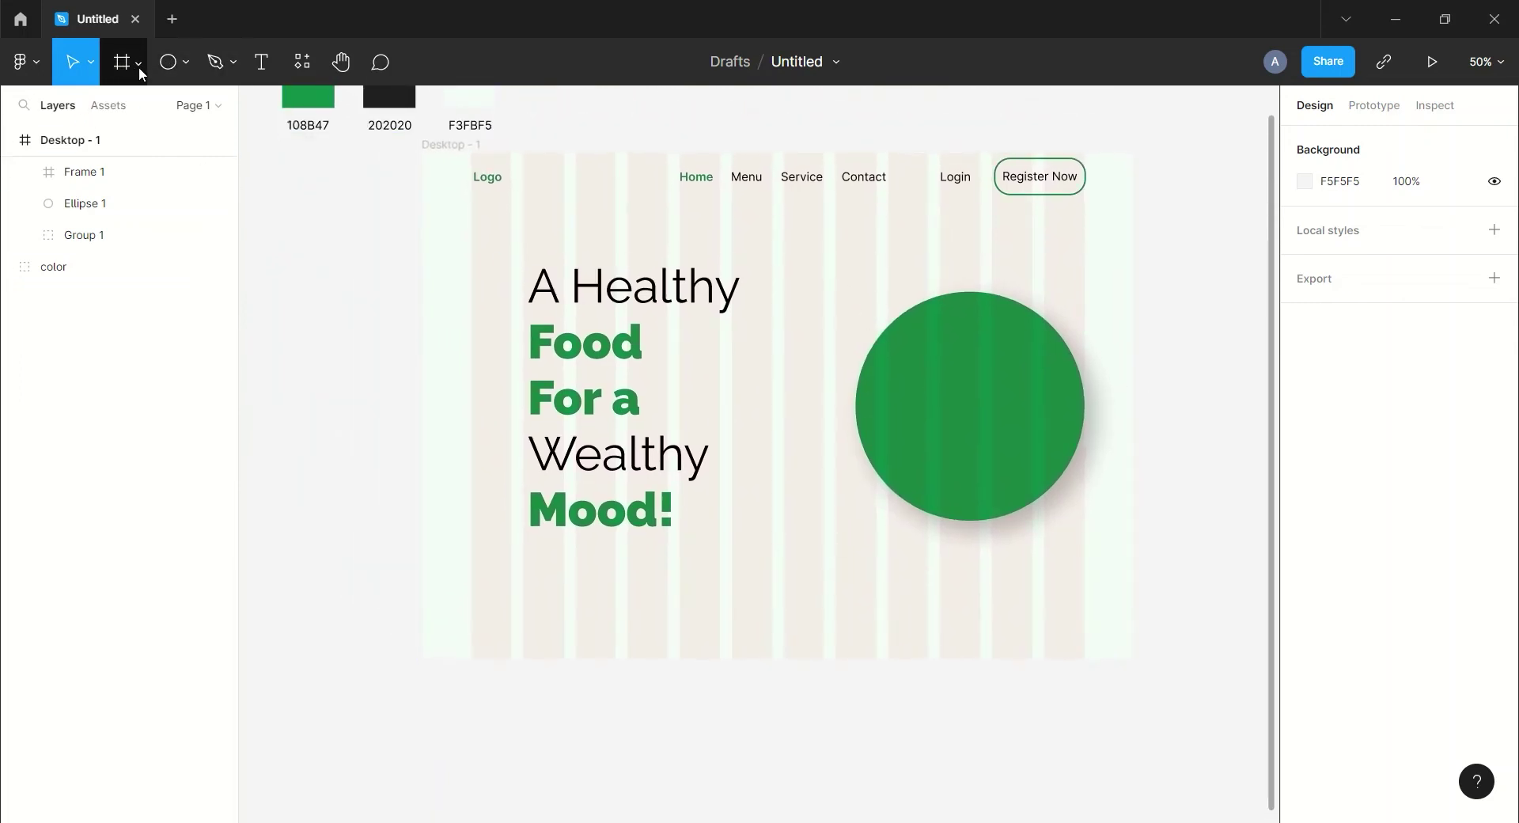
Step: Draw a rectangle about 253 × 138 on the empty canvas outside the desktop frame, beside the hero headings
{"action": "left_click", "coordinate": [182, 64]}
{"action": "left_click", "coordinate": [132, 111]}
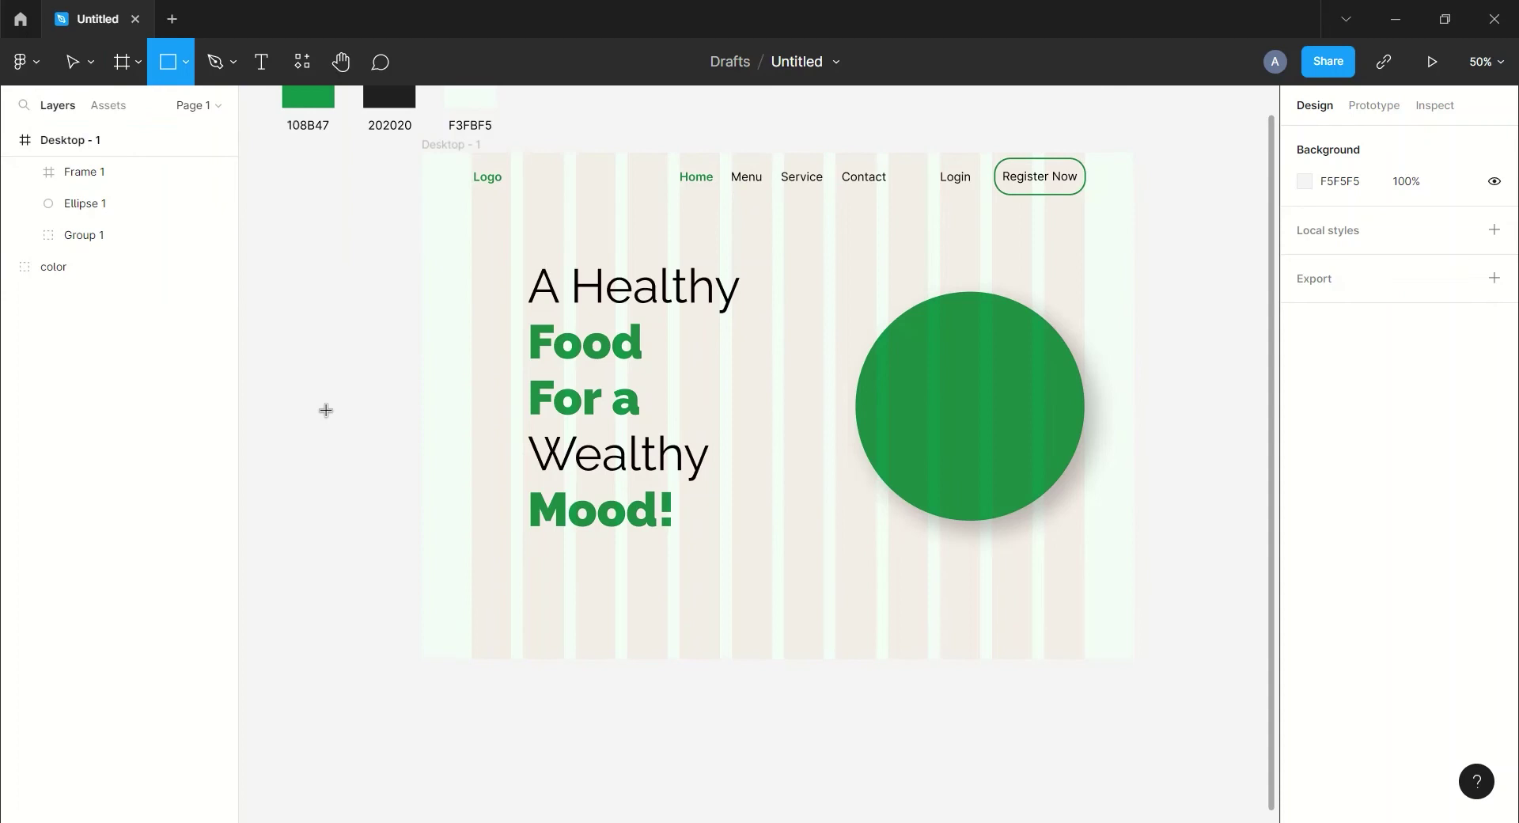
{"action": "mouse_move", "coordinate": [265, 375]}
{"action": "left_mouse_down"}
{"action": "mouse_move", "coordinate": [370, 464]}
{"action": "mouse_move", "coordinate": [390, 444]}
{"action": "left_mouse_up"}
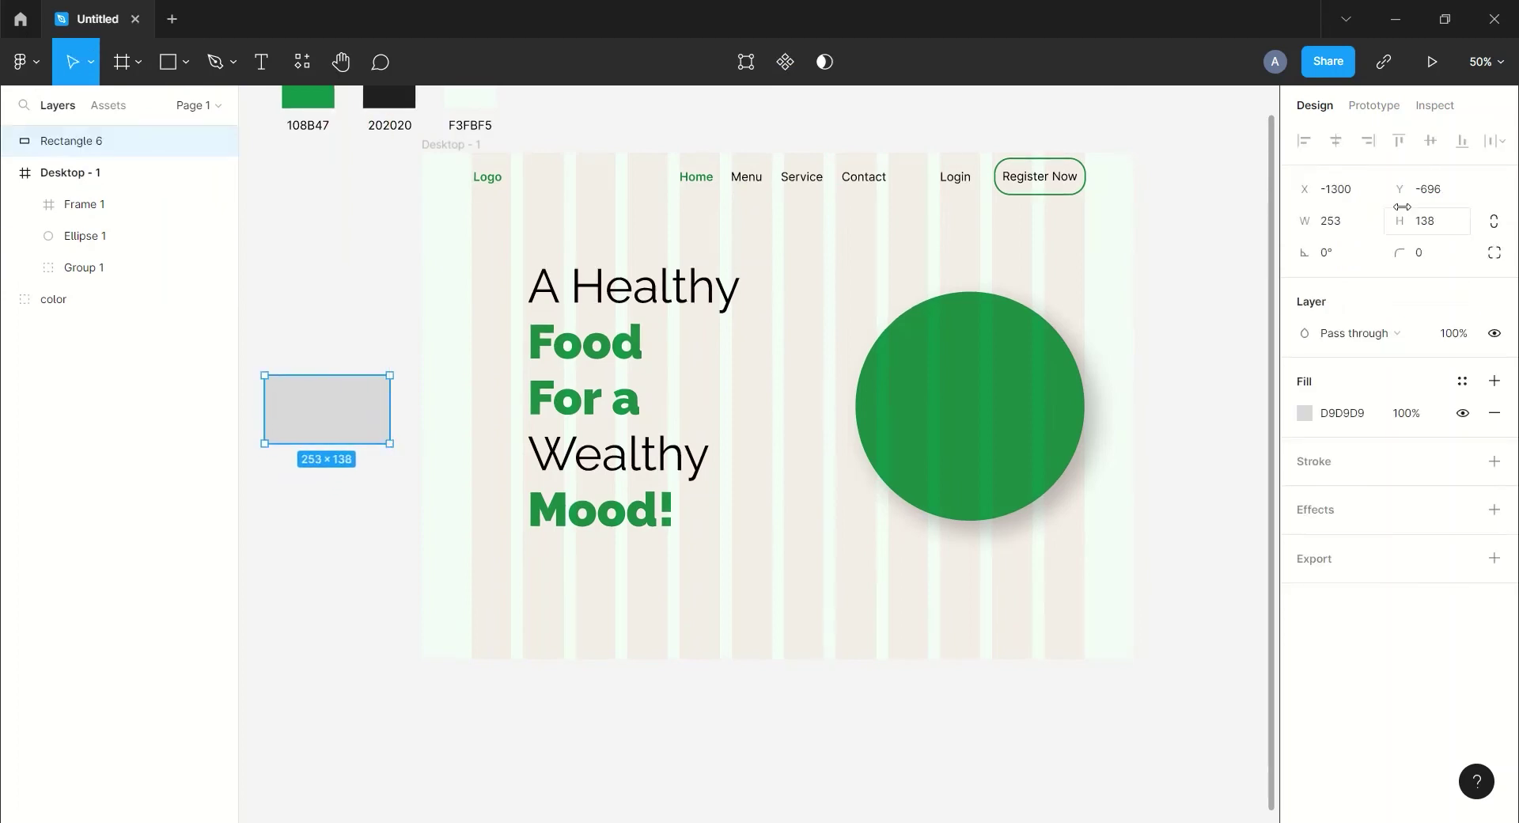
Step: Resize the new rectangle to 180 × 70 and round its corners with a radius of 30
{"action": "left_click", "coordinate": [1326, 229]}
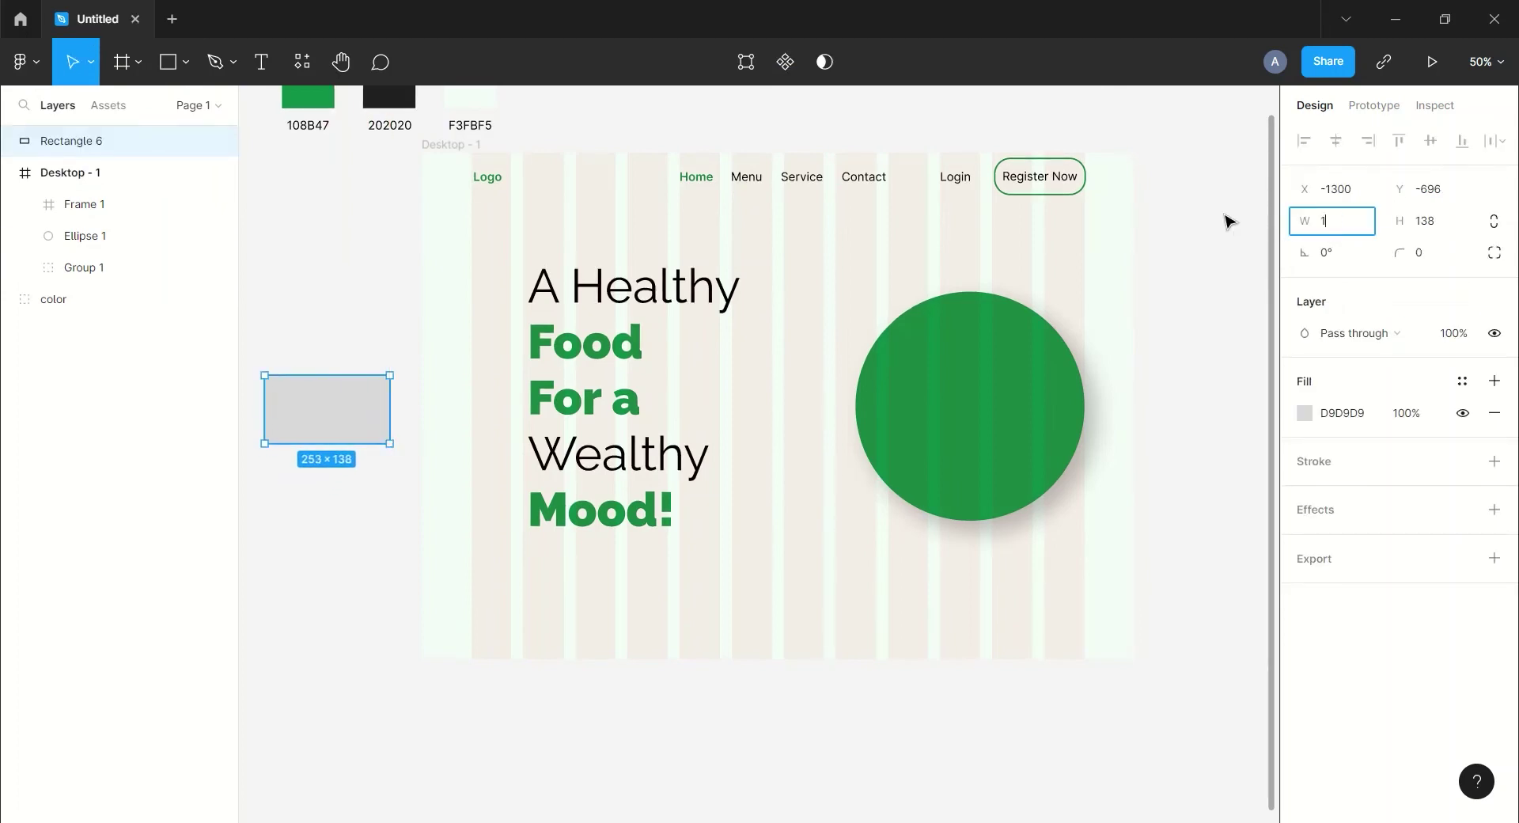
{"action": "left_click", "coordinate": [1434, 225]}
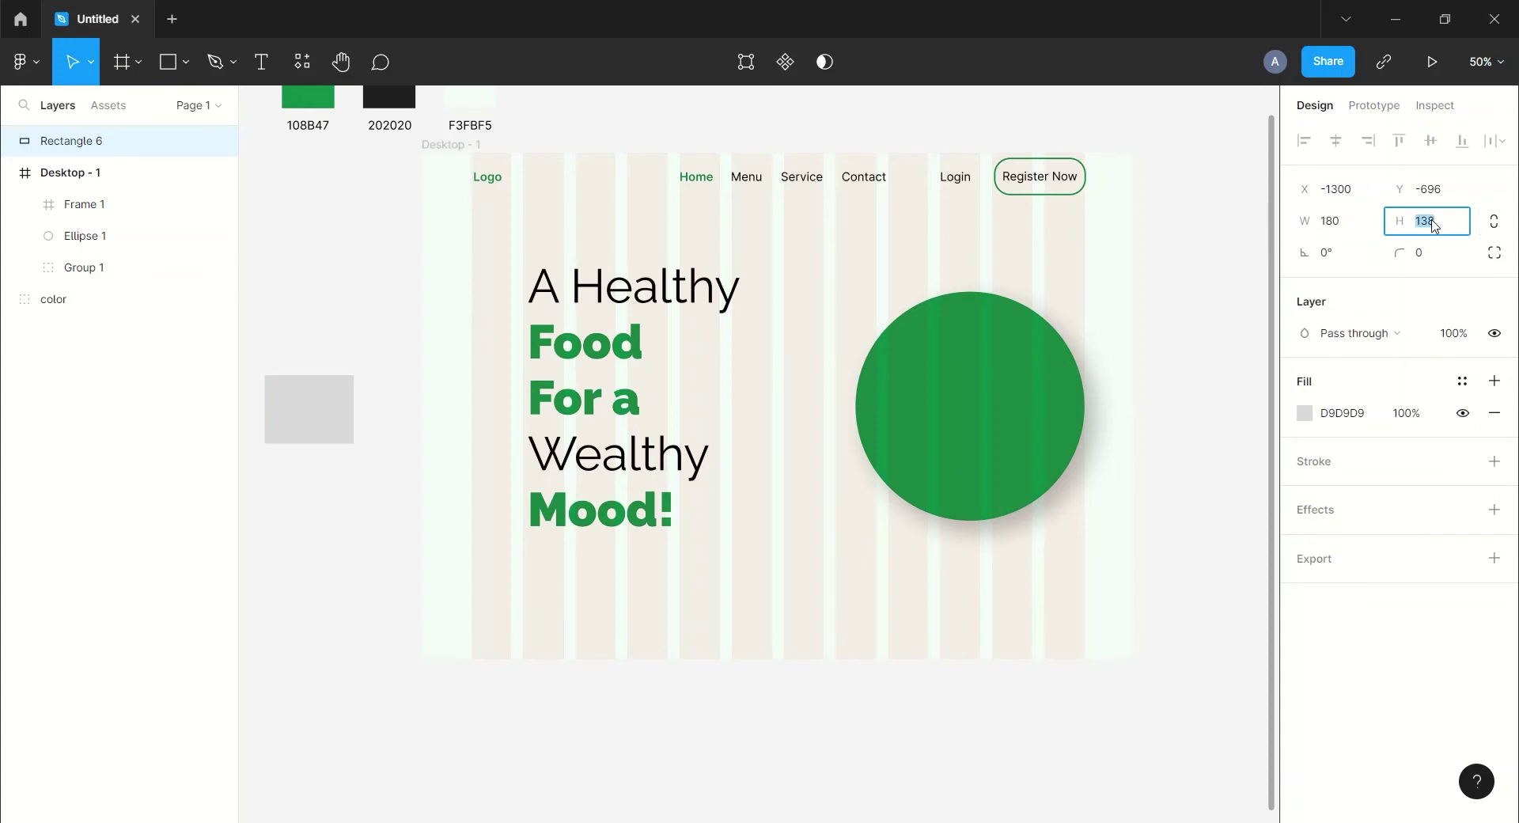
{"action": "type", "text": "70"}
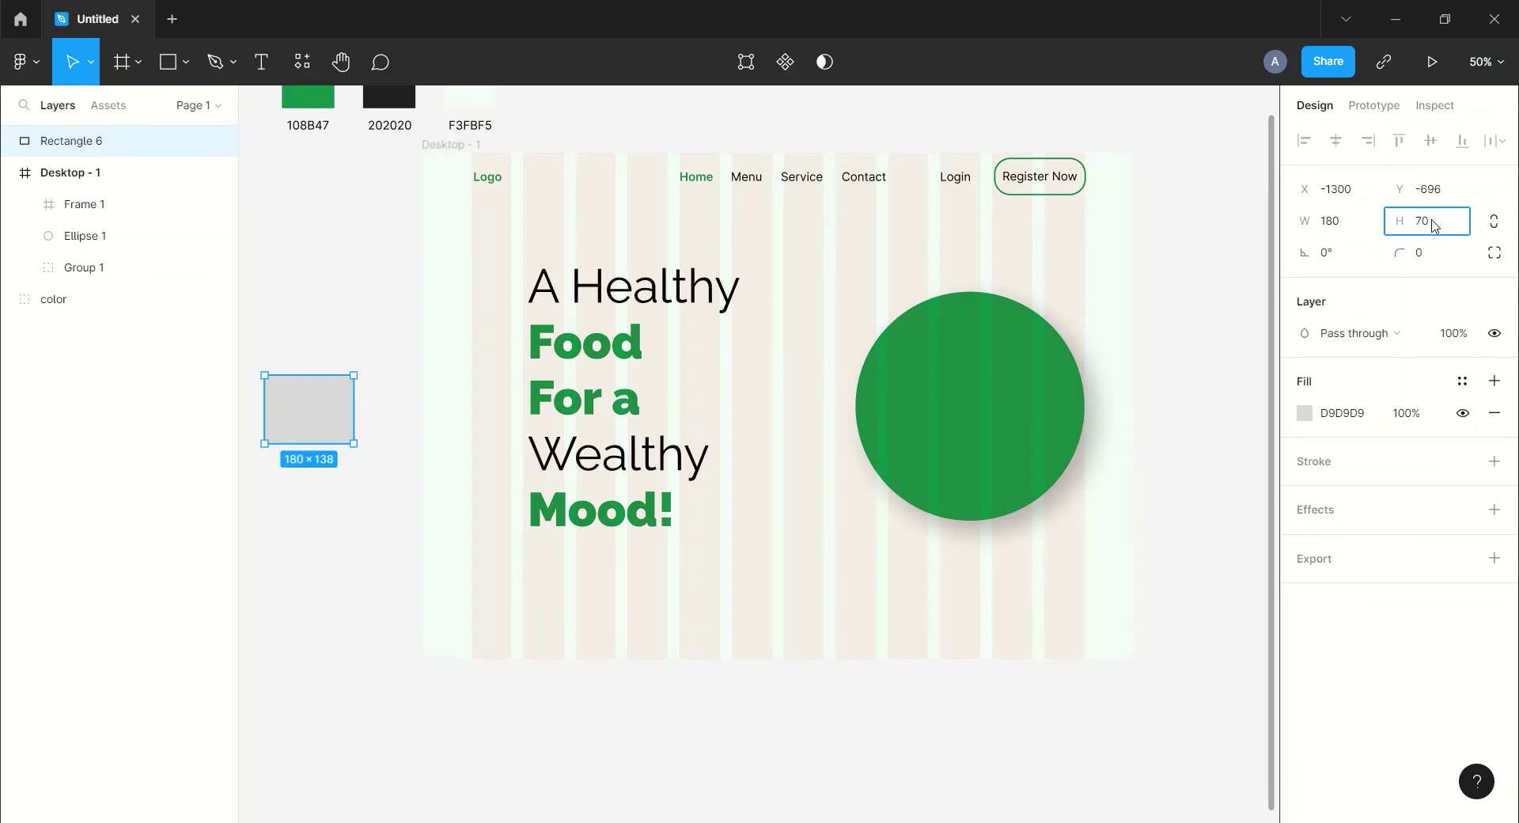
{"action": "left_click", "coordinate": [1438, 254]}
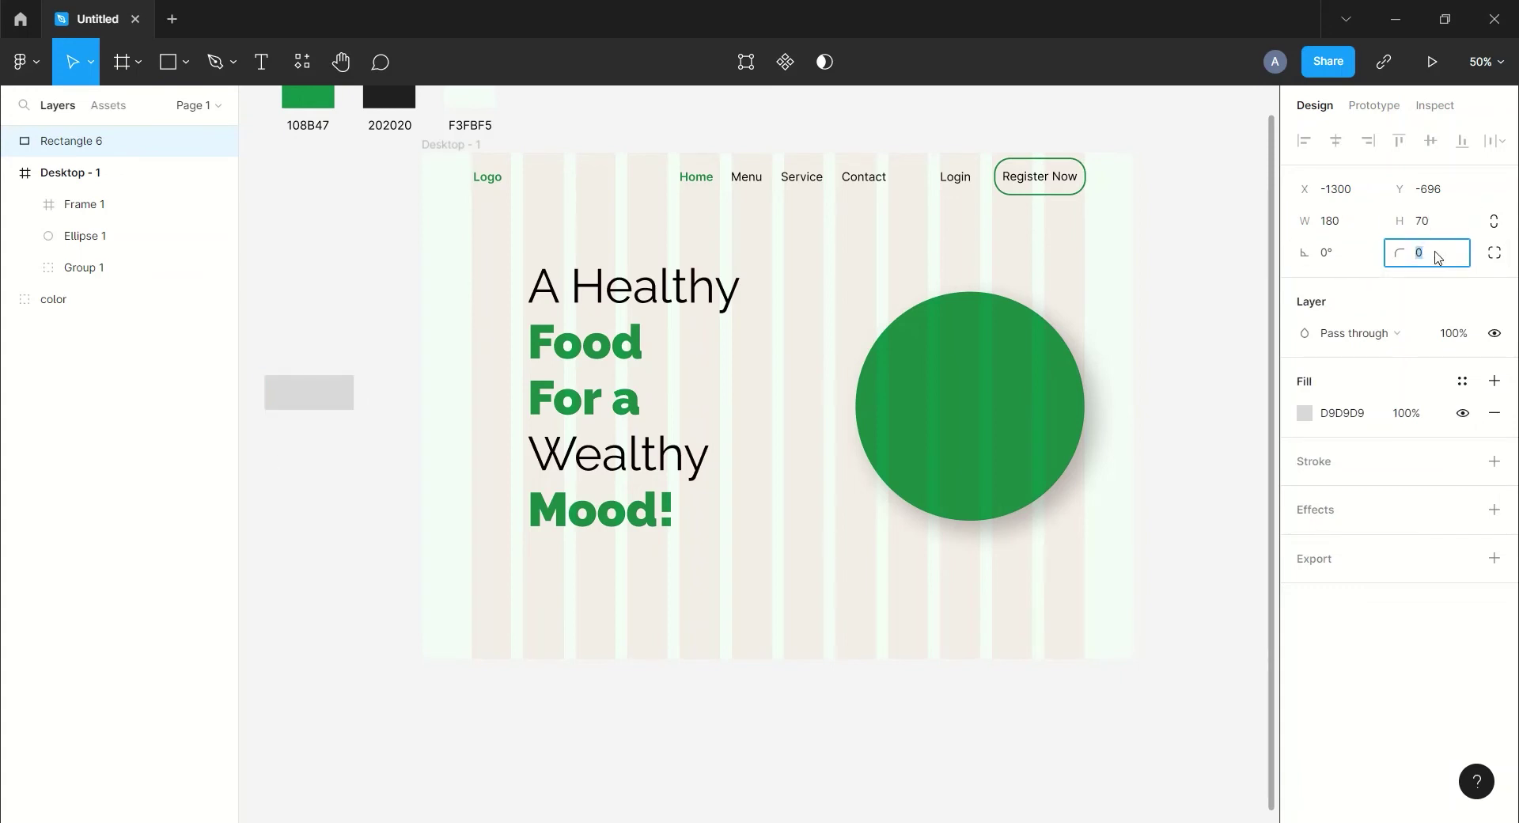
{"action": "key", "text": "Return"}
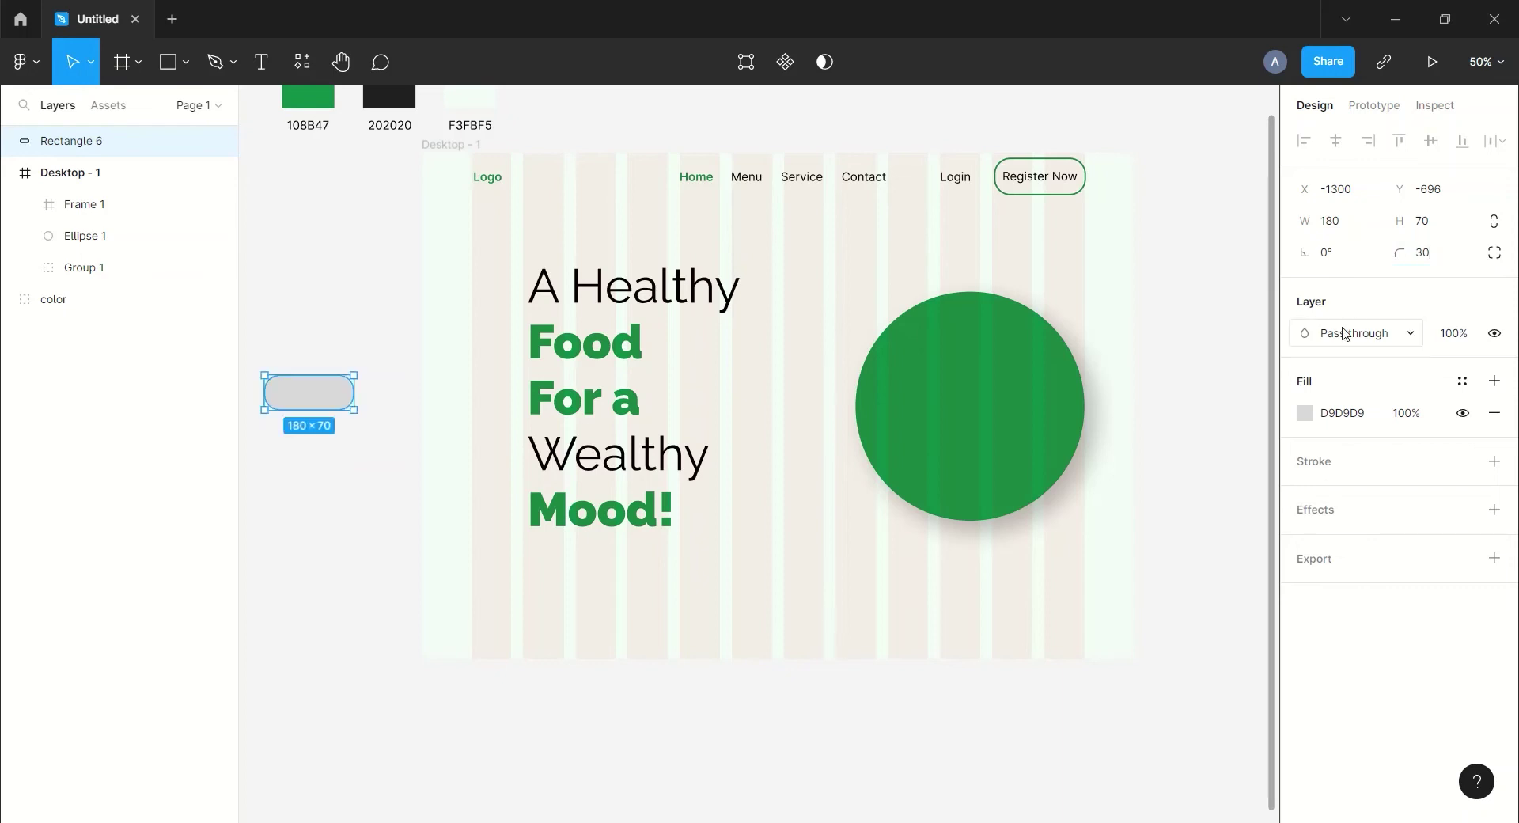
Step: Fill the rounded rectangle with the document's green colour 108B47
{"action": "left_click", "coordinate": [1306, 412]}
{"action": "left_click", "coordinate": [1072, 602]}
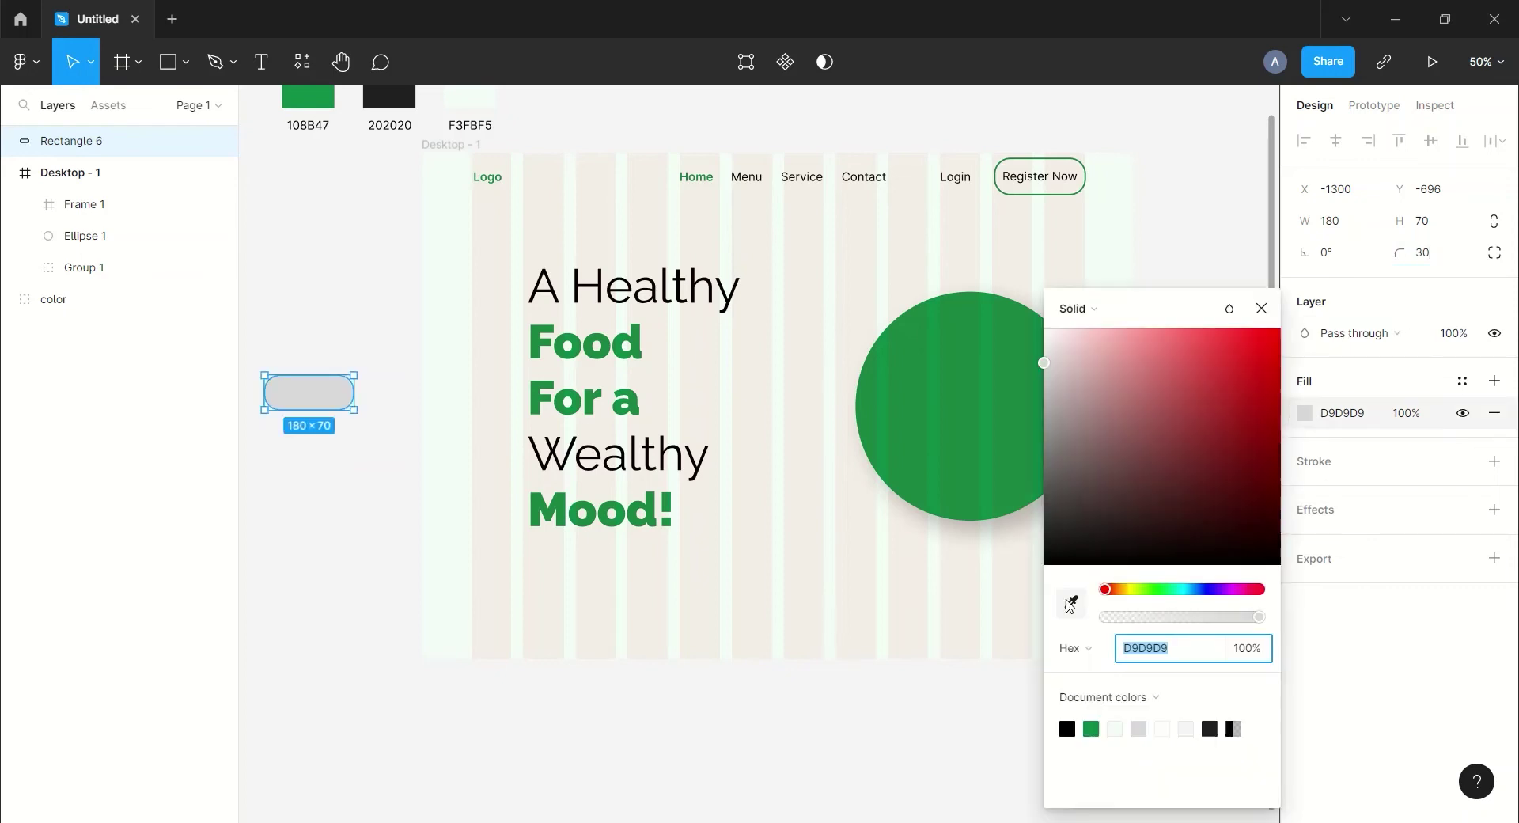
{"action": "left_click", "coordinate": [1096, 727]}
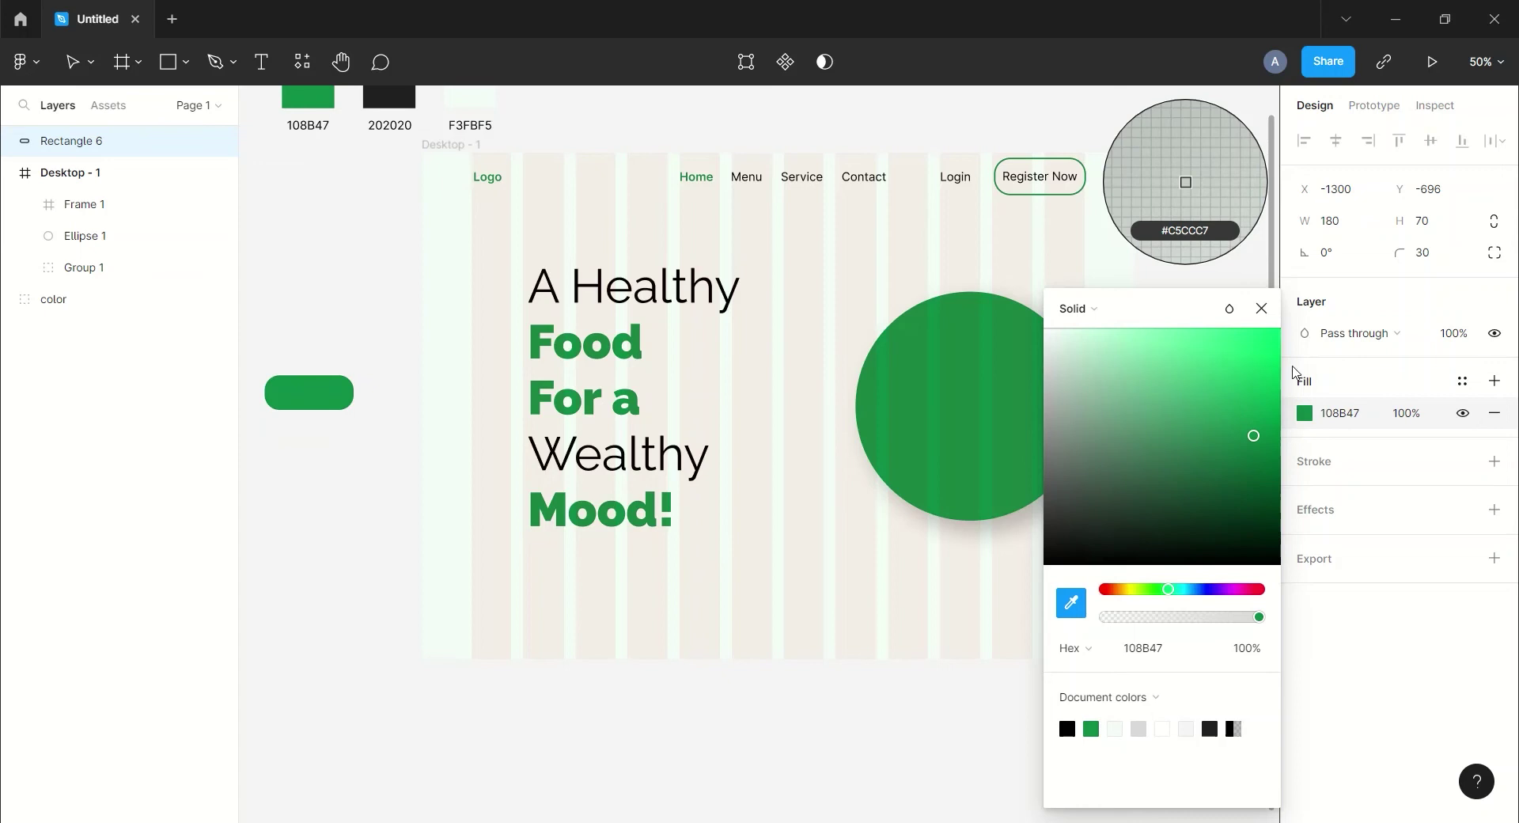
{"action": "left_click", "coordinate": [1262, 309]}
{"action": "left_click", "coordinate": [72, 62]}
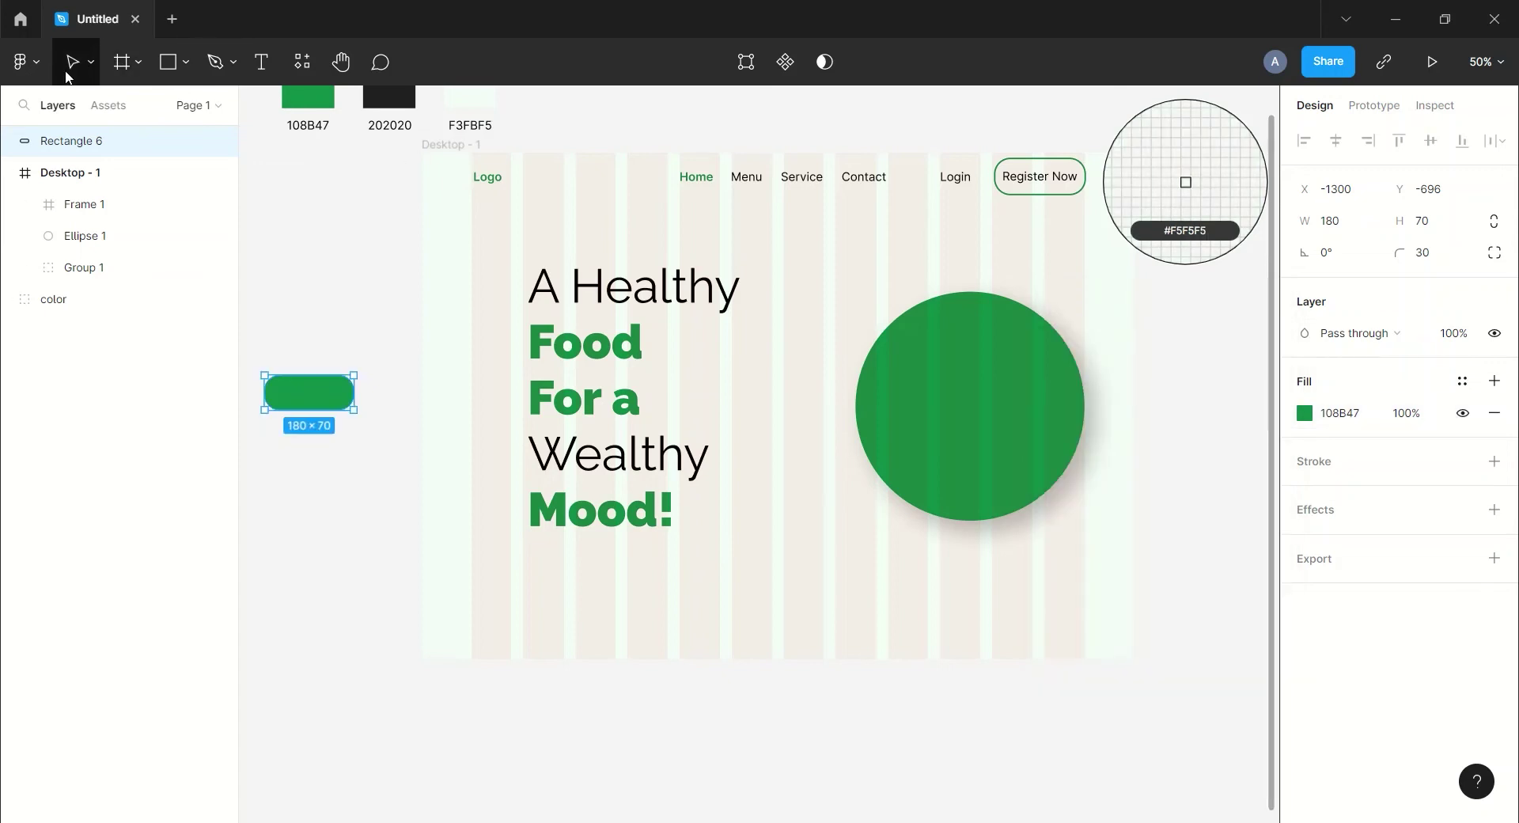
Step: Add a "Register Now" text on the canvas above the green rounded rectangle
{"action": "left_click", "coordinate": [251, 103]}
{"action": "left_click", "coordinate": [251, 63]}
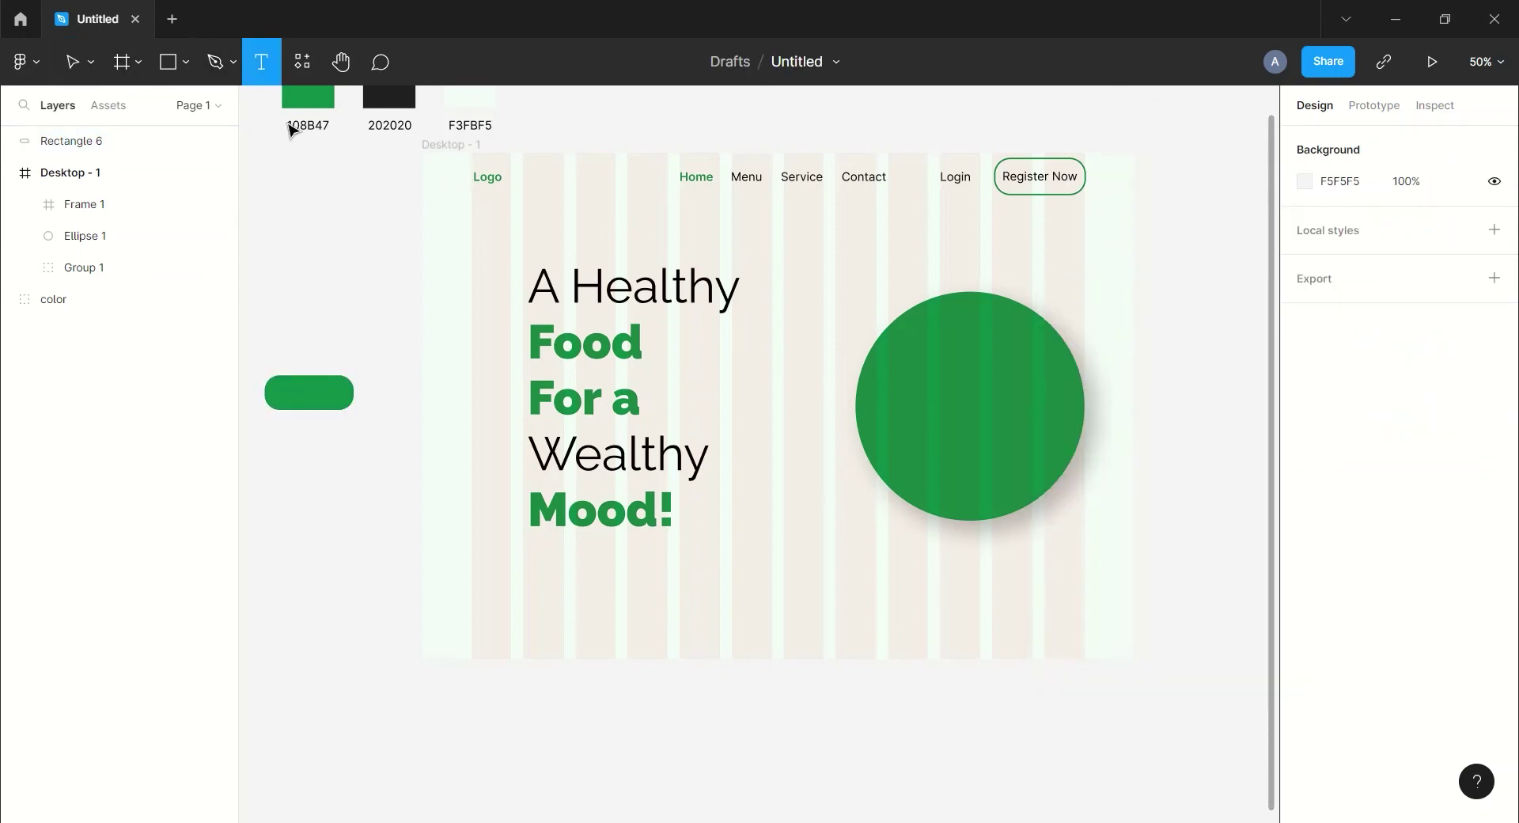
{"action": "left_click", "coordinate": [312, 289]}
{"action": "type", "text": "Re"}
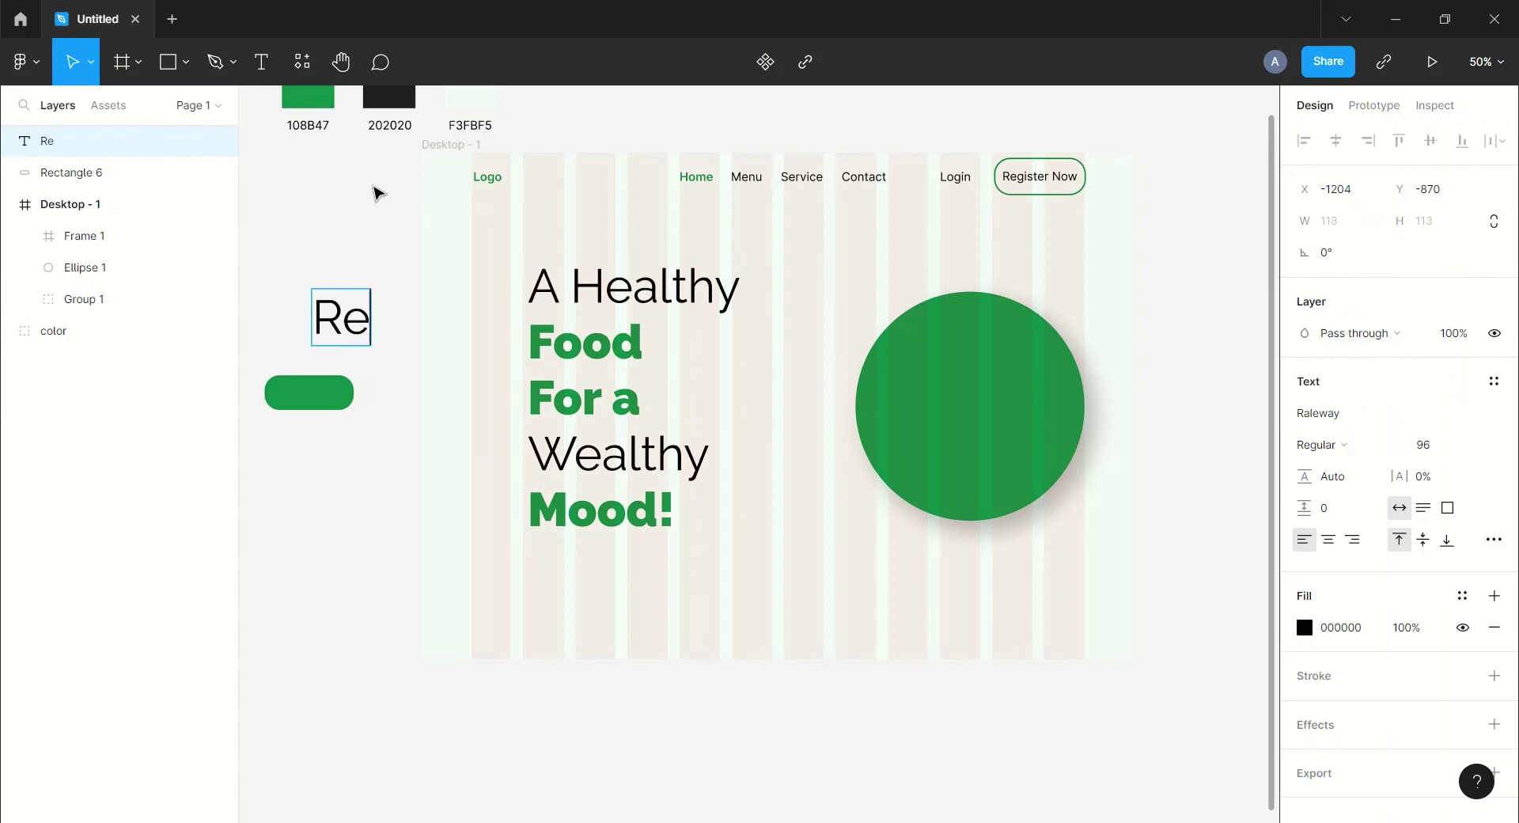
{"action": "type", "text": "giste"}
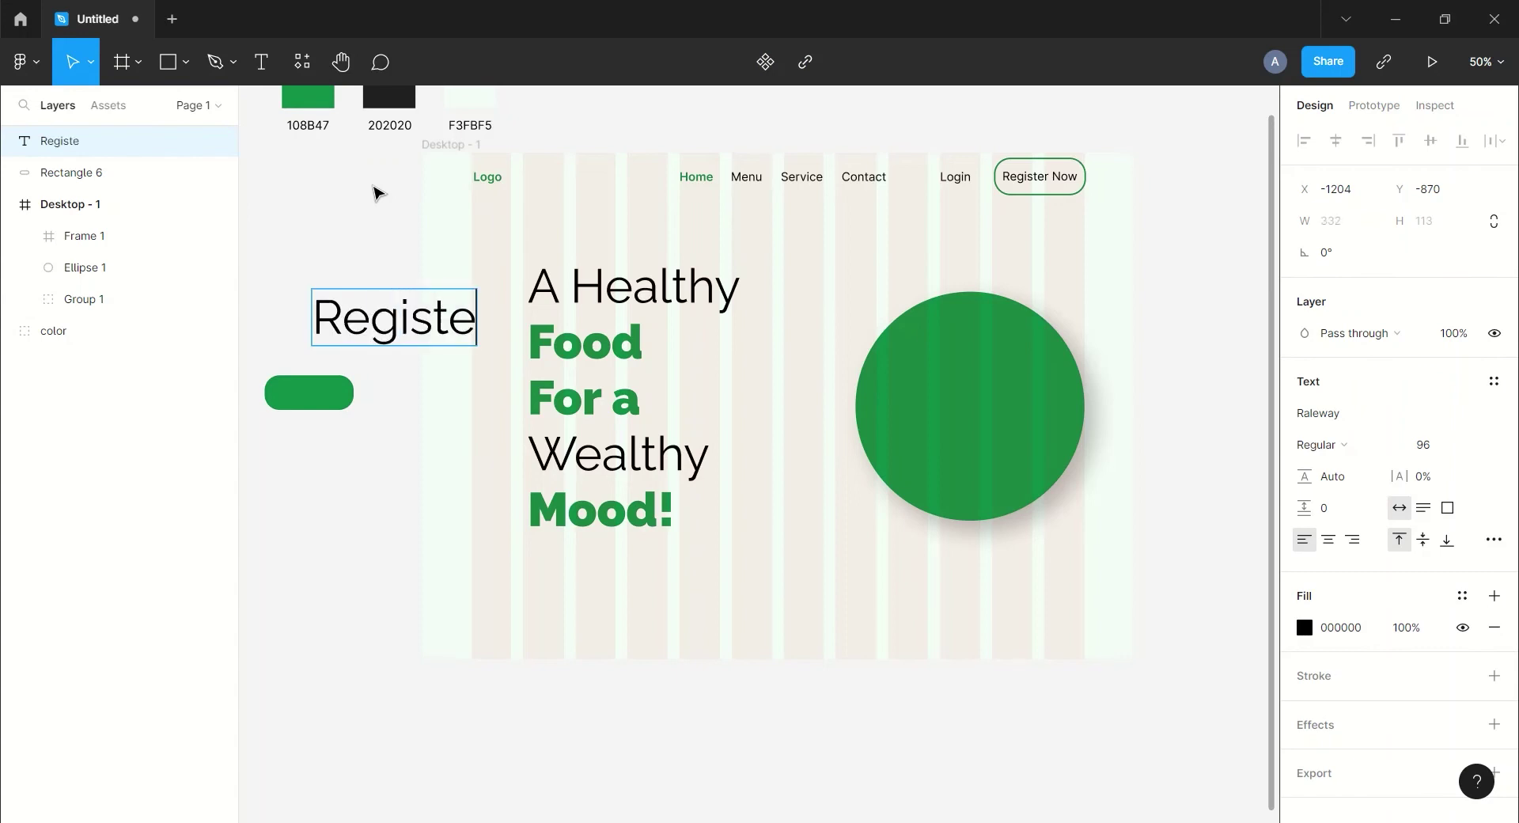
{"action": "type", "text": "r Now"}
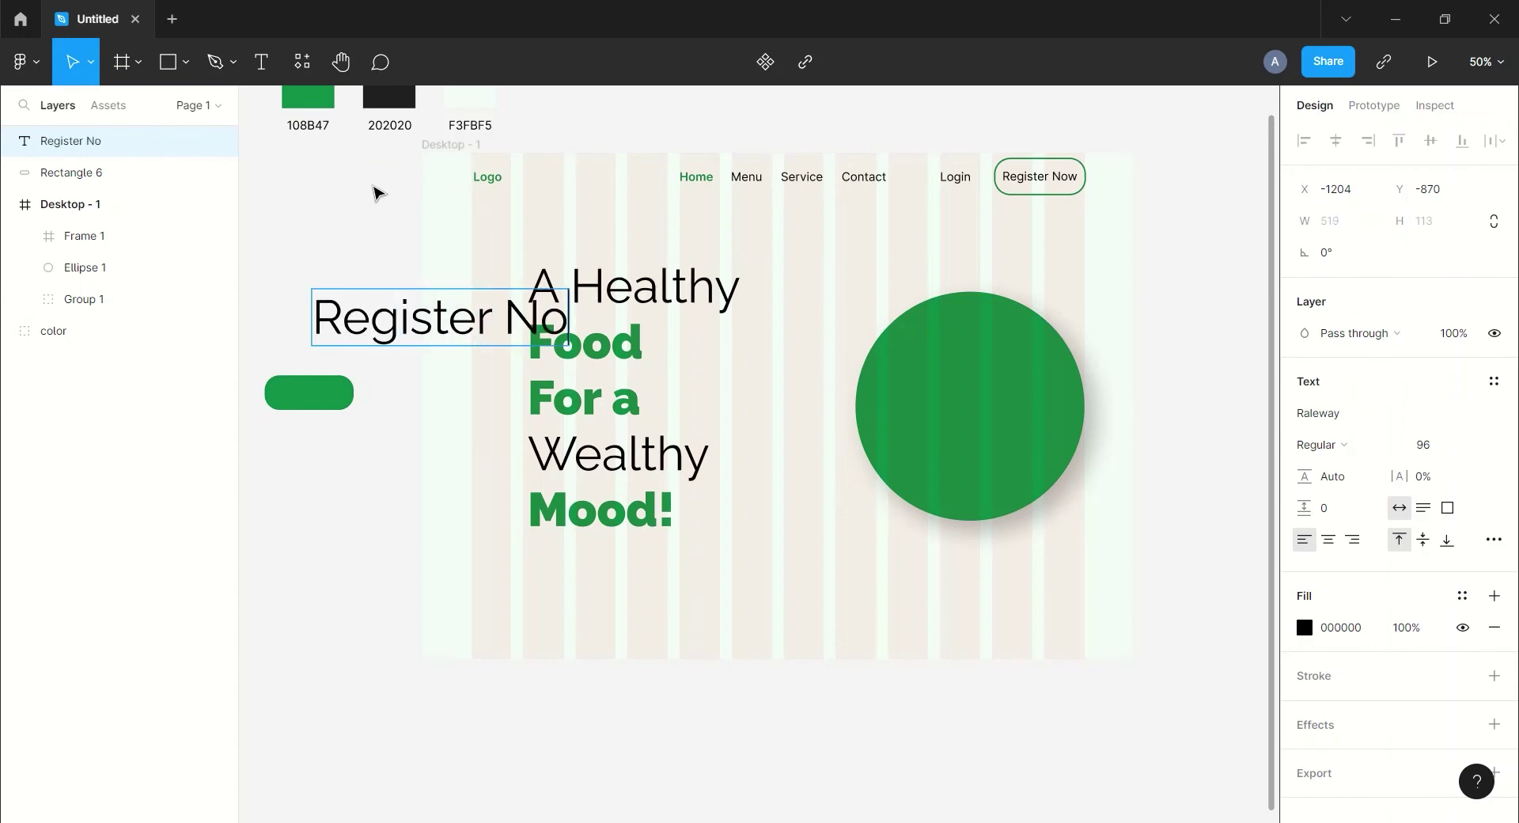
Step: Try to change the "Register Now" text to the Inter font at size 24 while it is still being edited
{"action": "left_click", "coordinate": [1343, 414]}
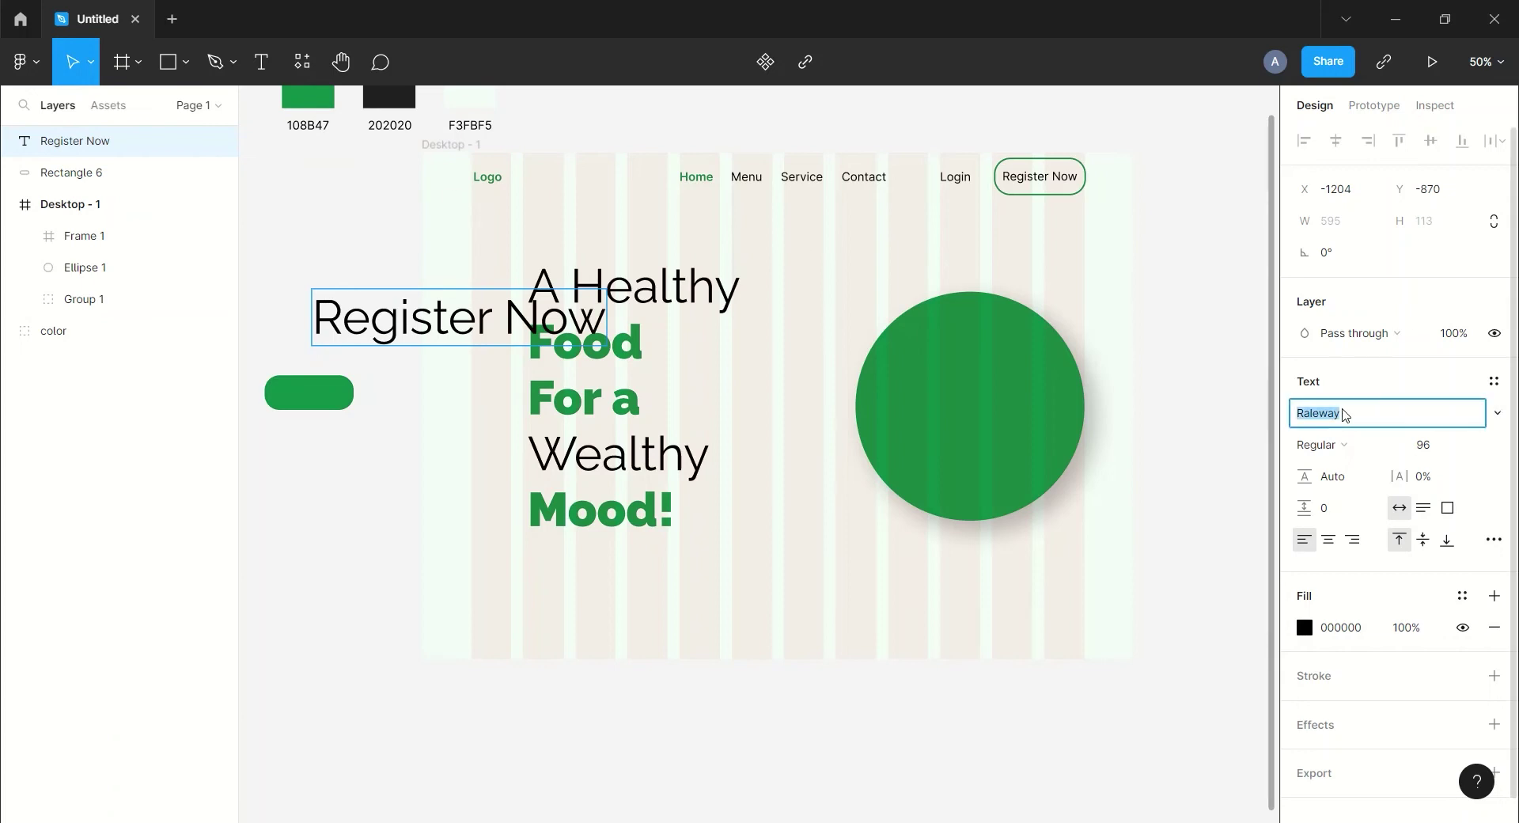
{"action": "type", "text": "Int"}
{"action": "key", "text": "Return"}
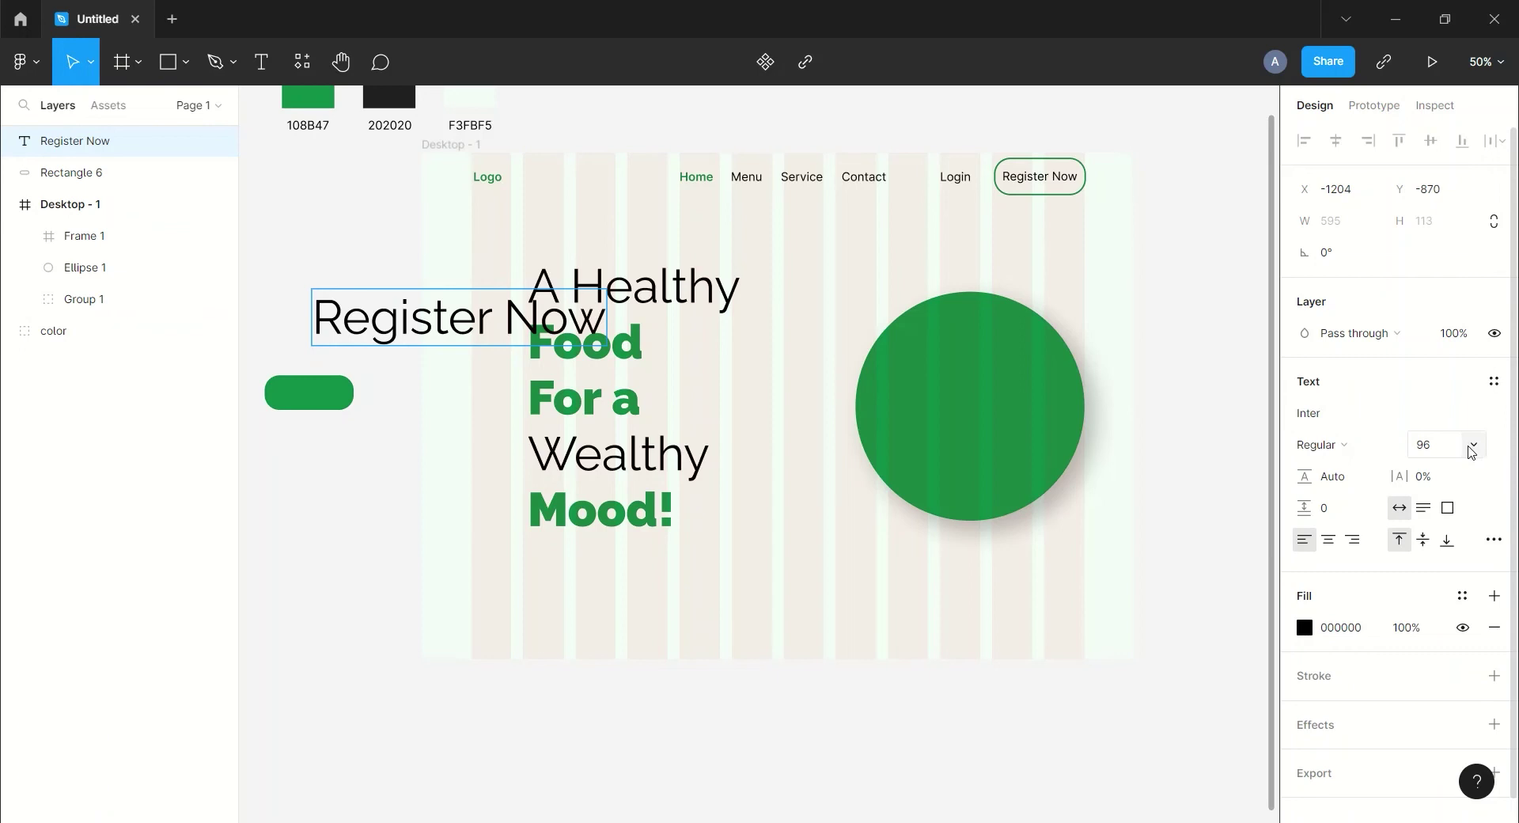
{"action": "left_click", "coordinate": [1470, 445]}
{"action": "key", "text": "Escape"}
{"action": "left_click", "coordinate": [1392, 445]}
{"action": "key", "text": "Escape"}
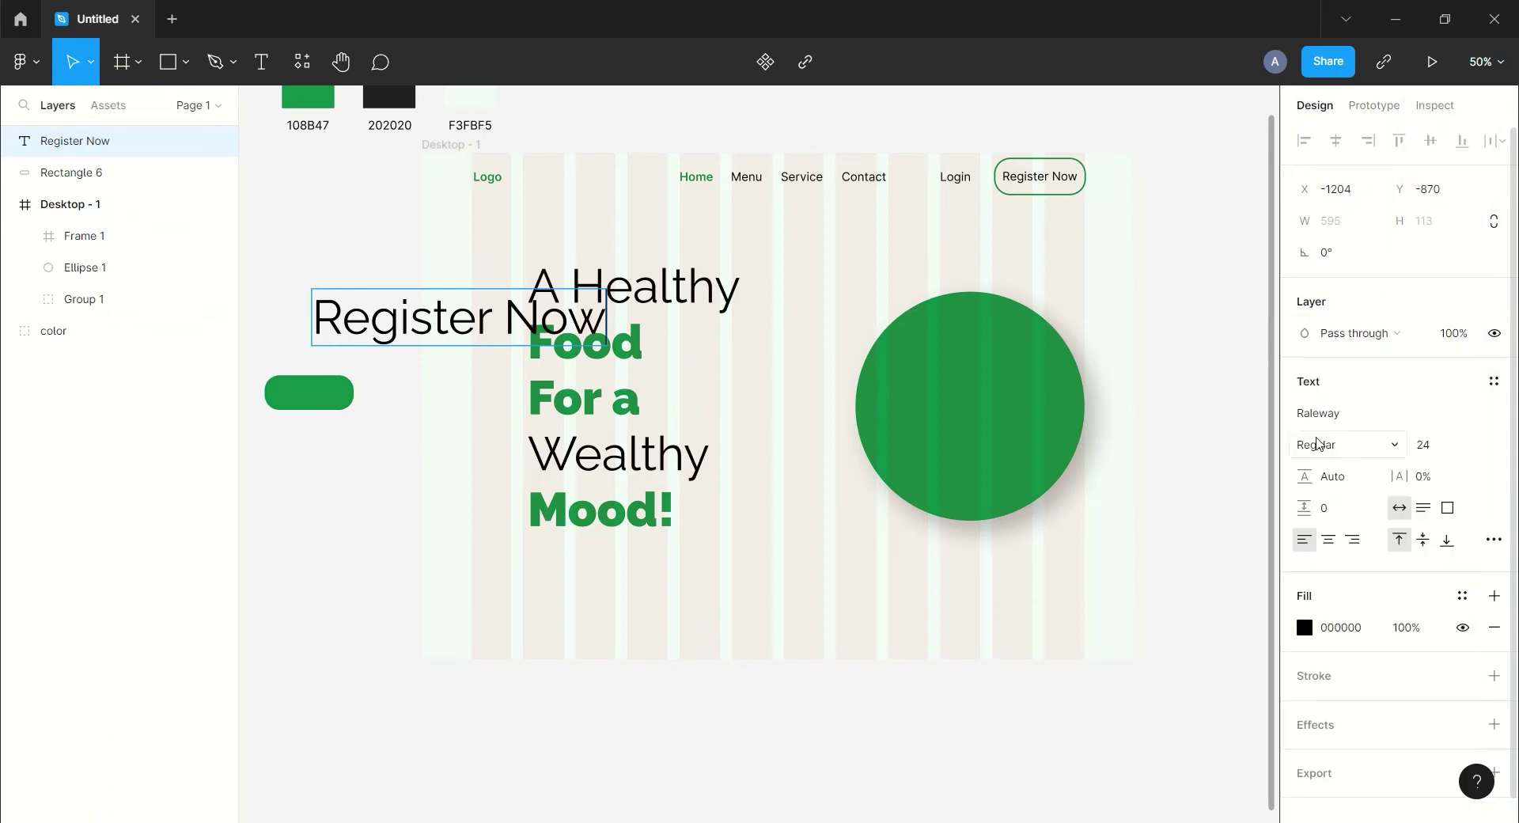
Step: Style the "Register Now" text in Inter, Semi Bold, size 24
{"action": "left_click", "coordinate": [395, 301]}
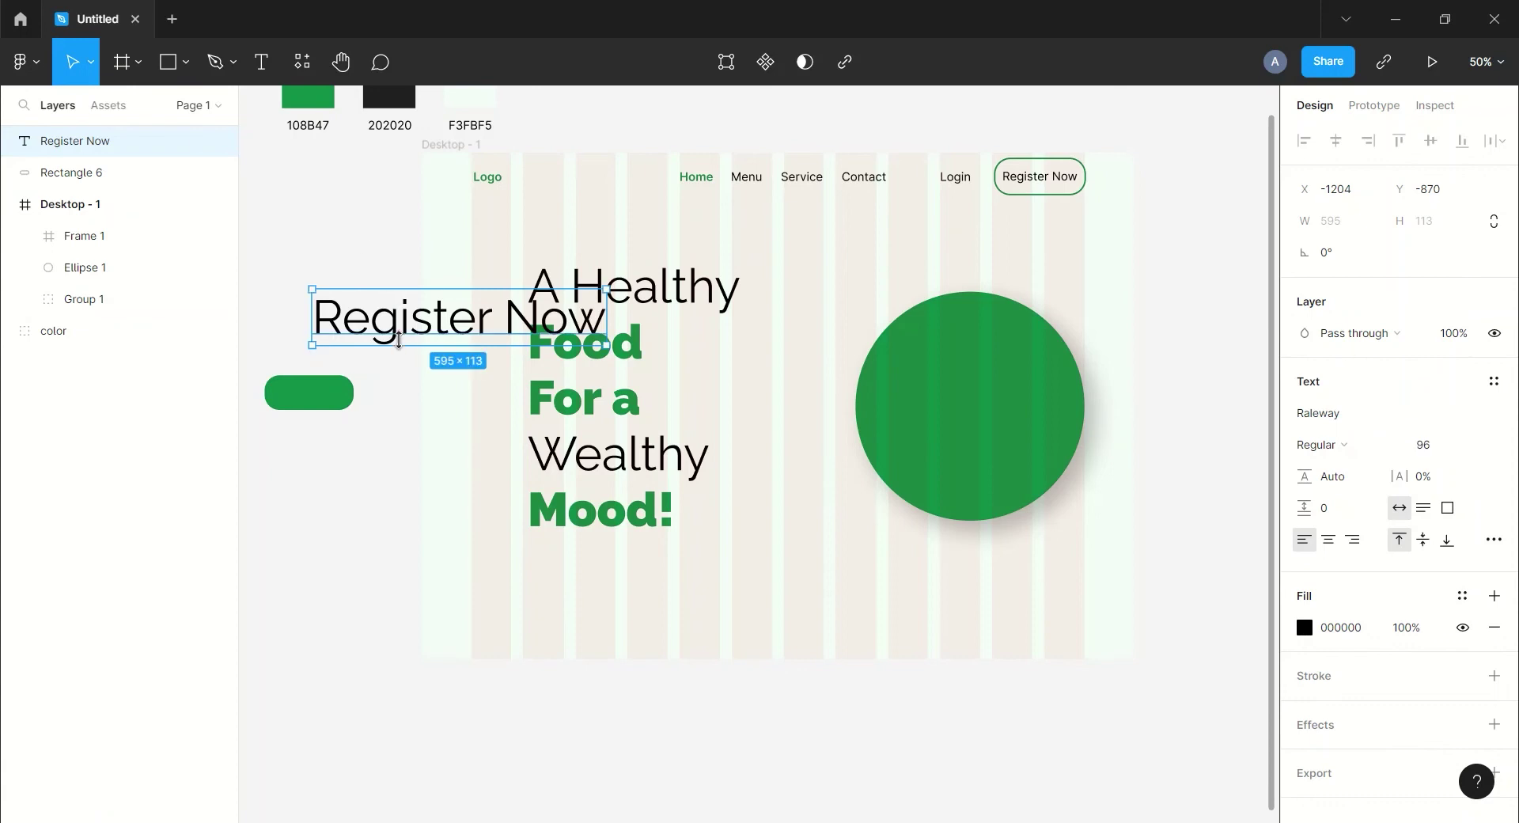
{"action": "left_click", "coordinate": [1375, 421]}
{"action": "type", "text": "Inter"}
{"action": "key", "text": "Return"}
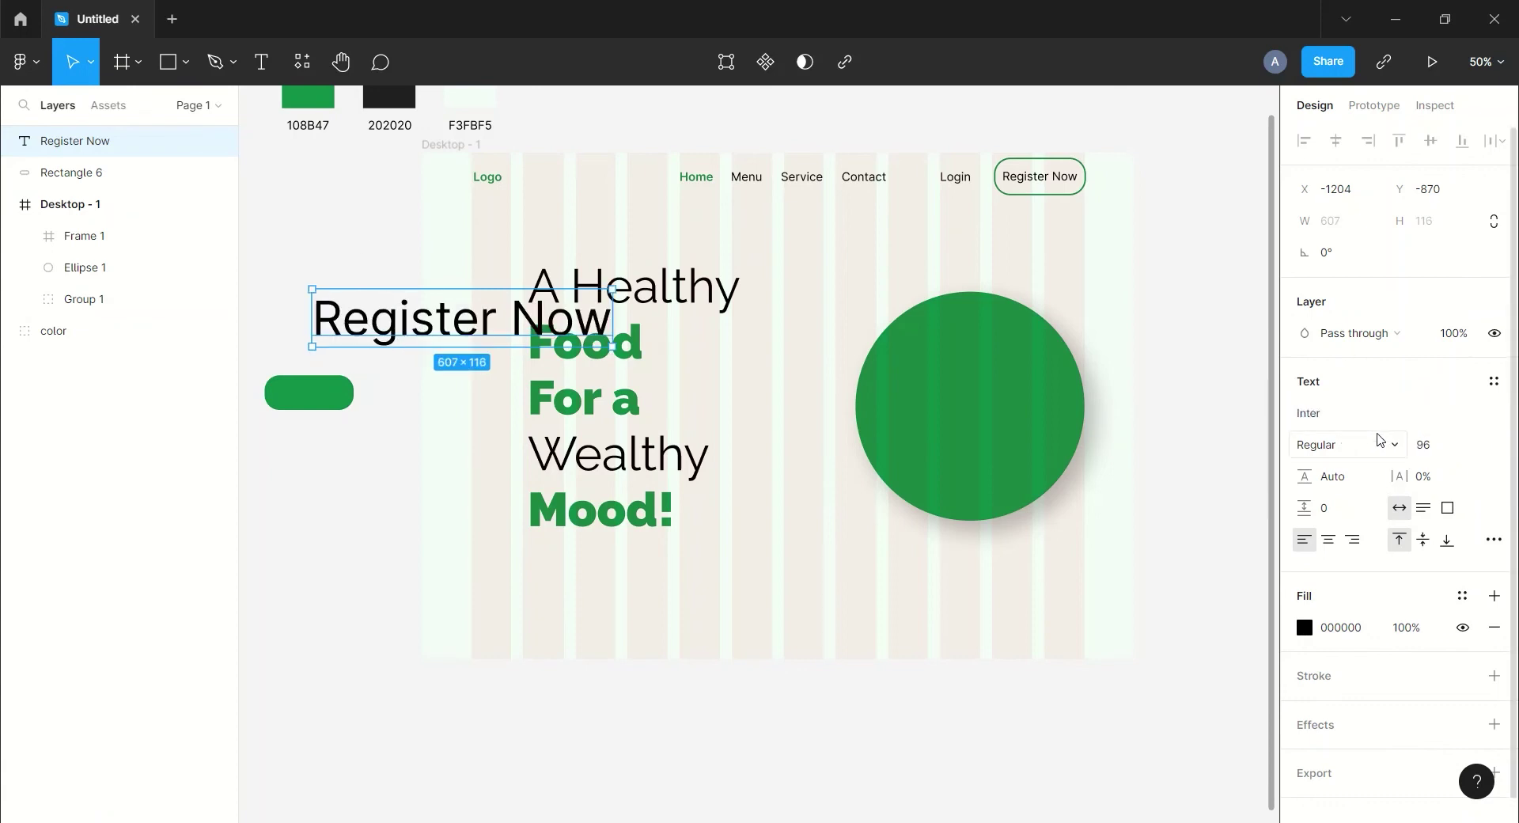
{"action": "left_click", "coordinate": [1394, 449]}
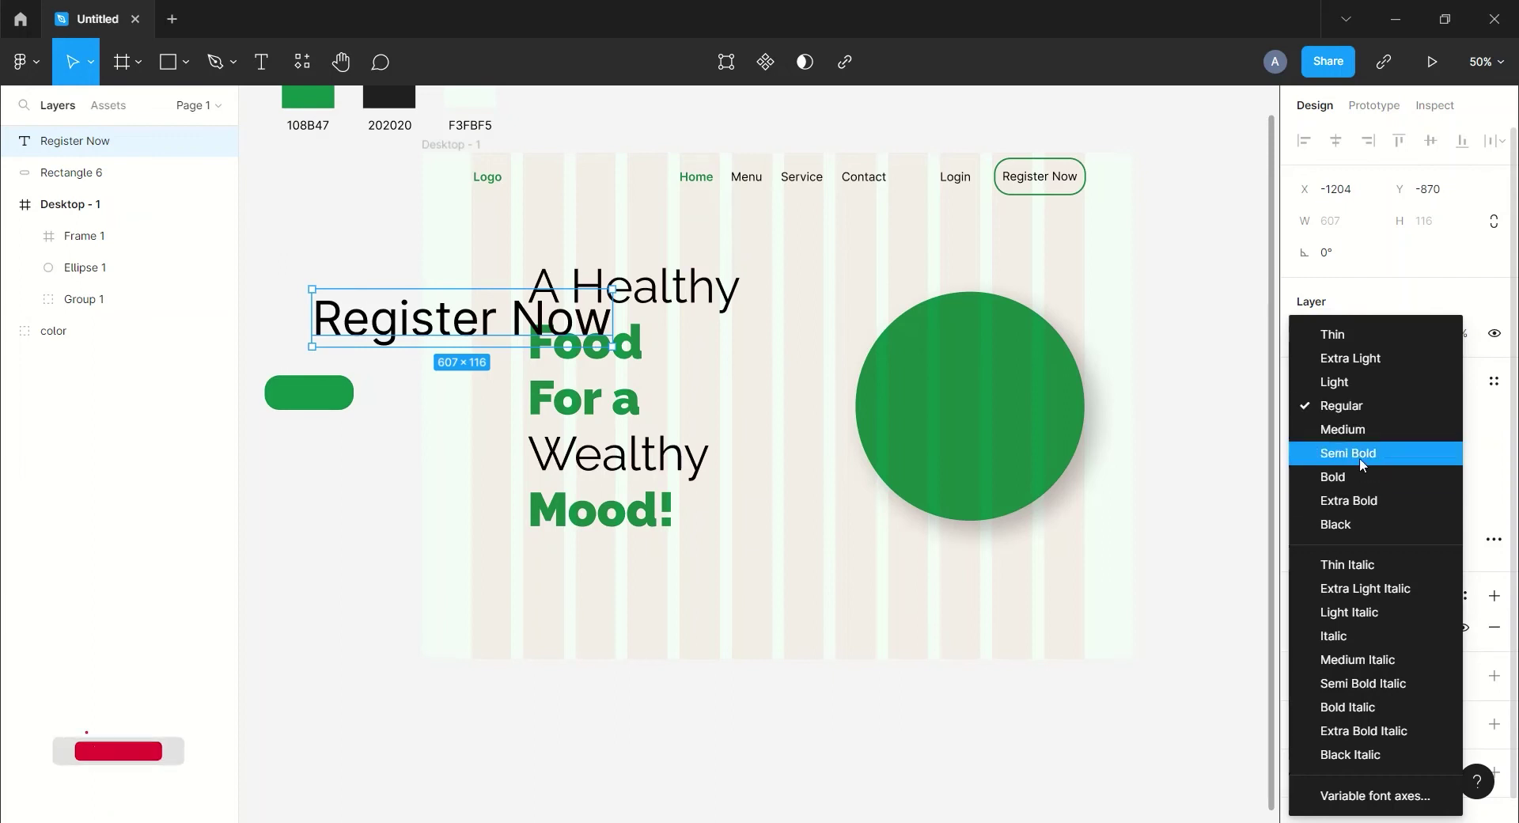
{"action": "left_click", "coordinate": [1360, 458]}
{"action": "left_click", "coordinate": [1471, 449]}
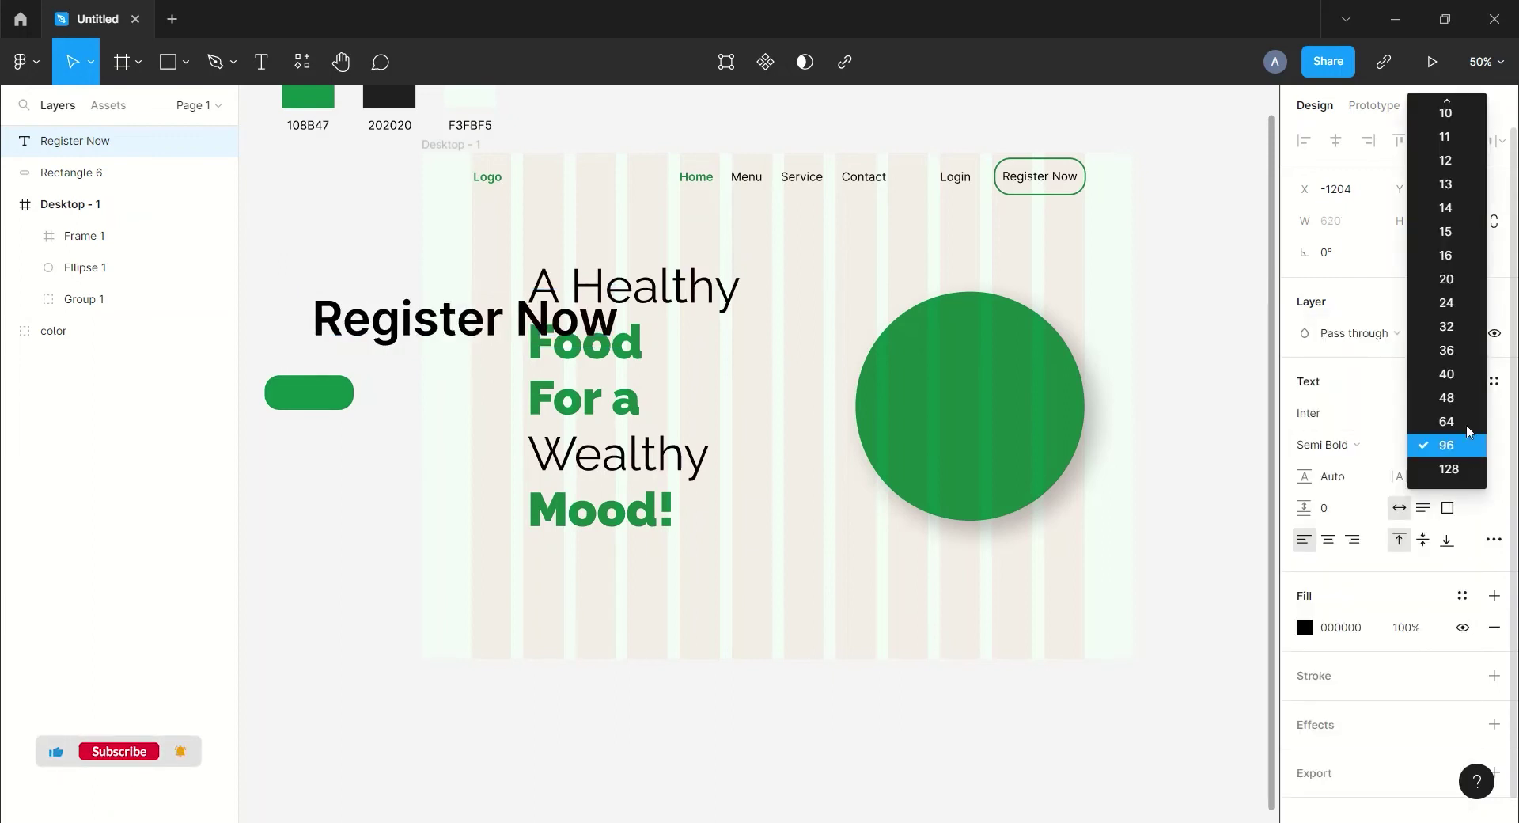
{"action": "left_click", "coordinate": [1454, 303]}
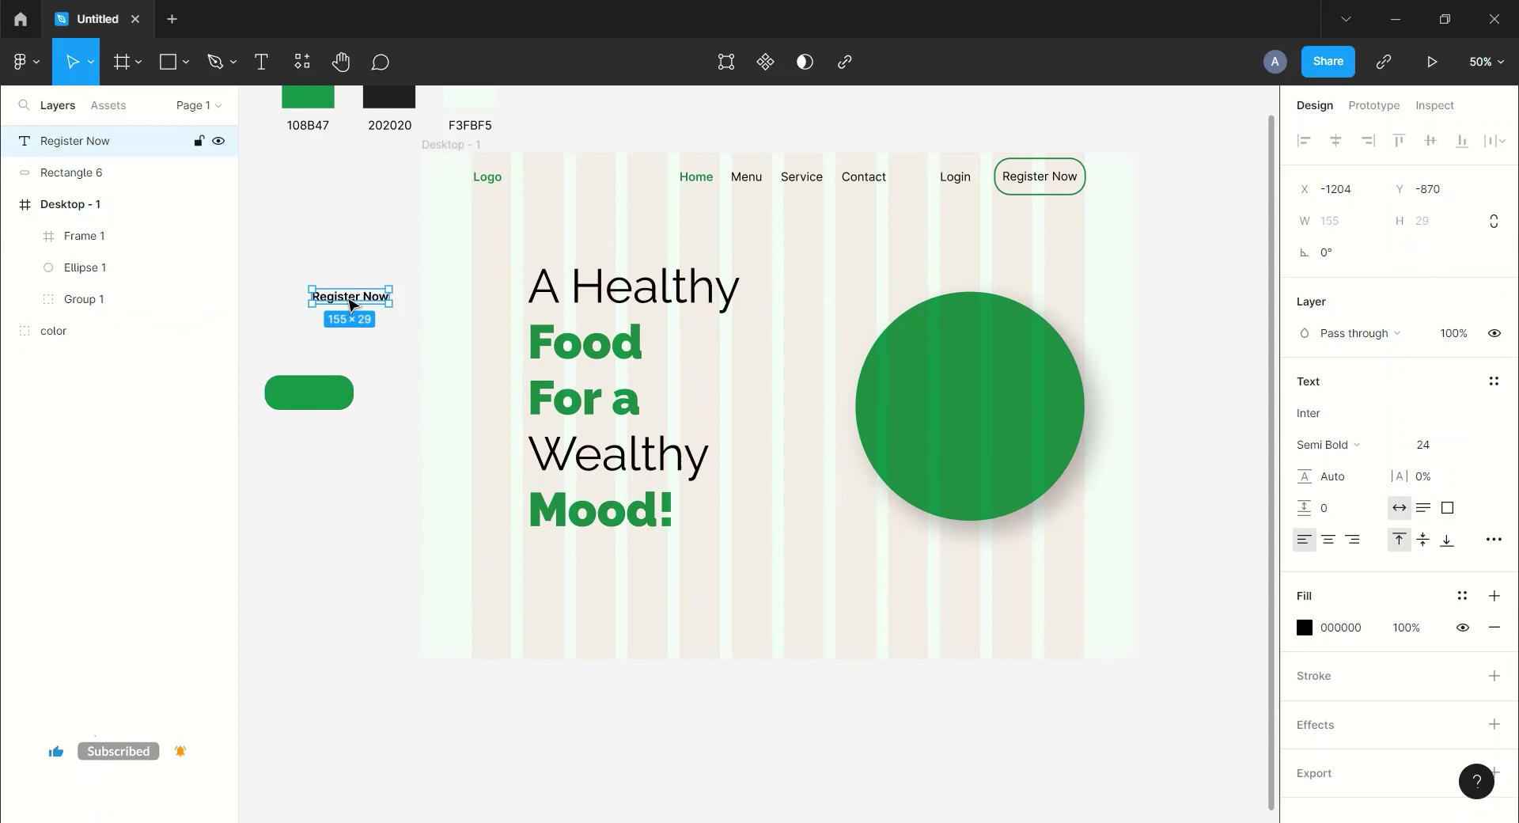
Step: Move the "Register Now" text onto the green rounded rectangle and centre the two horizontally and vertically
{"action": "left_click_drag", "start_coordinate": [353, 304], "coordinate": [316, 399]}
{"action": "left_click", "coordinate": [95, 171]}
{"action": "left_click", "coordinate": [95, 149], "text": "shift"}
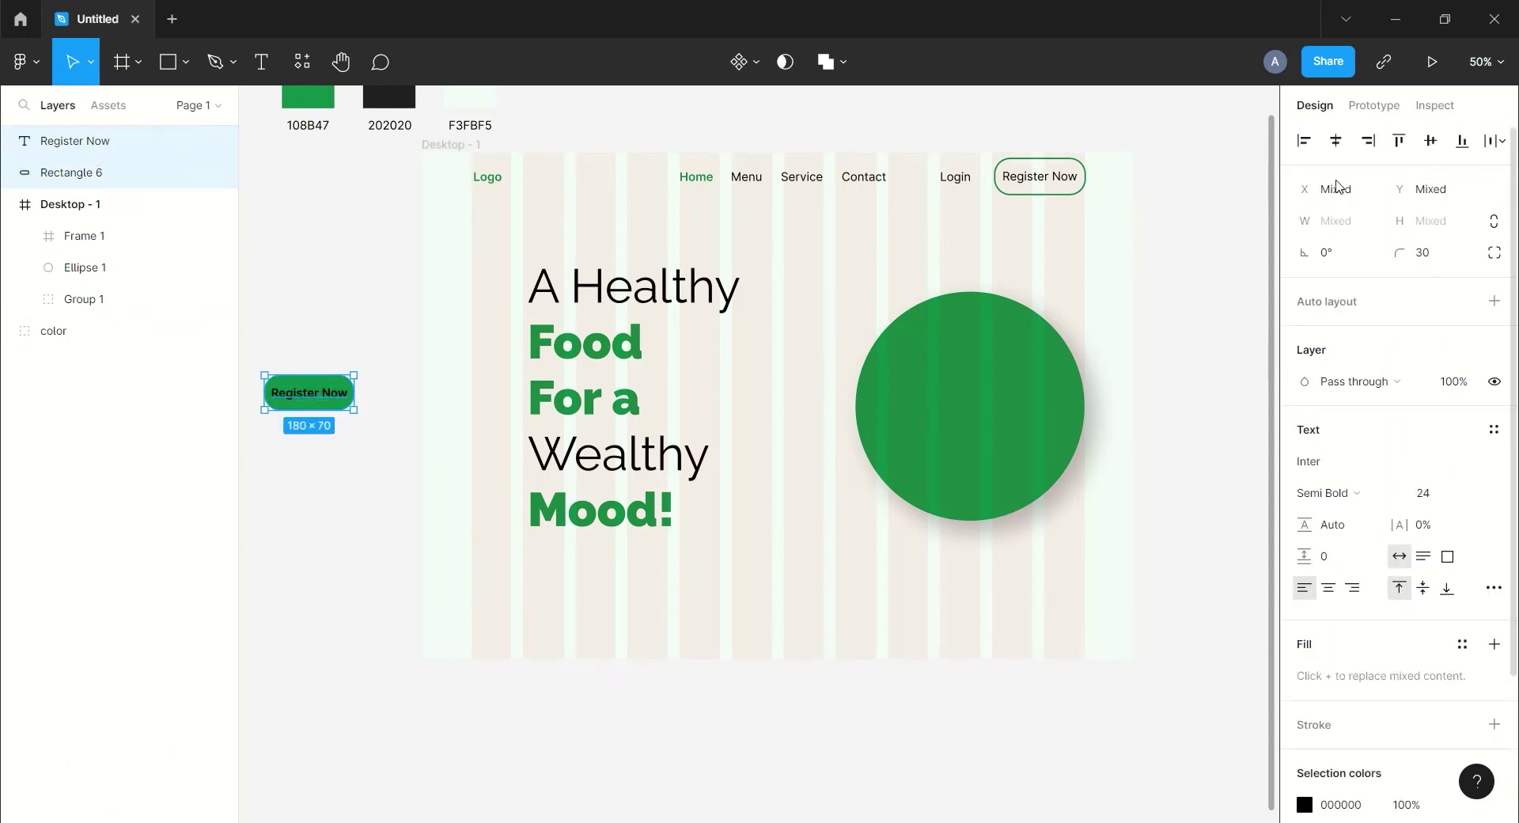
{"action": "left_click", "coordinate": [1335, 142]}
{"action": "left_click", "coordinate": [1439, 143]}
{"action": "left_click", "coordinate": [1217, 427]}
Step: Colour the "Register Now" button text with the document's pale green F3FBF5
{"action": "left_click", "coordinate": [76, 141]}
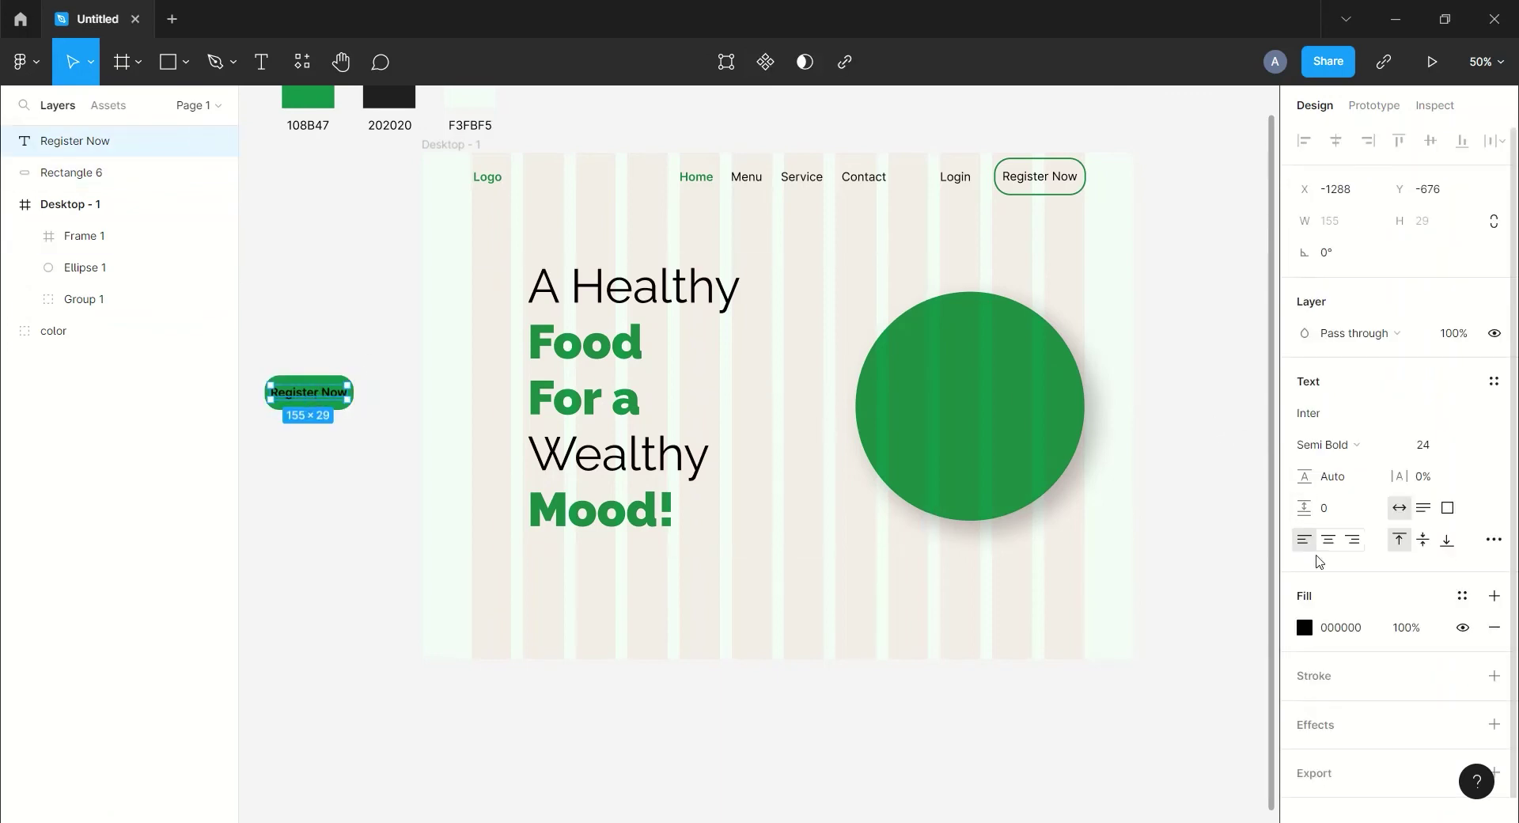
{"action": "left_click", "coordinate": [1304, 627]}
{"action": "left_click", "coordinate": [1072, 604]}
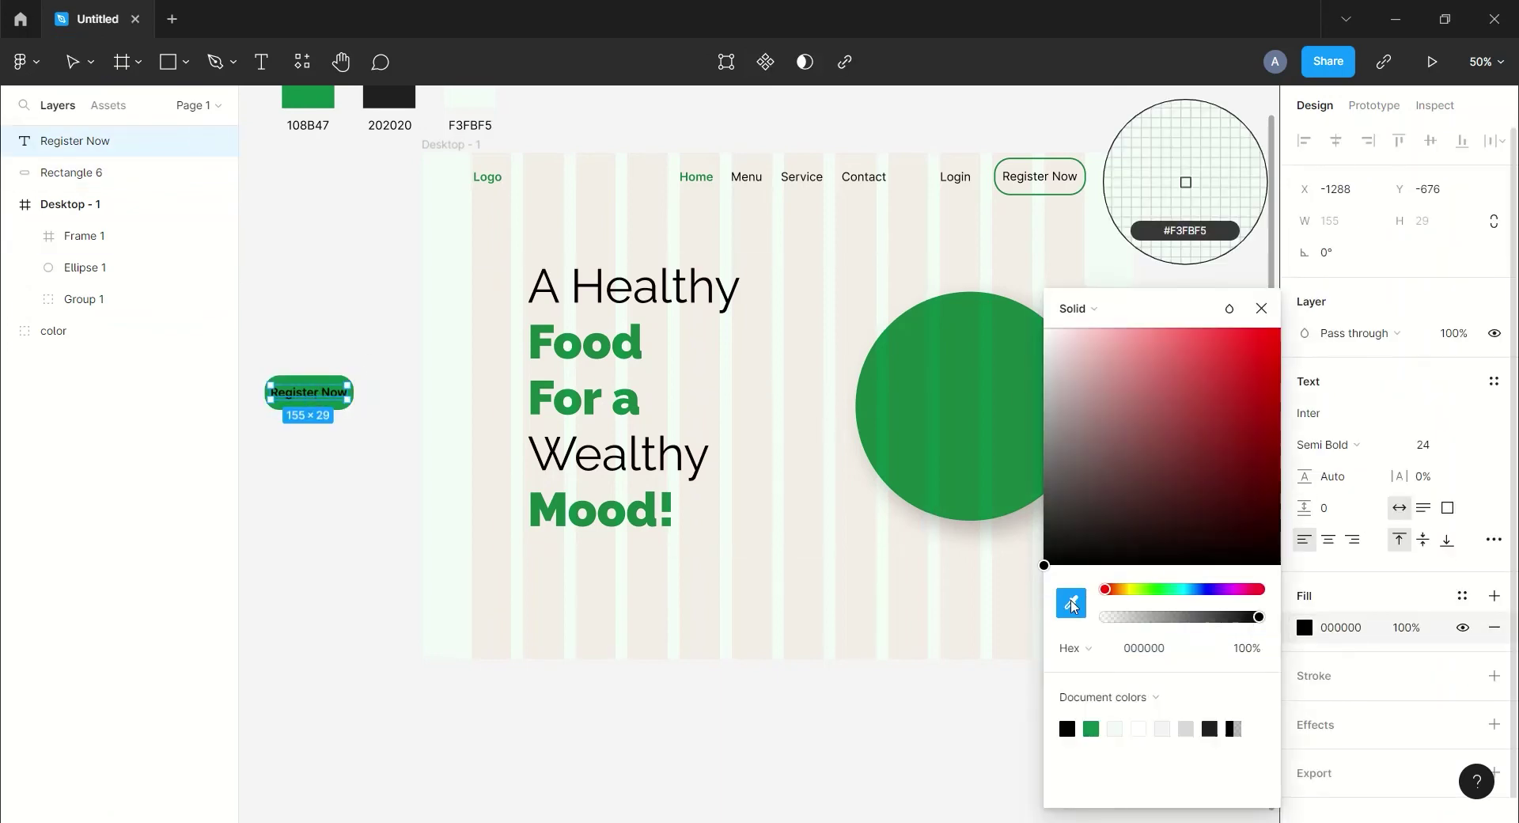
{"action": "left_click", "coordinate": [1116, 727]}
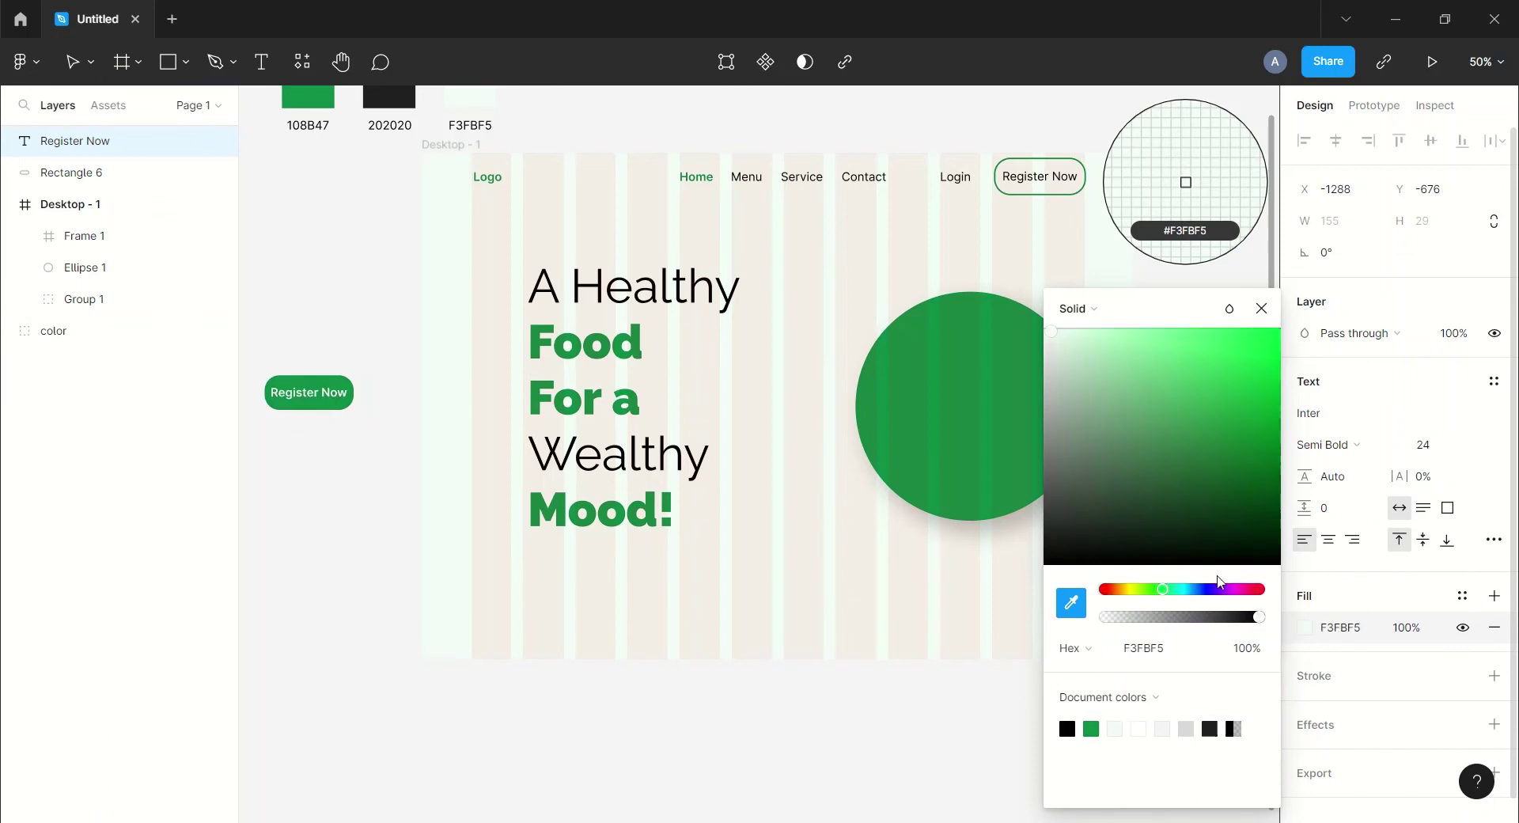
{"action": "left_click", "coordinate": [1261, 308]}
{"action": "left_click", "coordinate": [71, 63]}
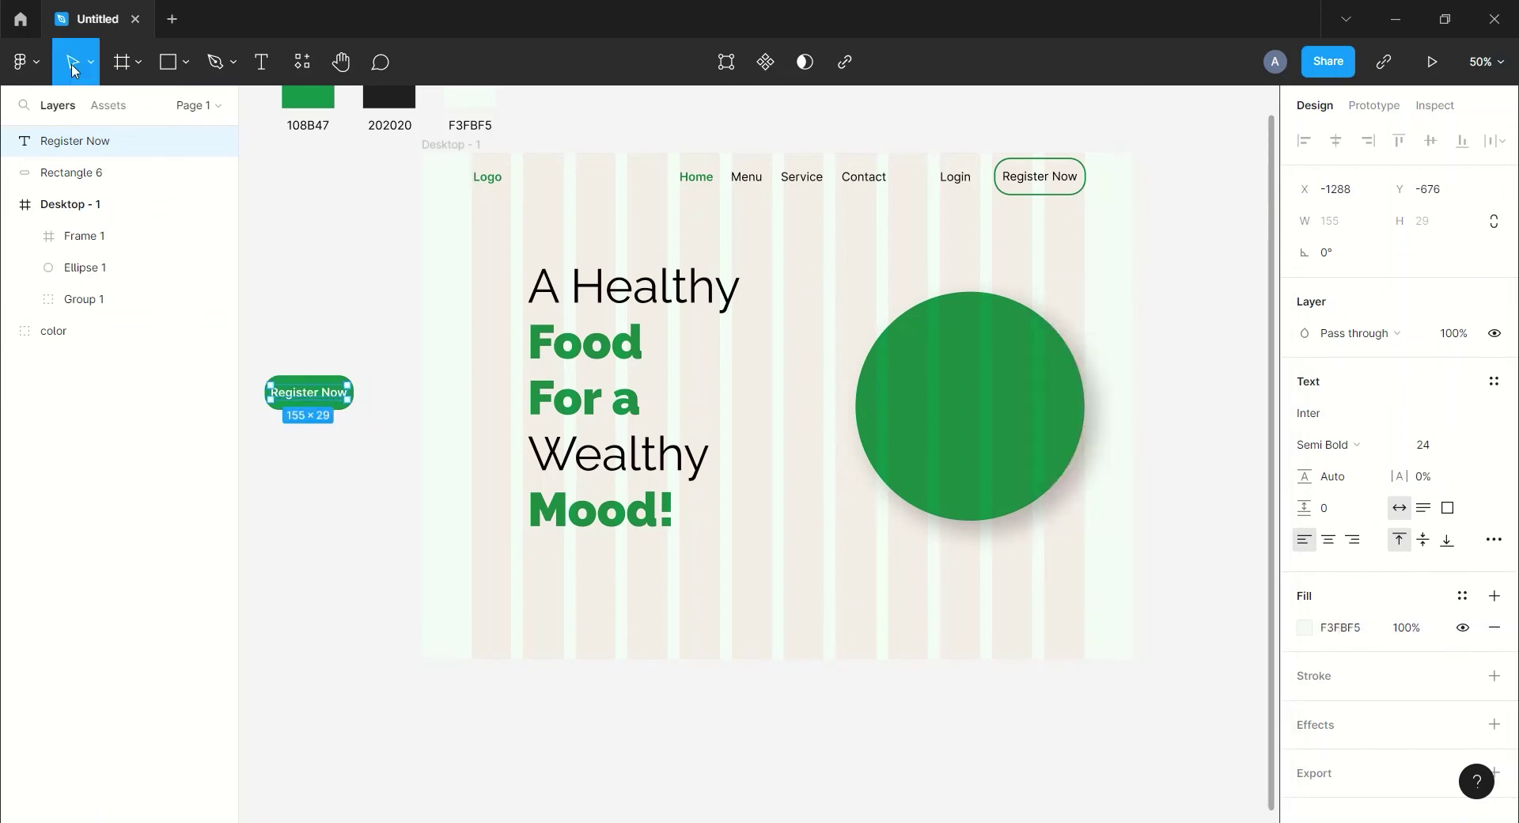
Step: Group the "Register Now" text with its green rectangle and name the group "Cta"
{"action": "left_click", "coordinate": [79, 173]}
{"action": "left_click", "coordinate": [91, 144], "text": "shift"}
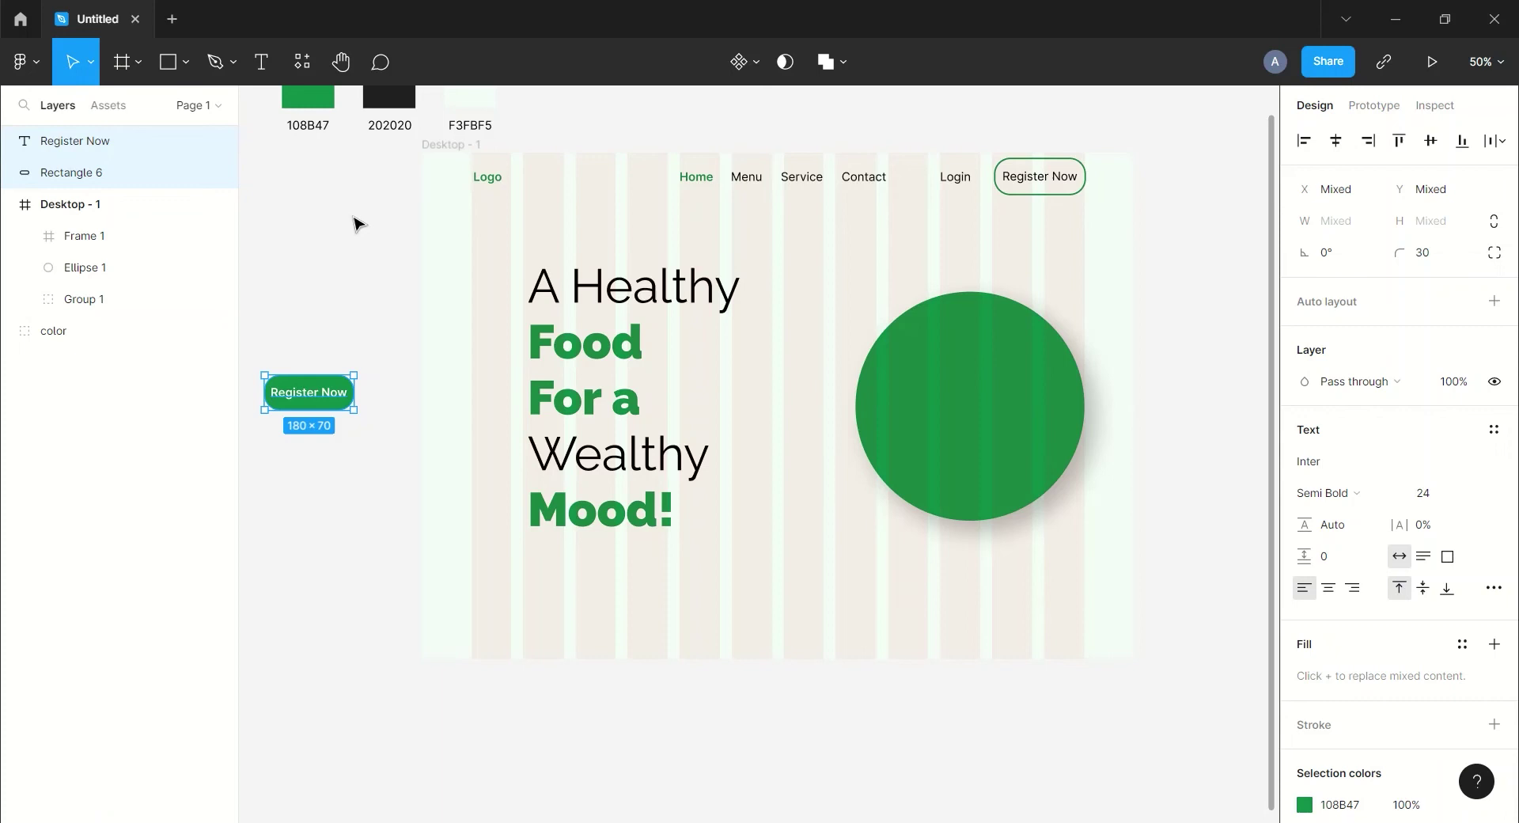
{"action": "key", "text": "ctrl+g"}
{"action": "double_click", "coordinate": [68, 143]}
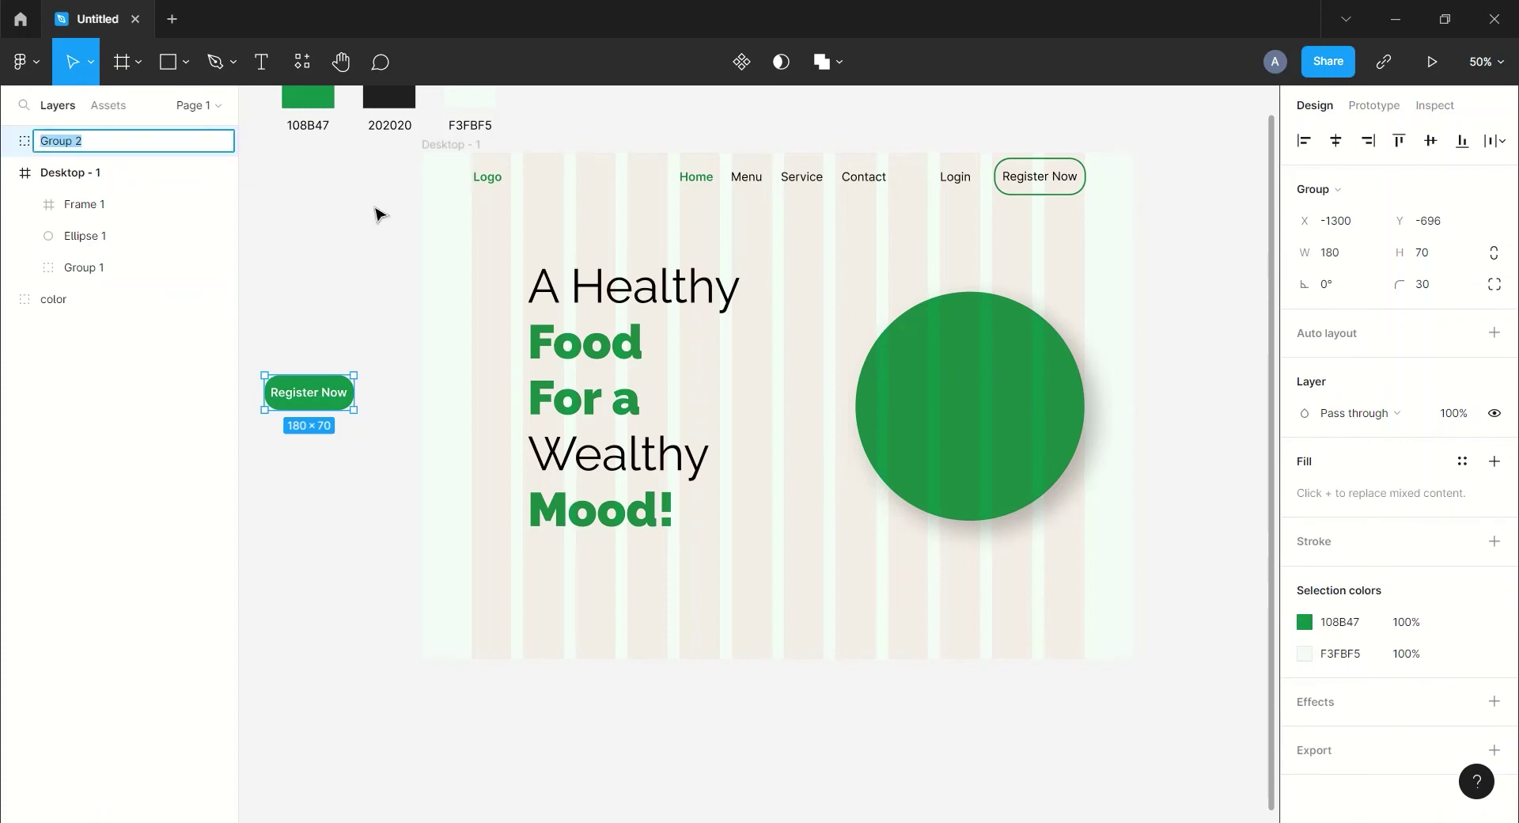
{"action": "left_click", "coordinate": [360, 213]}
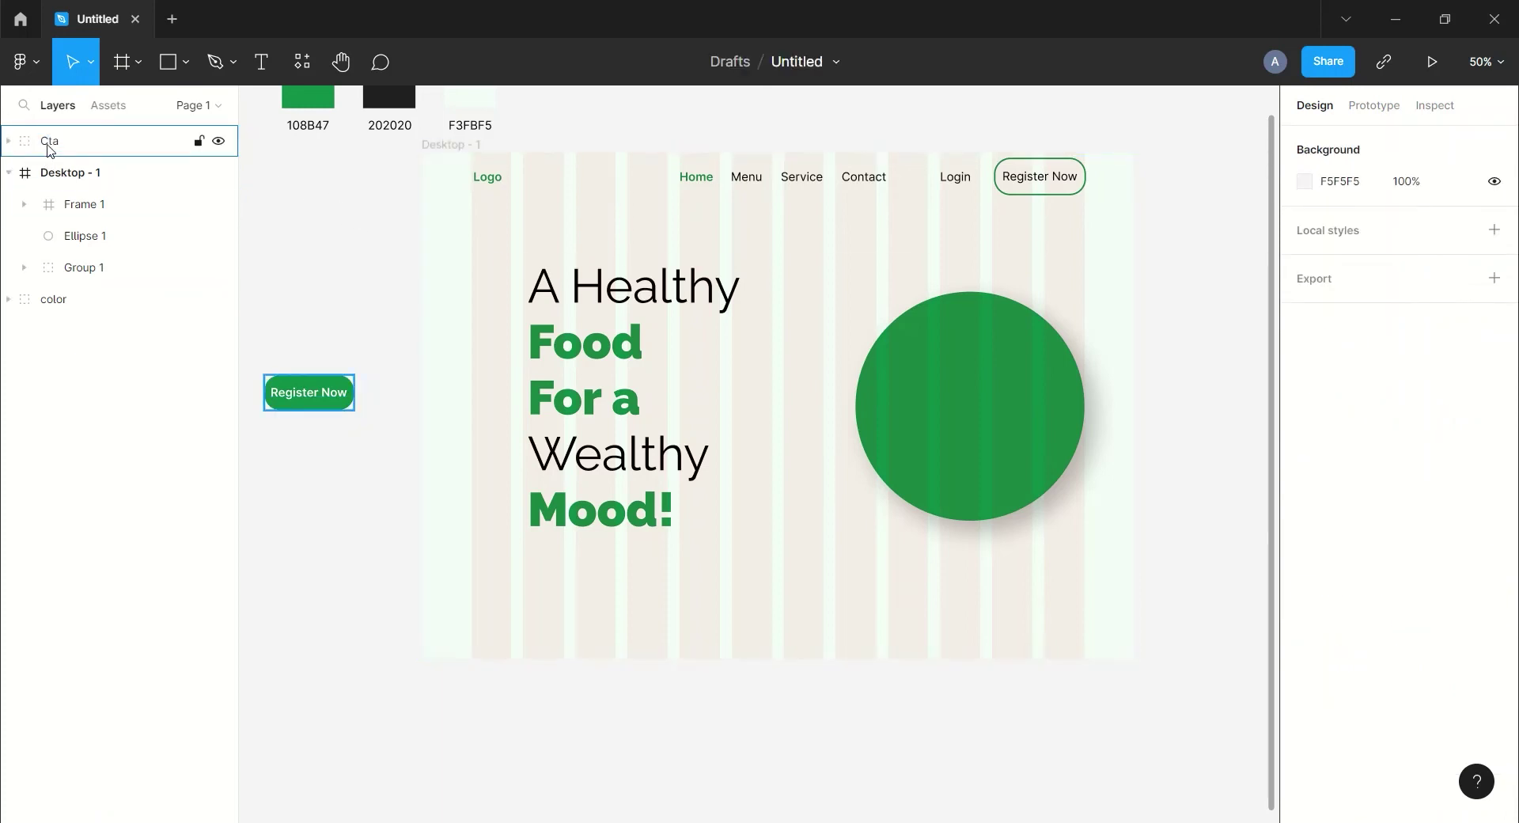
Step: Move the Cta button group into the desktop frame beneath the "Mood!" heading, at about X 205, Y 811
{"action": "left_click", "coordinate": [317, 394]}
{"action": "left_click_drag", "start_coordinate": [320, 398], "coordinate": [568, 577]}
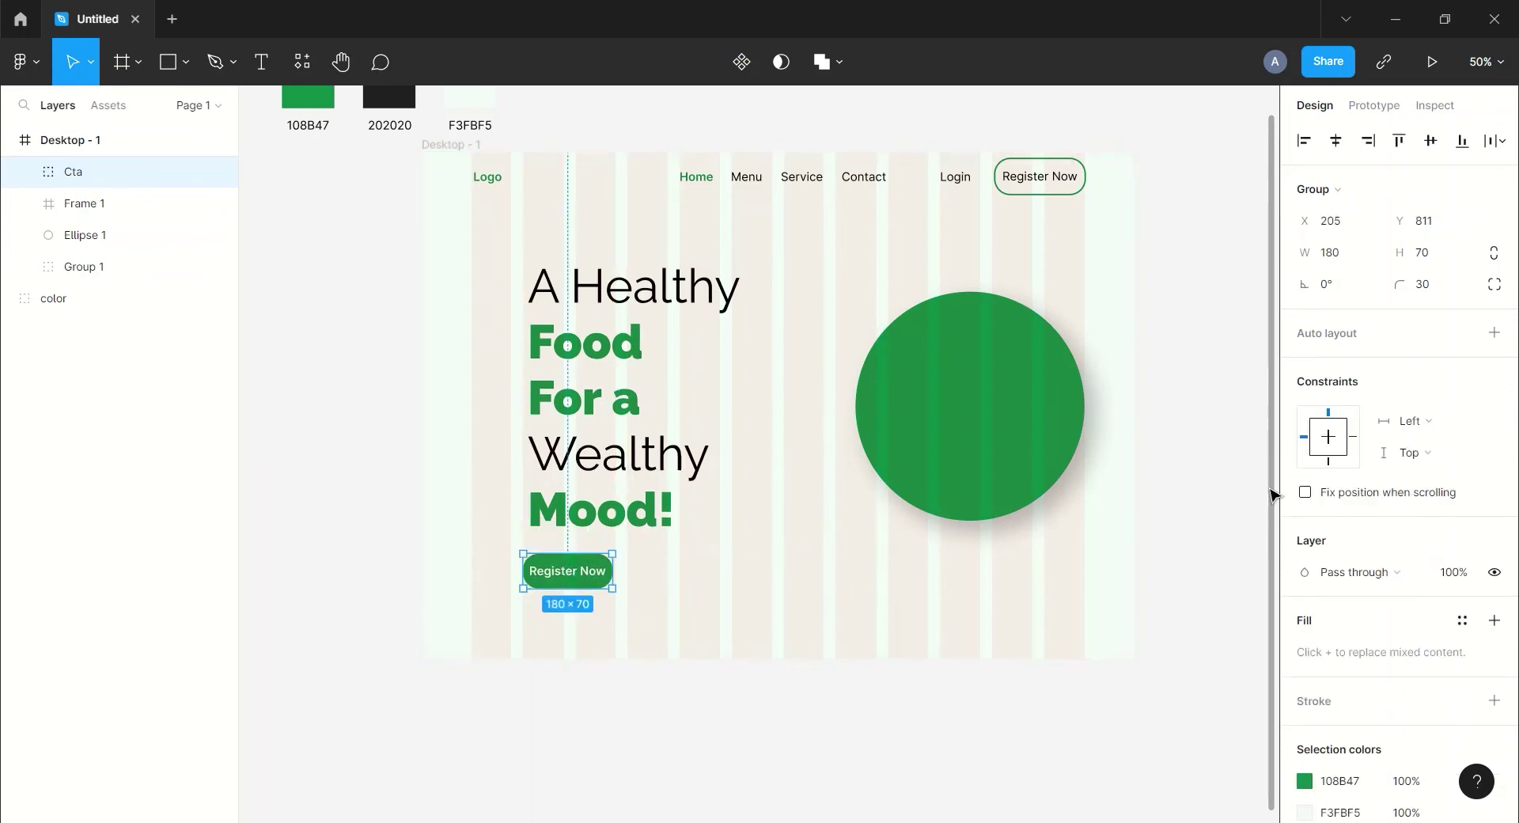
{"action": "left_click", "coordinate": [1210, 465]}
Step: Switch to File Explorer and import images 1, 2 and 3 from the Food Web folder onto the canvas beside the desktop frame
{"action": "left_click_drag", "start_coordinate": [1187, 453], "coordinate": [1098, 457]}
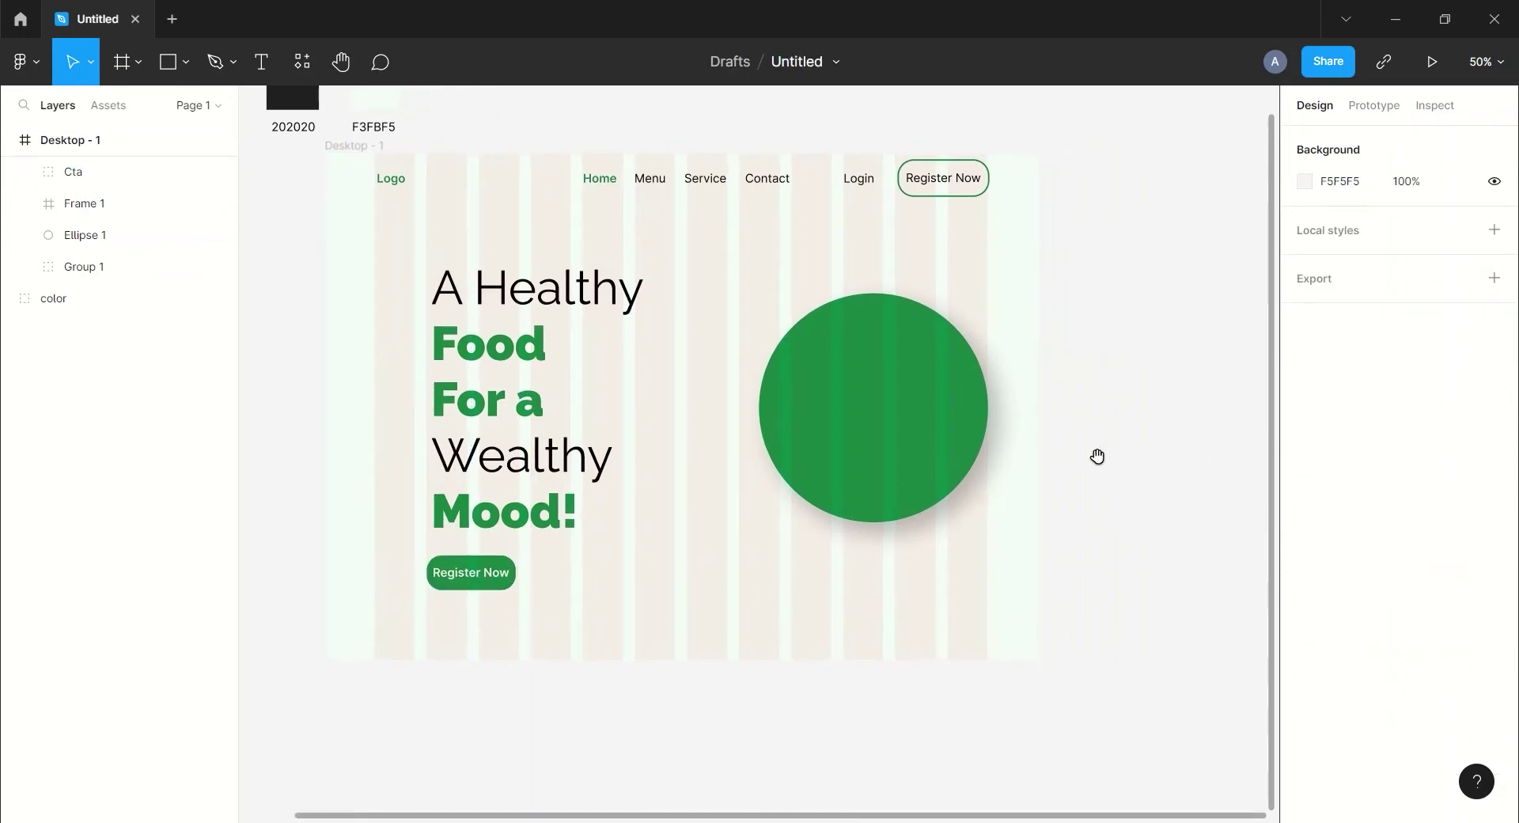
{"action": "key", "text": "minus"}
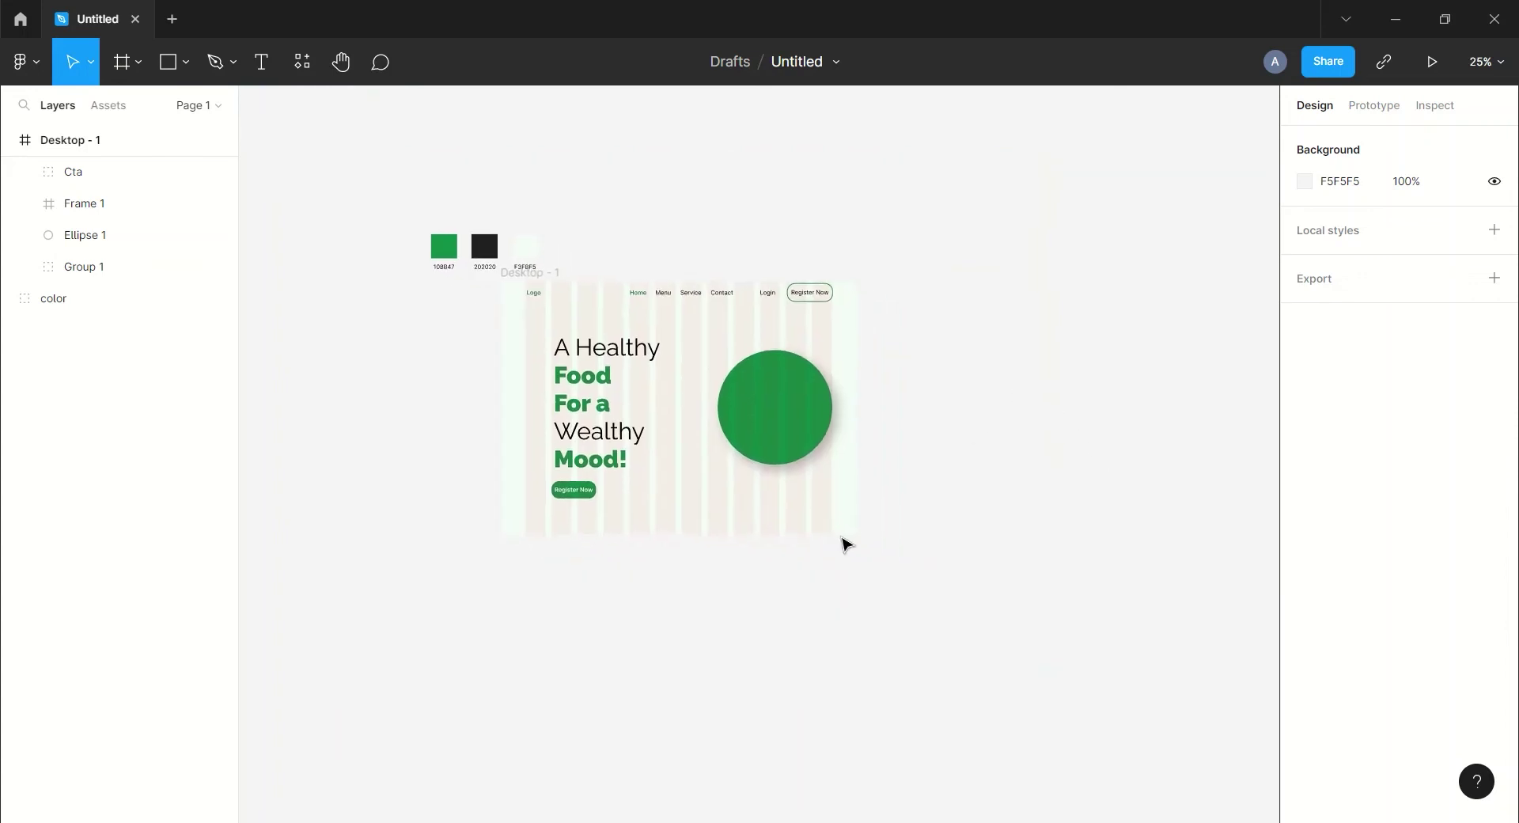
{"action": "key", "text": "alt+Tab"}
{"action": "left_click", "coordinate": [226, 136]}
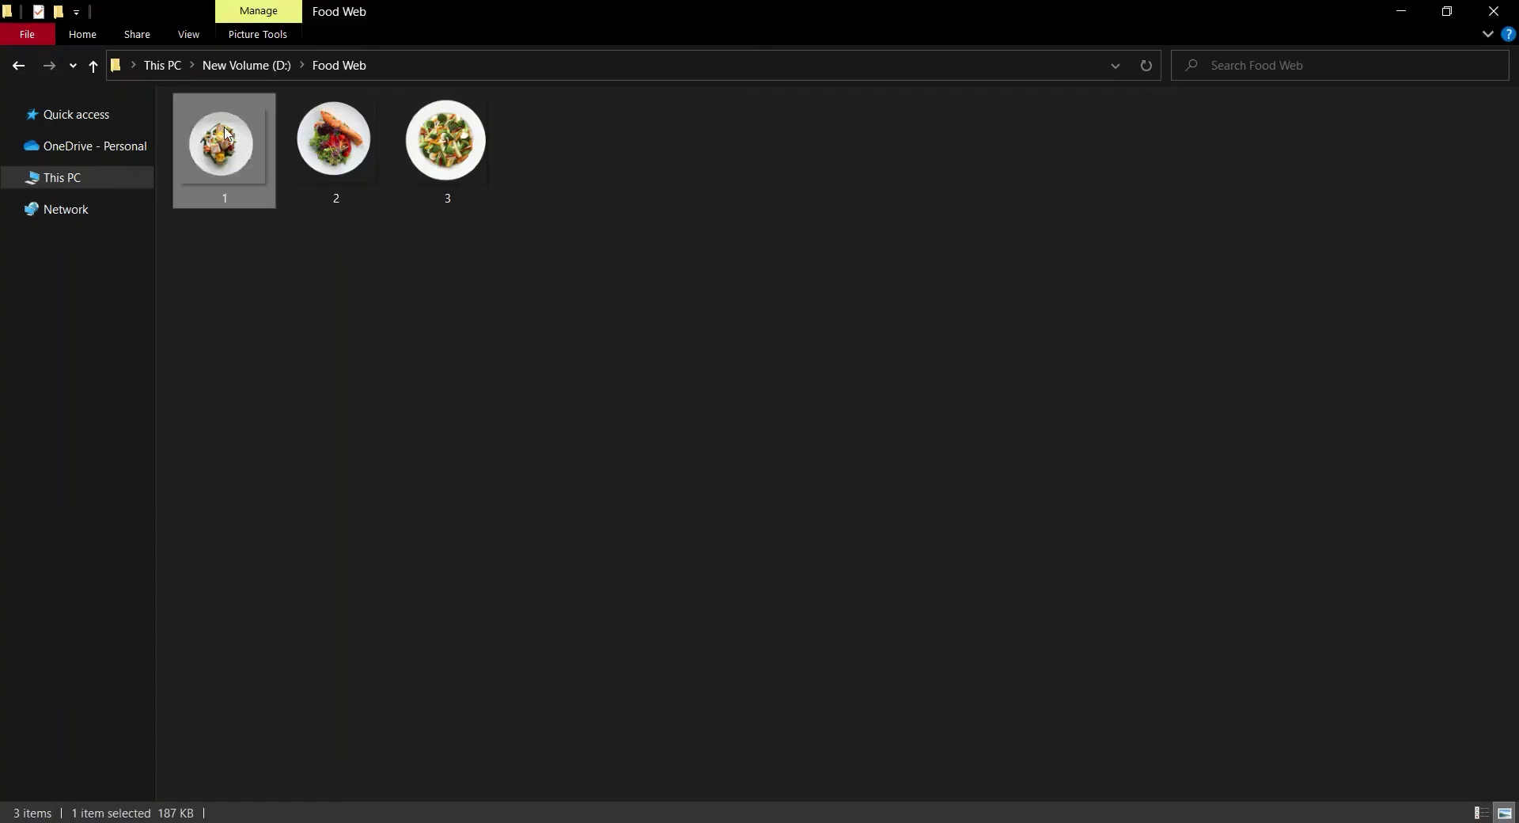
{"action": "left_click", "coordinate": [434, 139], "text": "shift"}
{"action": "left_click_drag", "start_coordinate": [345, 196], "coordinate": [966, 451]}
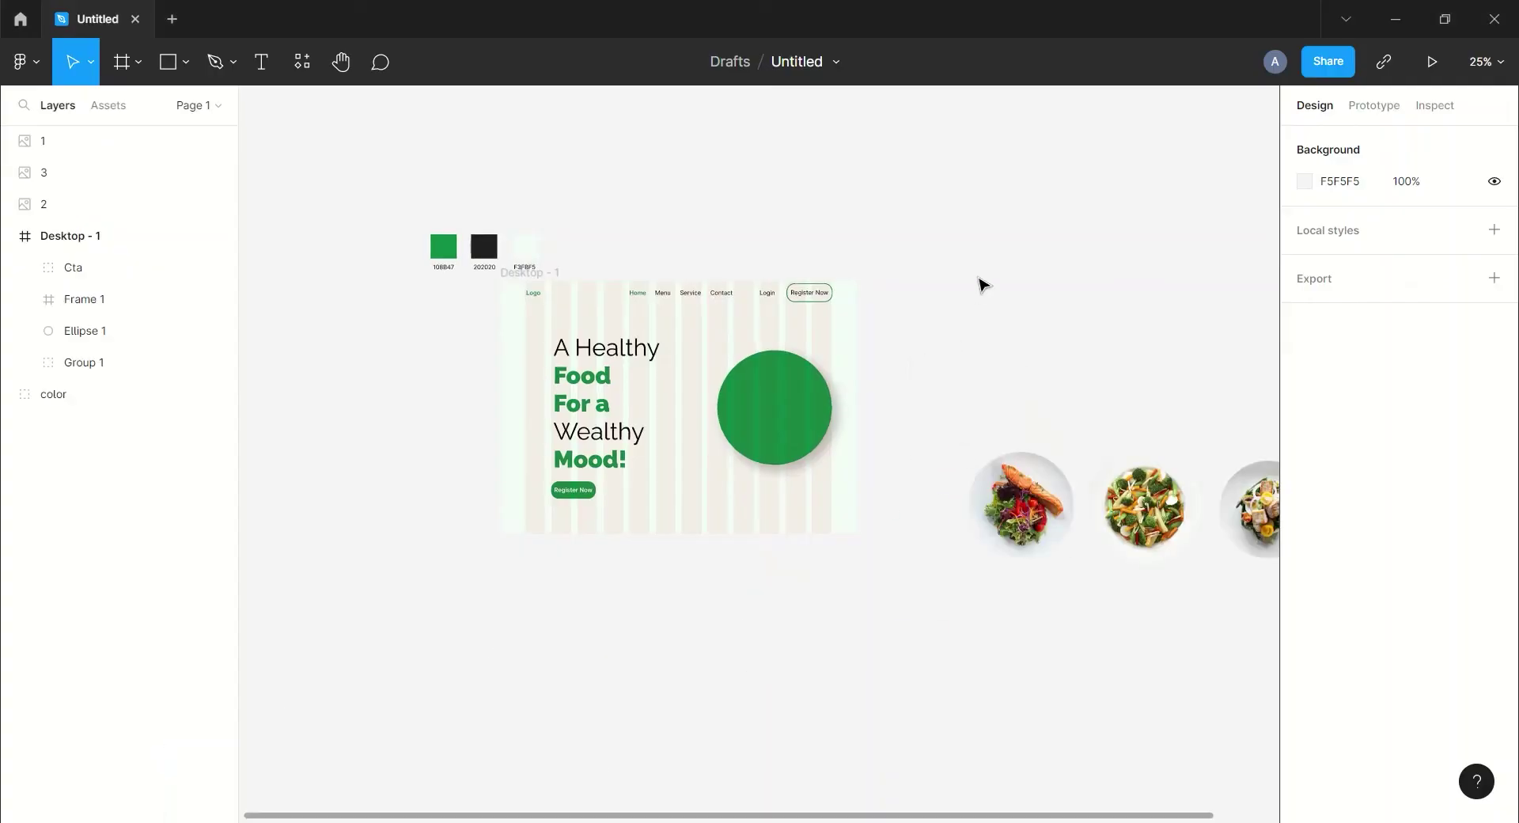
Step: Move image 1 onto the green circle in the desktop frame and place its layer directly above Ellipse 1
{"action": "left_click", "coordinate": [1208, 520]}
{"action": "left_click_drag", "start_coordinate": [1208, 519], "coordinate": [773, 423]}
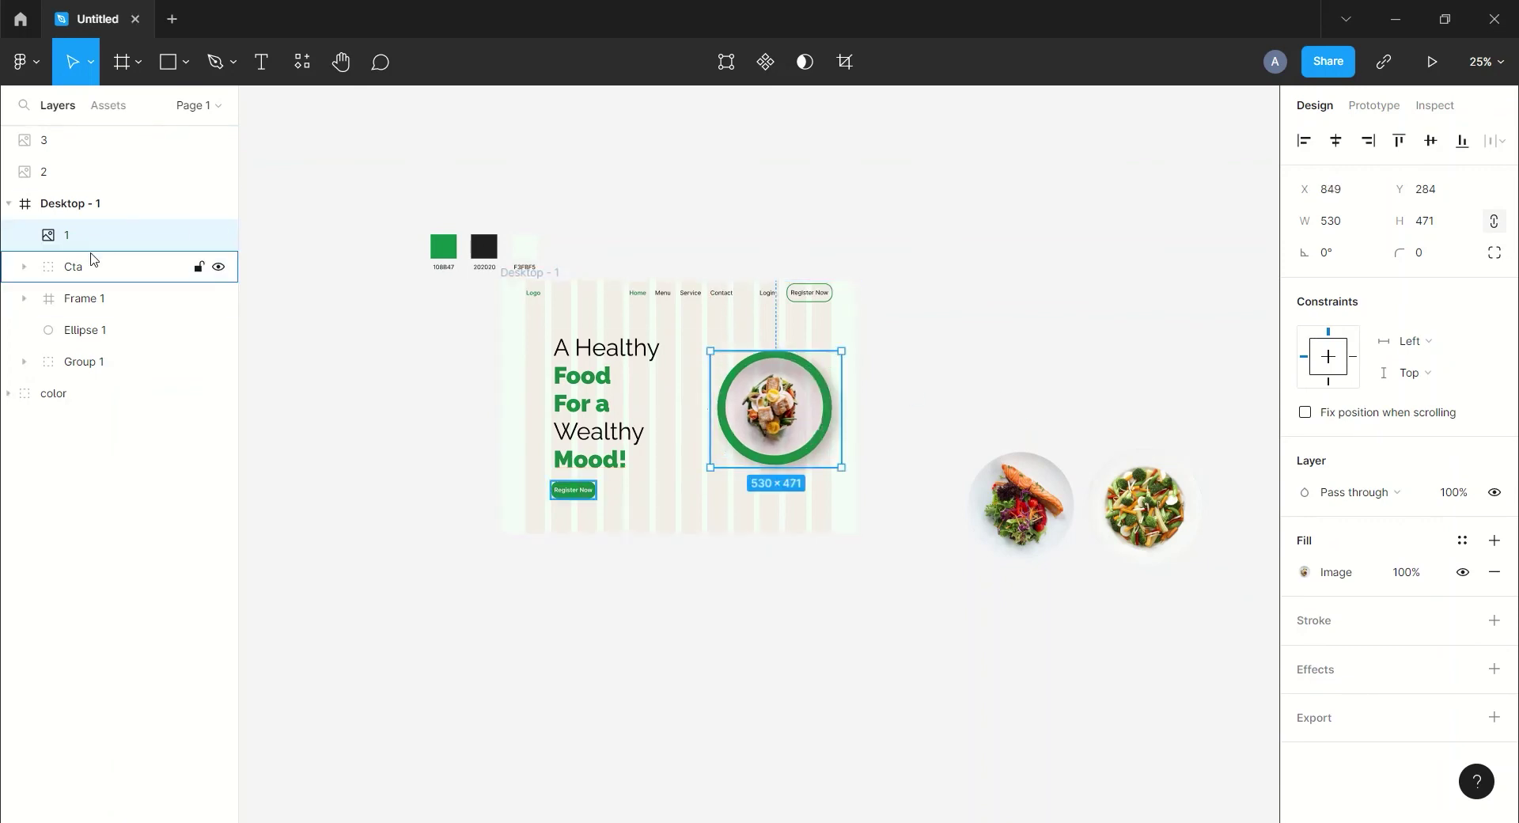
{"action": "left_click", "coordinate": [93, 329]}
{"action": "left_click_drag", "start_coordinate": [100, 250], "coordinate": [106, 315]}
Step: Align image 1 and the green ellipse by their vertical centres, and adjust the image's position inside the circle
{"action": "left_click_drag", "start_coordinate": [779, 405], "coordinate": [778, 402]}
{"action": "left_click", "coordinate": [83, 330], "text": "shift"}
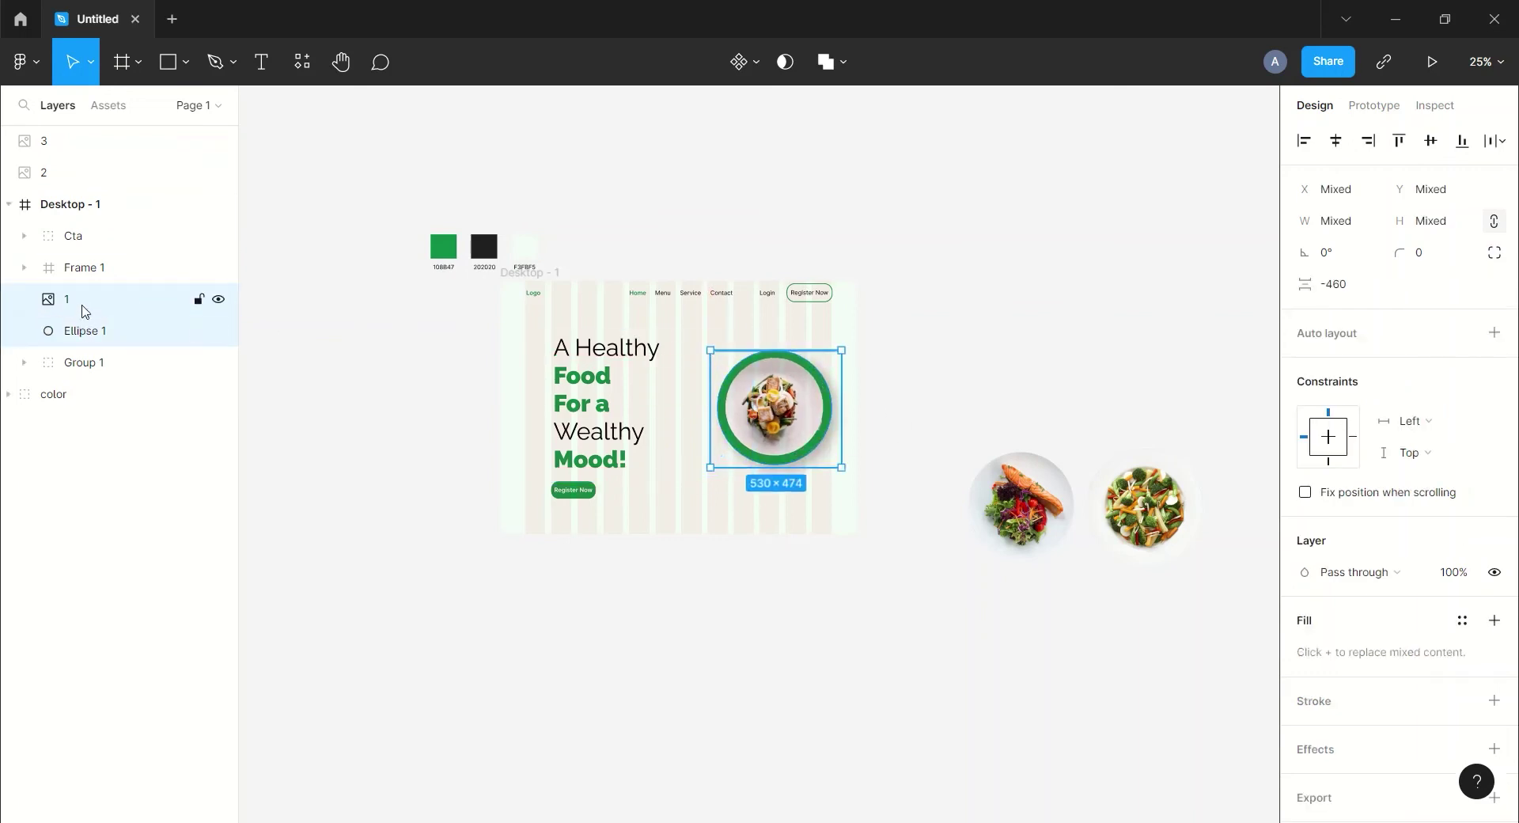
{"action": "left_click", "coordinate": [1428, 140]}
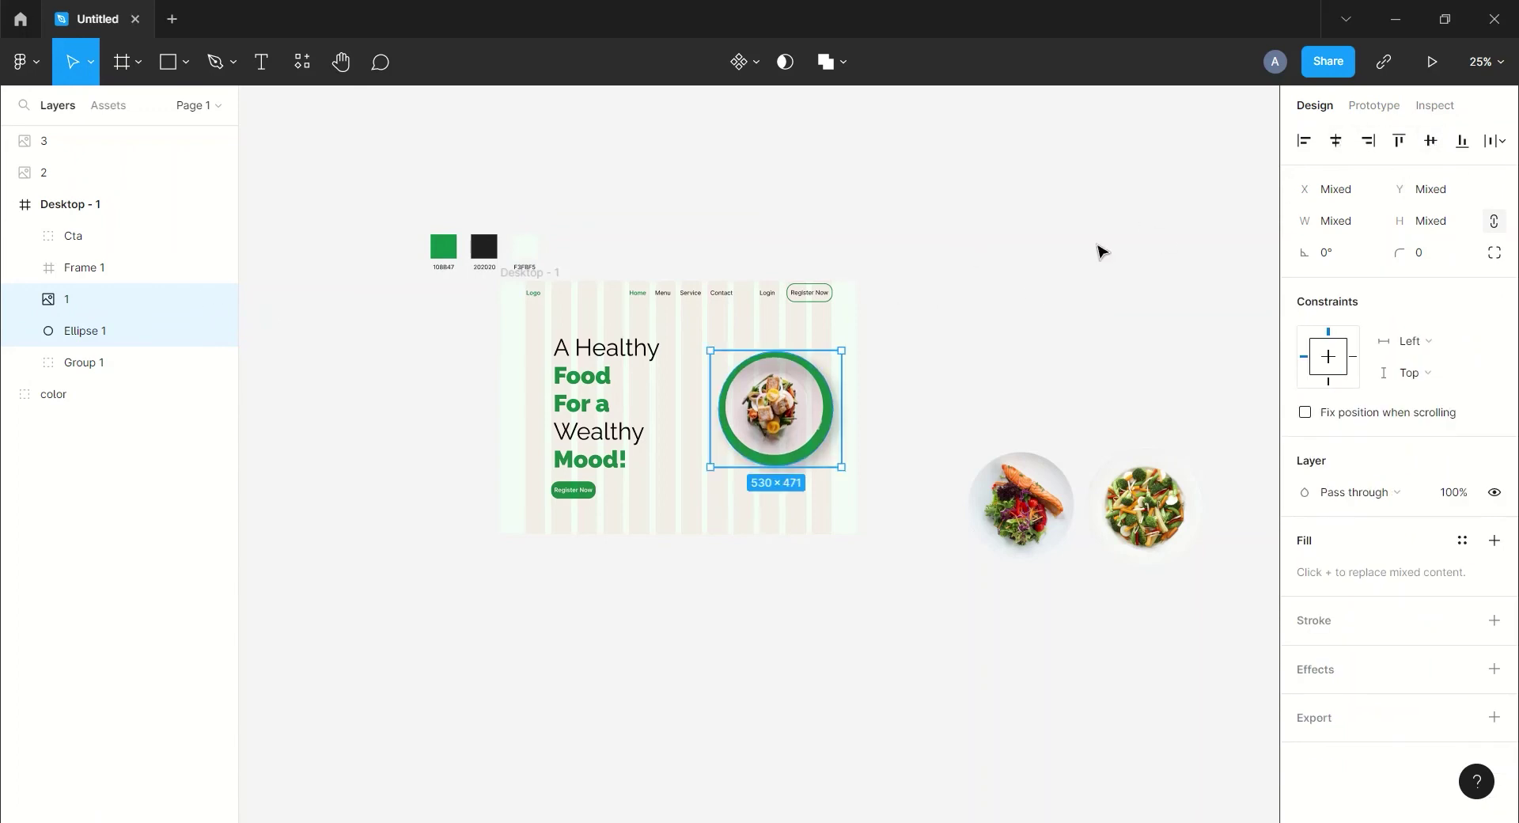
{"action": "left_click", "coordinate": [66, 298]}
{"action": "left_click_drag", "start_coordinate": [772, 408], "coordinate": [766, 402]}
Step: Position image 2 over the desktop frame's lower-right corner and image 3 outside the frame, level with the green circle
{"action": "left_click", "coordinate": [1031, 491]}
{"action": "left_click_drag", "start_coordinate": [1031, 491], "coordinate": [884, 556]}
{"action": "left_click_drag", "start_coordinate": [1145, 506], "coordinate": [1017, 413]}
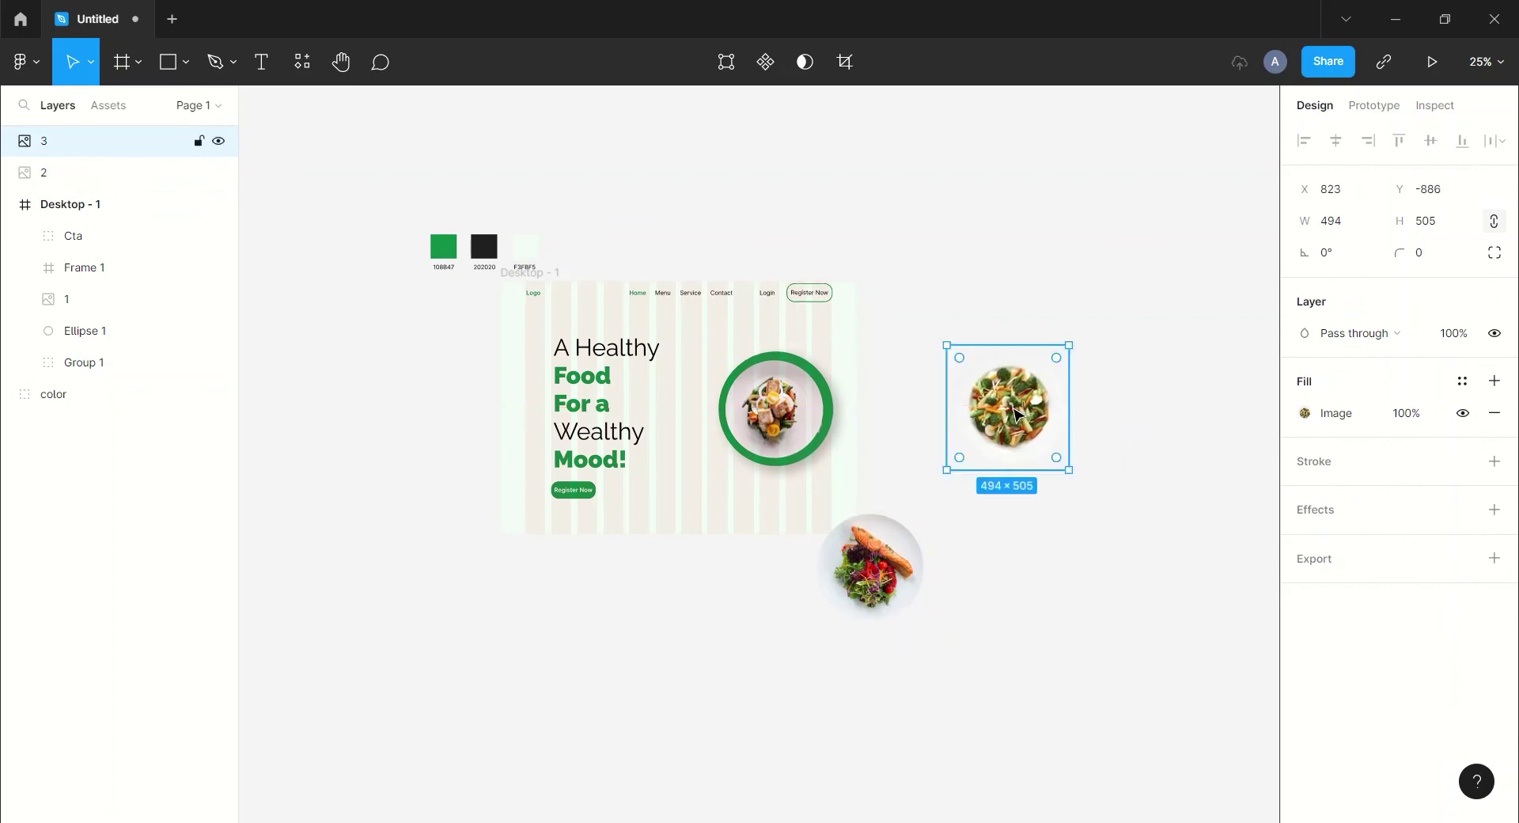
Step: Nest the image 2 and image 3 layers inside the desktop frame, between image 1 and Ellipse 1
{"action": "left_click", "coordinate": [42, 173]}
{"action": "left_click_drag", "start_coordinate": [42, 173], "coordinate": [74, 317]}
{"action": "left_click", "coordinate": [71, 152]}
{"action": "left_click_drag", "start_coordinate": [71, 156], "coordinate": [91, 299]}
Step: Group images 1, 2 and 3 and name the group "images"
{"action": "left_click", "coordinate": [74, 268], "text": "shift"}
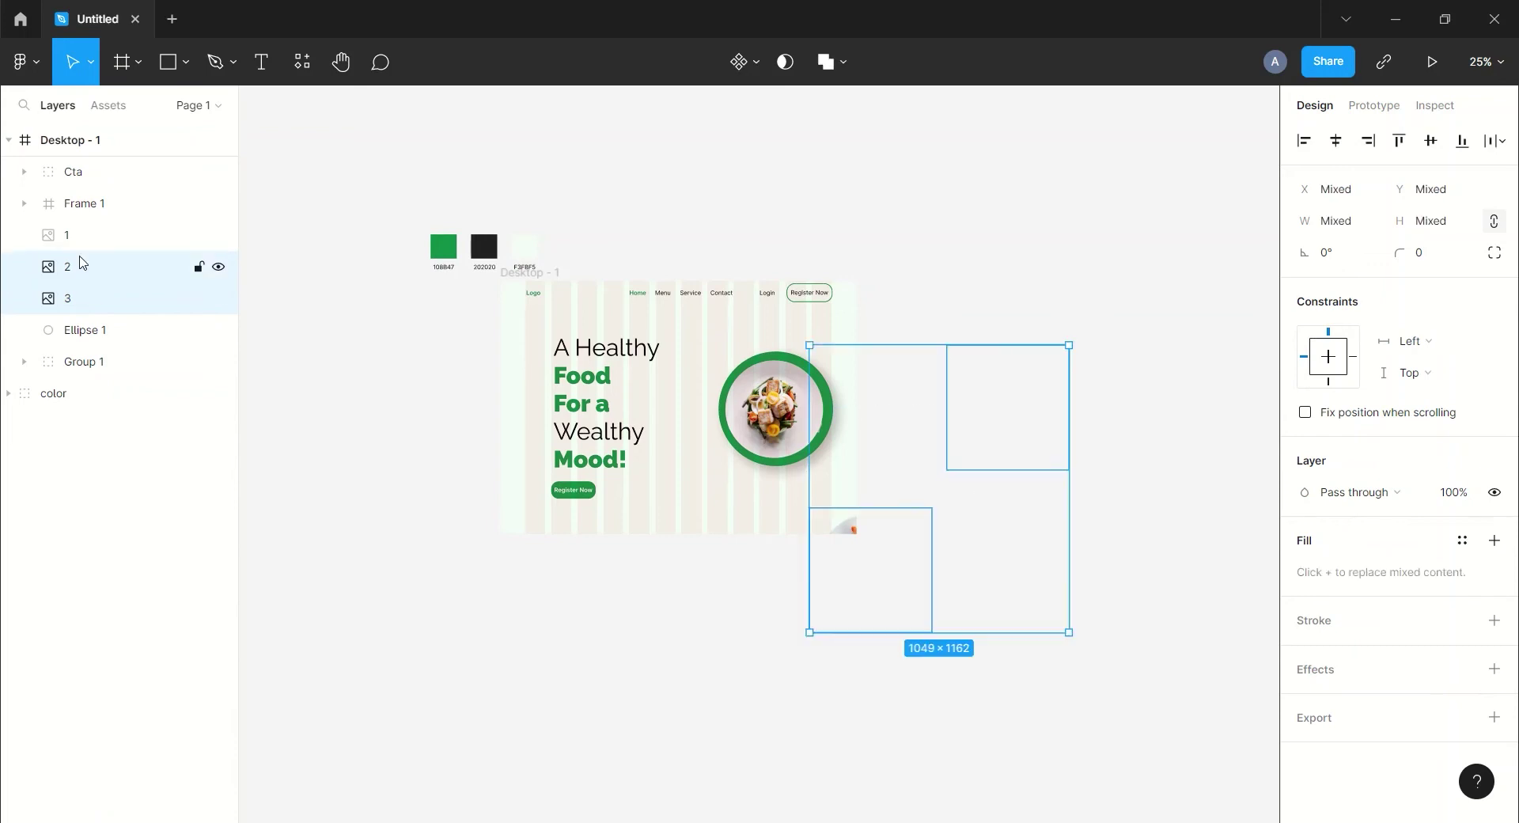
{"action": "left_click", "coordinate": [83, 247], "text": "shift"}
{"action": "key", "text": "ctrl+g"}
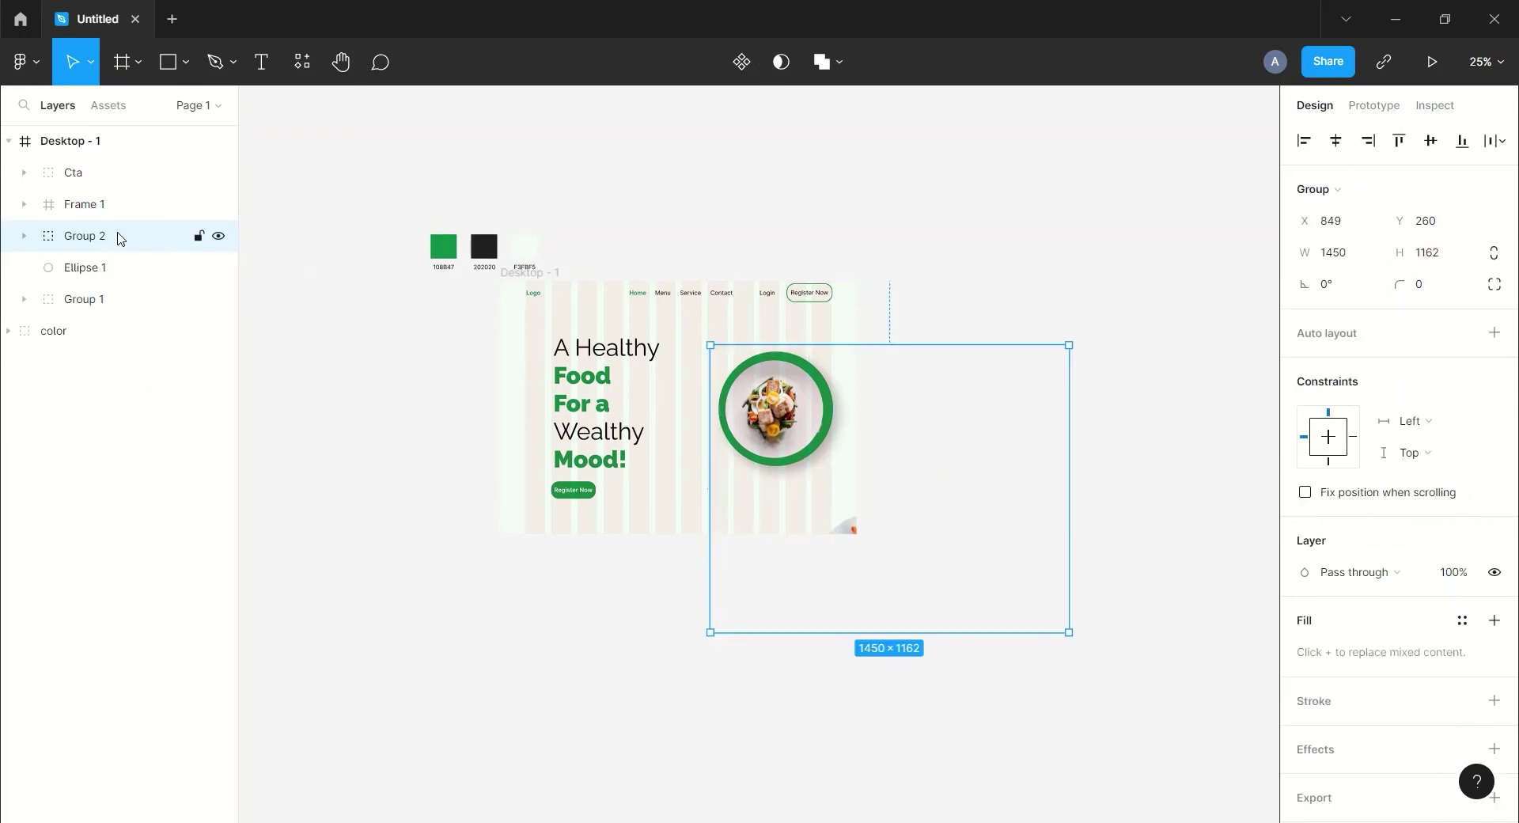
{"action": "double_click", "coordinate": [94, 236]}
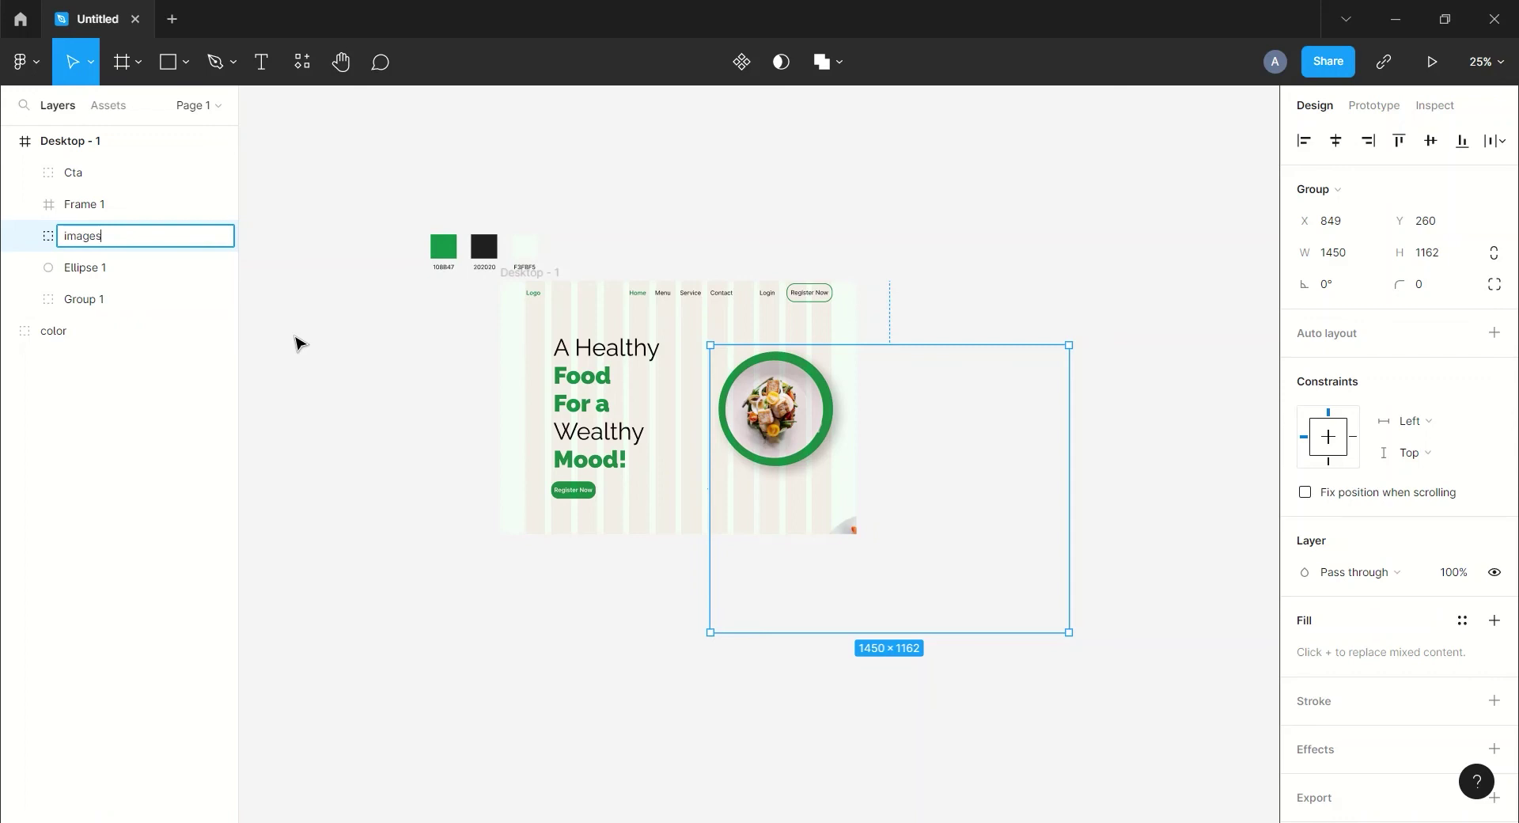
{"action": "type", "text": "images"}
{"action": "left_click", "coordinate": [299, 343]}
Step: Set the image fill opacity of images 2 and 3 to 0%
{"action": "left_click", "coordinate": [82, 240]}
{"action": "left_click", "coordinate": [24, 236]}
{"action": "left_click", "coordinate": [118, 304]}
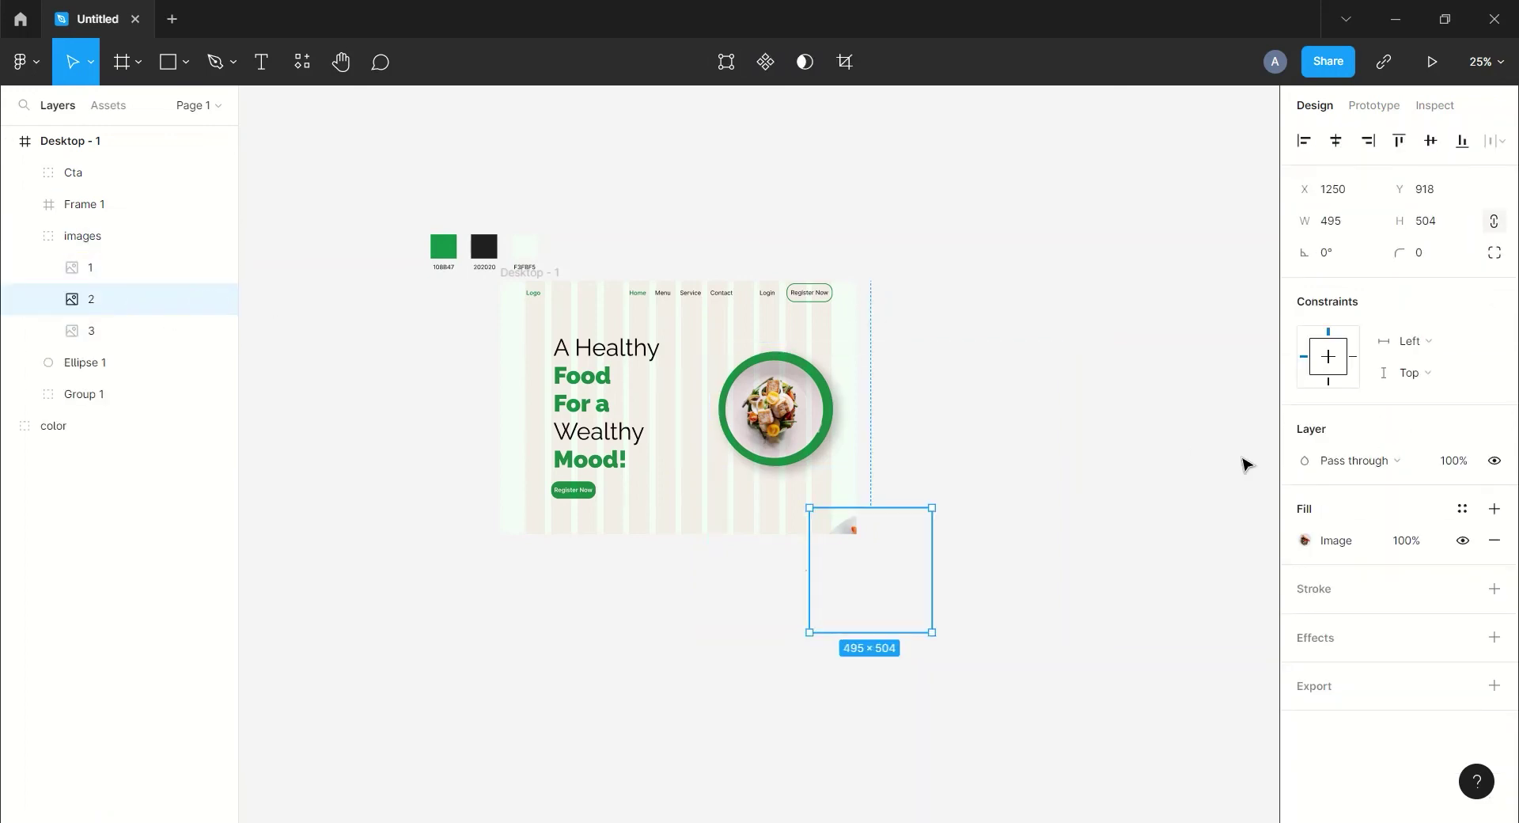
{"action": "left_click", "coordinate": [1408, 545]}
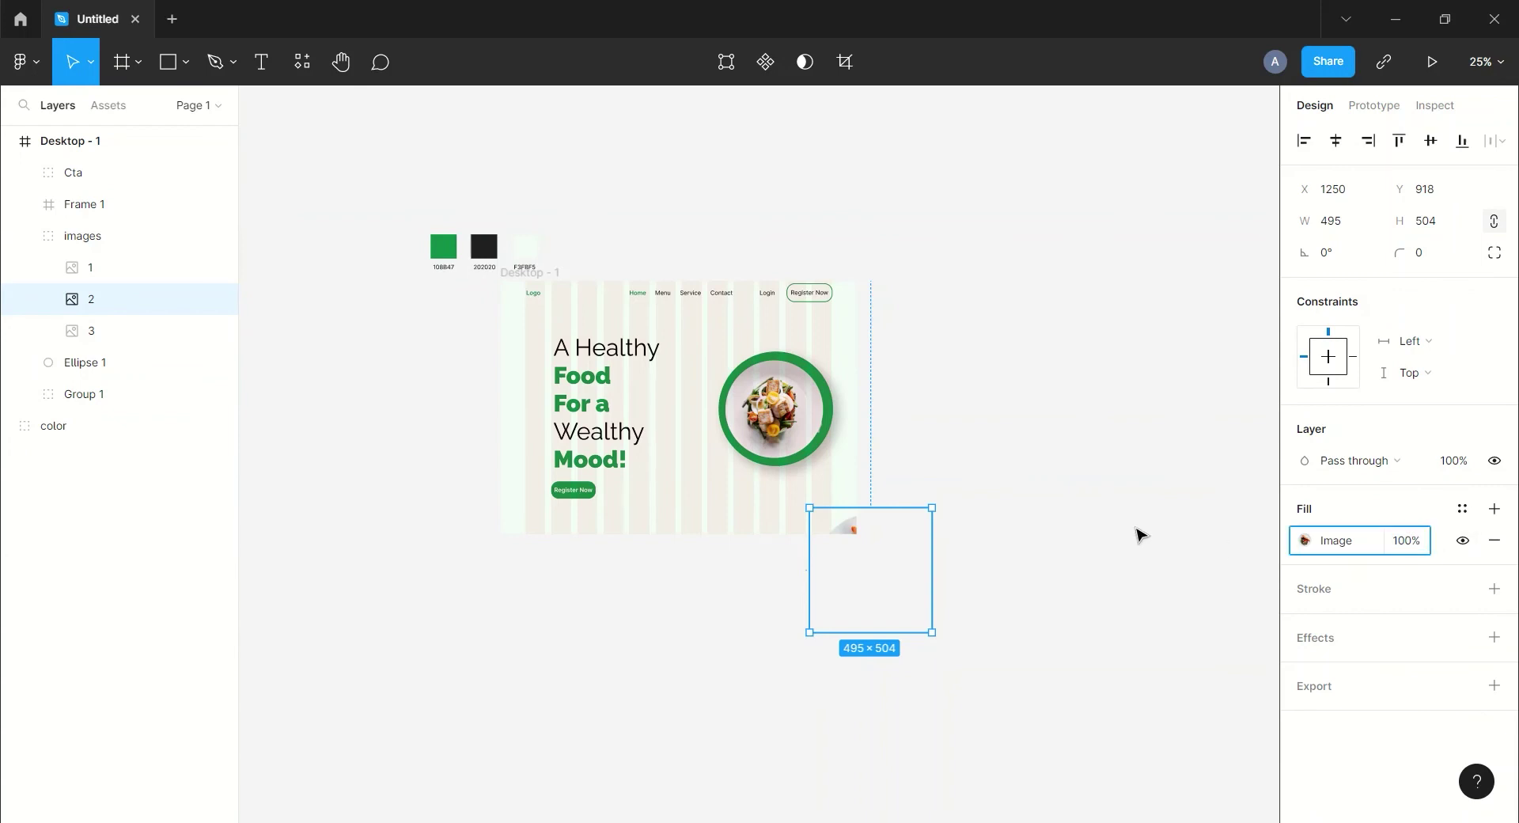
{"action": "key", "text": "Return"}
{"action": "left_click", "coordinate": [110, 331]}
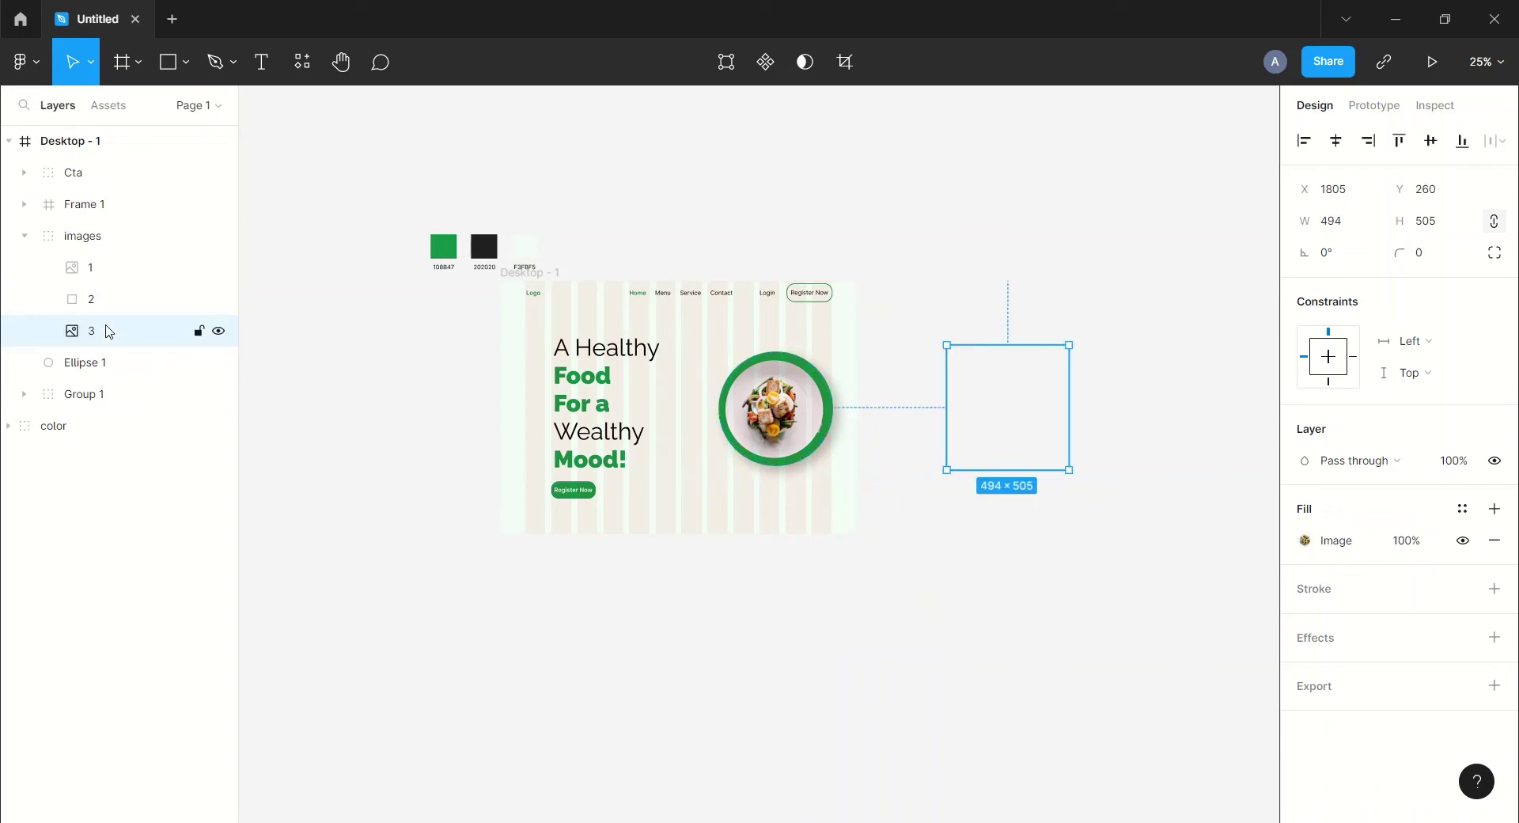
{"action": "left_click", "coordinate": [1407, 541]}
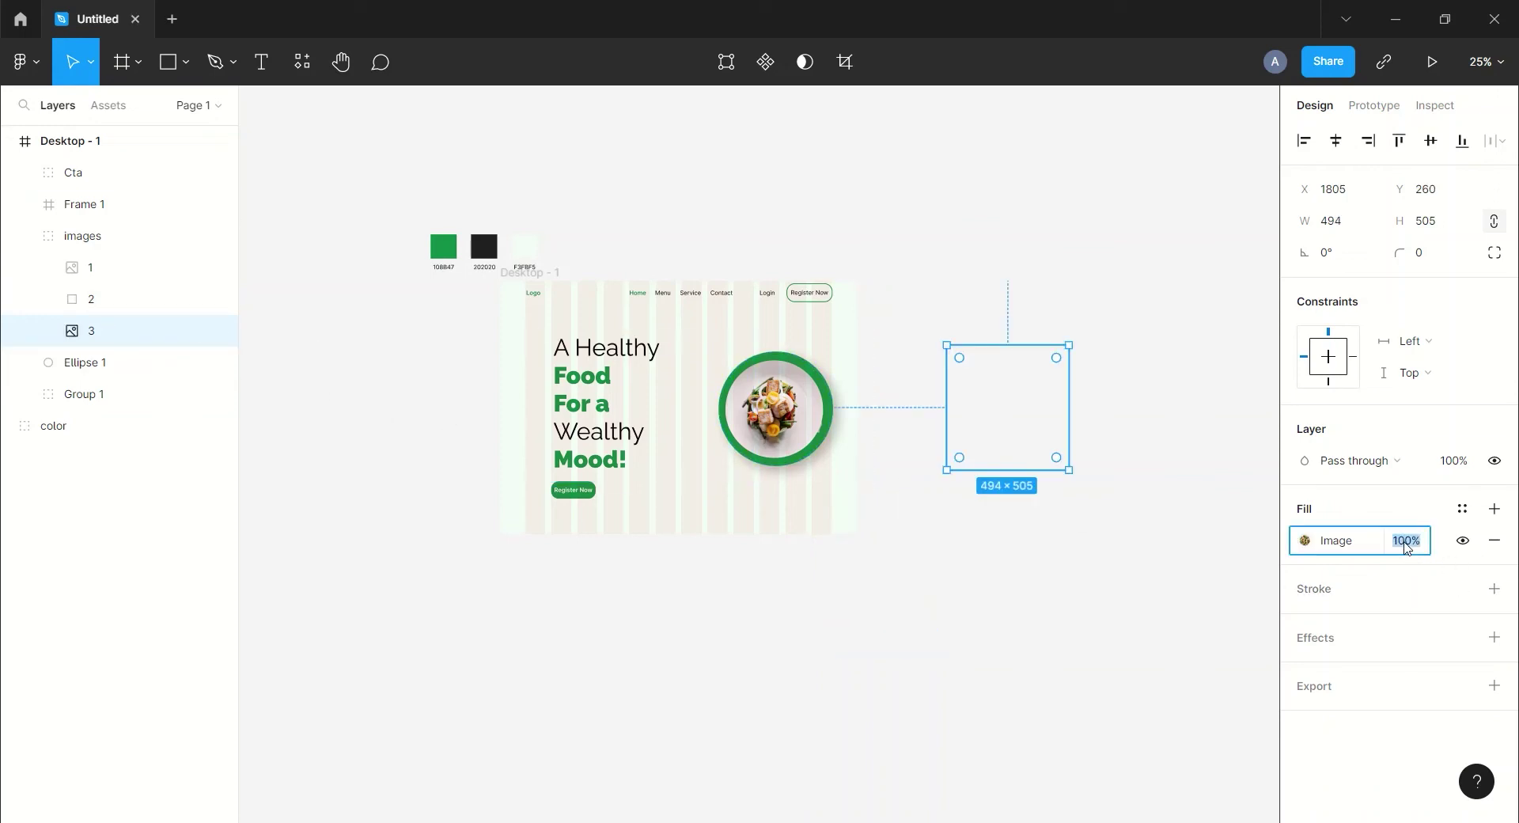
{"action": "key", "text": "Return"}
{"action": "left_click", "coordinate": [1169, 563]}
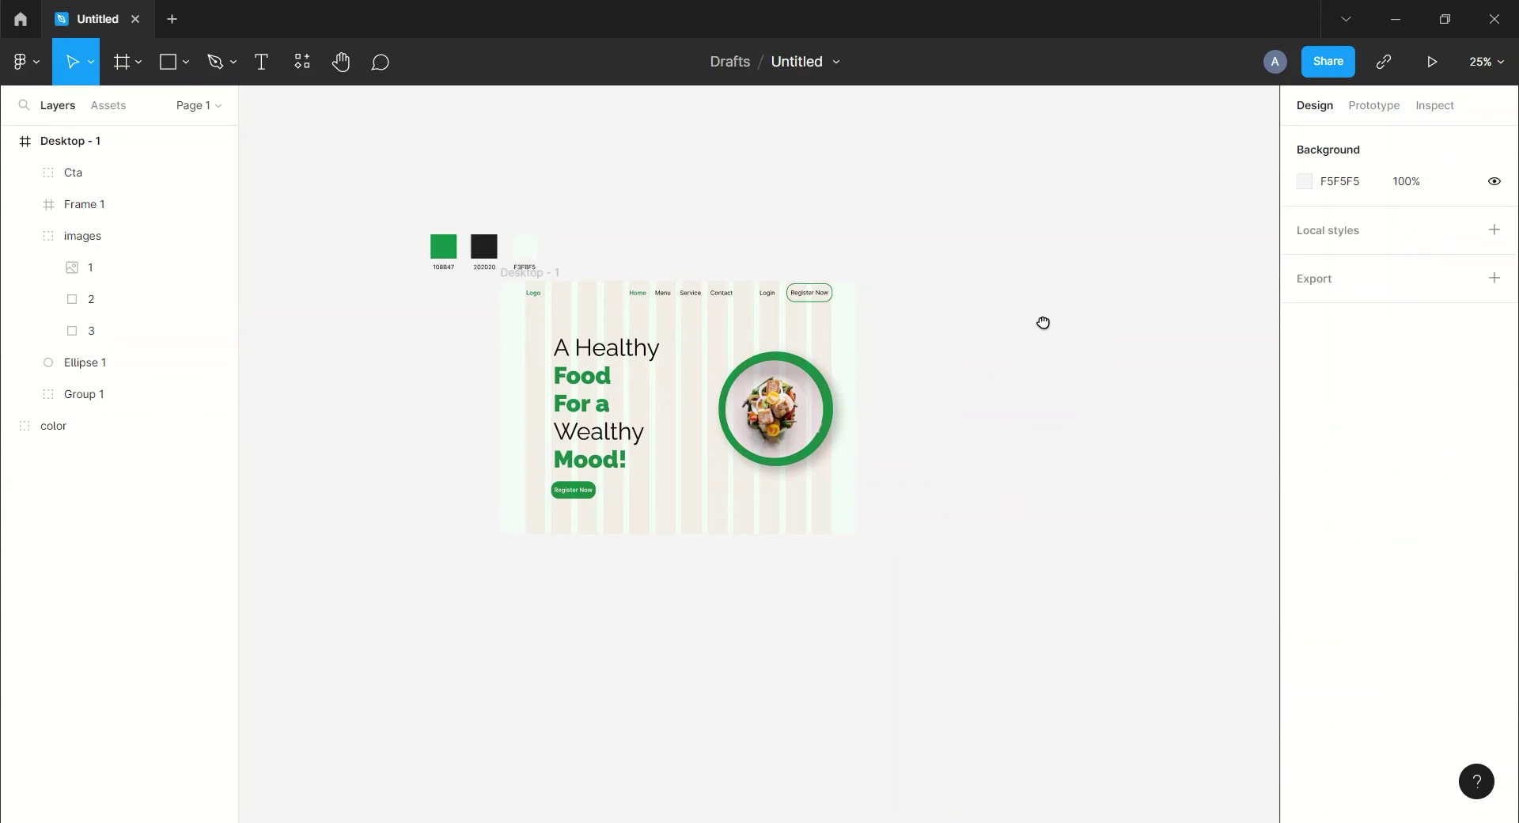
Step: Collapse the images group and the Desktop - 1 frame in the layer list, and delete the color swatch group
{"action": "scroll", "coordinate": [712, 356], "scroll_direction": "right", "scroll_amount": 2}
{"action": "left_click", "coordinate": [23, 236]}
{"action": "left_click", "coordinate": [8, 141]}
{"action": "left_click", "coordinate": [57, 172]}
{"action": "key", "text": "Delete"}
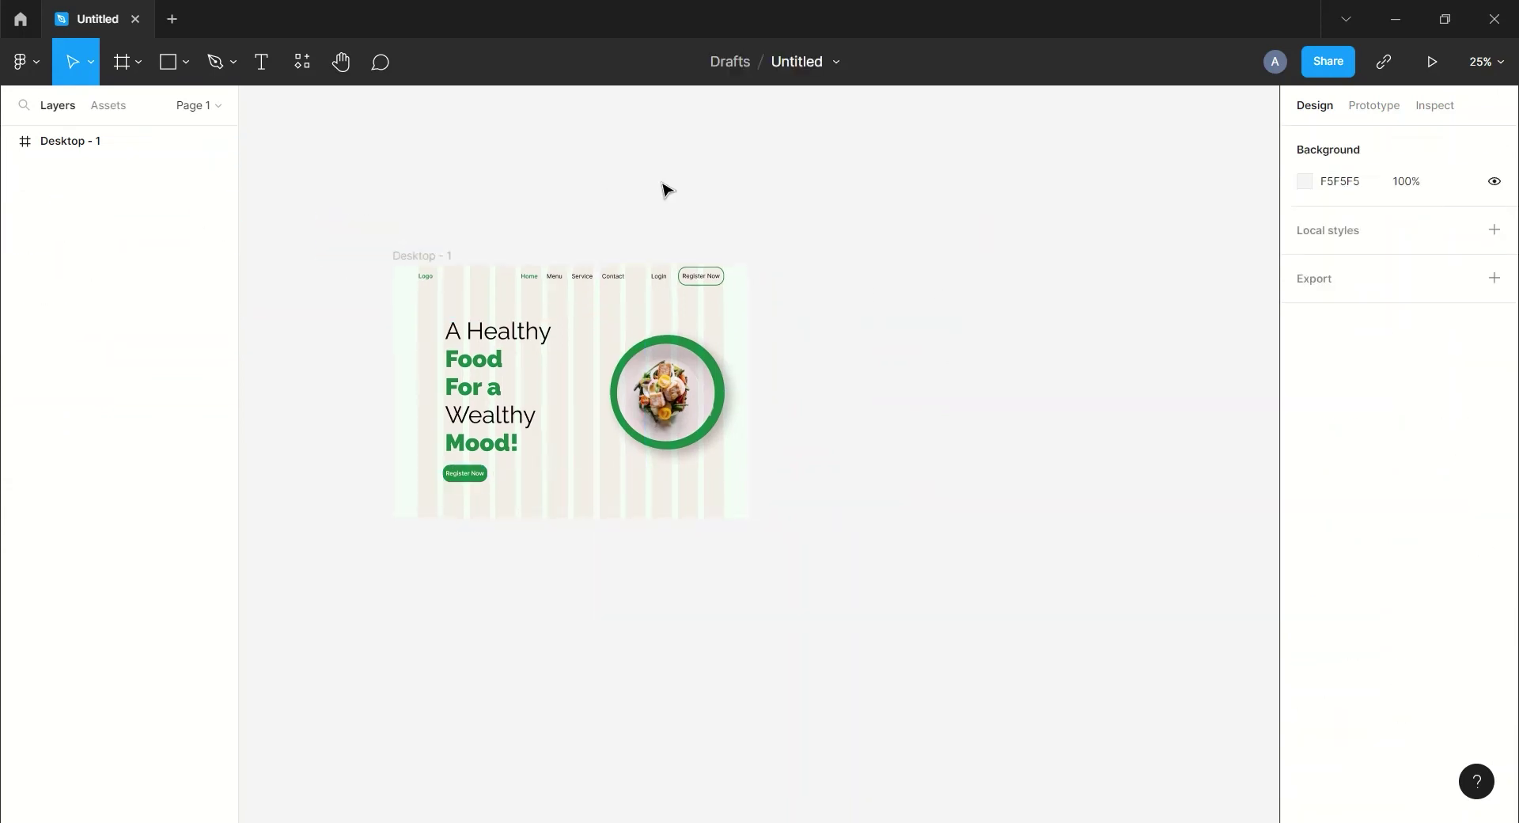
Step: Duplicate the Desktop - 1 frame and place the copy to its right at about X 922, Y -1146
{"action": "left_click", "coordinate": [425, 254]}
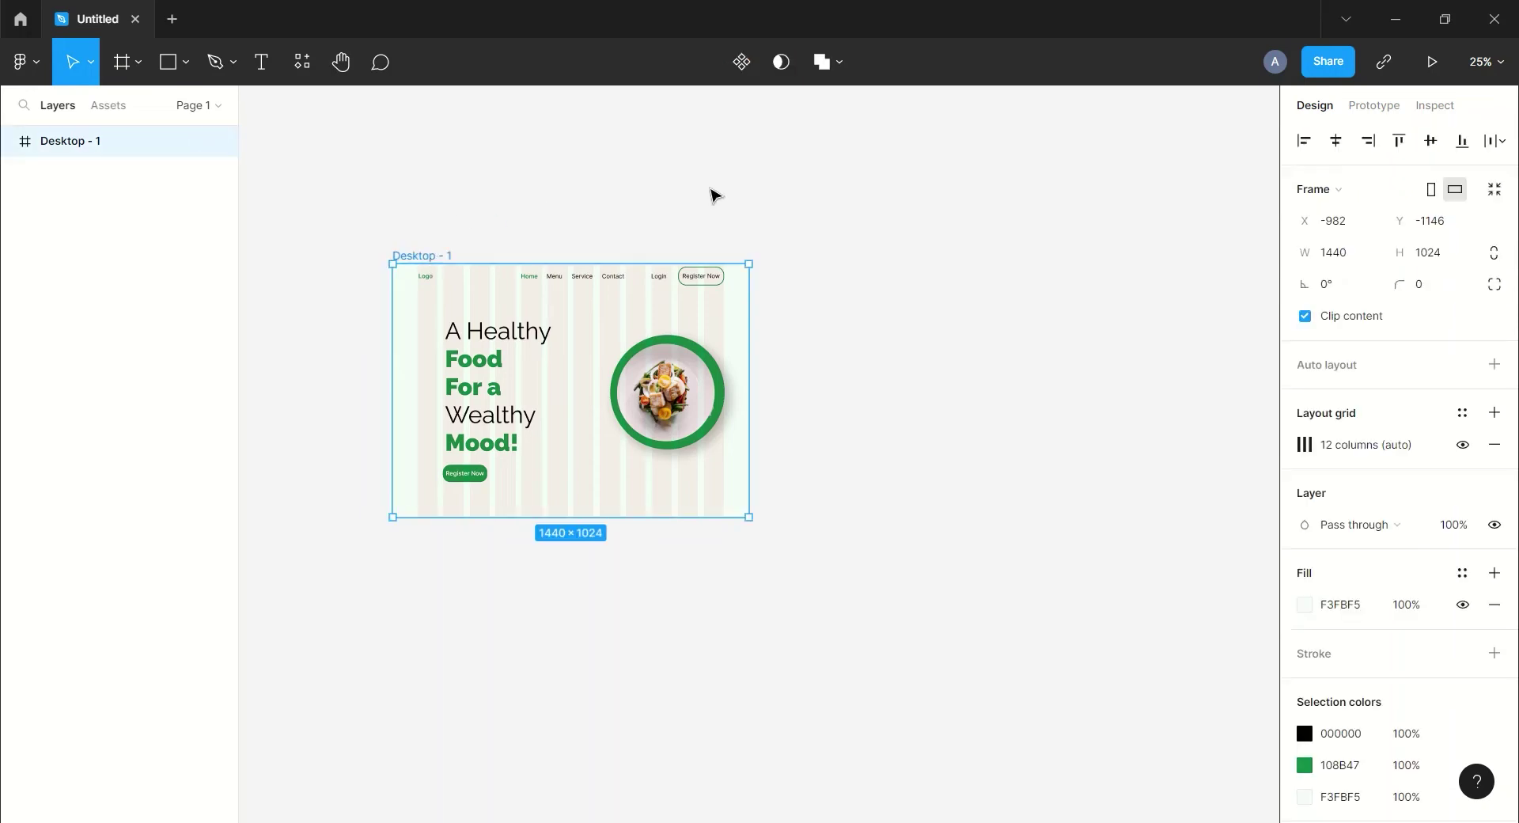
{"action": "key", "text": "ctrl+v"}
{"action": "left_click_drag", "start_coordinate": [793, 258], "coordinate": [875, 254]}
{"action": "left_click", "coordinate": [960, 203]}
{"action": "scroll", "coordinate": [907, 203], "scroll_direction": "right", "scroll_amount": 3}
{"action": "scroll", "coordinate": [907, 203], "scroll_direction": "right", "scroll_amount": 2}
{"action": "left_click", "coordinate": [637, 256]}
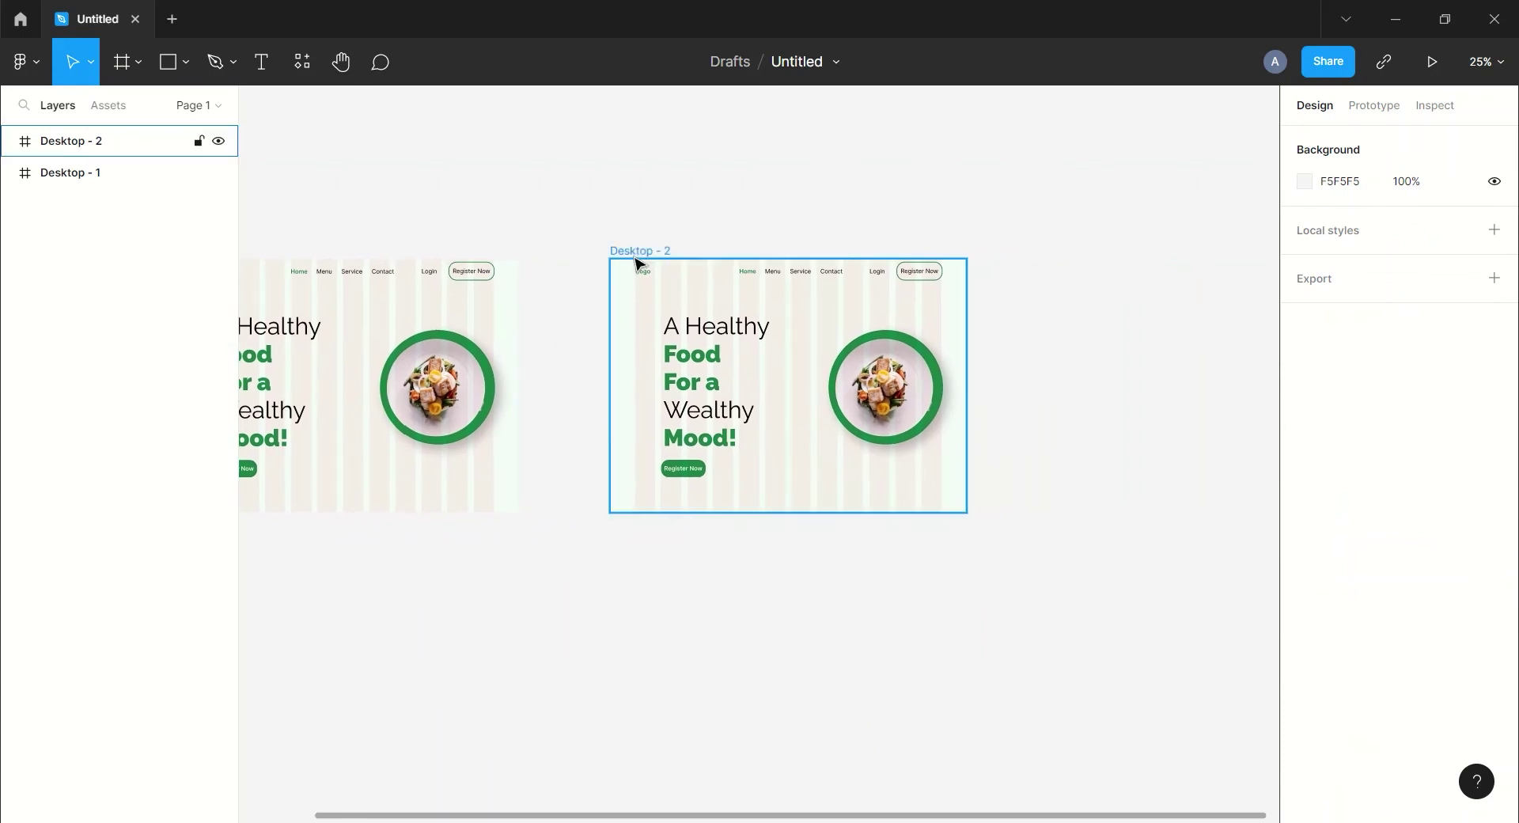
{"action": "left_click_drag", "start_coordinate": [646, 255], "coordinate": [675, 251]}
{"action": "left_click", "coordinate": [739, 179]}
Step: Hide the 12-column layout grid on both the Desktop - 1 and Desktop - 2 frames
{"action": "left_click_drag", "start_coordinate": [526, 215], "coordinate": [704, 246]}
{"action": "left_click", "coordinate": [448, 288]}
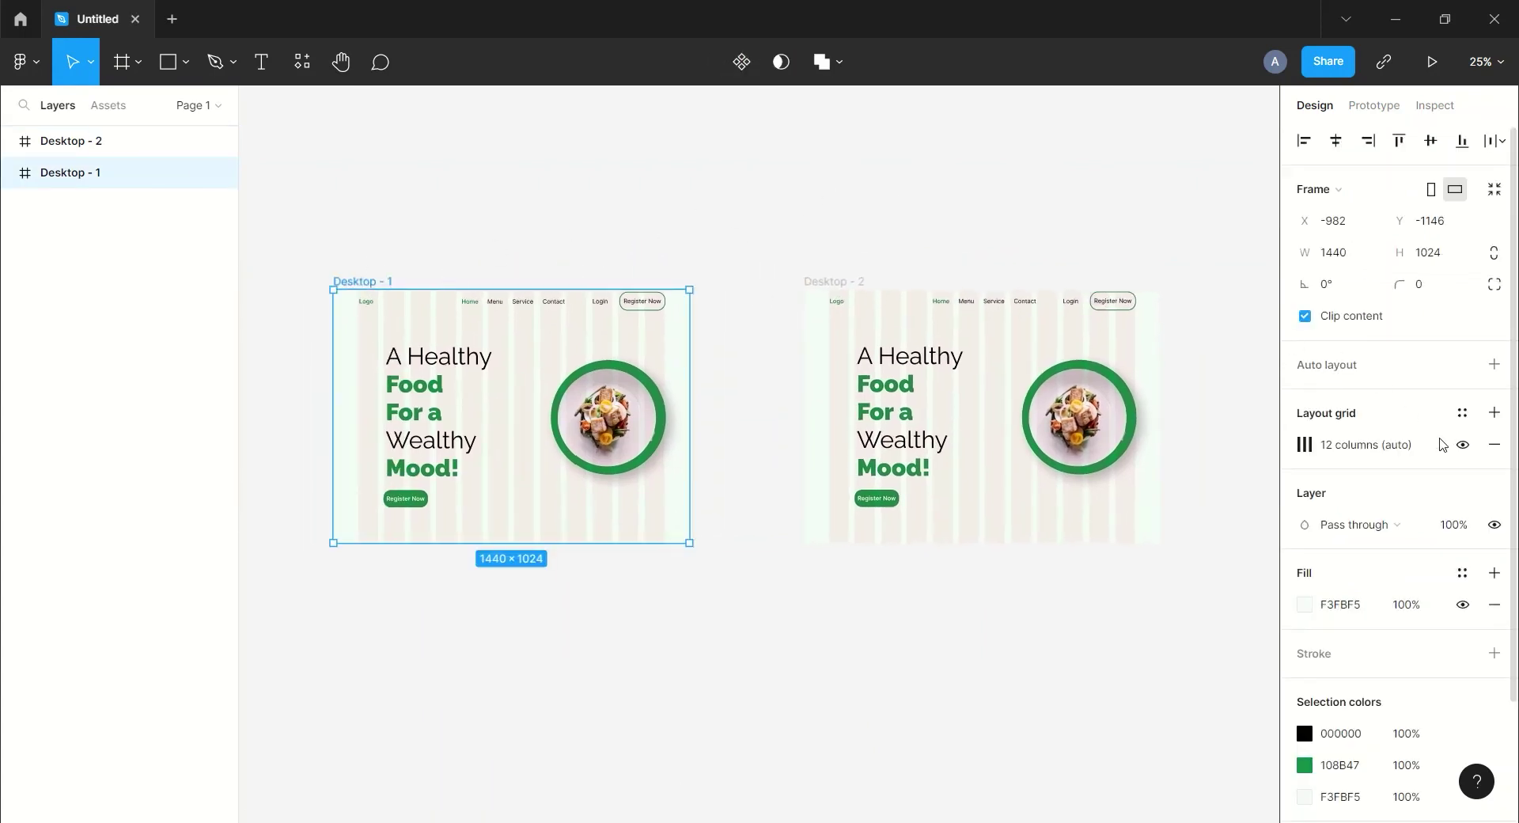
{"action": "left_click", "coordinate": [1463, 448]}
{"action": "left_click", "coordinate": [882, 213]}
{"action": "left_click", "coordinate": [834, 283]}
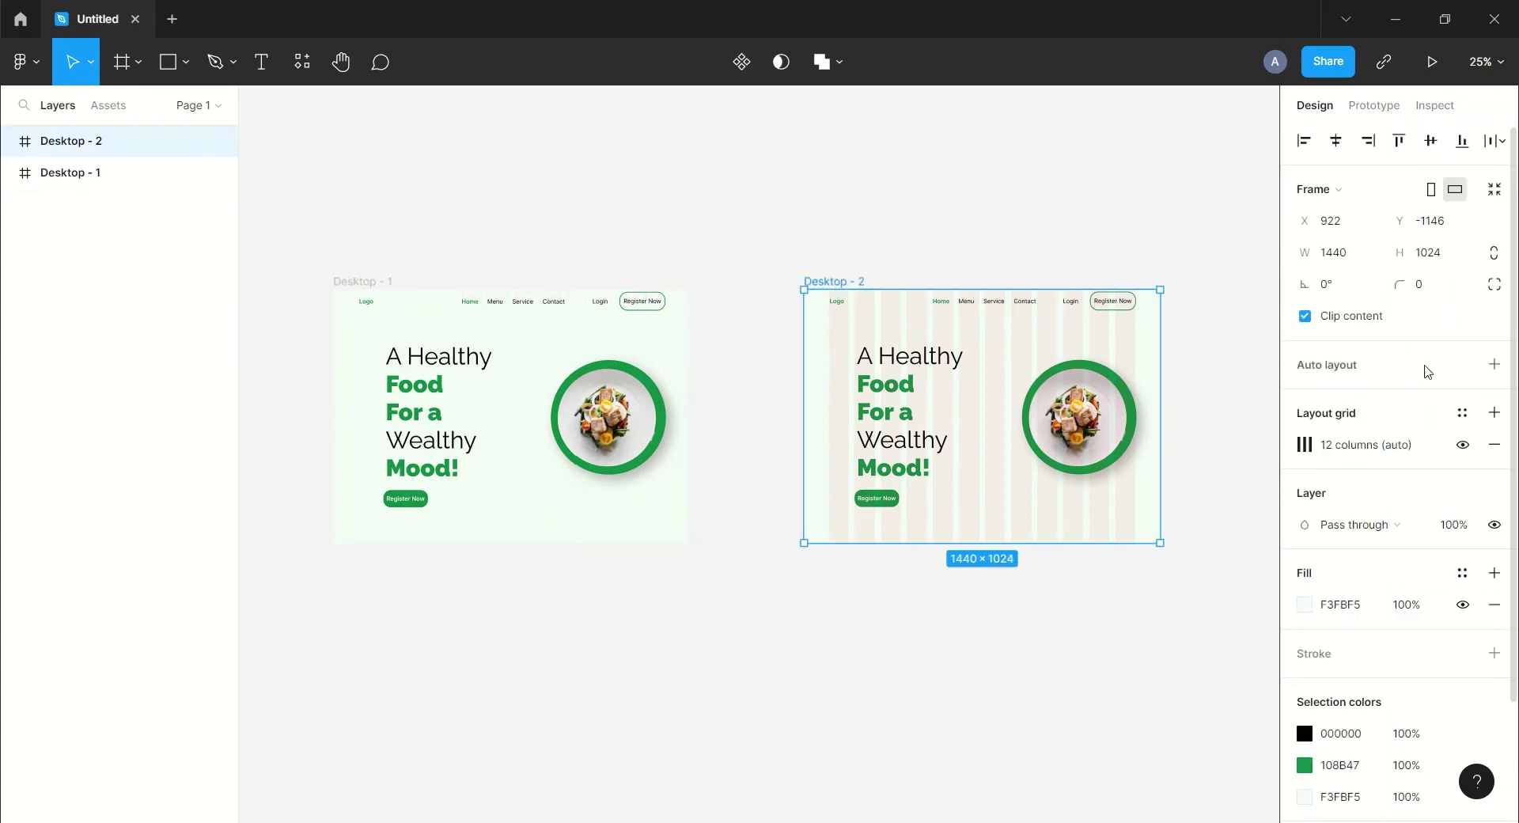
{"action": "left_click", "coordinate": [1462, 448]}
{"action": "left_click", "coordinate": [1166, 254]}
Step: Set the fill opacity of image 2 in the Desktop - 2 images group to 100%
{"action": "left_click_drag", "start_coordinate": [1167, 254], "coordinate": [953, 218]}
{"action": "left_click", "coordinate": [70, 142]}
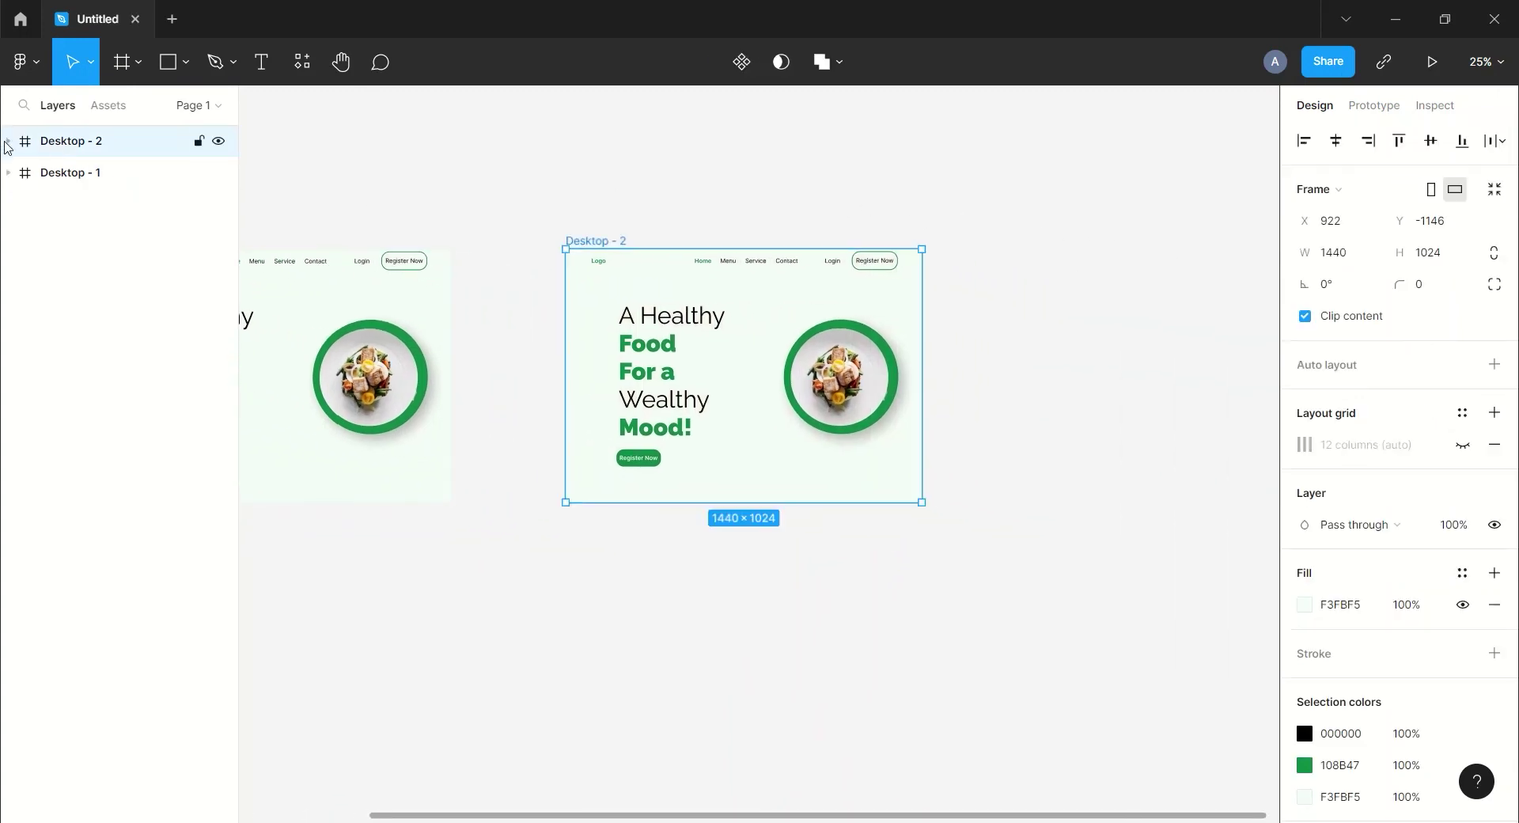
{"action": "left_click", "coordinate": [8, 140]}
{"action": "left_click", "coordinate": [73, 238]}
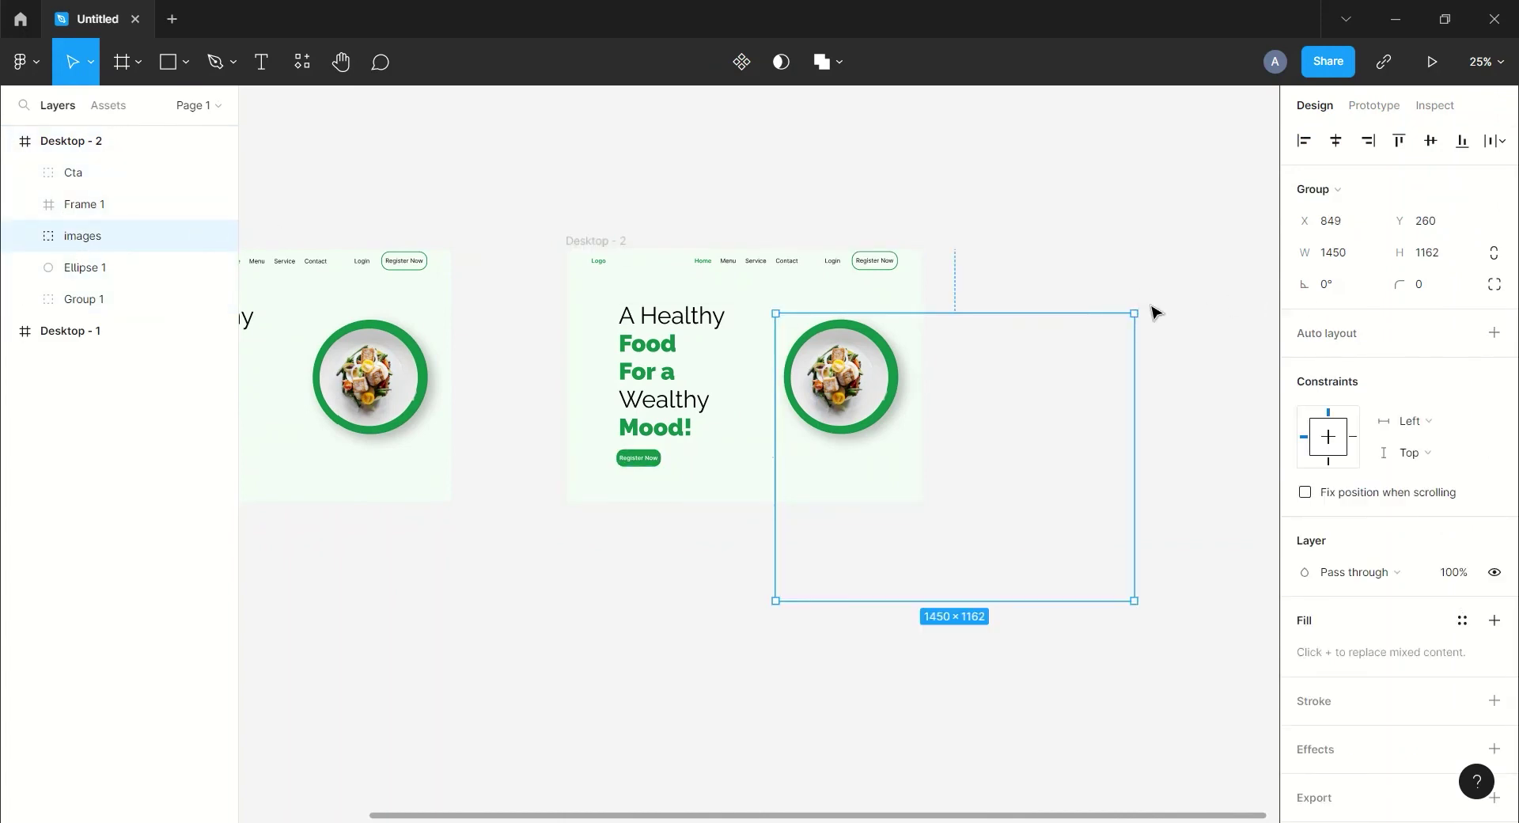
{"action": "left_click", "coordinate": [23, 236]}
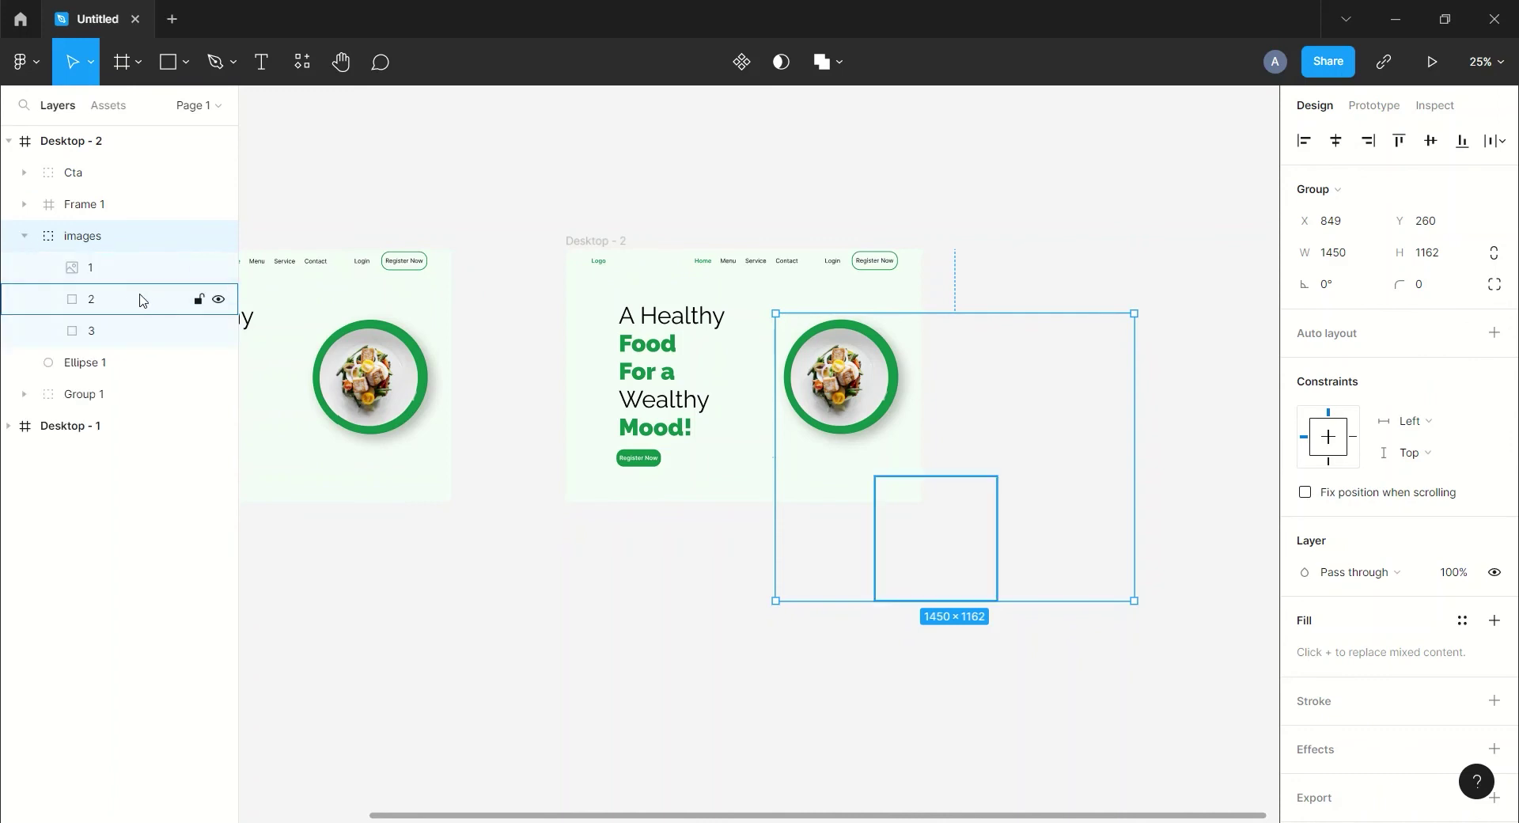
{"action": "left_click", "coordinate": [127, 299]}
{"action": "left_click", "coordinate": [1411, 549]}
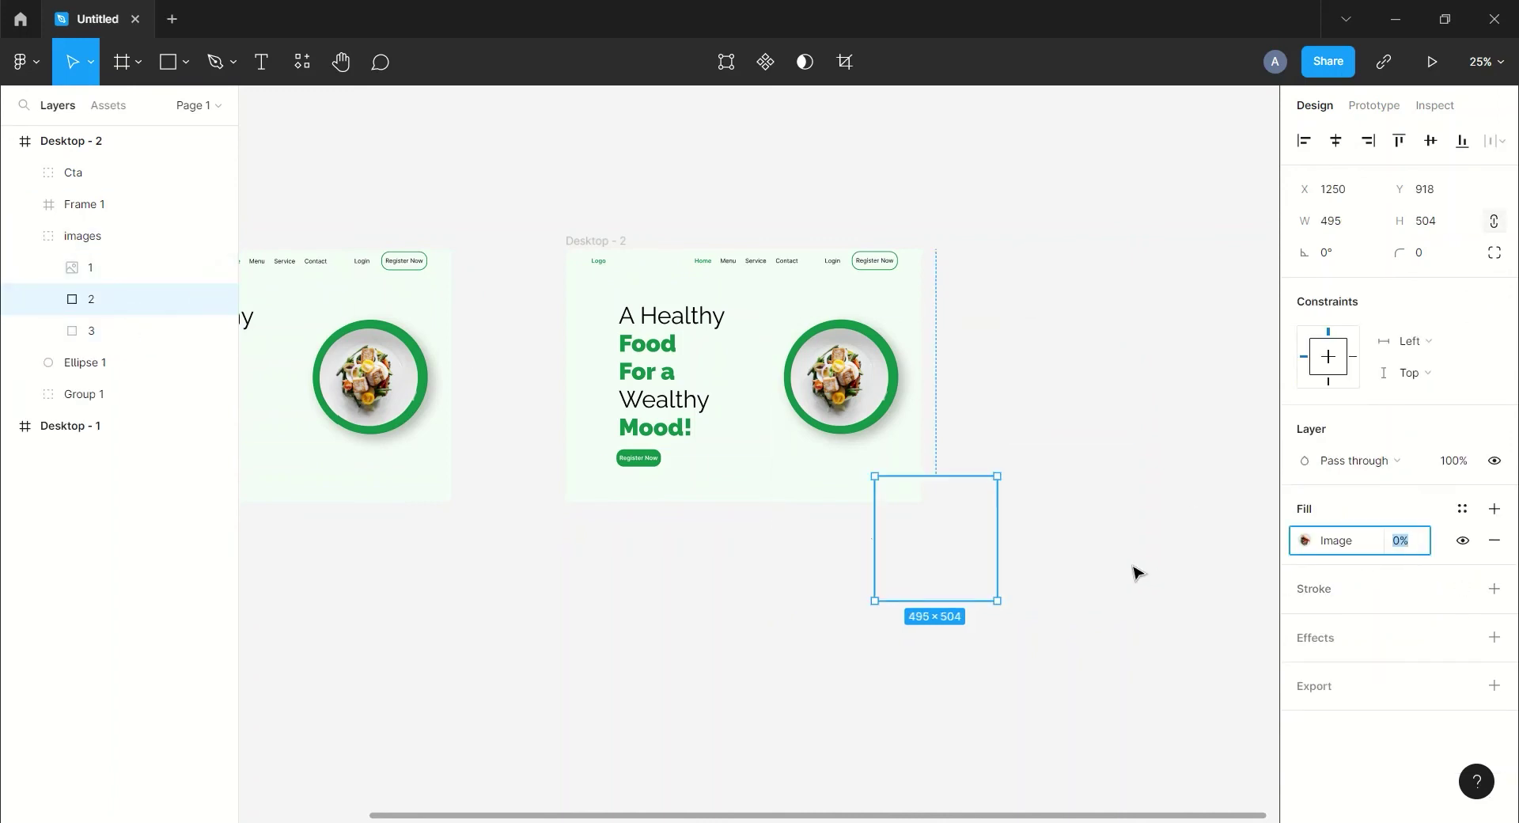
{"action": "type", "text": "100"}
{"action": "key", "text": "Return"}
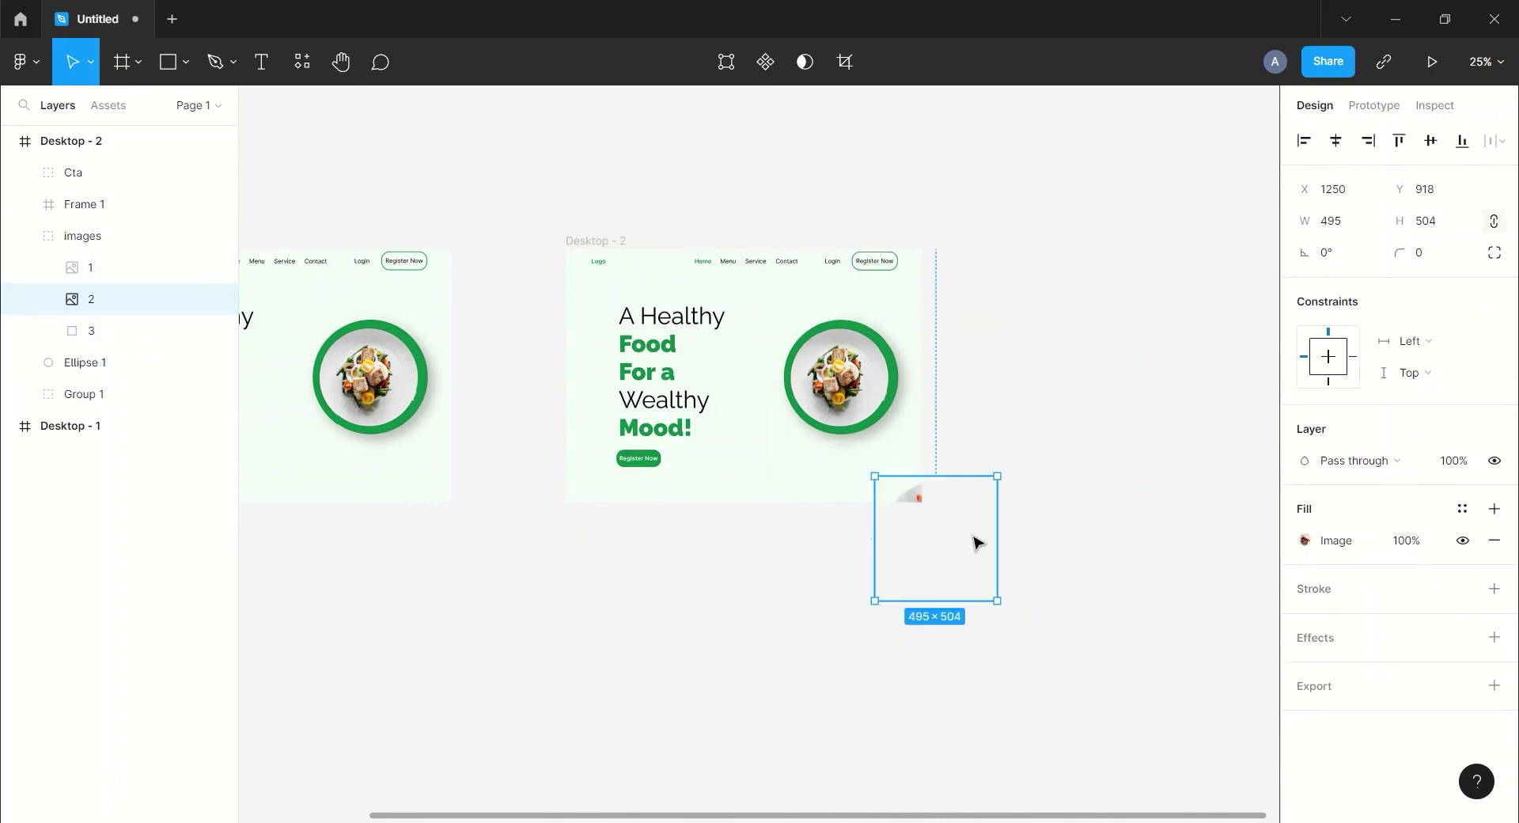
Step: Set the fill opacity of image 3 in the Desktop - 2 images group to 100%
{"action": "left_click", "coordinate": [138, 331]}
{"action": "left_click", "coordinate": [1398, 540]}
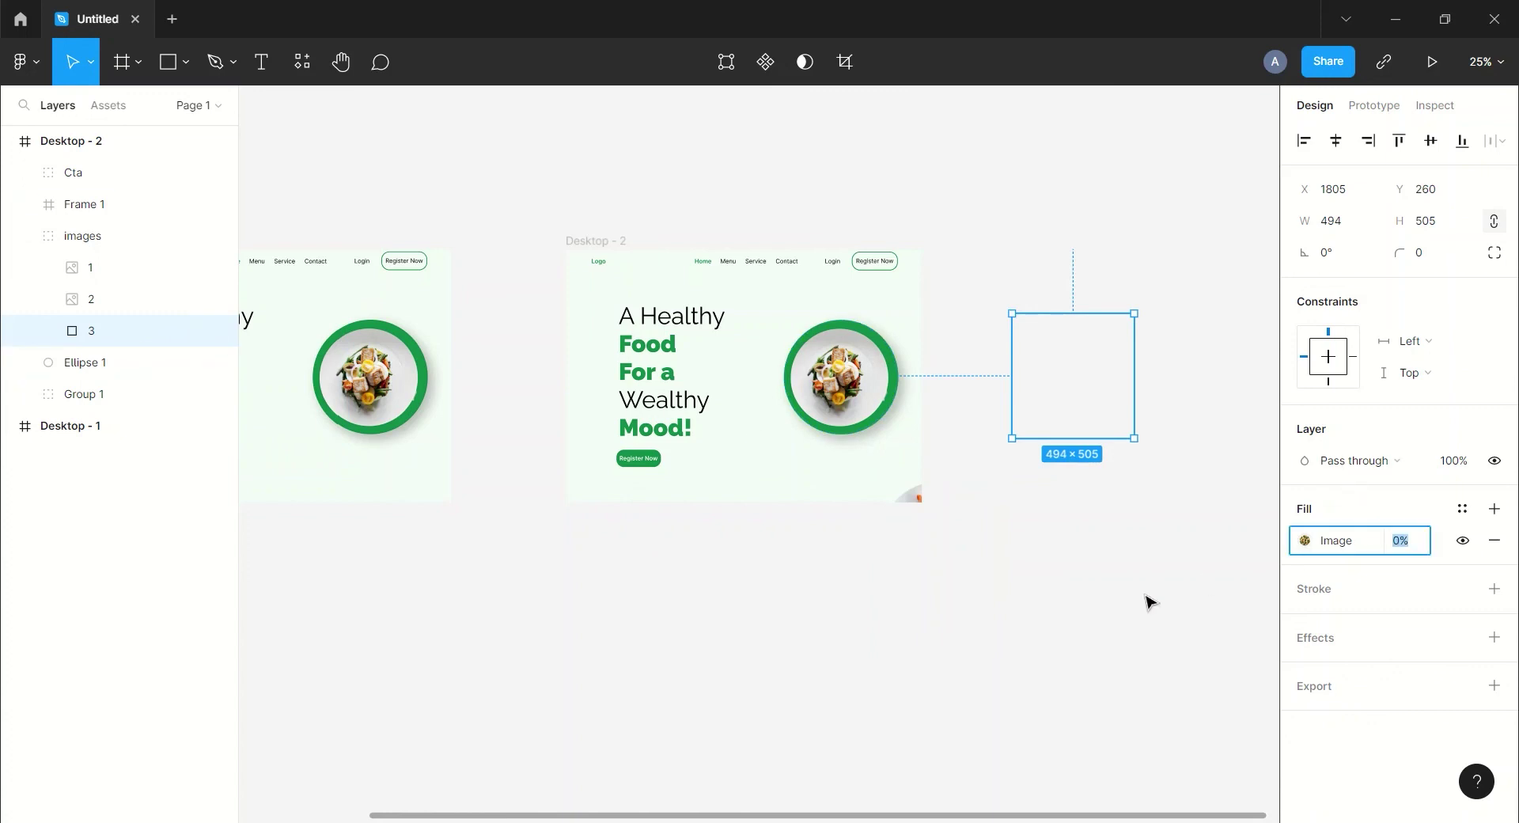
{"action": "type", "text": "100"}
{"action": "key", "text": "Return"}
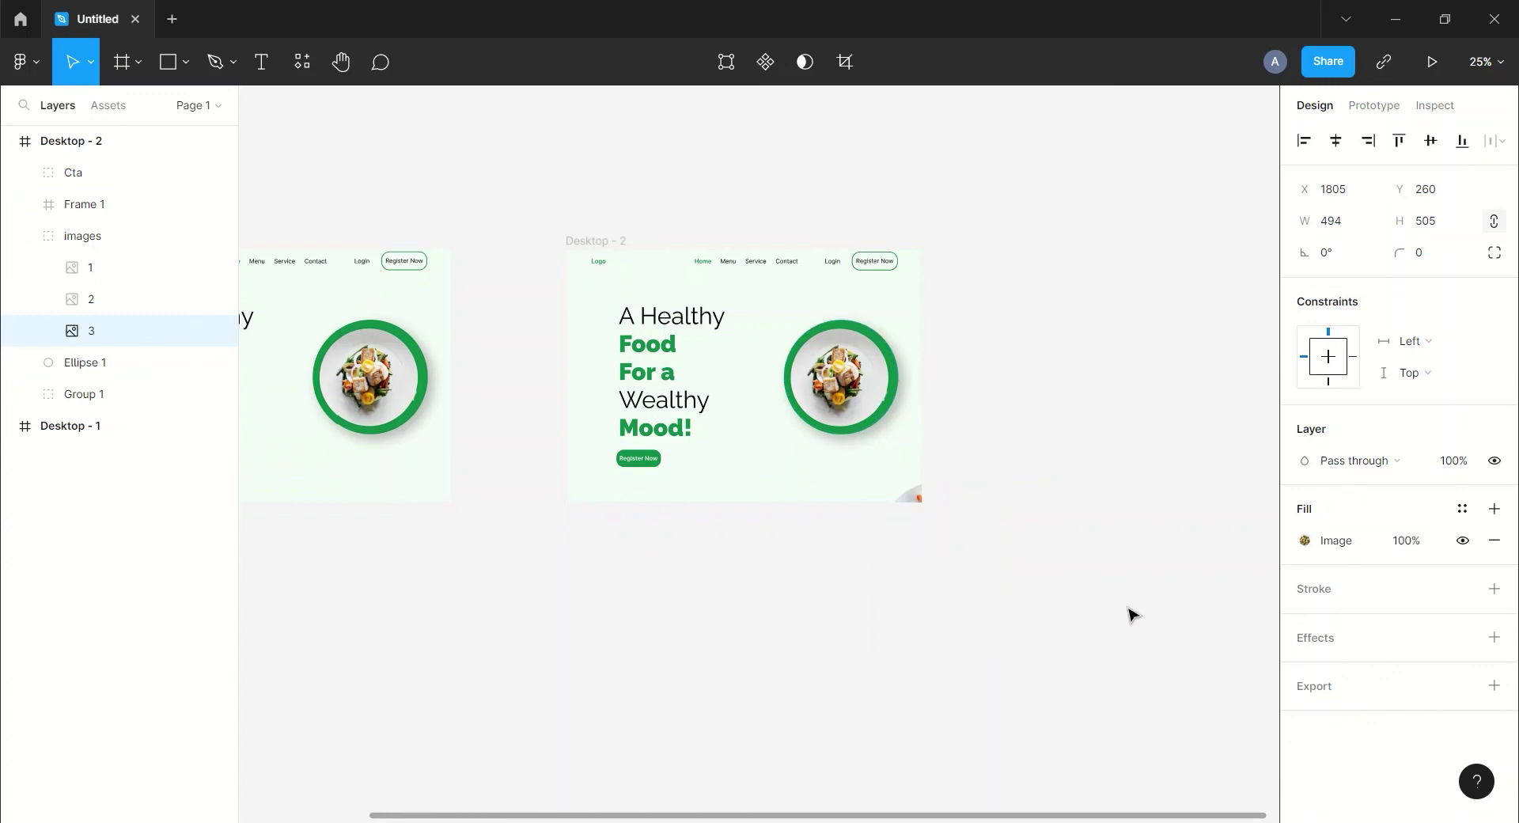
Step: Rotate the Desktop - 2 images group to about -90° and move it so the salmon plate sits on the green circle
{"action": "left_click", "coordinate": [24, 236]}
{"action": "left_click", "coordinate": [85, 237]}
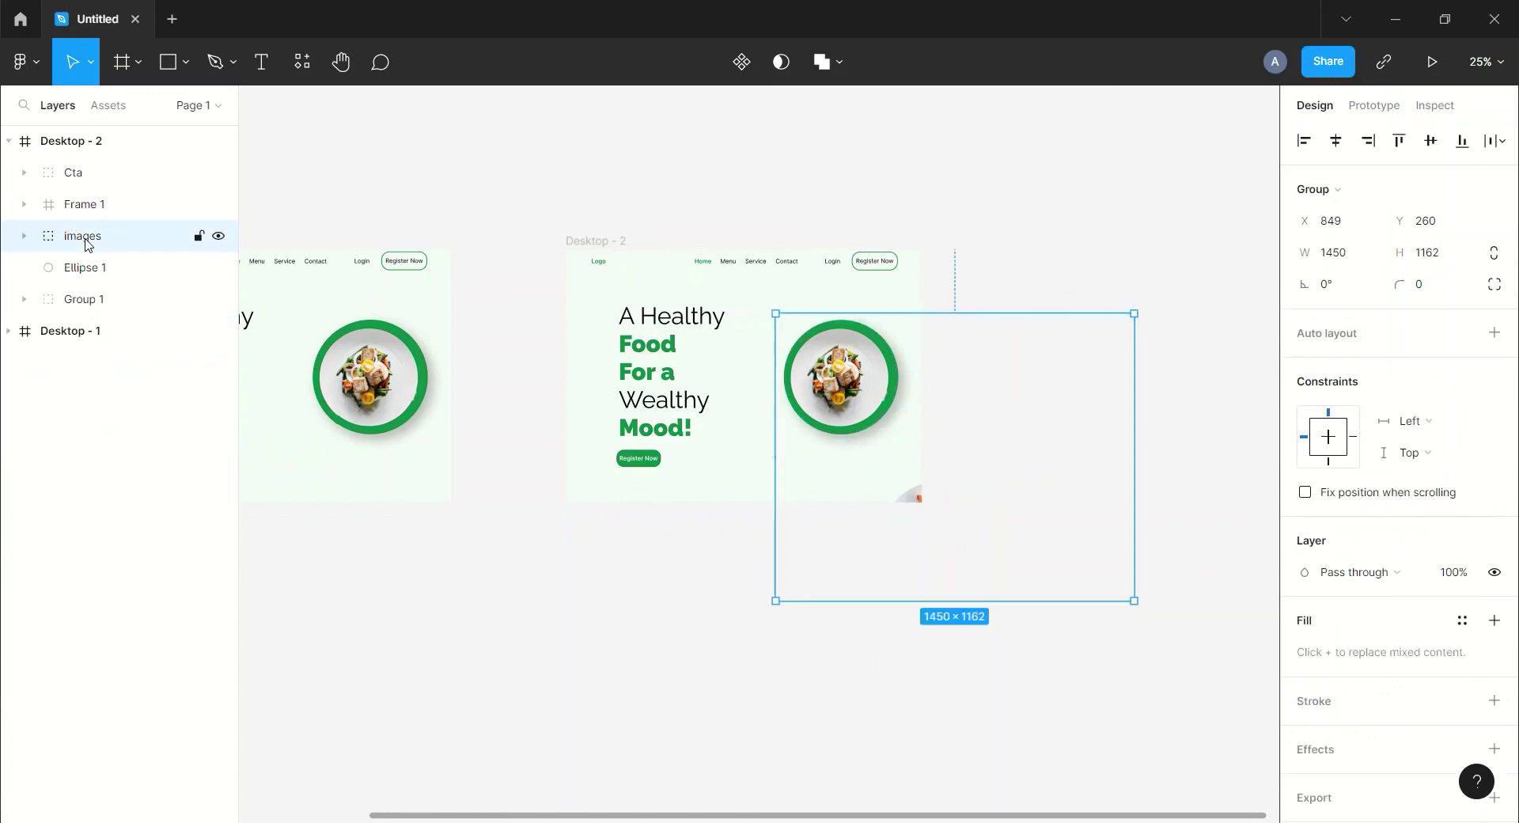
{"action": "left_click_drag", "start_coordinate": [1143, 304], "coordinate": [1124, 663]}
{"action": "left_click_drag", "start_coordinate": [902, 467], "coordinate": [871, 398]}
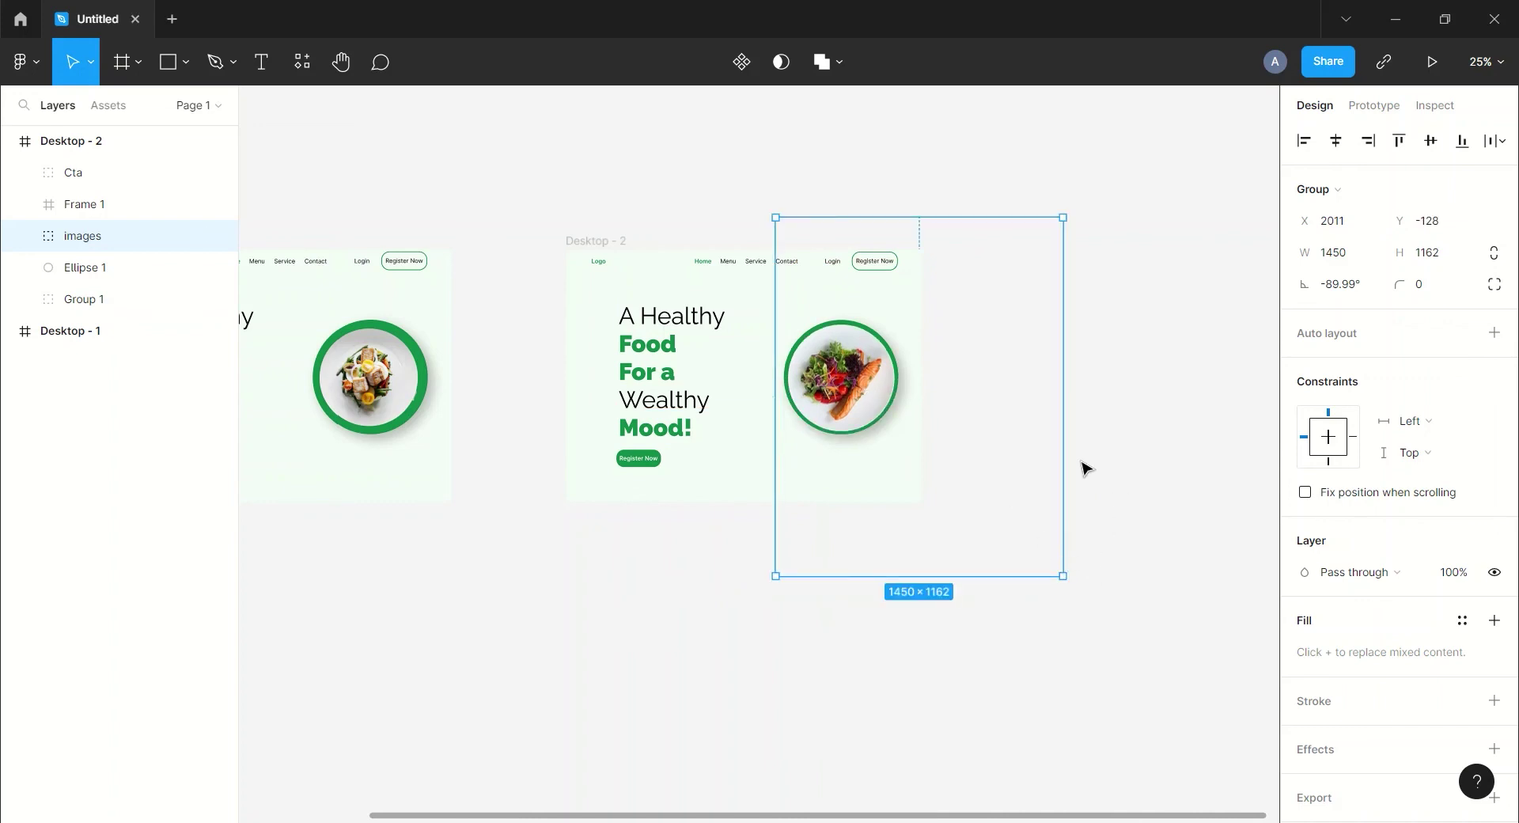
Step: Scale image 2 down from its centre to about 469 × 477 so it fits inside the green circle
{"action": "left_click", "coordinate": [24, 235]}
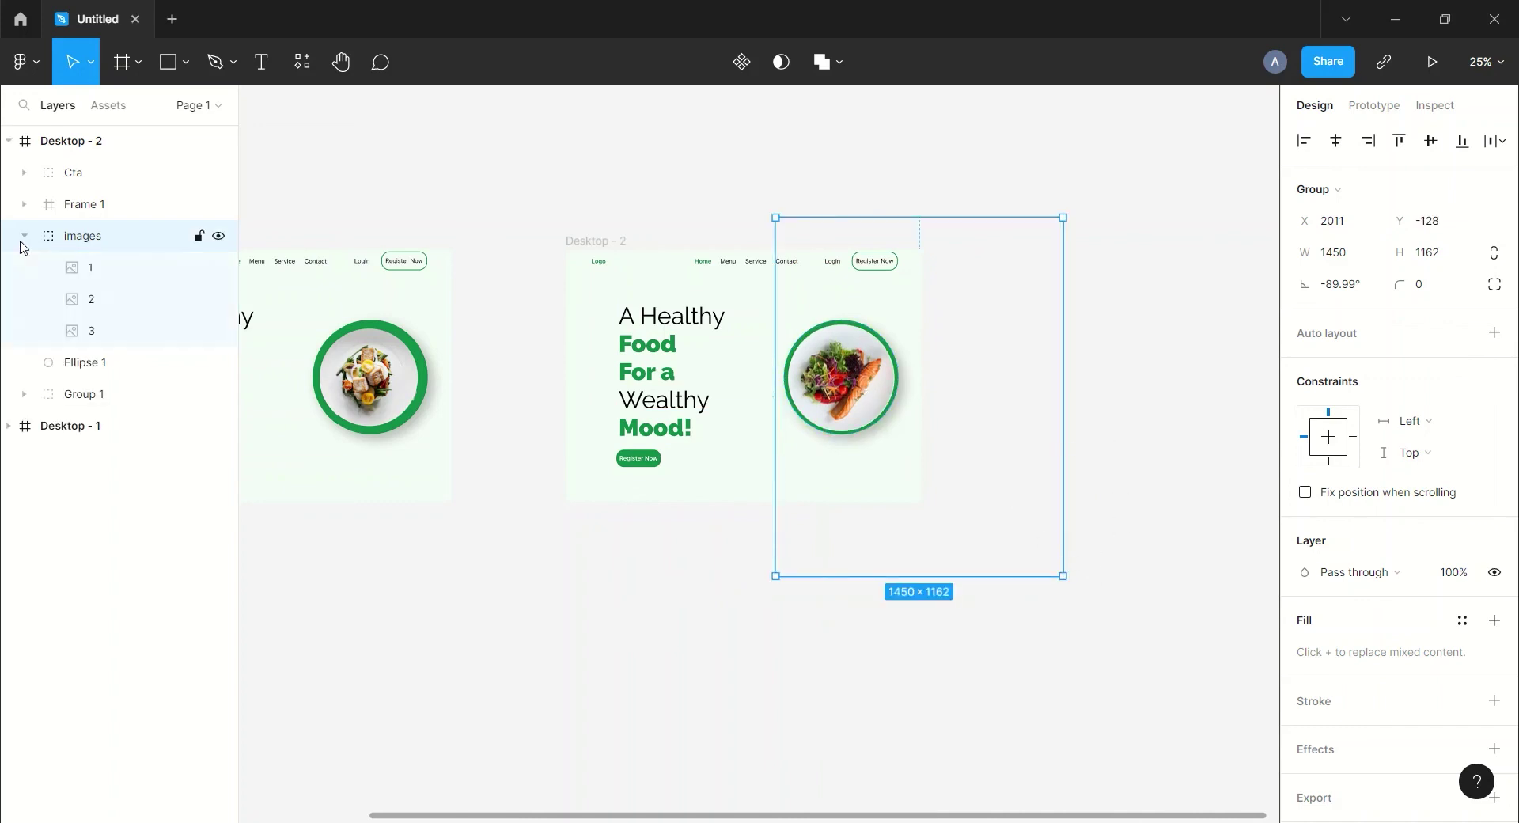
{"action": "left_click", "coordinate": [119, 312]}
{"action": "key", "text": "alt"}
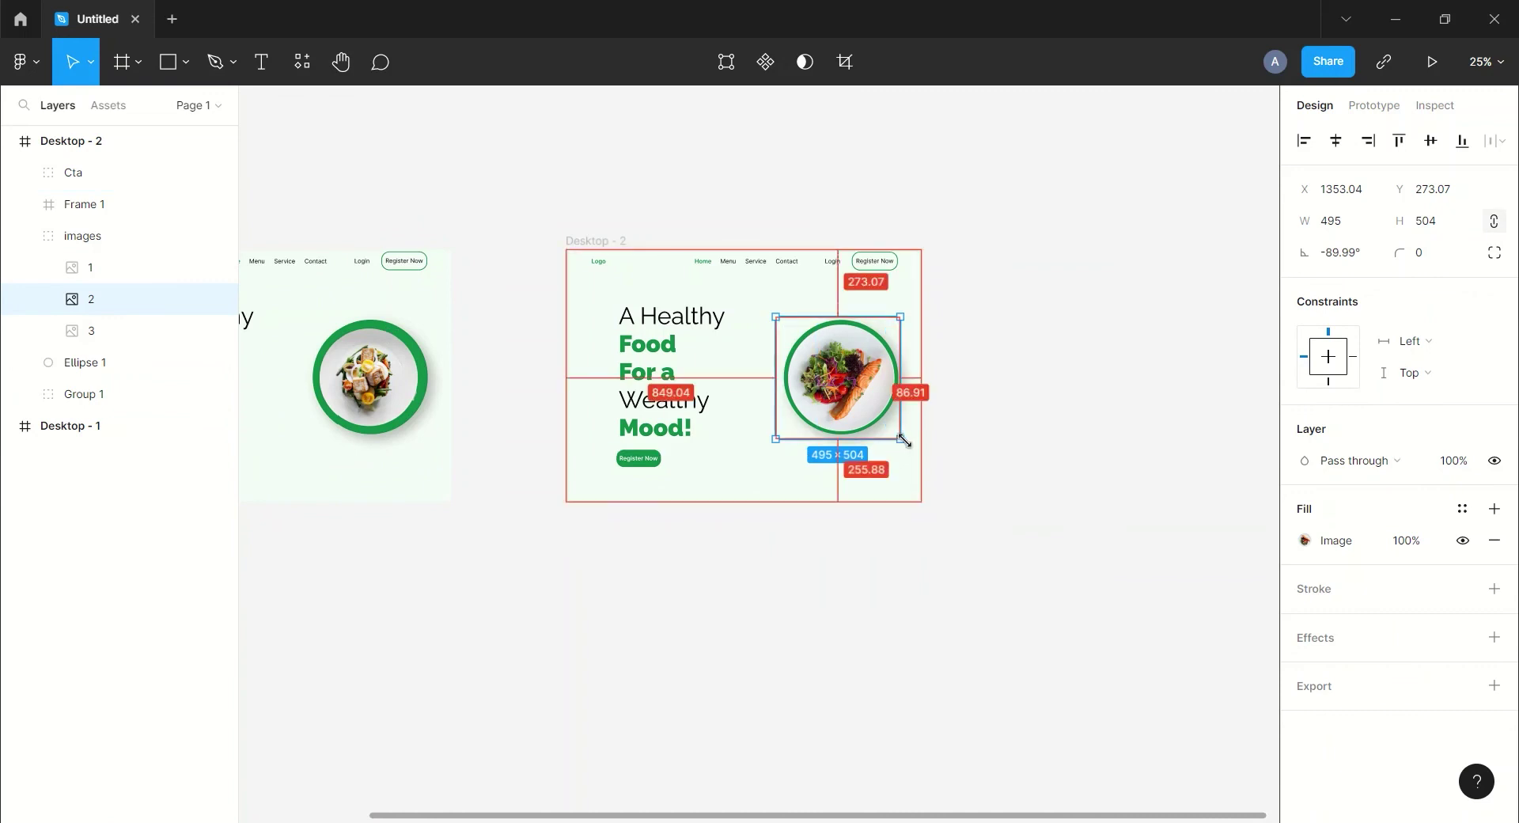
{"action": "left_click_drag", "start_coordinate": [901, 440], "coordinate": [895, 436]}
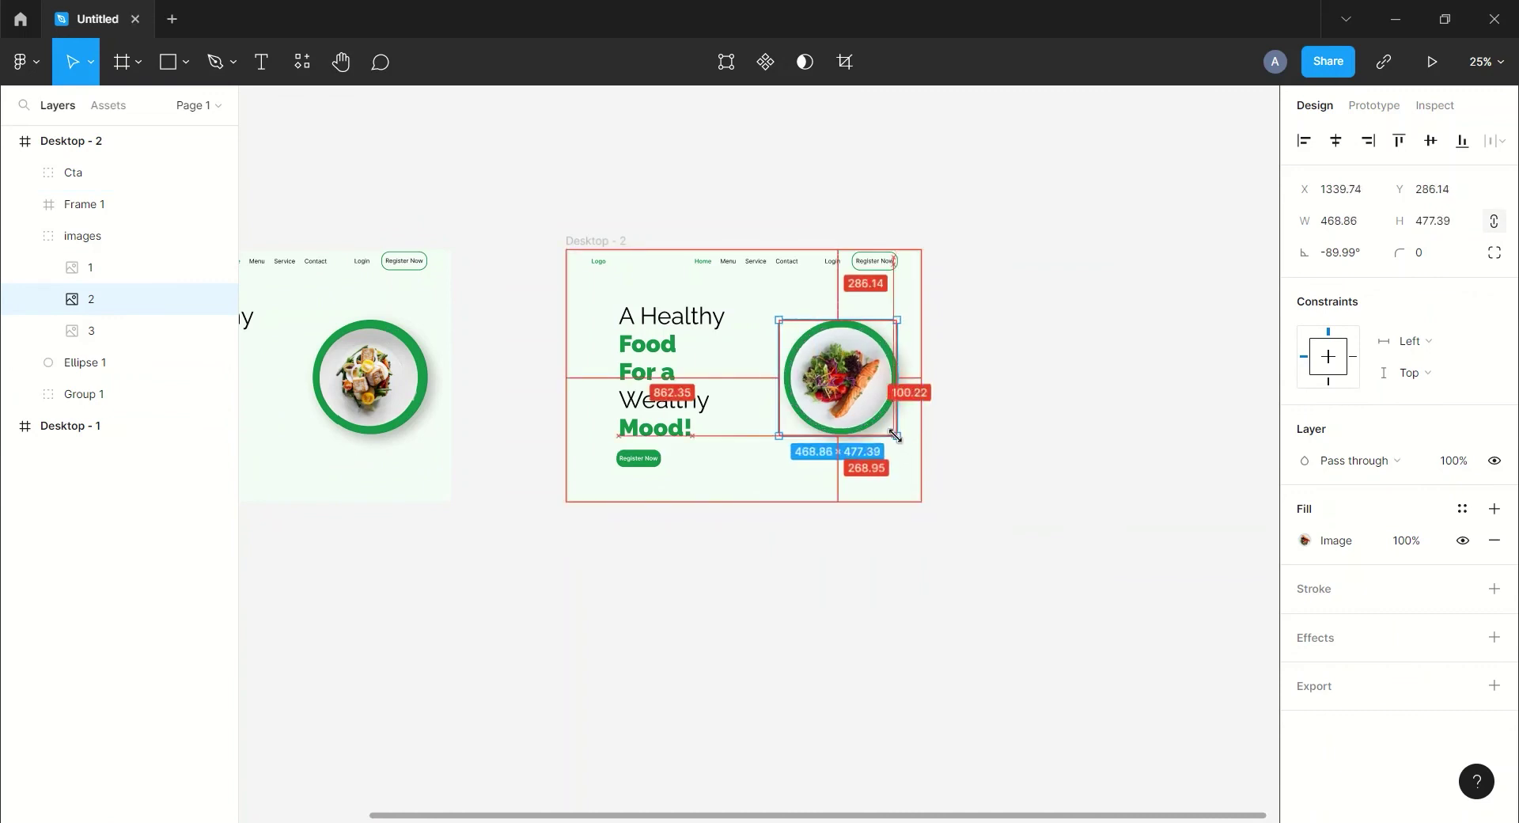
{"action": "left_click", "coordinate": [808, 221]}
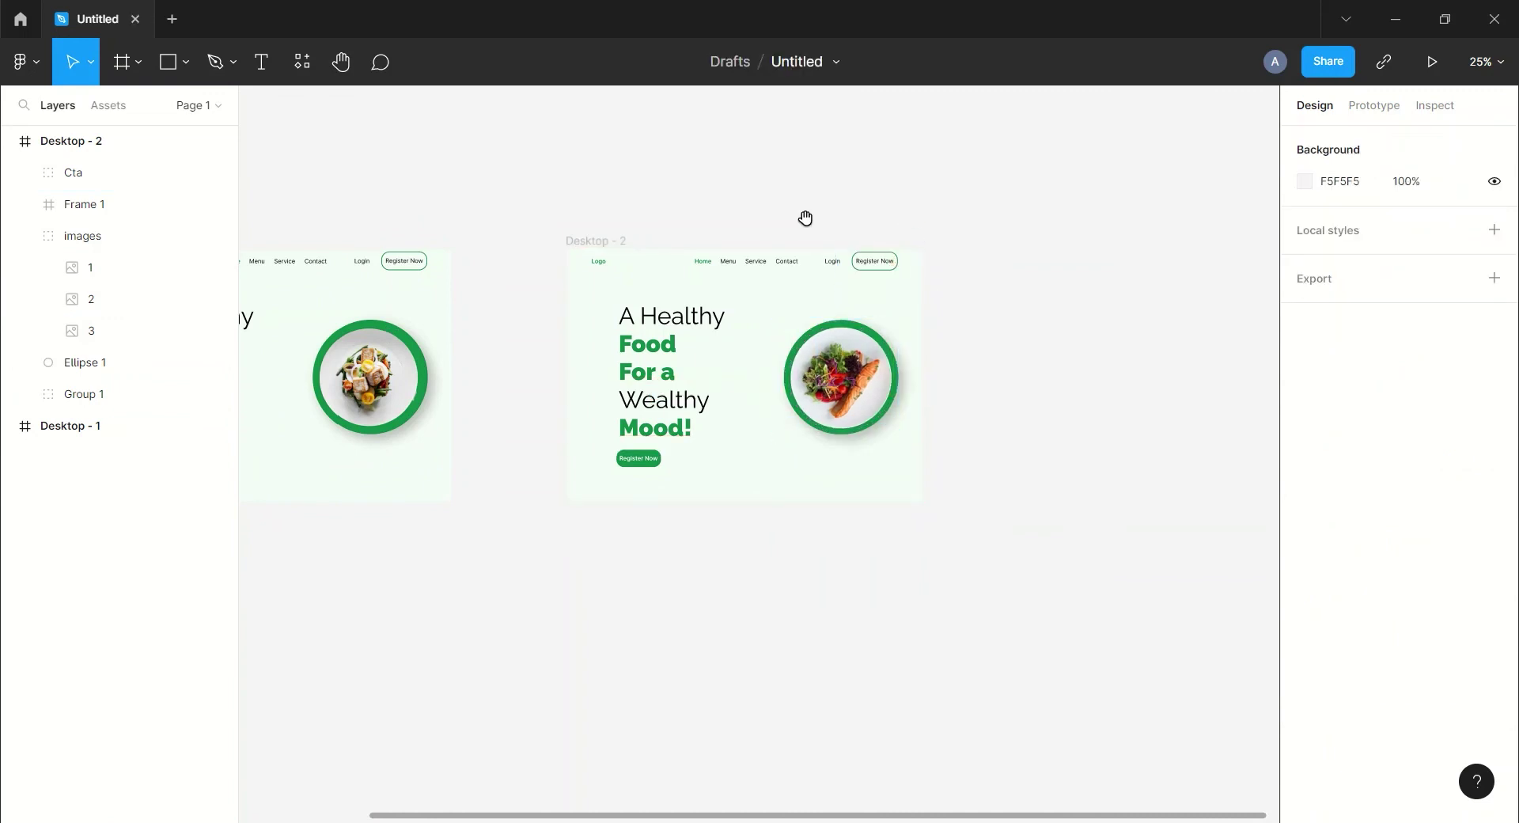
Step: Shift Desktop - 2's three heading texts up until "It's not a Diet It's called Eating Healthy" fills Frame 1, keeping them nested in that frame
{"action": "left_click_drag", "start_coordinate": [807, 221], "coordinate": [915, 230]}
{"action": "left_click", "coordinate": [63, 205]}
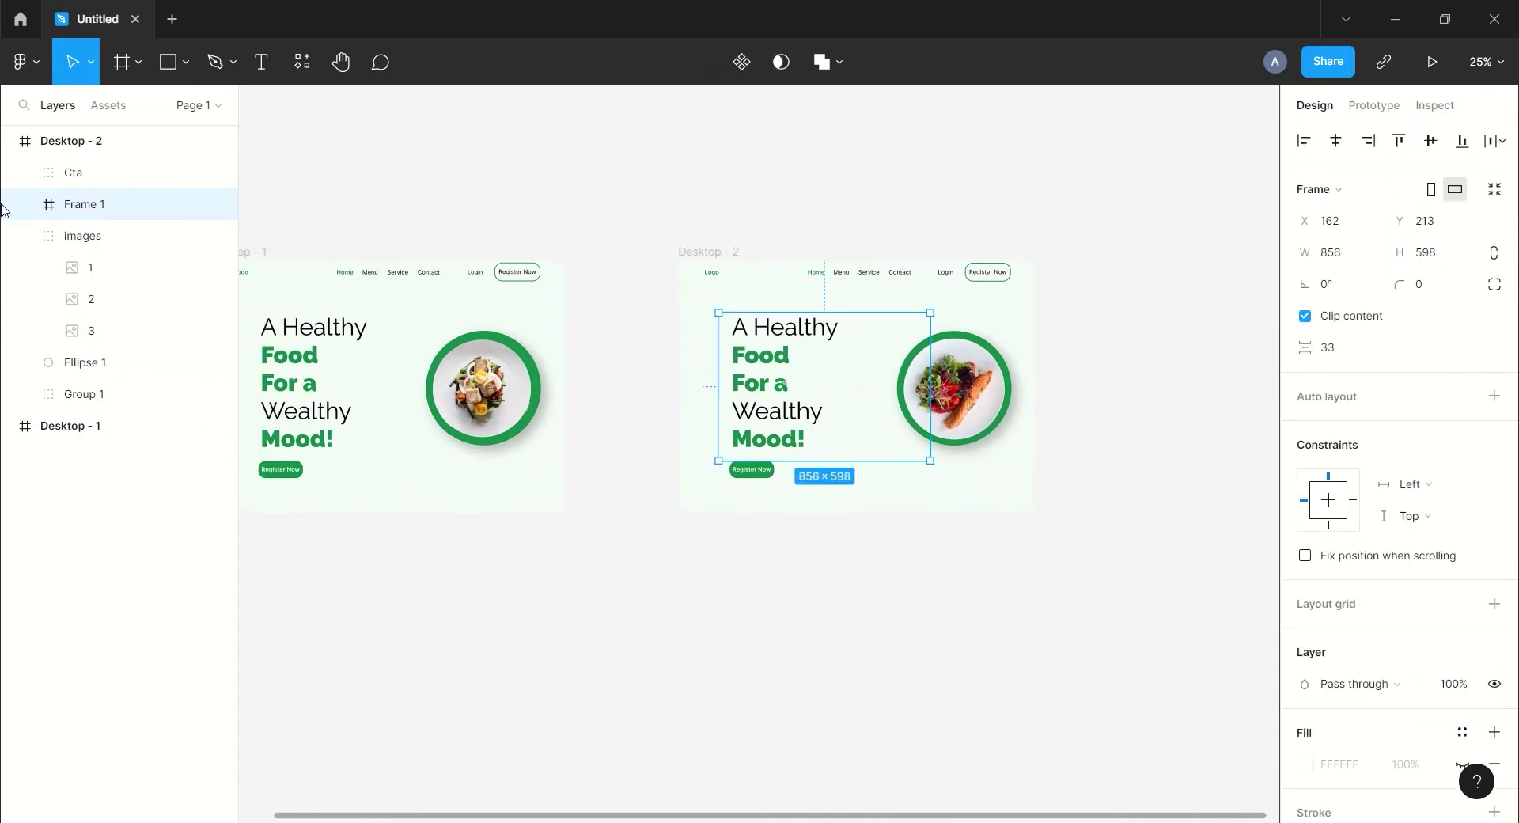
{"action": "left_click", "coordinate": [24, 204]}
{"action": "left_click", "coordinate": [133, 274]}
{"action": "left_click", "coordinate": [127, 237]}
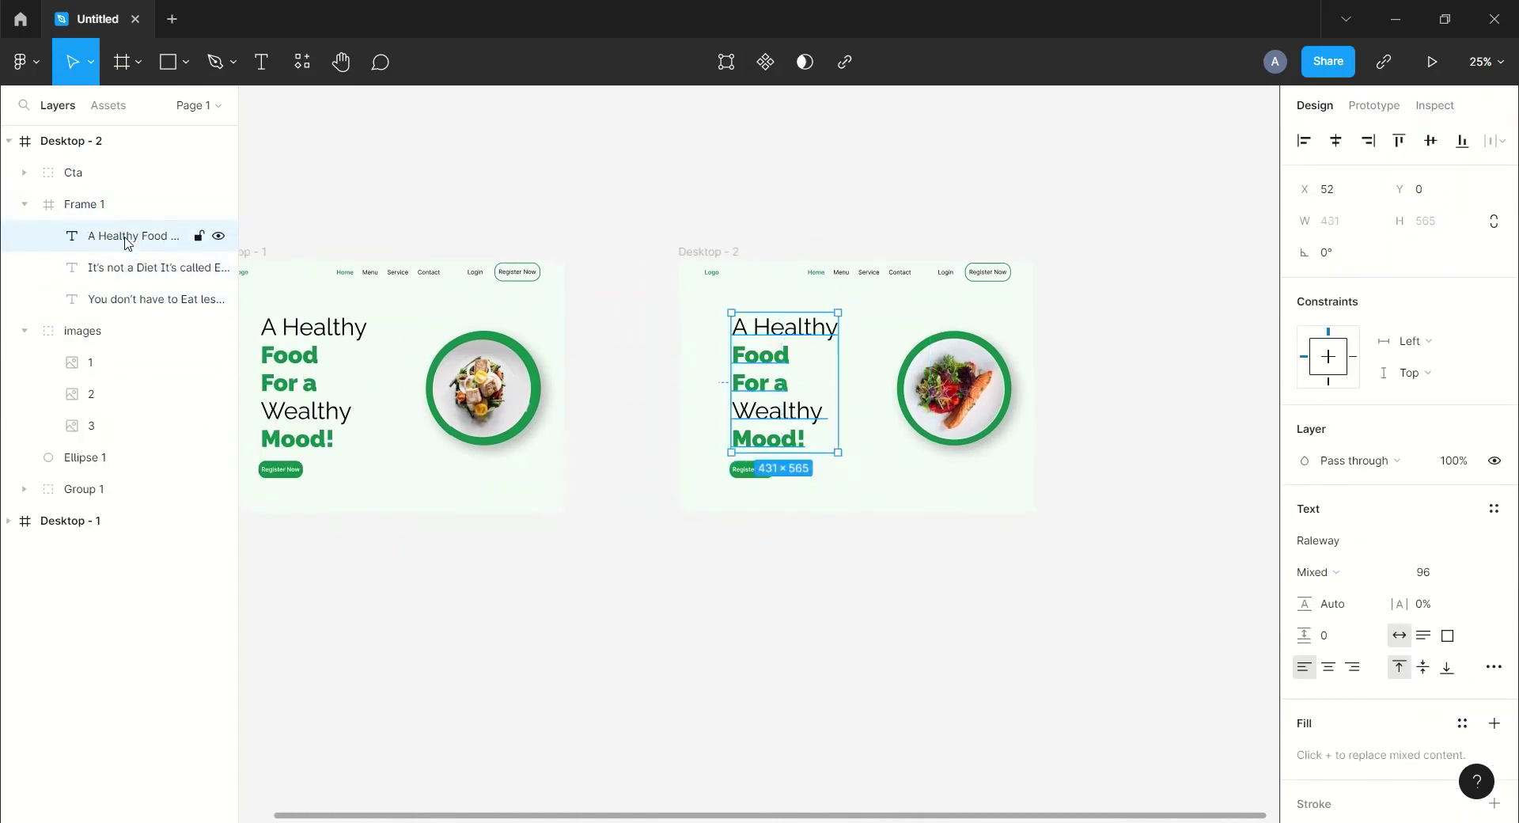
{"action": "left_click", "coordinate": [129, 269], "text": "shift"}
{"action": "left_click", "coordinate": [190, 304], "text": "shift"}
{"action": "left_click_drag", "start_coordinate": [815, 552], "coordinate": [806, 400]}
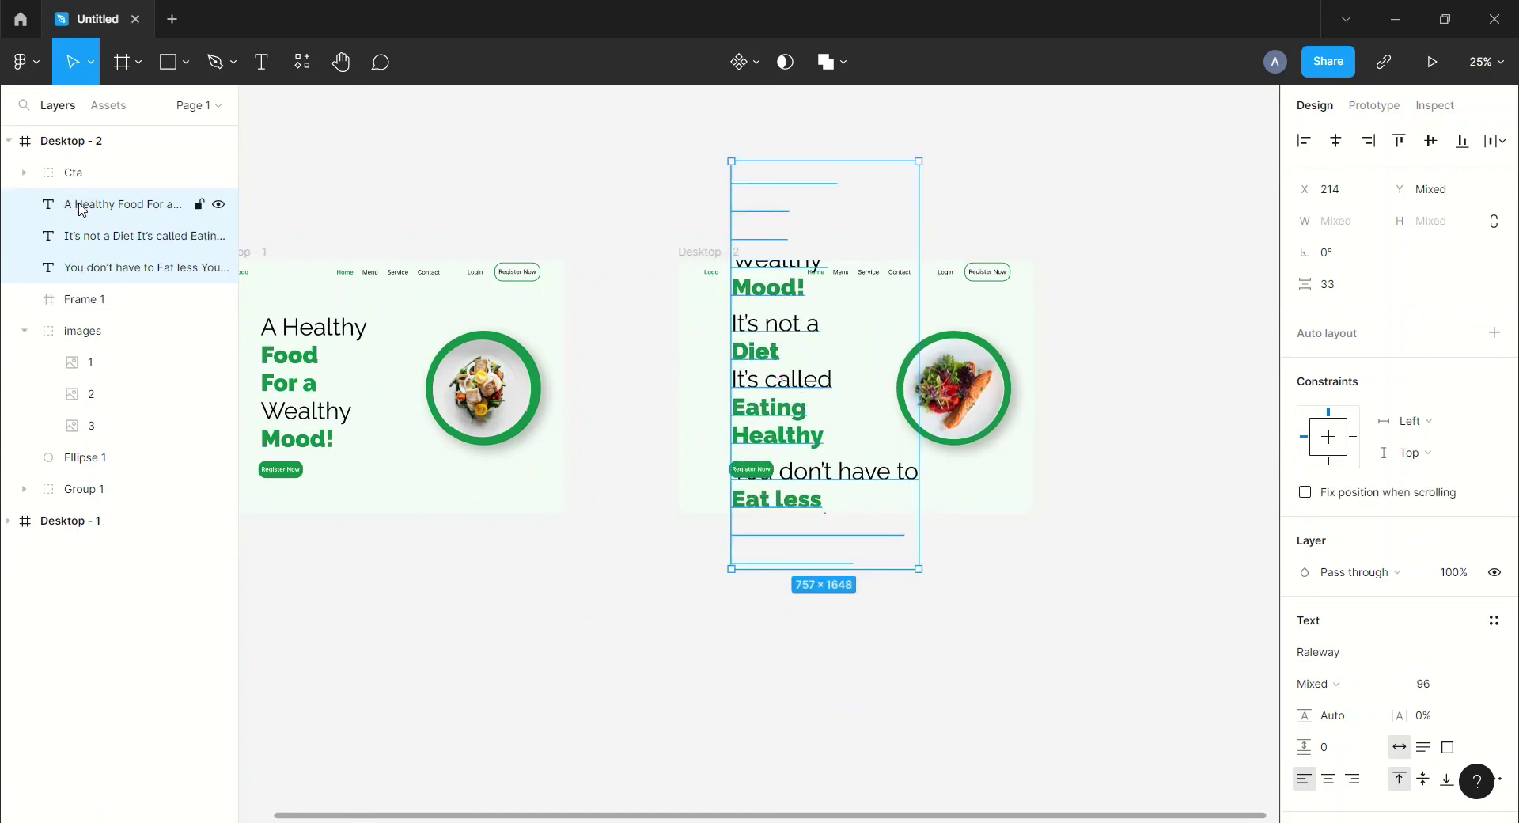
{"action": "left_click_drag", "start_coordinate": [76, 304], "coordinate": [79, 305]}
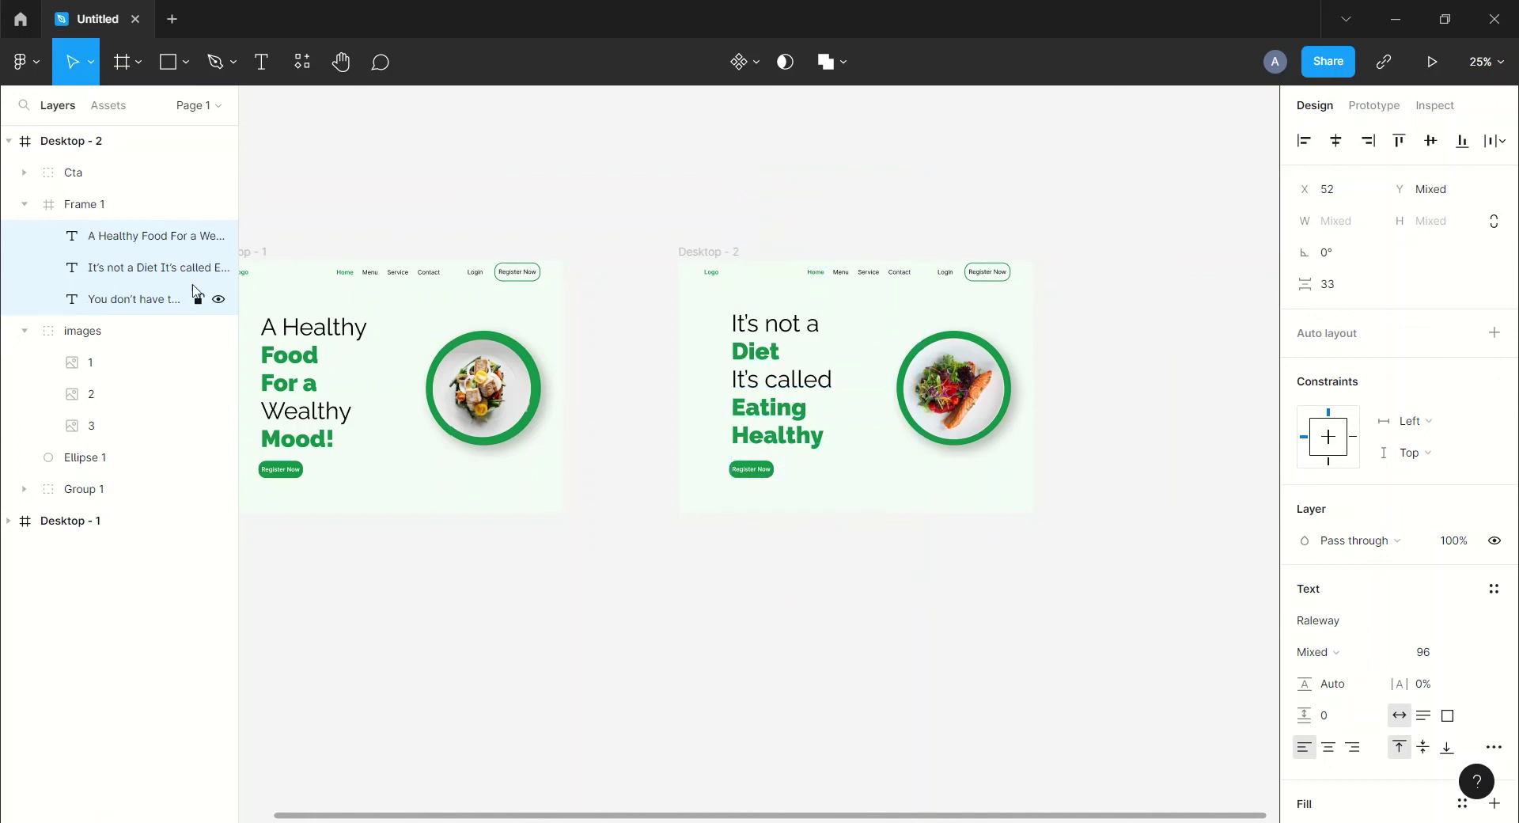
{"action": "left_click", "coordinate": [1020, 682]}
{"action": "scroll", "coordinate": [1029, 443], "scroll_direction": "right", "scroll_amount": 3}
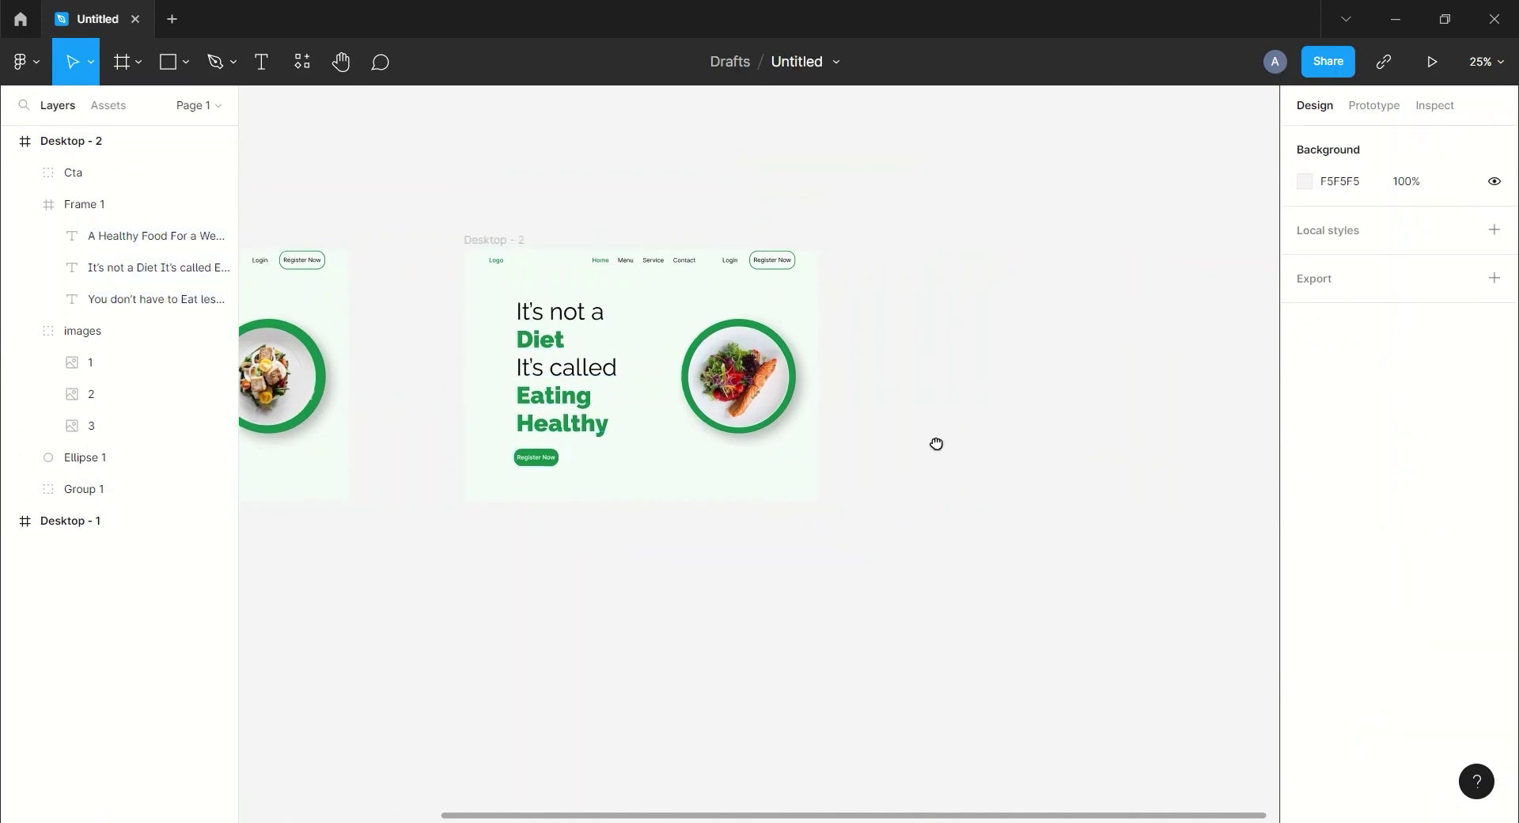
Step: Duplicate the Desktop - 2 frame and place the copy to its right, aligned in the same row
{"action": "left_click", "coordinate": [24, 204]}
{"action": "left_click", "coordinate": [24, 236]}
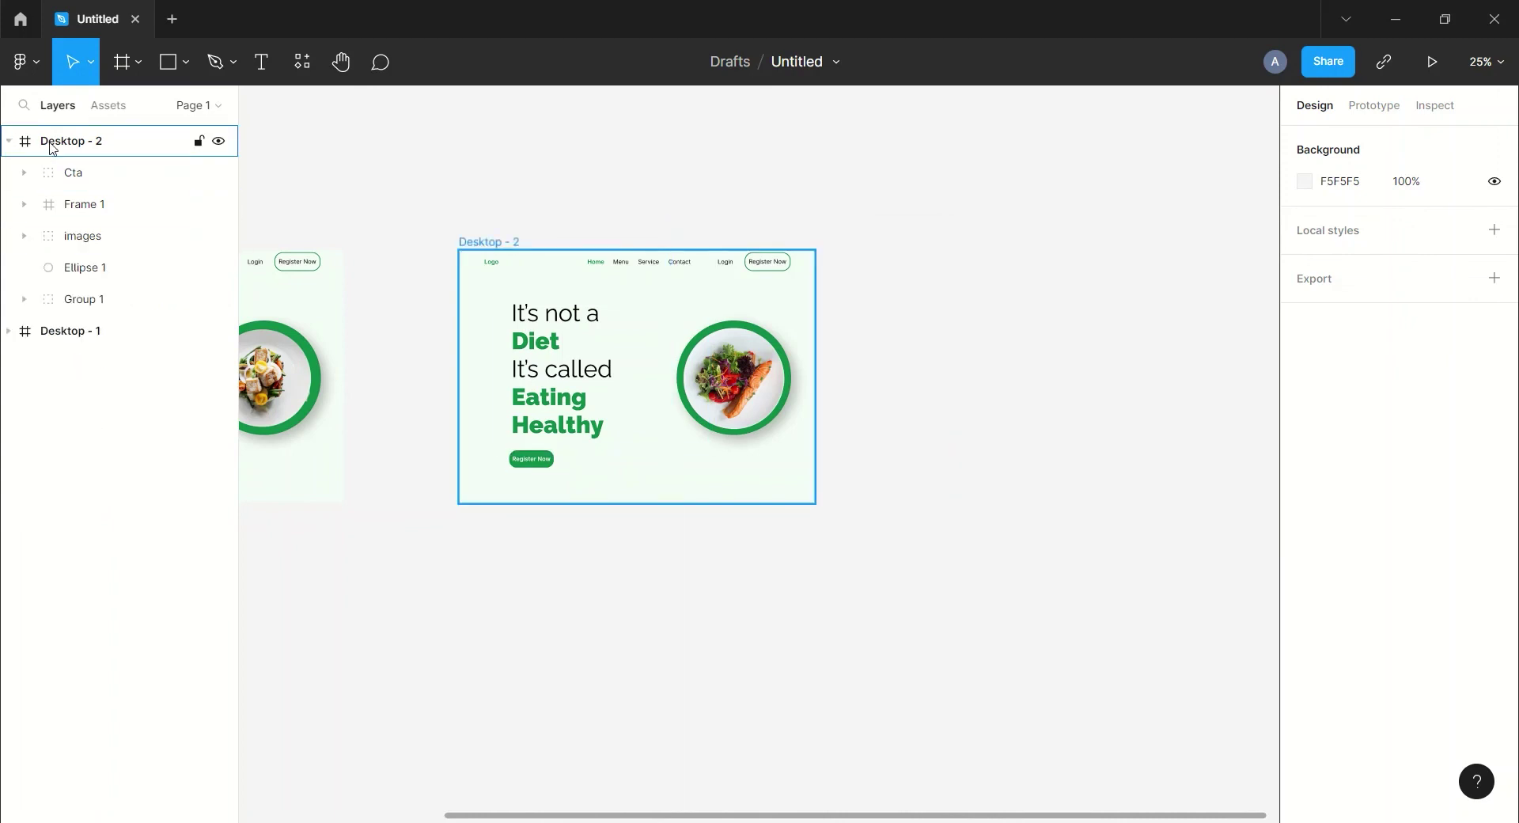
{"action": "left_click", "coordinate": [27, 146]}
{"action": "left_click", "coordinate": [9, 142]}
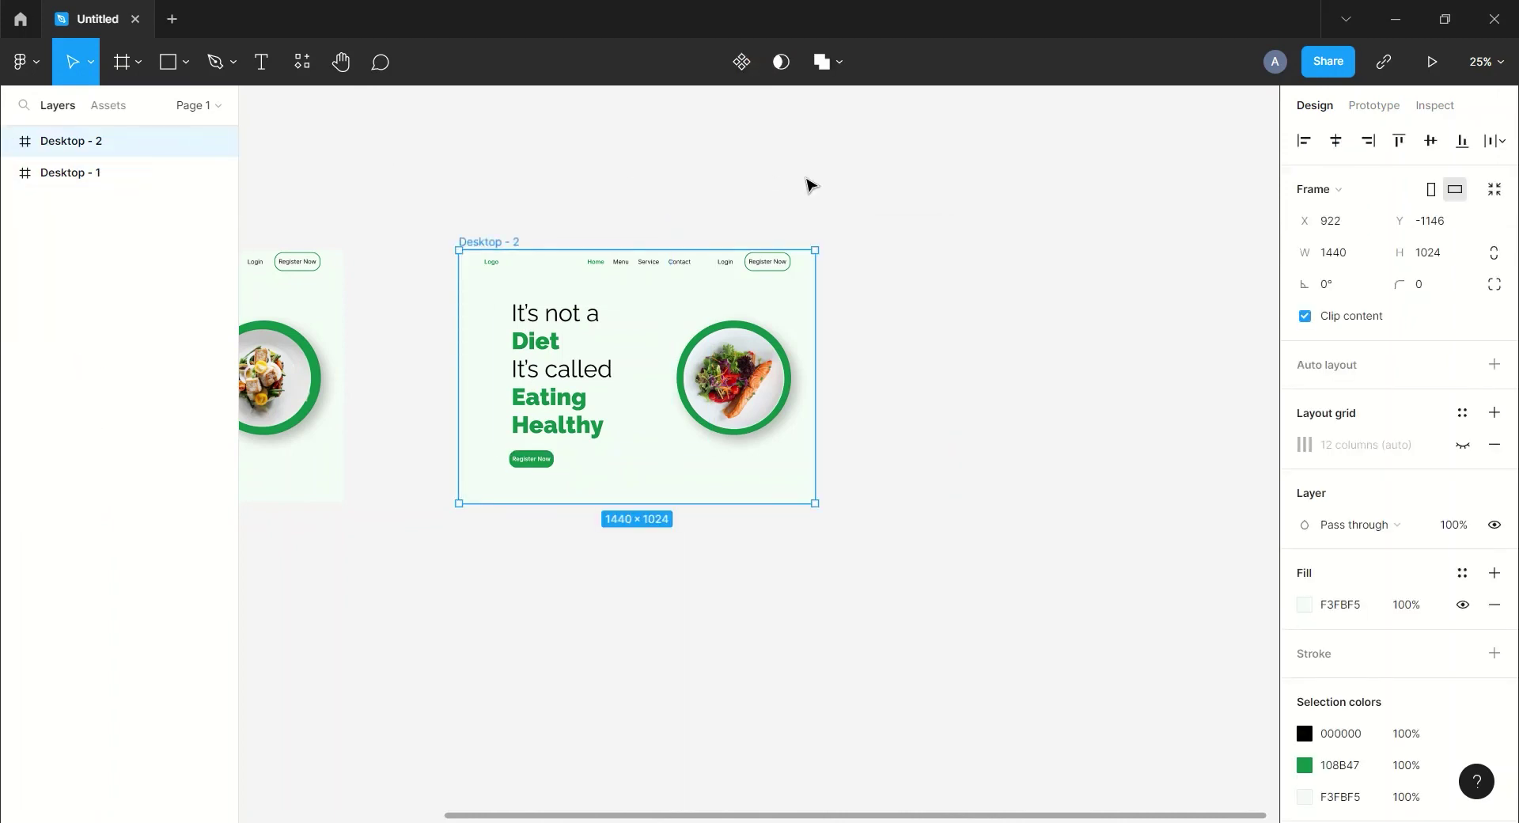
{"action": "key", "text": "ctrl+v"}
{"action": "left_click_drag", "start_coordinate": [967, 177], "coordinate": [748, 202]}
{"action": "left_click_drag", "start_coordinate": [625, 273], "coordinate": [733, 277]}
{"action": "left_click", "coordinate": [815, 219]}
{"action": "left_click_drag", "start_coordinate": [815, 219], "coordinate": [723, 216]}
{"action": "left_click", "coordinate": [72, 141]}
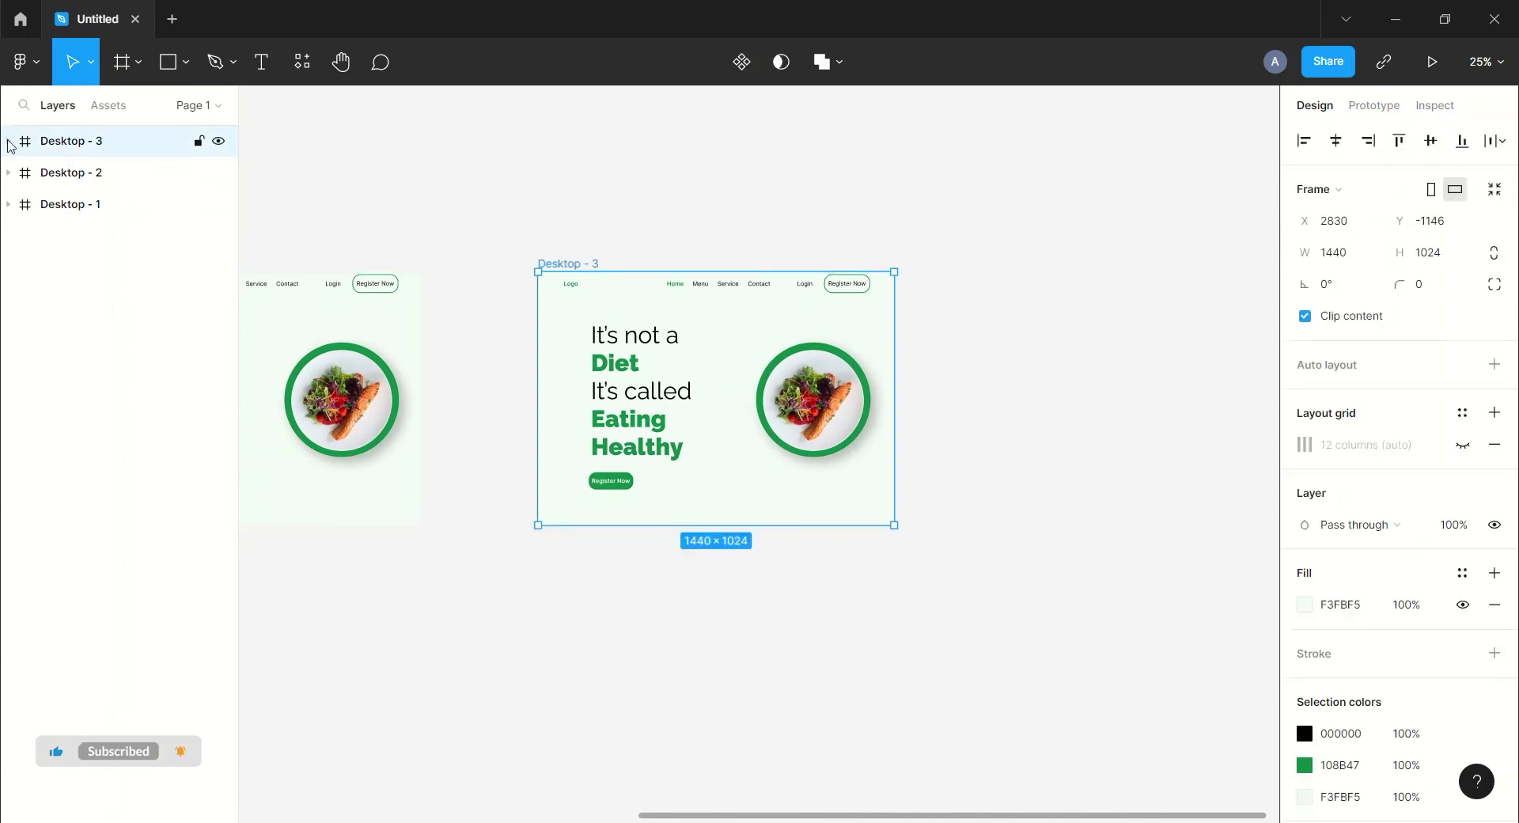
Step: Shift Desktop - 3's three heading texts up until "You don't have to Eat less You just have to EAT RIGHT" fills Frame 1
{"action": "left_click", "coordinate": [8, 142]}
{"action": "left_click", "coordinate": [81, 205]}
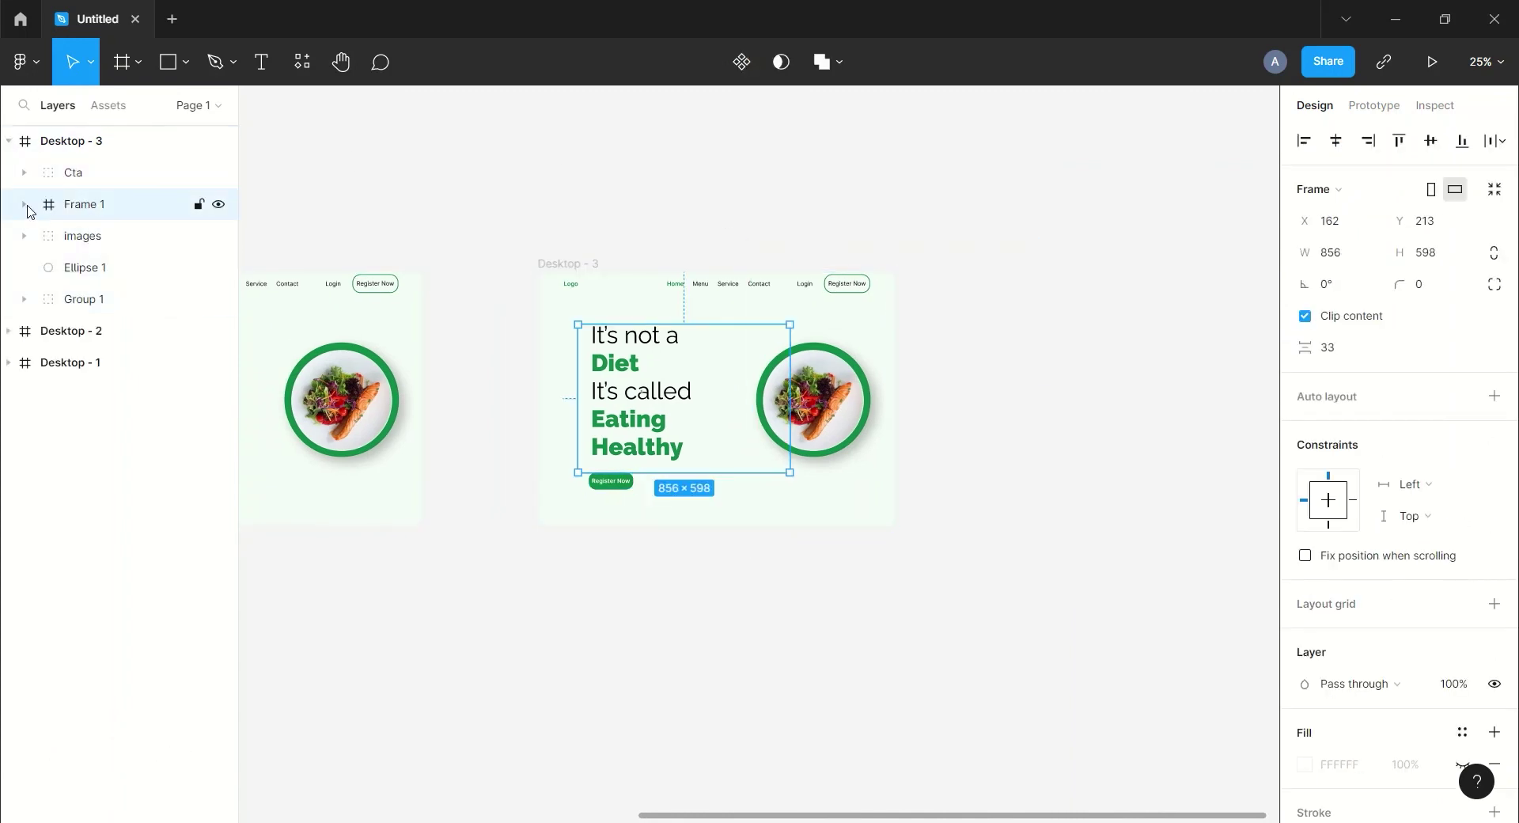
{"action": "left_click", "coordinate": [25, 204]}
{"action": "left_click", "coordinate": [108, 298]}
{"action": "left_click", "coordinate": [111, 267], "text": "shift"}
{"action": "left_click", "coordinate": [110, 236], "text": "shift"}
{"action": "key", "text": "Up"}
{"action": "key", "text": "Up"}
{"action": "key", "text": "Up"}
{"action": "key", "text": "Up"}
{"action": "key", "text": "Up"}
{"action": "key", "text": "Up"}
{"action": "key", "text": "Up"}
{"action": "key", "text": "Up"}
{"action": "key", "text": "Up"}
{"action": "key", "text": "Up"}
{"action": "key", "text": "Up"}
{"action": "key", "text": "Up"}
{"action": "key", "text": "Up"}
{"action": "key", "text": "Up"}
{"action": "key", "text": "Up"}
{"action": "key", "text": "Up"}
{"action": "key", "text": "Up"}
{"action": "key", "text": "Up"}
{"action": "key", "text": "Up"}
{"action": "key", "text": "Up"}
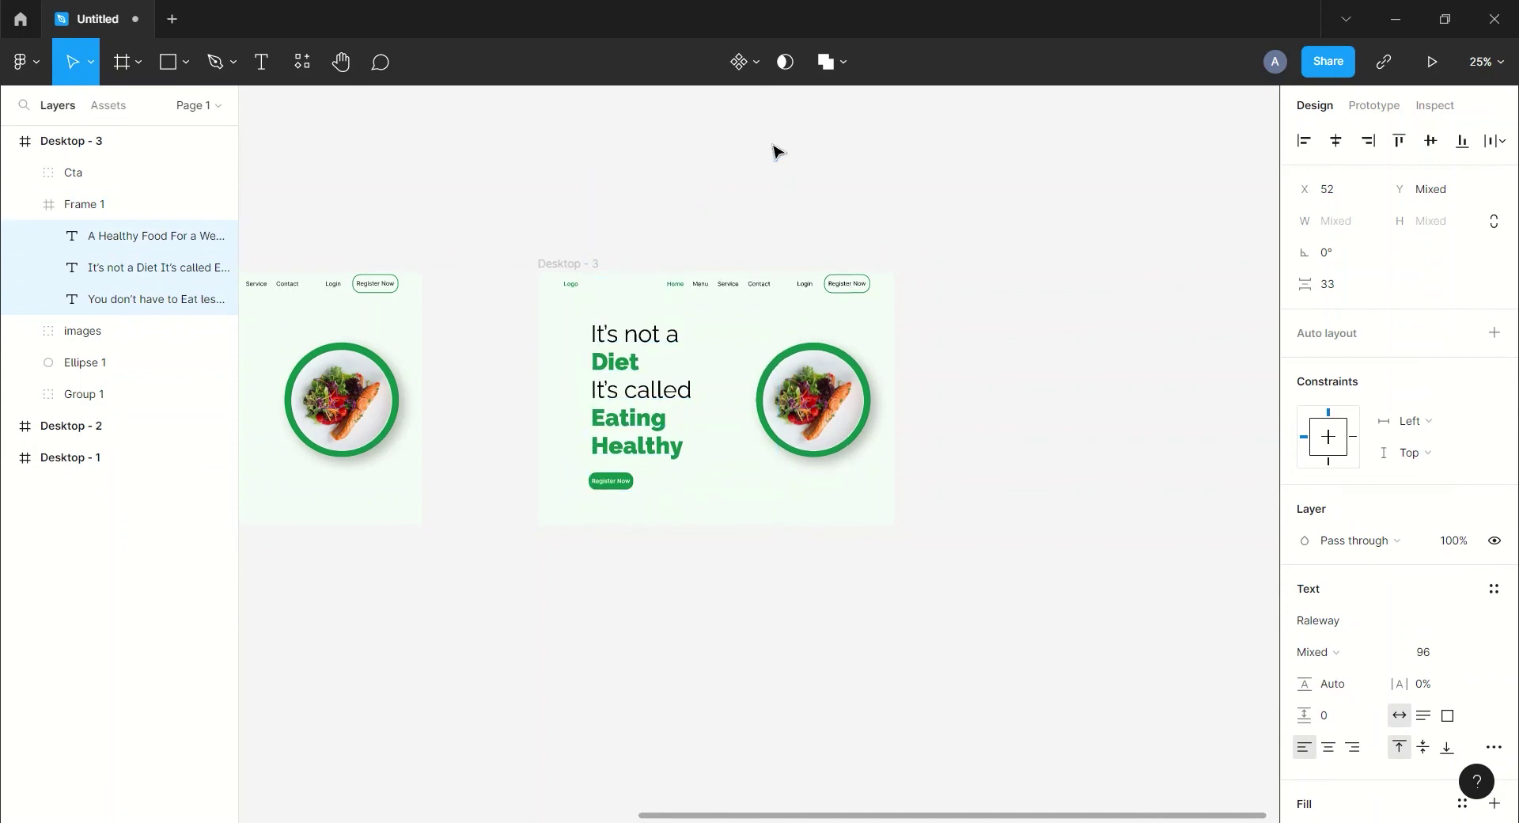
{"action": "key", "text": "Up"}
{"action": "key", "text": "Up"}
{"action": "key", "text": "Up"}
{"action": "key", "text": "Up"}
{"action": "left_click_drag", "start_coordinate": [663, 443], "coordinate": [656, 313]}
{"action": "left_click_drag", "start_coordinate": [80, 204], "coordinate": [93, 294]}
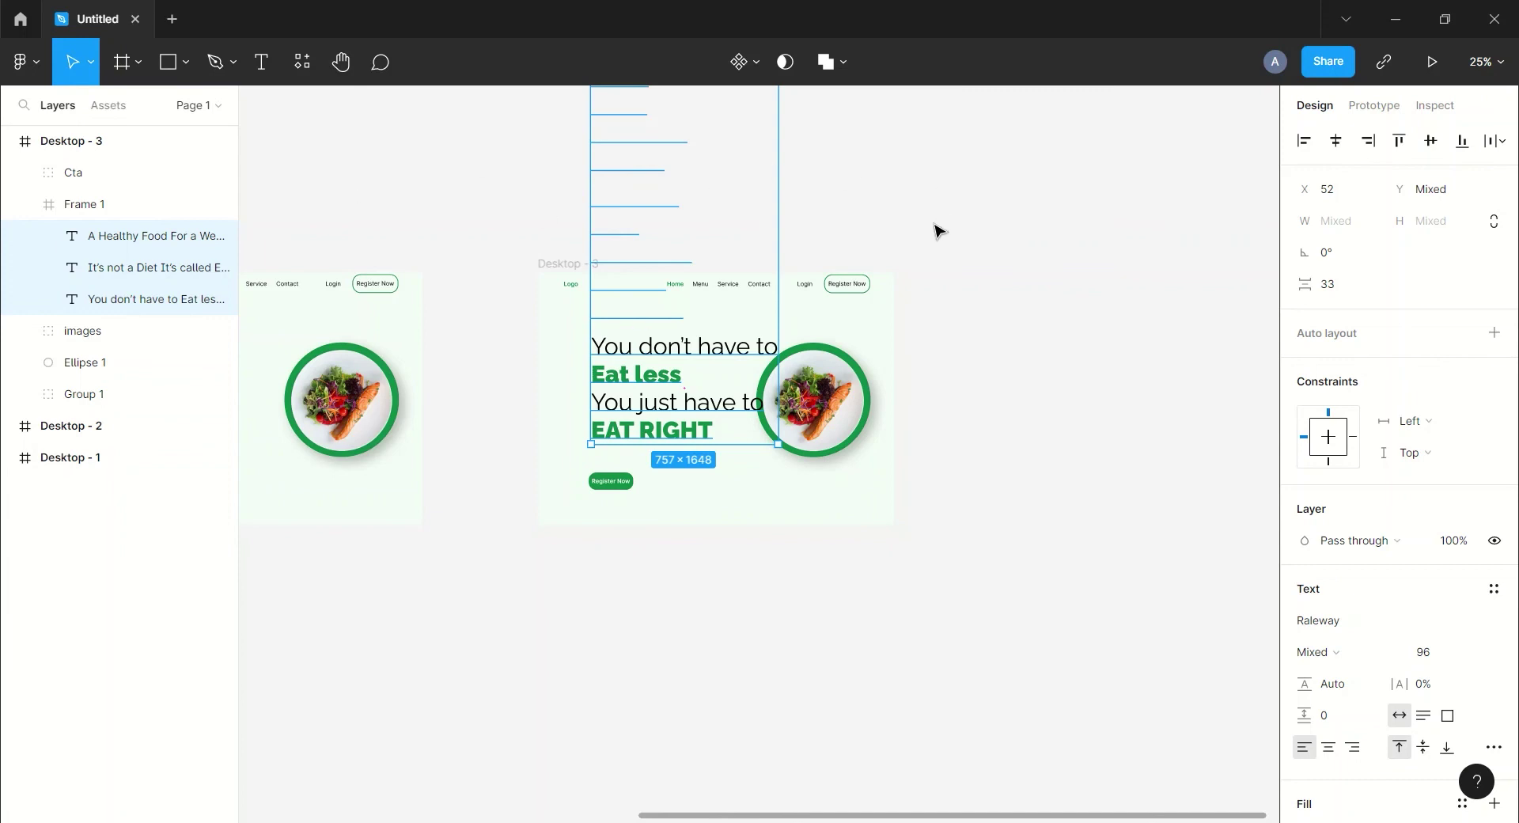
Step: Shift Desktop - 3's three heading texts left together until they start at the left edge of Frame 1
{"action": "key", "text": "Left"}
{"action": "key", "text": "Left"}
{"action": "key", "text": "Left"}
{"action": "key", "text": "Left"}
{"action": "key", "text": "Left"}
{"action": "key", "text": "Left"}
{"action": "key", "text": "Left"}
{"action": "key", "text": "Left"}
{"action": "key", "text": "Left"}
{"action": "key", "text": "Left"}
{"action": "key", "text": "Left"}
{"action": "key", "text": "Left"}
{"action": "key", "text": "Left"}
{"action": "key", "text": "Left"}
{"action": "key", "text": "Left"}
{"action": "key", "text": "Left"}
{"action": "key", "text": "Left"}
{"action": "key", "text": "Left"}
{"action": "key", "text": "Left"}
{"action": "key", "text": "Left"}
{"action": "key", "text": "Left"}
{"action": "key", "text": "Left"}
{"action": "key", "text": "Left"}
{"action": "key", "text": "Left"}
{"action": "key", "text": "Left"}
{"action": "key", "text": "Left"}
{"action": "key", "text": "Left"}
{"action": "key", "text": "Left"}
{"action": "key", "text": "Left"}
{"action": "key", "text": "Left"}
{"action": "key", "text": "Left"}
{"action": "key", "text": "Left"}
{"action": "key", "text": "Left"}
{"action": "key", "text": "Left"}
{"action": "key", "text": "Left"}
{"action": "key", "text": "Left"}
{"action": "key", "text": "Left"}
{"action": "key", "text": "Left"}
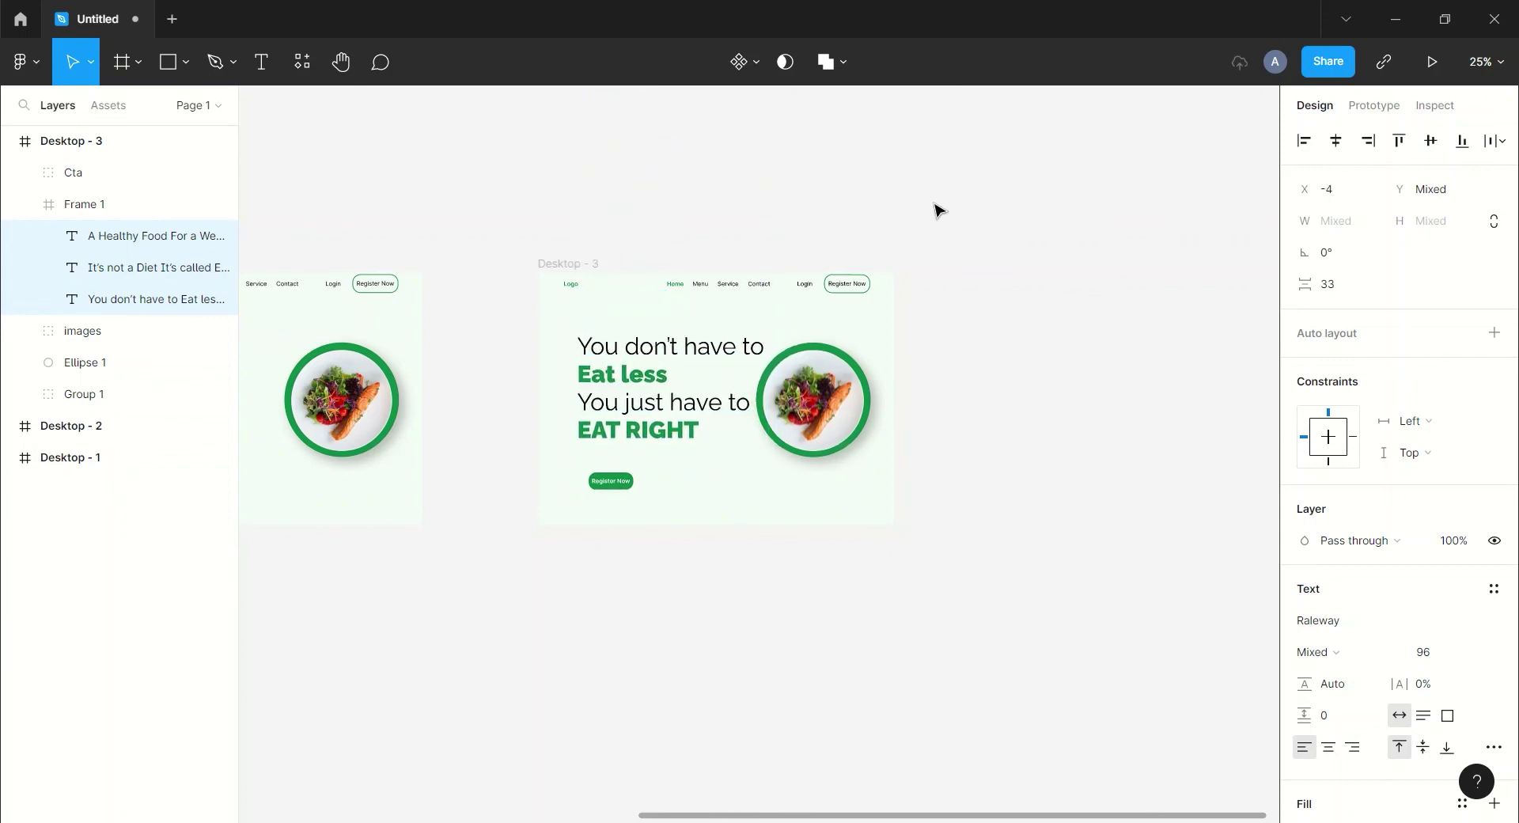
{"action": "key", "text": "Left"}
{"action": "key", "text": "Left"}
{"action": "key", "text": "Left"}
{"action": "left_click", "coordinate": [846, 200]}
{"action": "scroll", "coordinate": [815, 211], "scroll_direction": "left", "scroll_amount": 5}
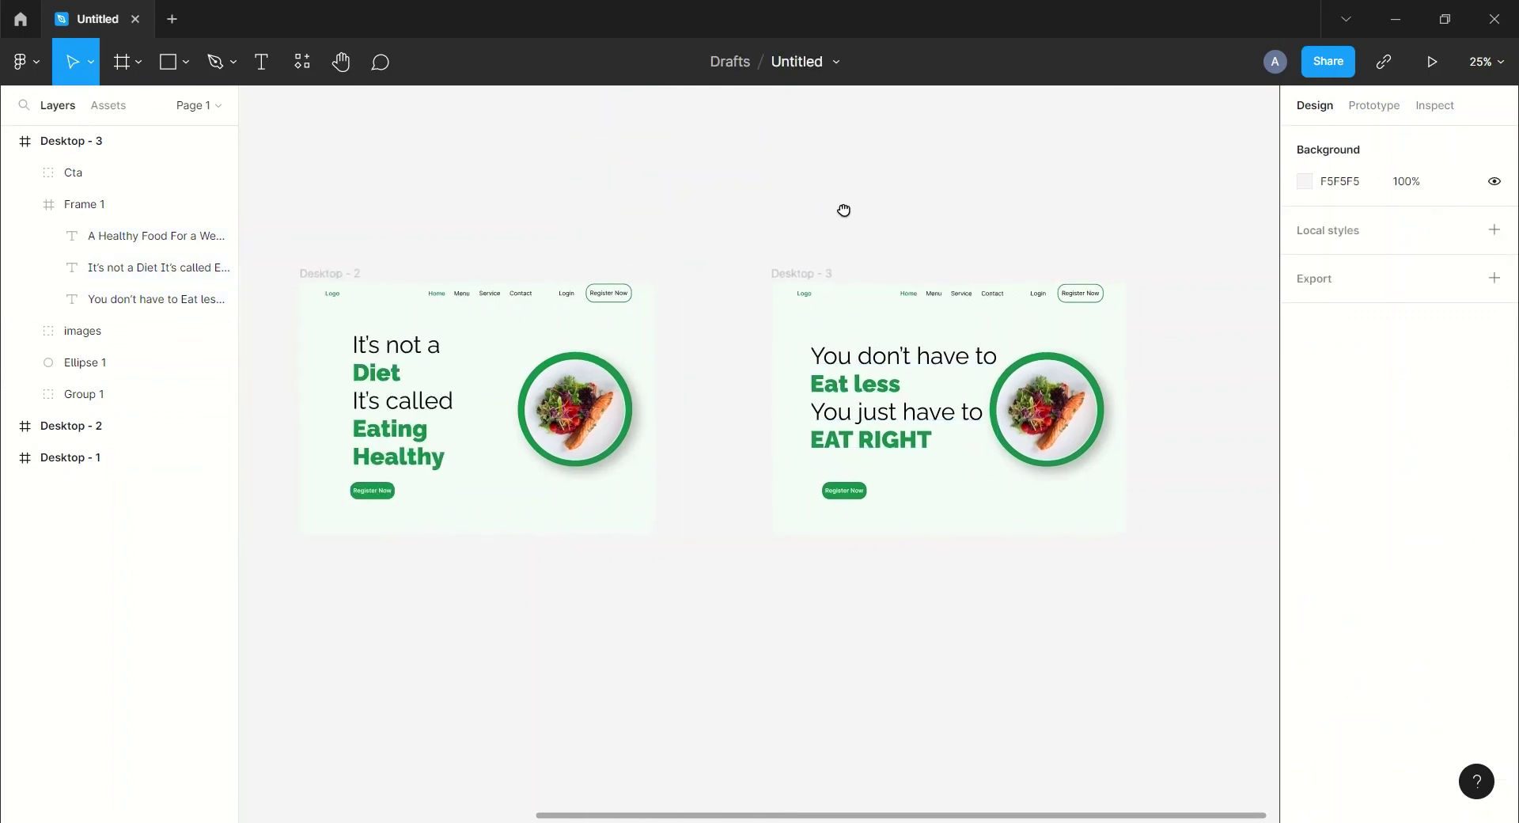
Step: Show the 12-column layout grid on the Desktop - 3, Desktop - 2 and Desktop - 1 frames
{"action": "left_click", "coordinate": [87, 206]}
{"action": "left_click", "coordinate": [803, 272]}
{"action": "left_click", "coordinate": [1463, 445]}
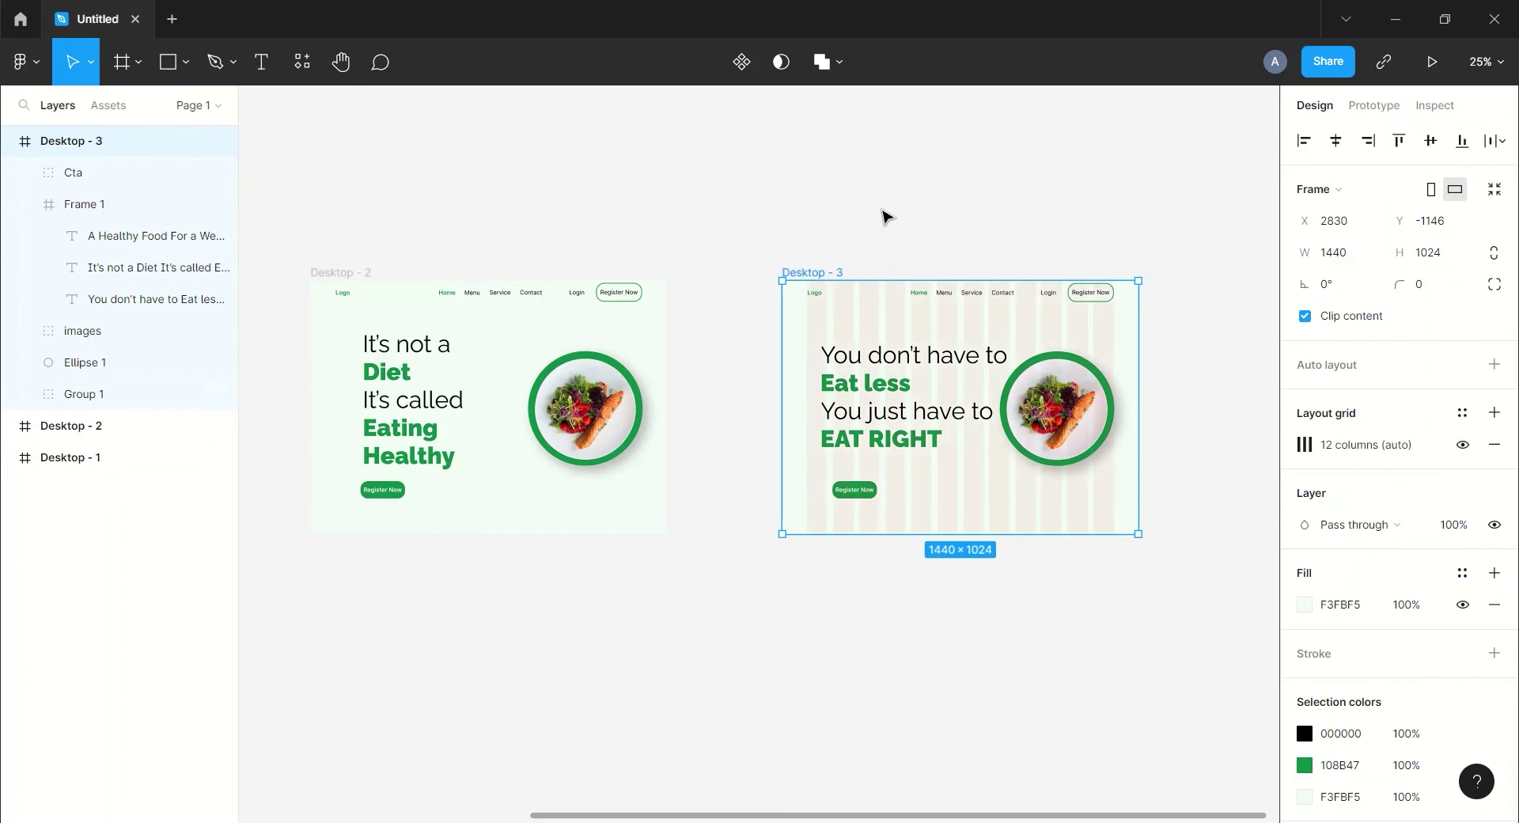
{"action": "left_click", "coordinate": [892, 225]}
{"action": "scroll", "coordinate": [871, 190], "scroll_direction": "left", "scroll_amount": 5}
{"action": "left_click", "coordinate": [682, 284]}
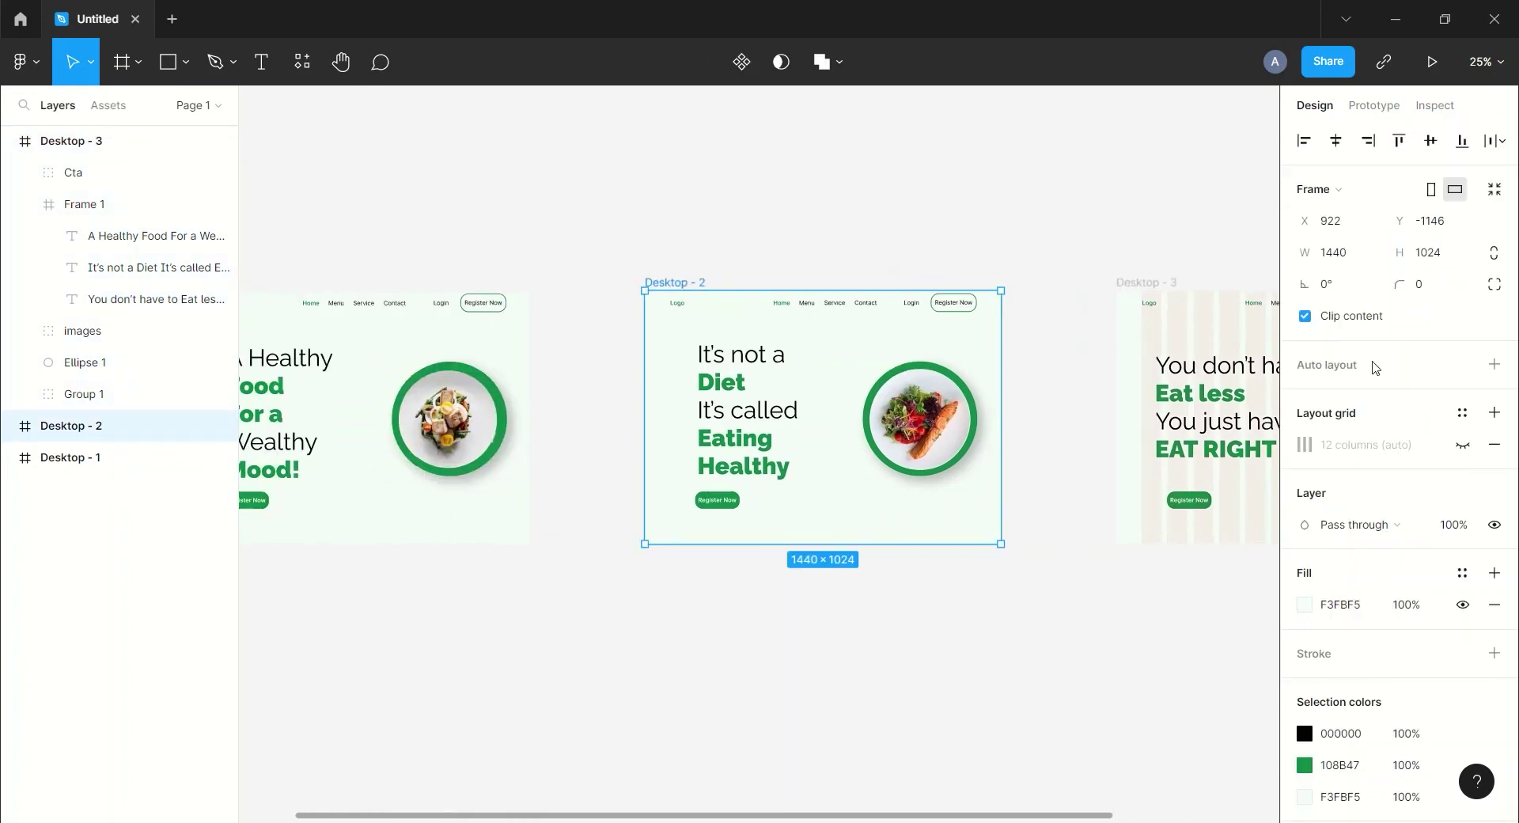
{"action": "left_click", "coordinate": [1494, 525]}
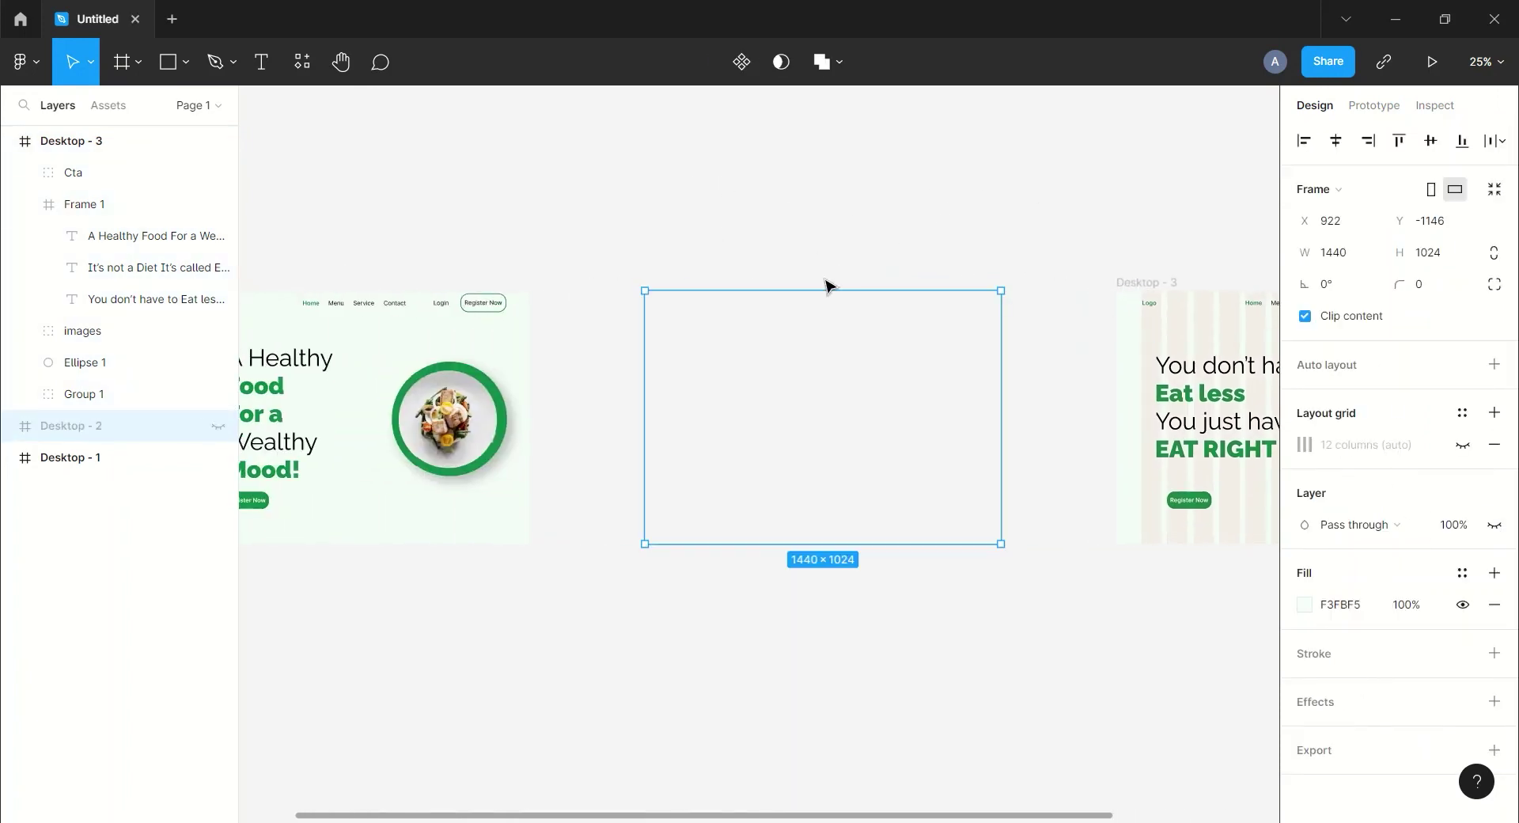
{"action": "left_click", "coordinate": [1494, 525]}
{"action": "left_click", "coordinate": [1464, 445]}
{"action": "left_click", "coordinate": [753, 217]}
{"action": "left_click_drag", "start_coordinate": [567, 188], "coordinate": [916, 220]}
{"action": "left_click", "coordinate": [539, 312]}
{"action": "left_click", "coordinate": [1463, 445]}
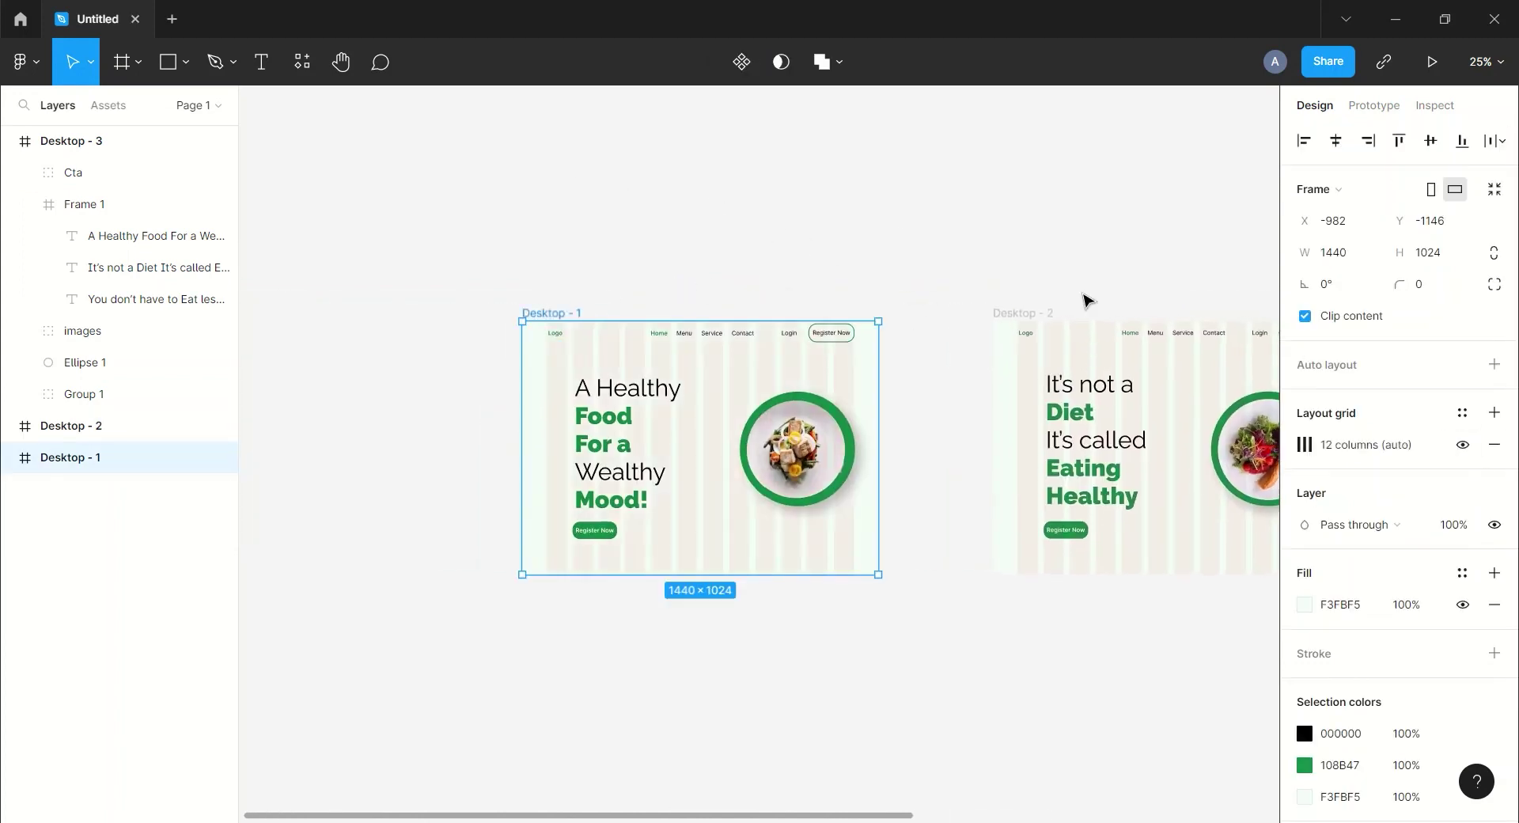
{"action": "left_click", "coordinate": [984, 227]}
{"action": "left_click_drag", "start_coordinate": [984, 227], "coordinate": [804, 143]}
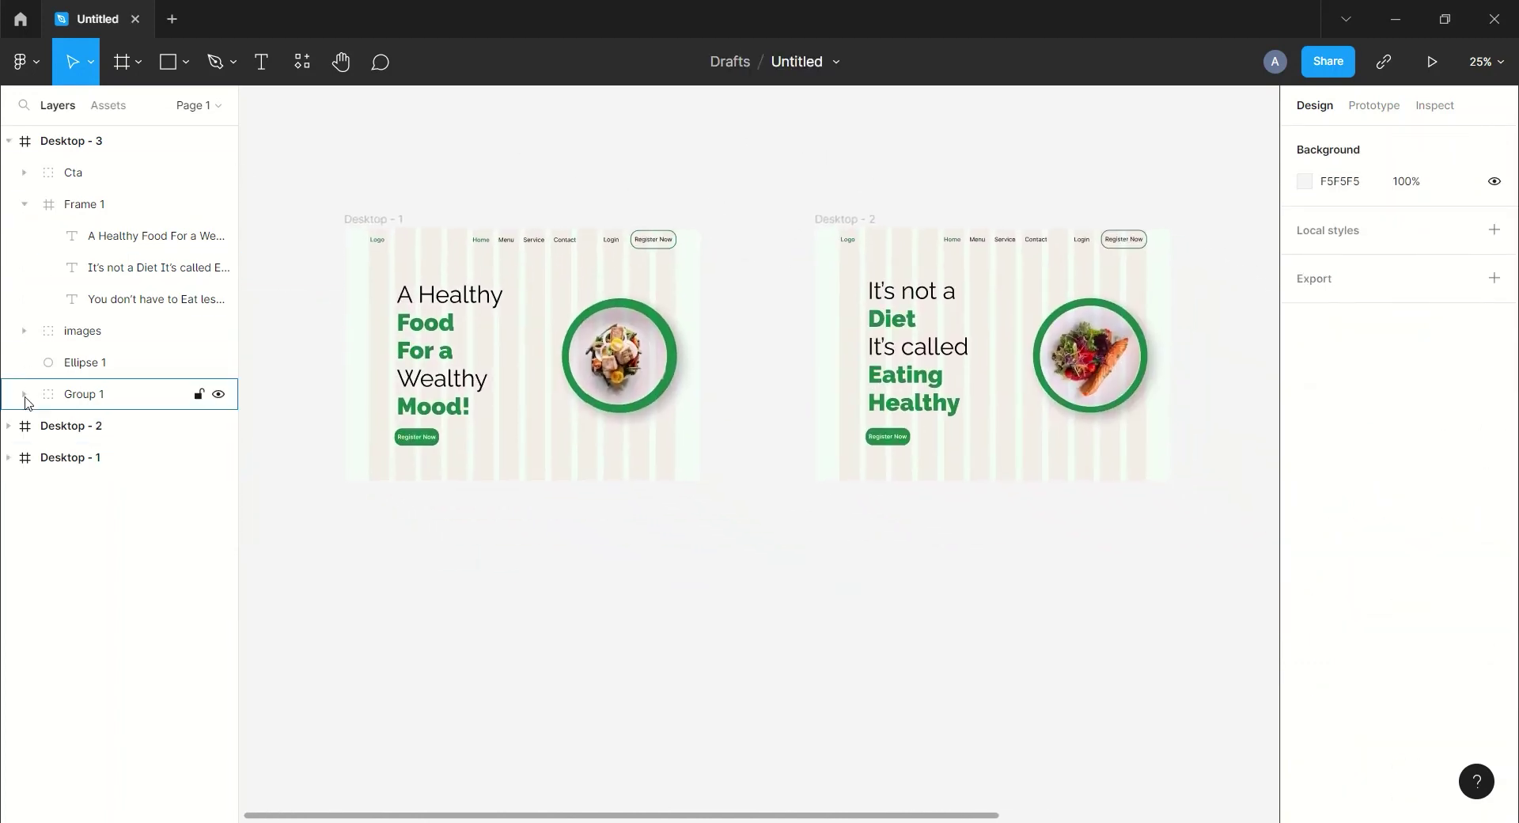
Step: Move the heading Frame 1 in both Desktop - 1 and Desktop - 2 left to X 104, aligned with the first grid column
{"action": "left_click", "coordinate": [9, 425]}
{"action": "left_click", "coordinate": [9, 616]}
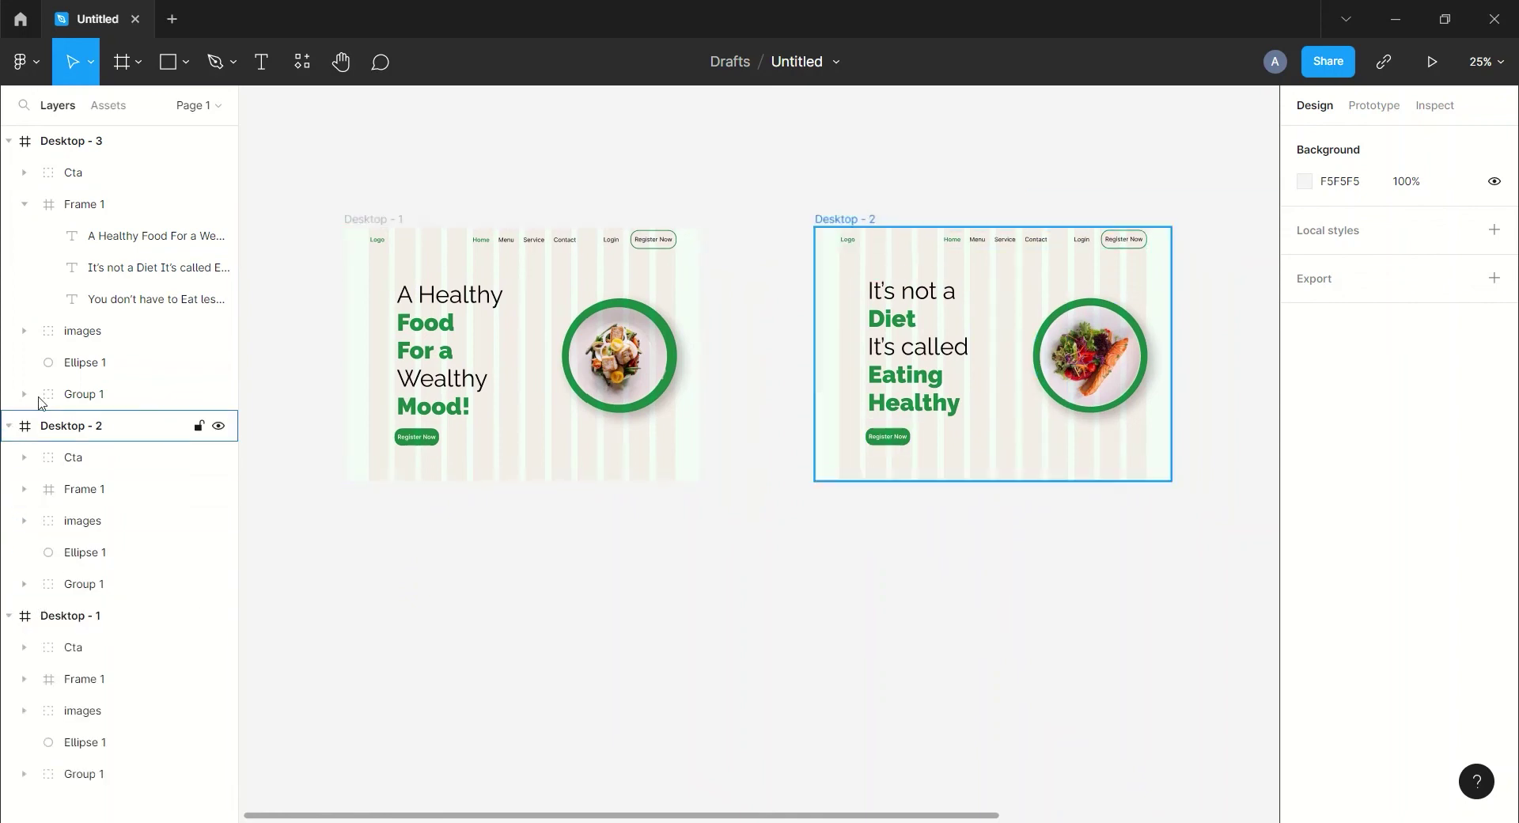
{"action": "left_click", "coordinate": [23, 206]}
{"action": "left_click", "coordinate": [98, 207]}
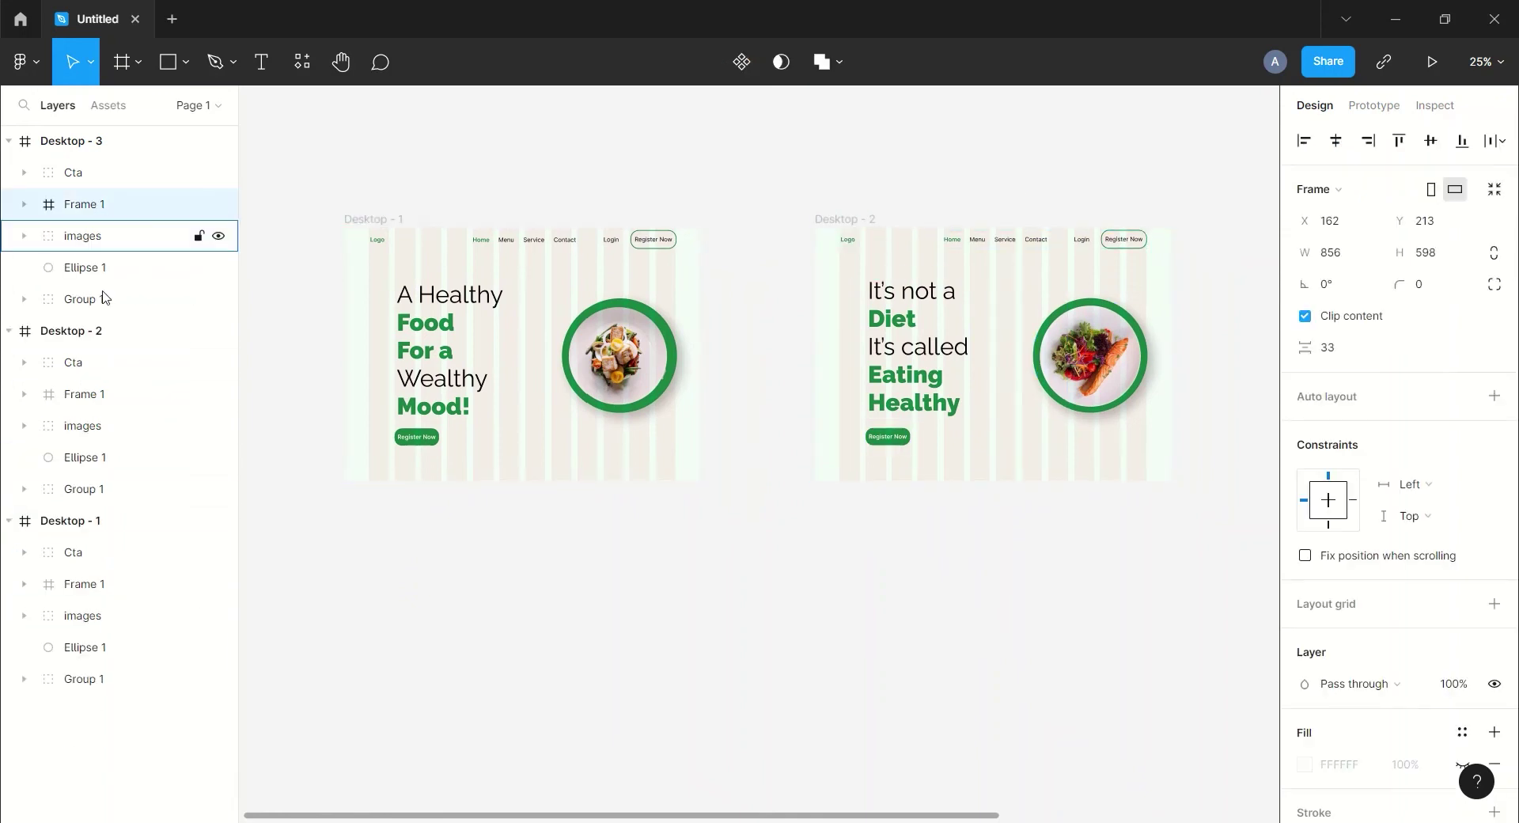
{"action": "left_click", "coordinate": [84, 584]}
{"action": "left_click_drag", "start_coordinate": [447, 323], "coordinate": [437, 323]}
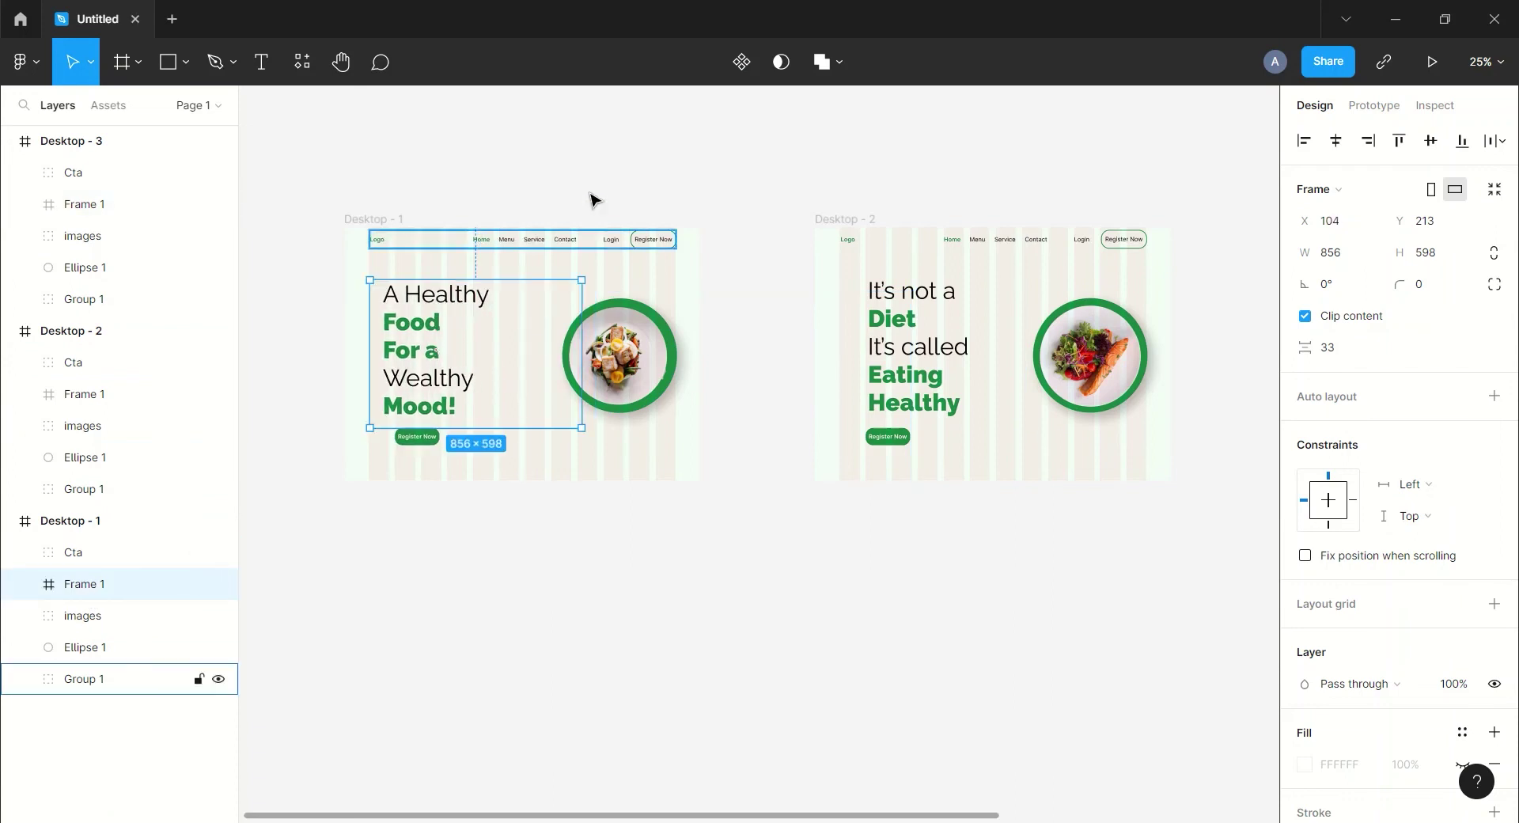
{"action": "left_click", "coordinate": [702, 203]}
{"action": "scroll", "coordinate": [718, 220], "scroll_direction": "right", "scroll_amount": 1}
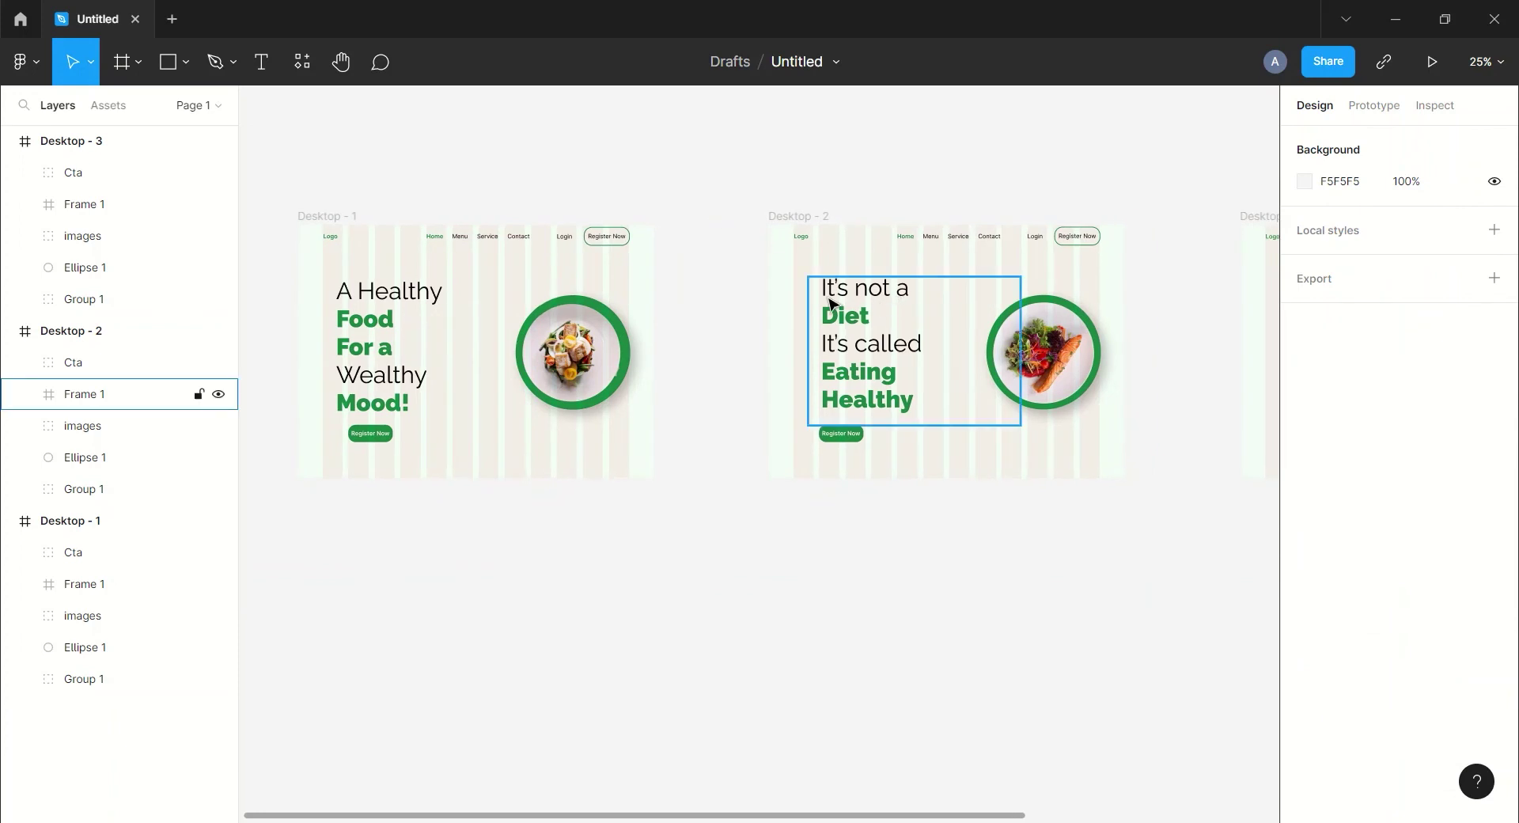
{"action": "left_click", "coordinate": [865, 299]}
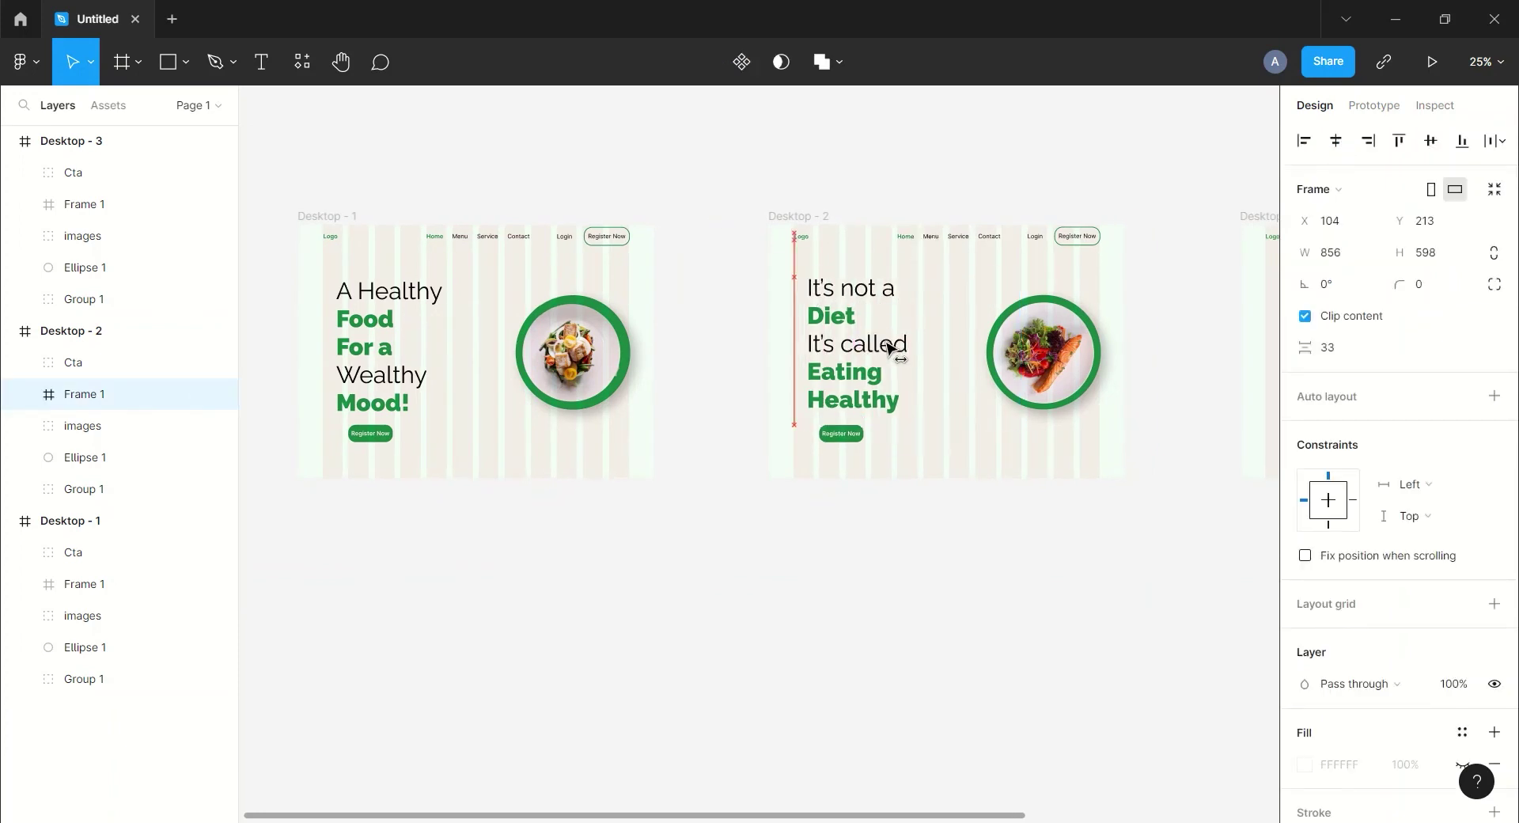
{"action": "left_click", "coordinate": [905, 189]}
{"action": "scroll", "coordinate": [889, 205], "scroll_direction": "right", "scroll_amount": 2}
{"action": "scroll", "coordinate": [889, 204], "scroll_direction": "right", "scroll_amount": 4}
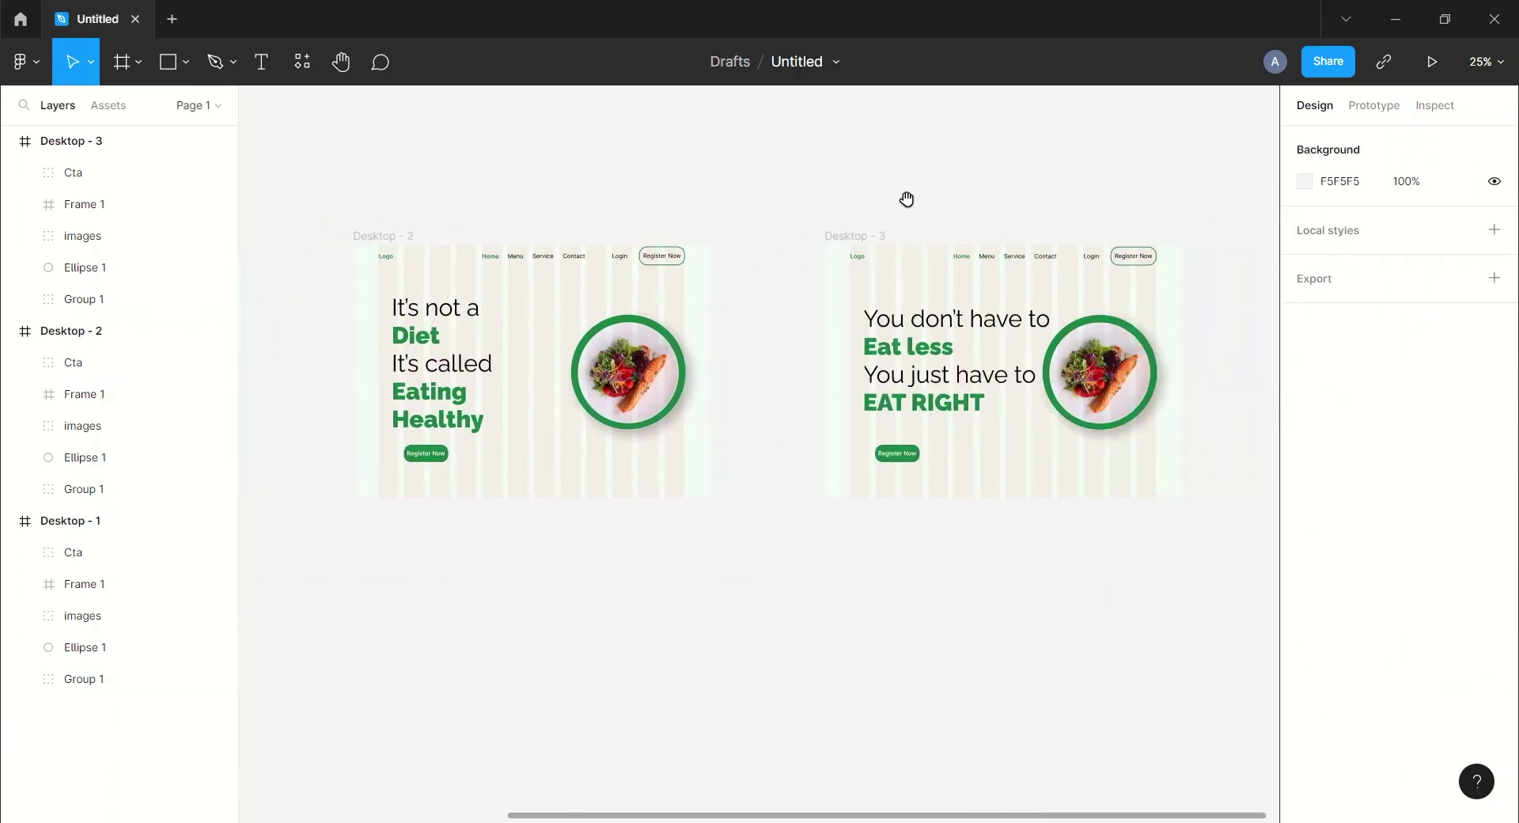
Step: Try to reposition Desktop - 3's Frame 1 against the layout grid columns
{"action": "left_click", "coordinate": [91, 207]}
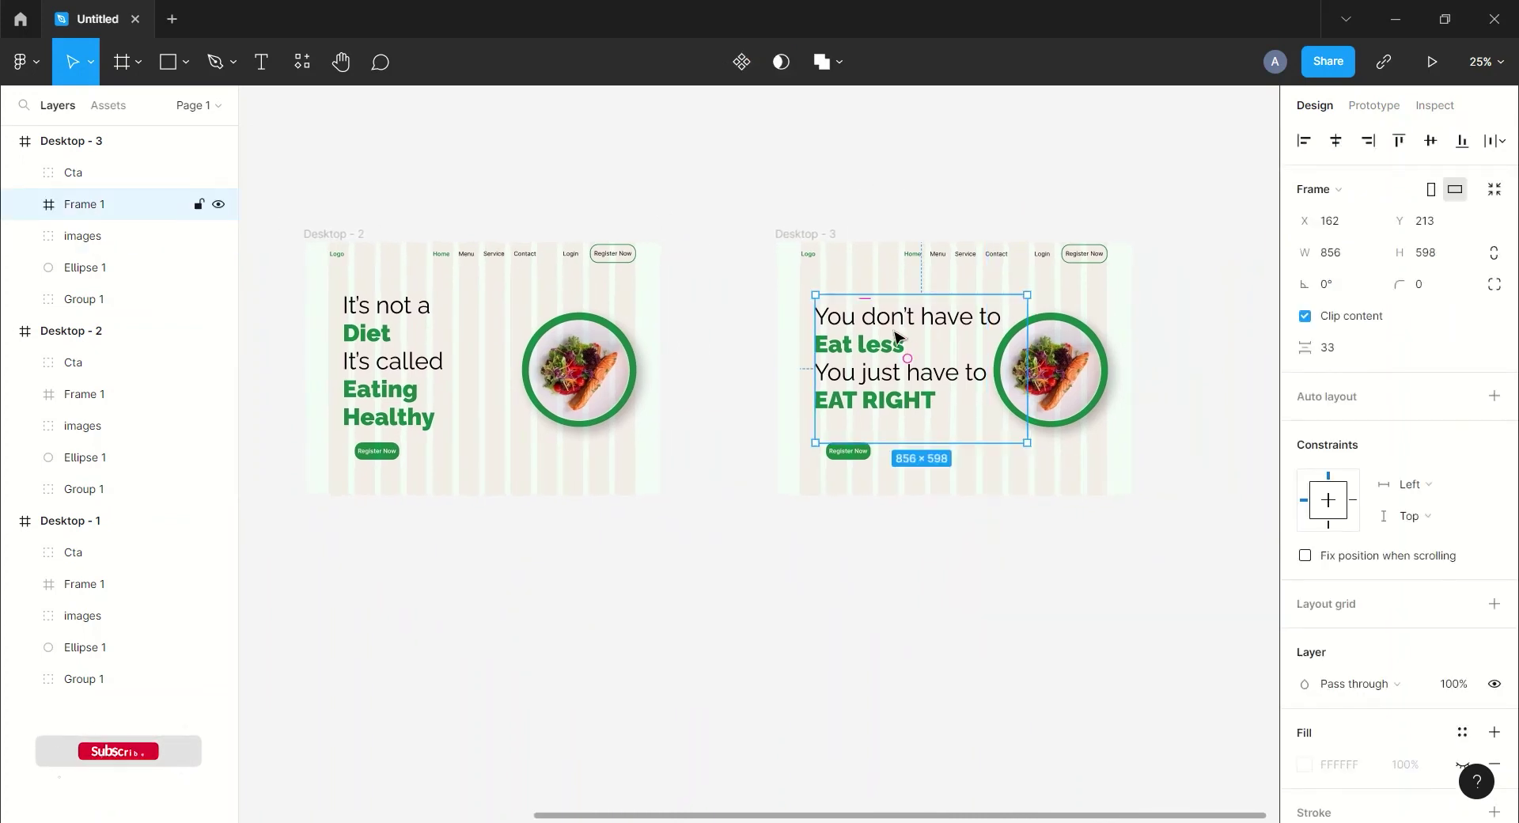
{"action": "left_click_drag", "start_coordinate": [900, 346], "coordinate": [899, 346]}
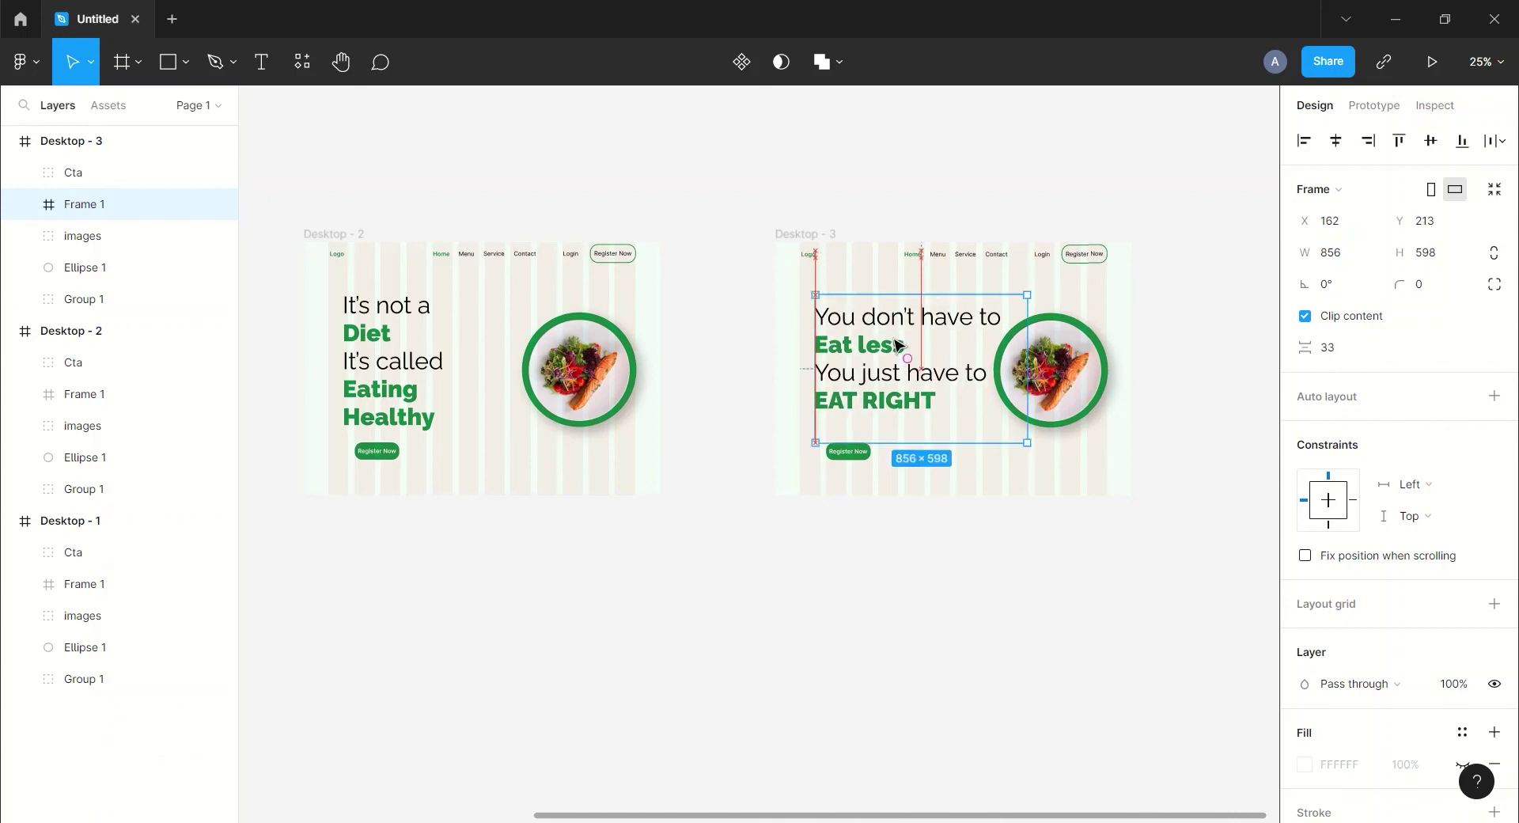
{"action": "left_click", "coordinate": [906, 206]}
Step: Hide the 12-column layout grid on the Desktop - 2, Desktop - 1 and Desktop - 3 frames
{"action": "left_click_drag", "start_coordinate": [1024, 206], "coordinate": [828, 206]}
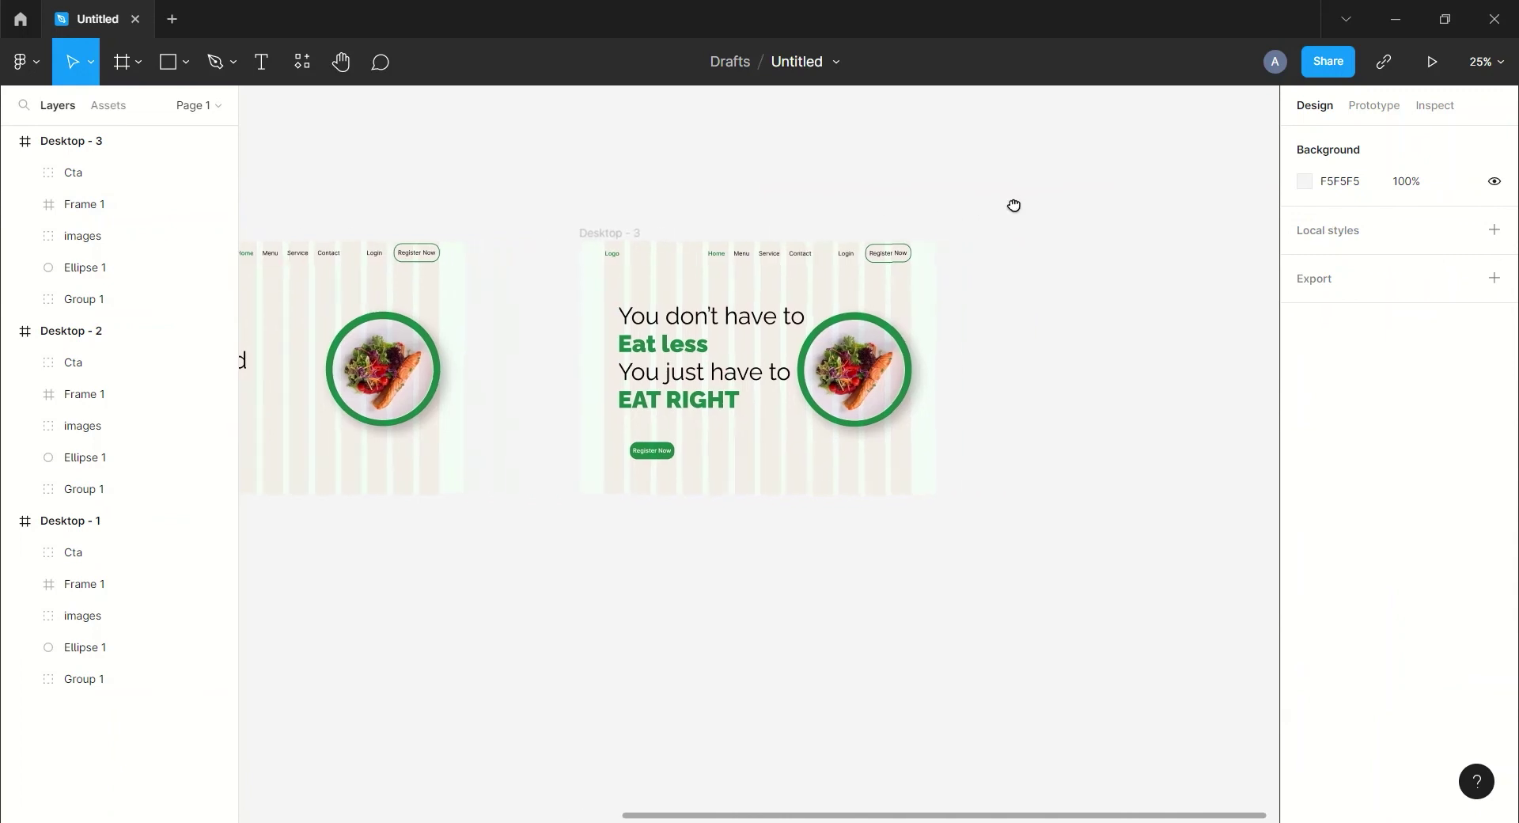
{"action": "left_click_drag", "start_coordinate": [1016, 206], "coordinate": [974, 205]}
{"action": "left_click", "coordinate": [9, 331]}
{"action": "left_click", "coordinate": [9, 363]}
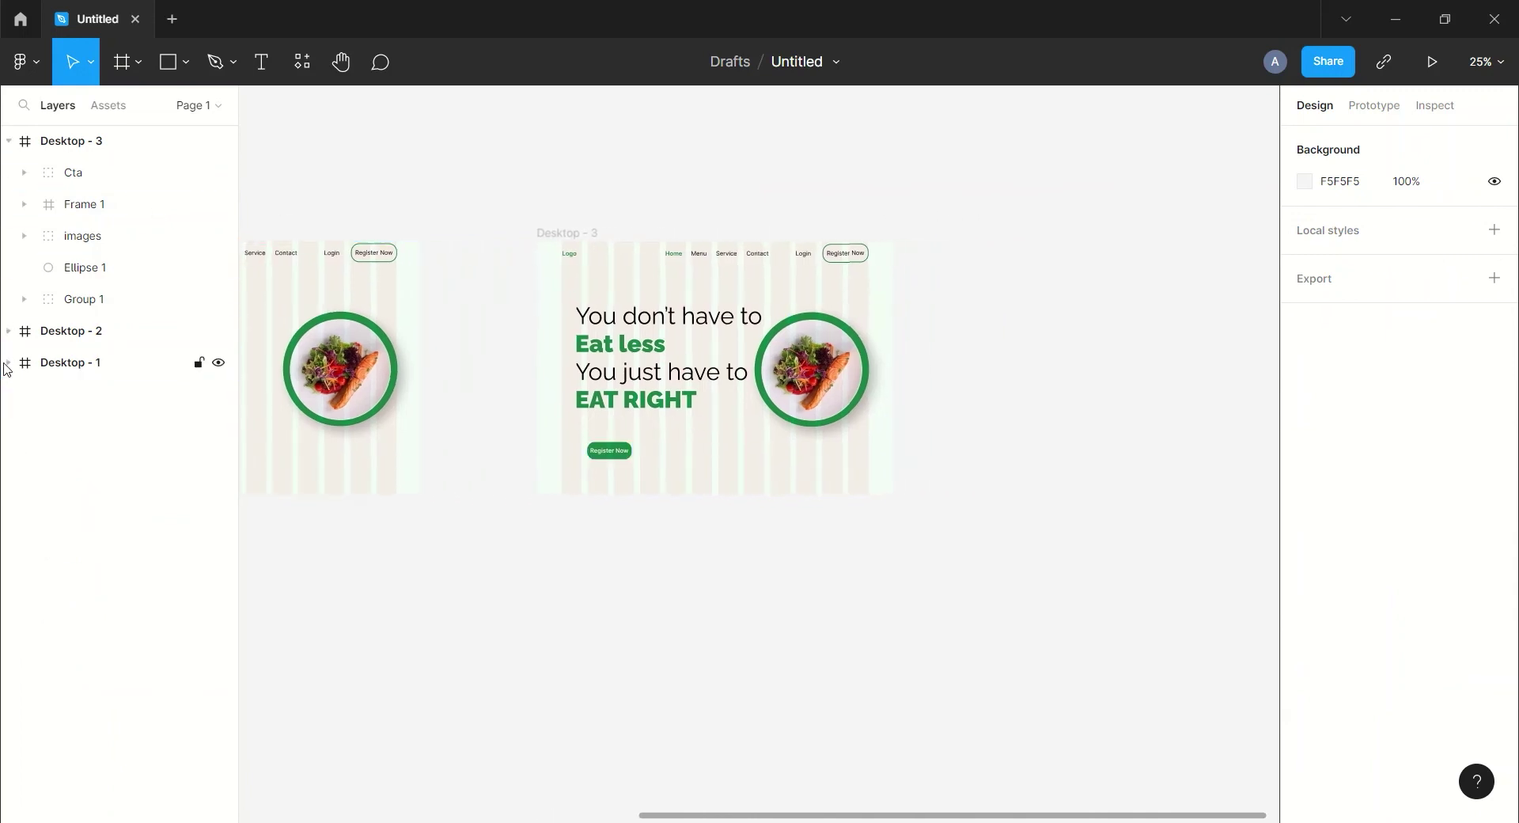
{"action": "left_click", "coordinate": [77, 336]}
{"action": "left_click_drag", "start_coordinate": [558, 200], "coordinate": [961, 227]}
{"action": "left_click", "coordinate": [1463, 445]}
{"action": "left_click_drag", "start_coordinate": [699, 161], "coordinate": [1050, 171]}
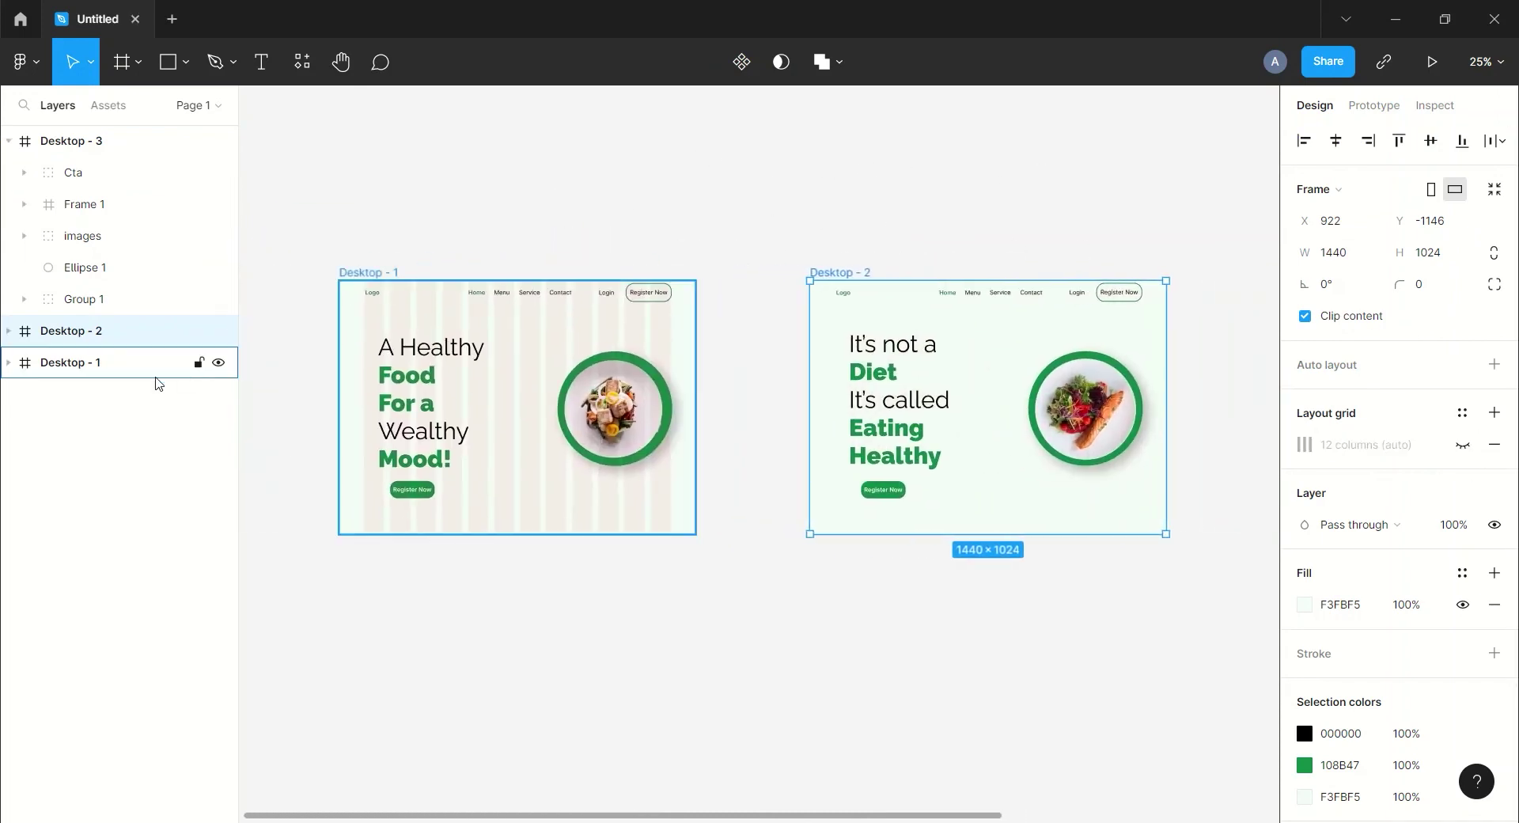
{"action": "left_click", "coordinate": [75, 366]}
{"action": "left_click", "coordinate": [1463, 445]}
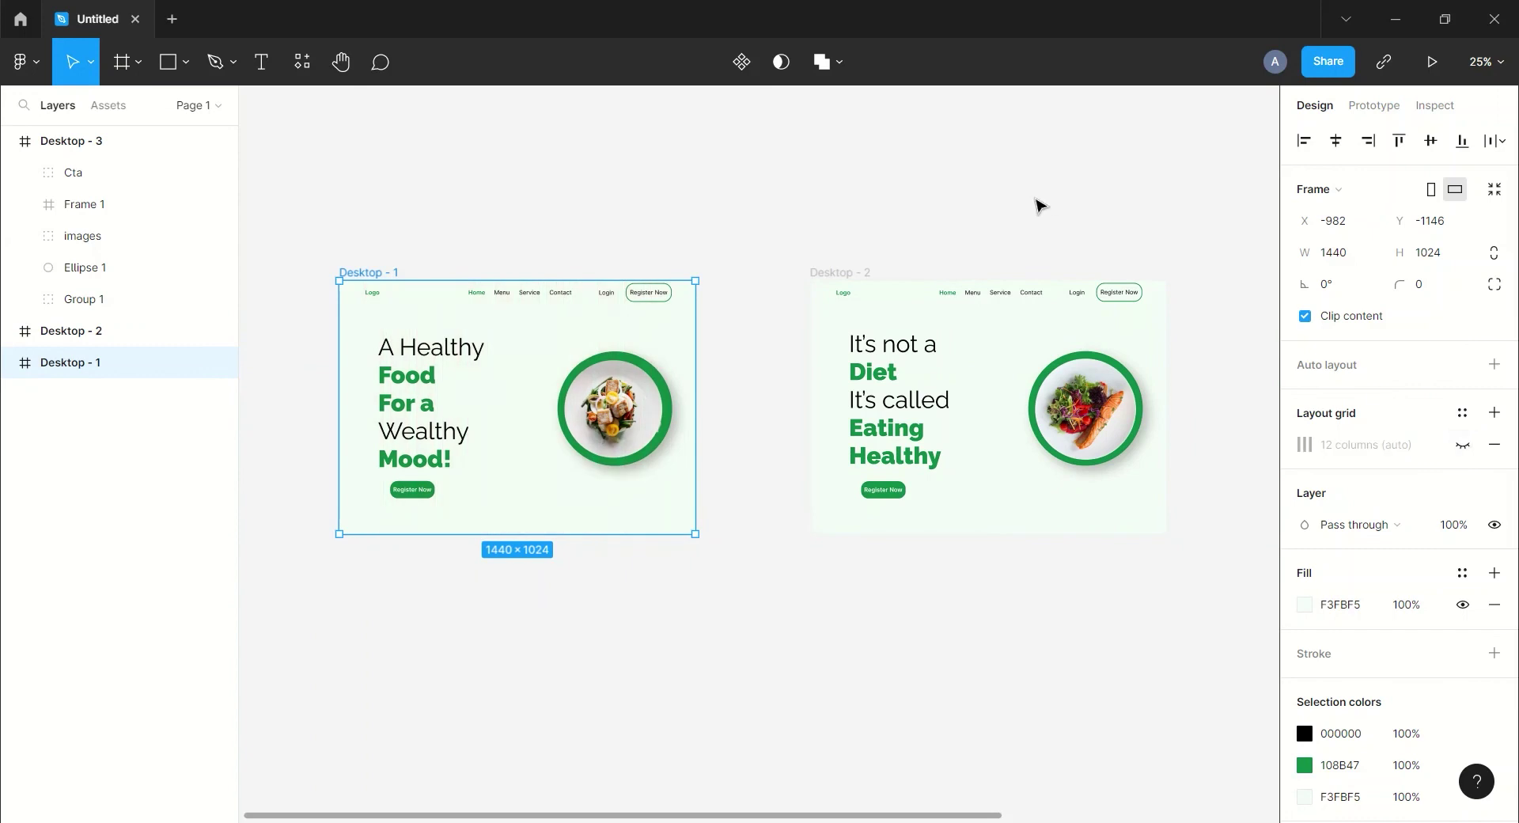
{"action": "left_click", "coordinate": [1116, 218]}
{"action": "left_click_drag", "start_coordinate": [1116, 217], "coordinate": [767, 210]}
{"action": "left_click_drag", "start_coordinate": [1058, 202], "coordinate": [793, 197]}
{"action": "left_click_drag", "start_coordinate": [974, 203], "coordinate": [897, 203]}
{"action": "left_click", "coordinate": [102, 145]}
{"action": "left_click", "coordinate": [1463, 444]}
{"action": "left_click", "coordinate": [989, 273]}
{"action": "scroll", "coordinate": [791, 269], "scroll_direction": "right", "scroll_amount": 2}
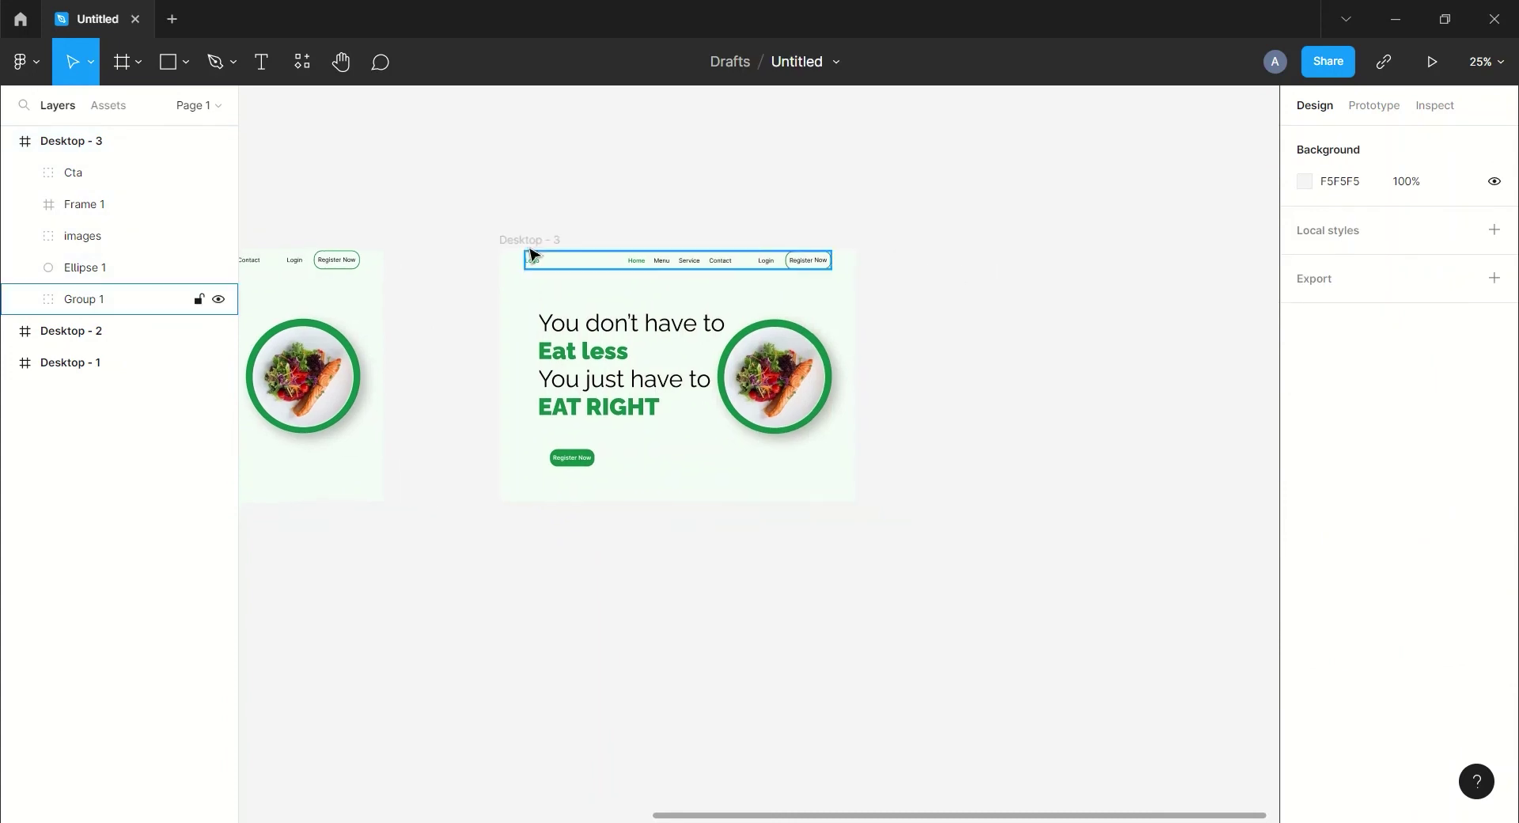
Step: Rotate Desktop - 3's images group to about 150° and move it so the vegetable salad plate sits on the green circle
{"action": "left_click", "coordinate": [86, 238]}
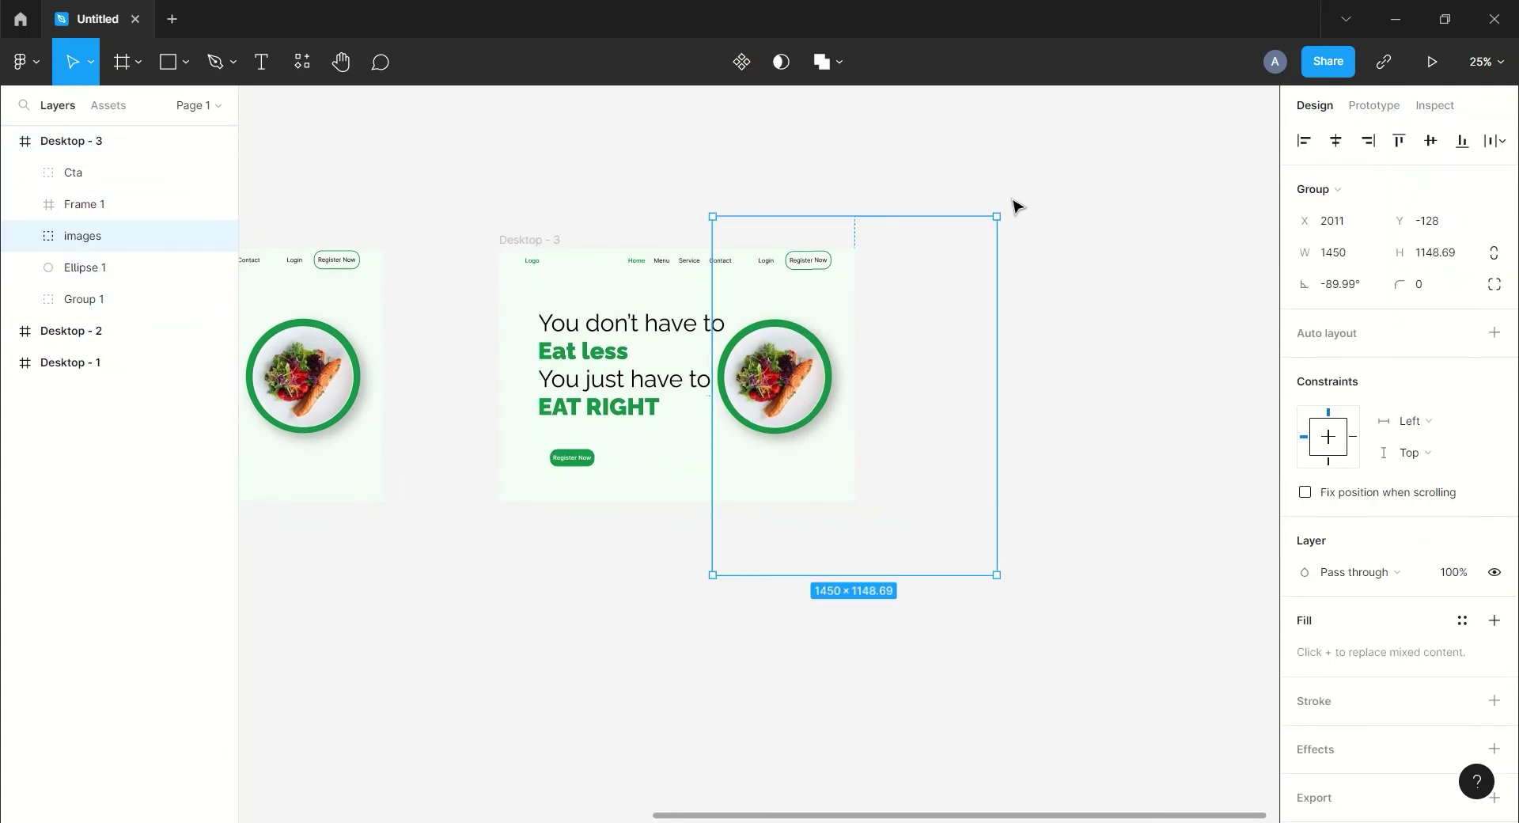
{"action": "left_click_drag", "start_coordinate": [1005, 212], "coordinate": [940, 613]}
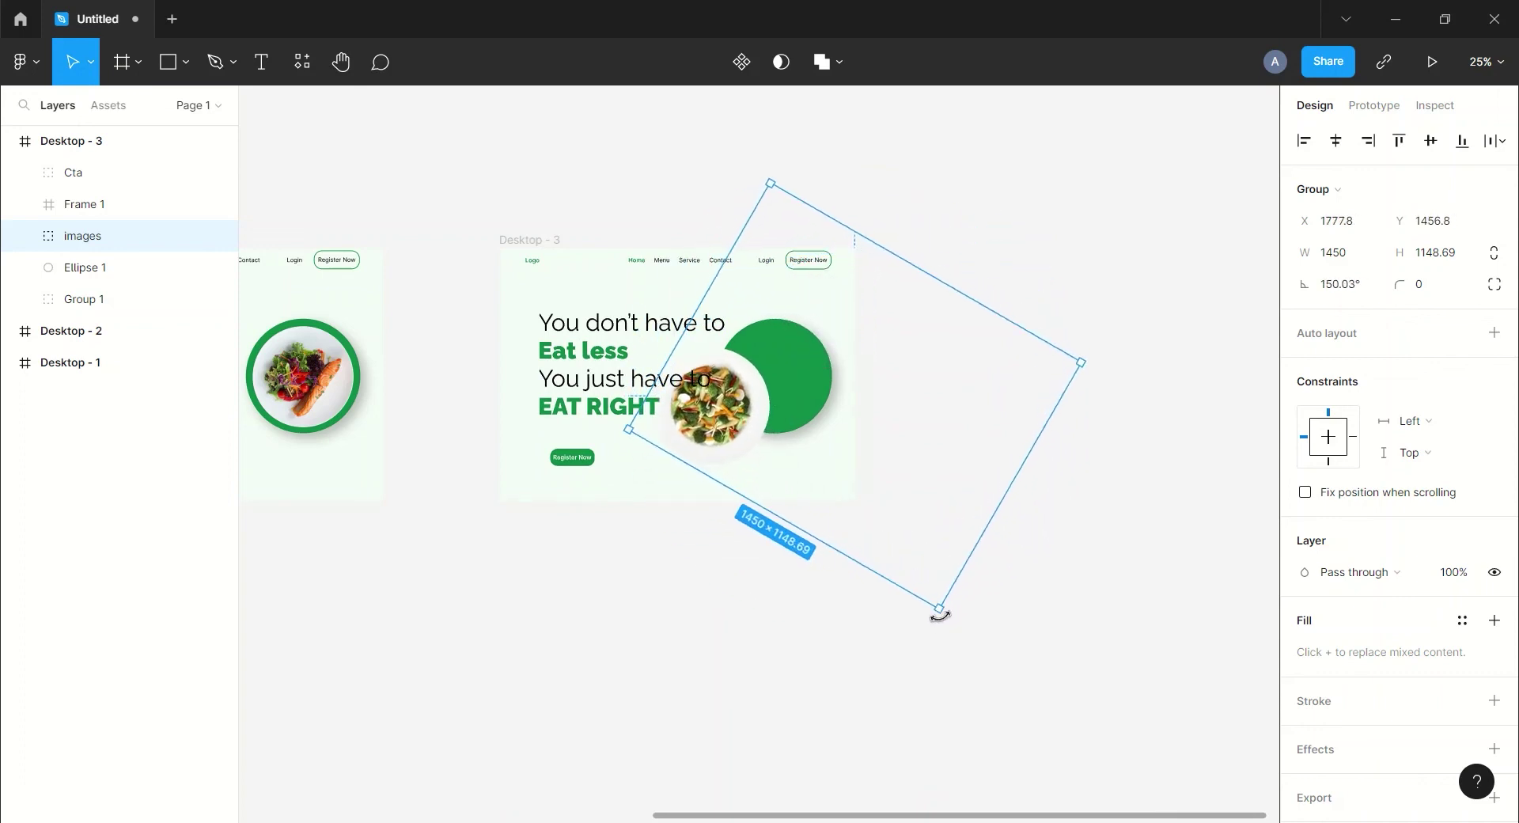
{"action": "left_click_drag", "start_coordinate": [883, 406], "coordinate": [937, 382]}
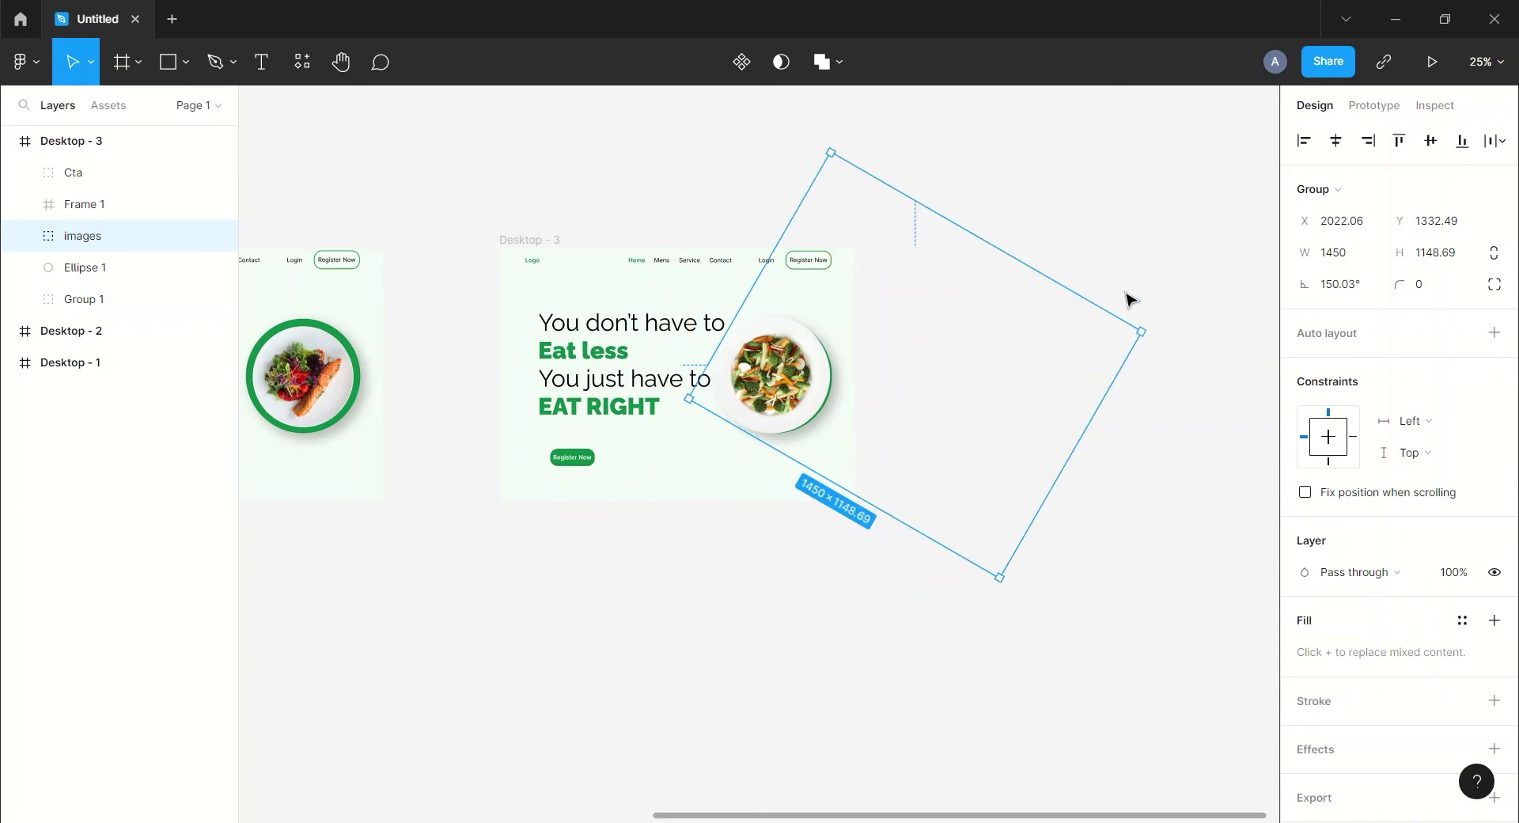
{"action": "key", "text": "Right"}
{"action": "key", "text": "Right"}
{"action": "key", "text": "Right"}
{"action": "key", "text": "Right"}
{"action": "key", "text": "Down"}
{"action": "key", "text": "Right"}
{"action": "key", "text": "Right"}
{"action": "key", "text": "Right"}
{"action": "key", "text": "Right"}
{"action": "key", "text": "Down"}
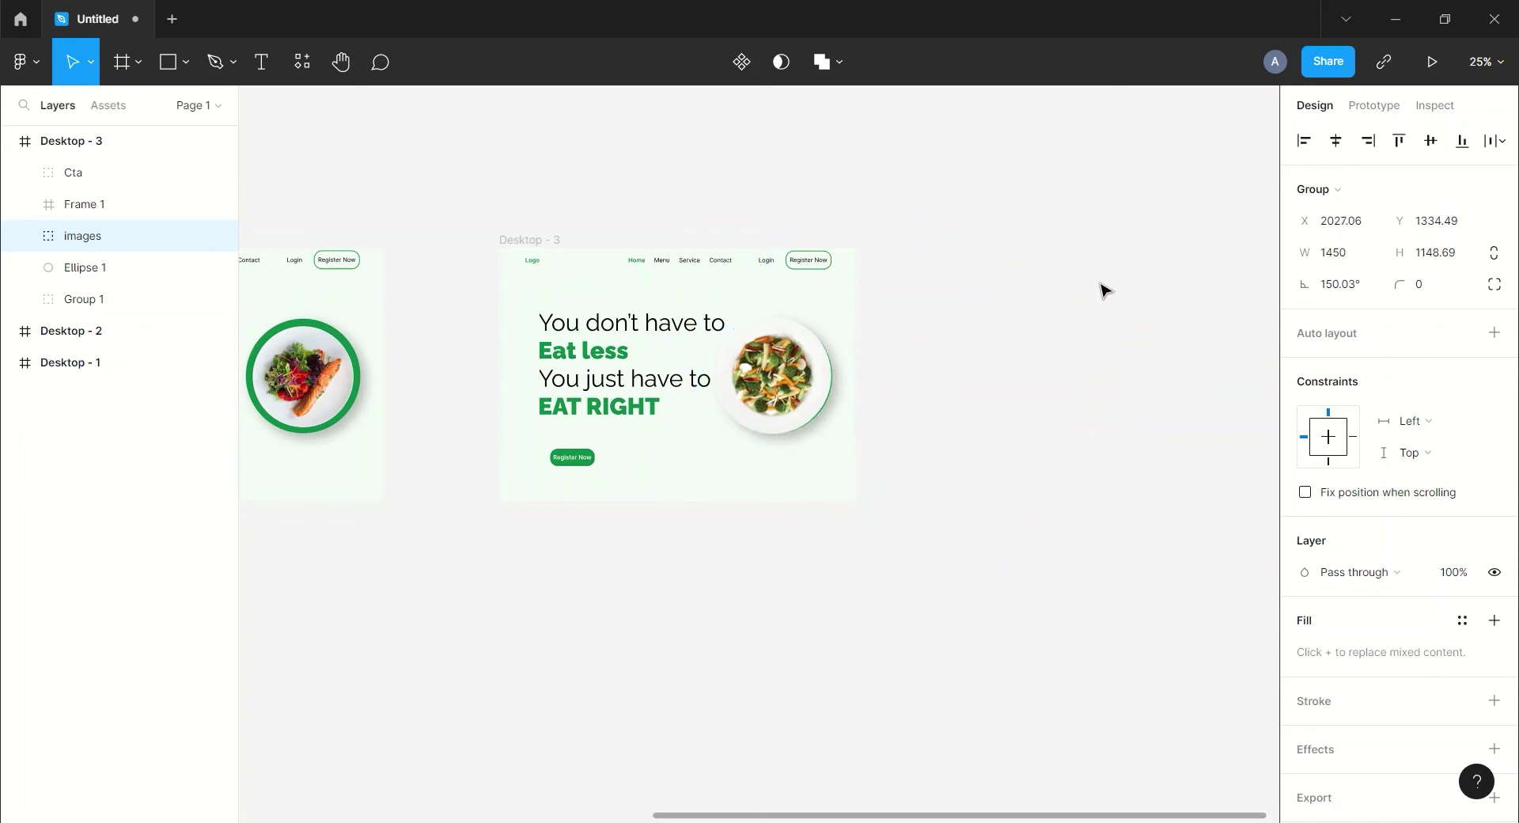
Step: Scale image 3 in Desktop - 3 down to about 393 × 402 and center it inside the green circle
{"action": "left_click", "coordinate": [24, 236]}
{"action": "left_click", "coordinate": [99, 331]}
{"action": "left_click_drag", "start_coordinate": [793, 456], "coordinate": [784, 437]}
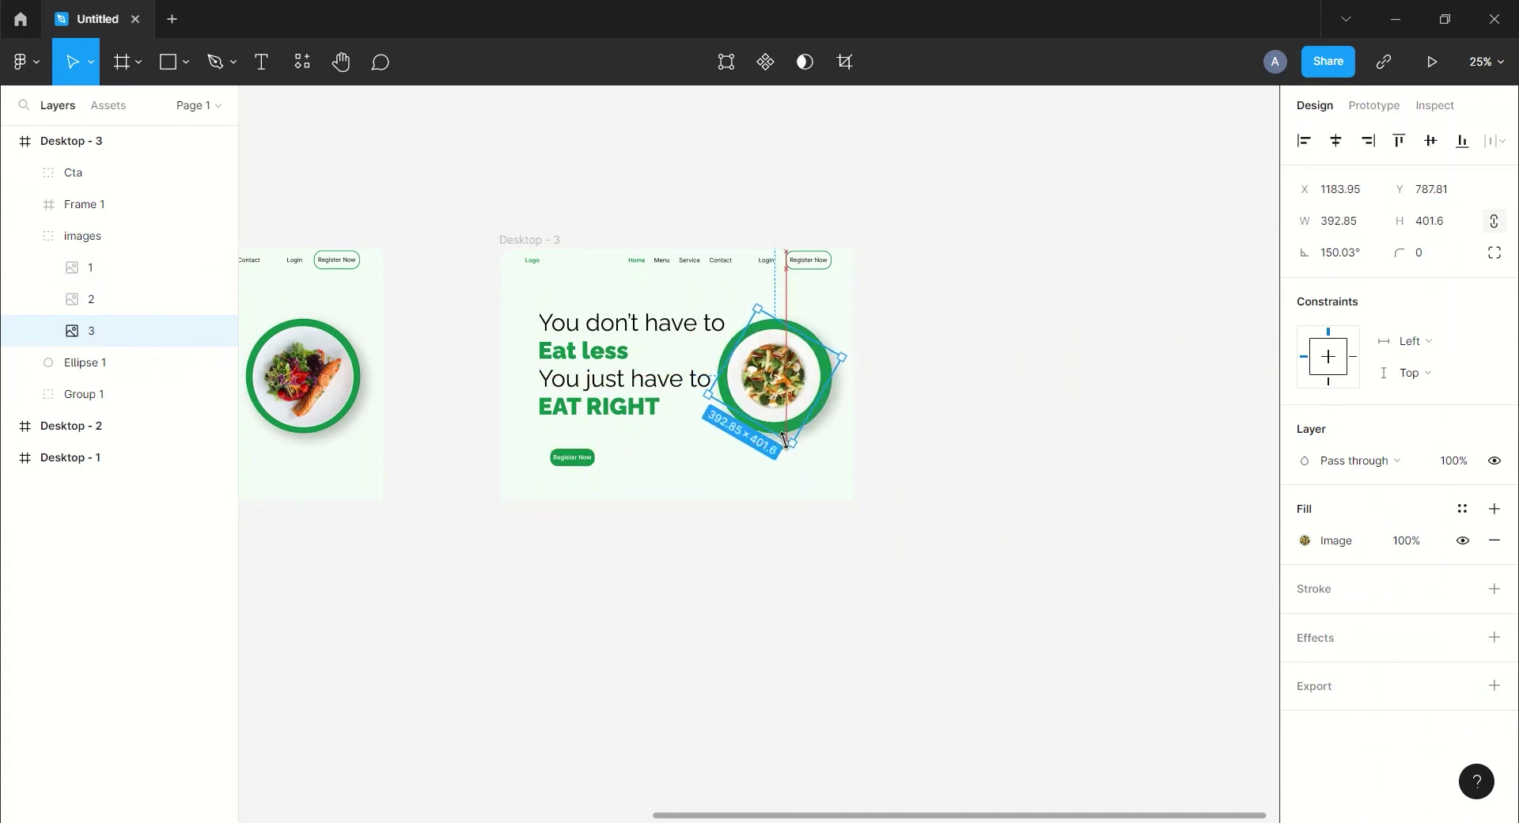
{"action": "key", "text": "Return"}
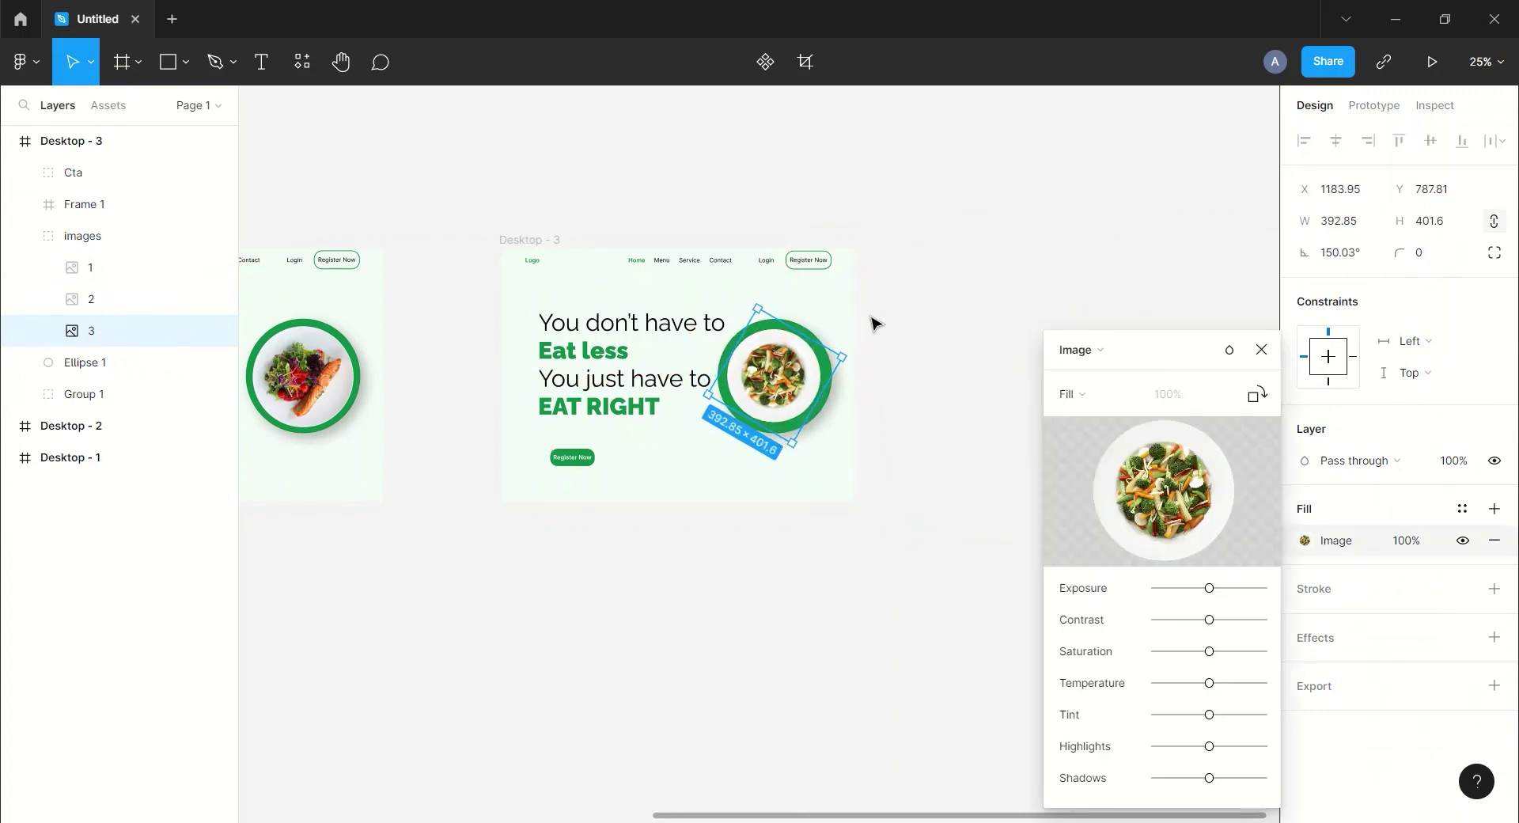
{"action": "left_click", "coordinate": [1262, 350]}
{"action": "left_click_drag", "start_coordinate": [793, 368], "coordinate": [780, 367]}
{"action": "left_click", "coordinate": [783, 167]}
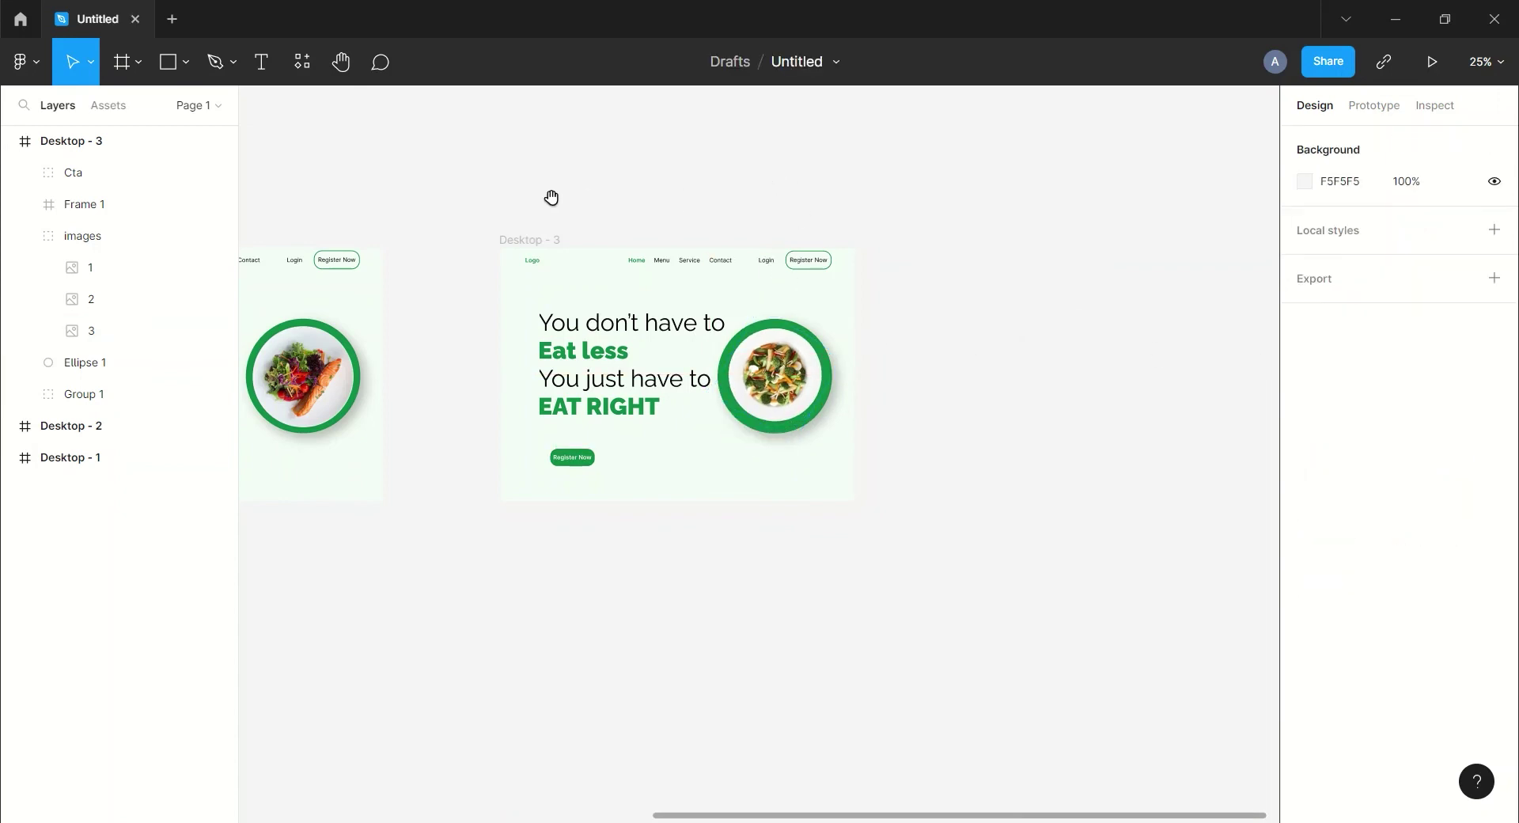
Step: Bring all three desktop frames into view and switch from design to prototype settings
{"action": "left_click_drag", "start_coordinate": [586, 200], "coordinate": [895, 241]}
{"action": "key", "text": "minus"}
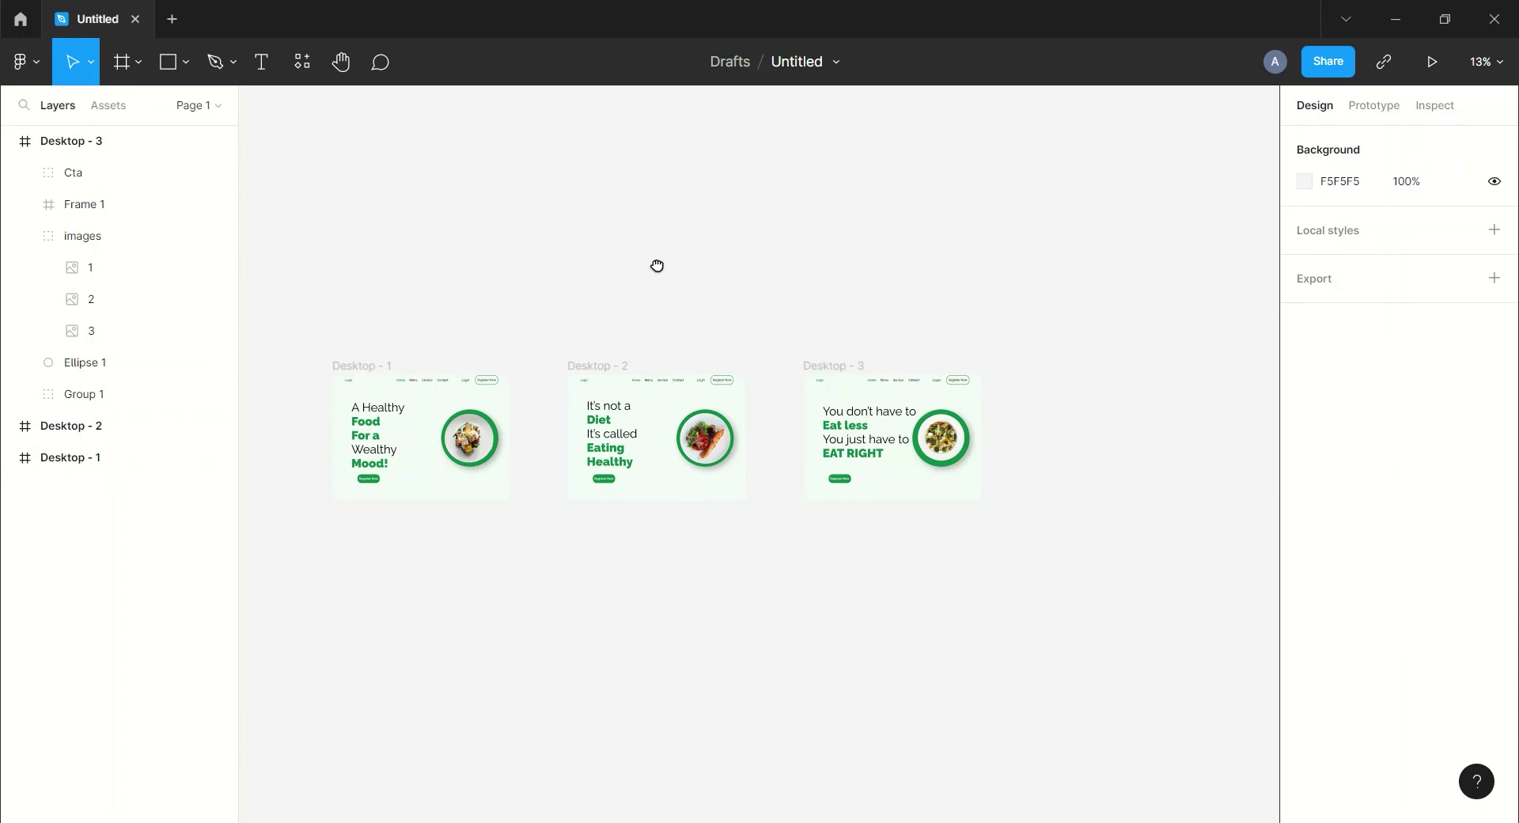
{"action": "left_click_drag", "start_coordinate": [657, 266], "coordinate": [679, 208]}
{"action": "left_click", "coordinate": [1375, 106]}
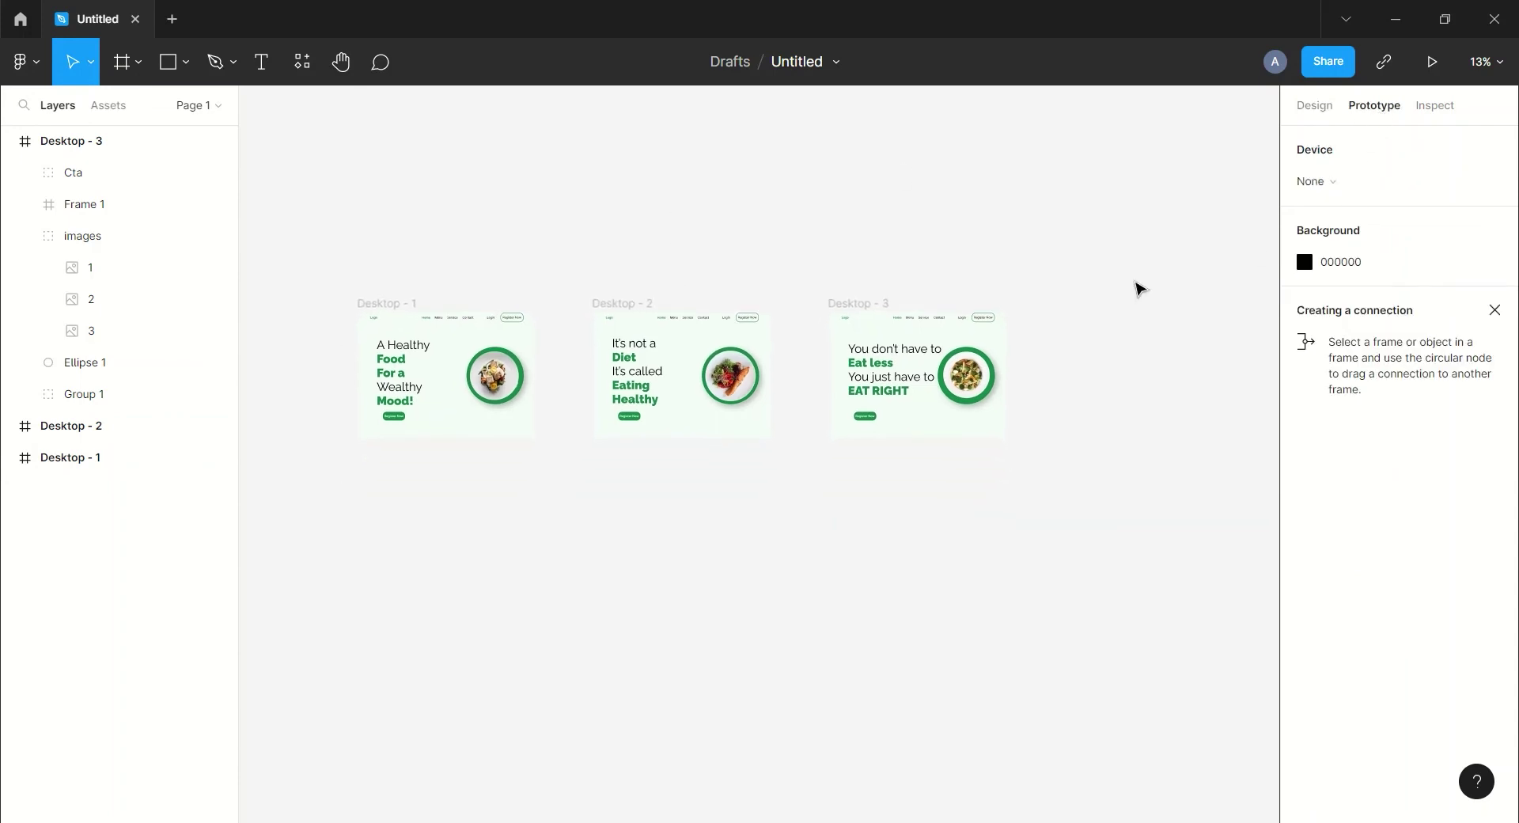
Step: Connect Desktop - 1 to Desktop - 2 with a navigation interaction triggered after a delay of 800 ms
{"action": "left_click", "coordinate": [10, 140]}
{"action": "left_click", "coordinate": [396, 304]}
{"action": "left_click_drag", "start_coordinate": [536, 376], "coordinate": [605, 383]}
{"action": "left_click", "coordinate": [1170, 309]}
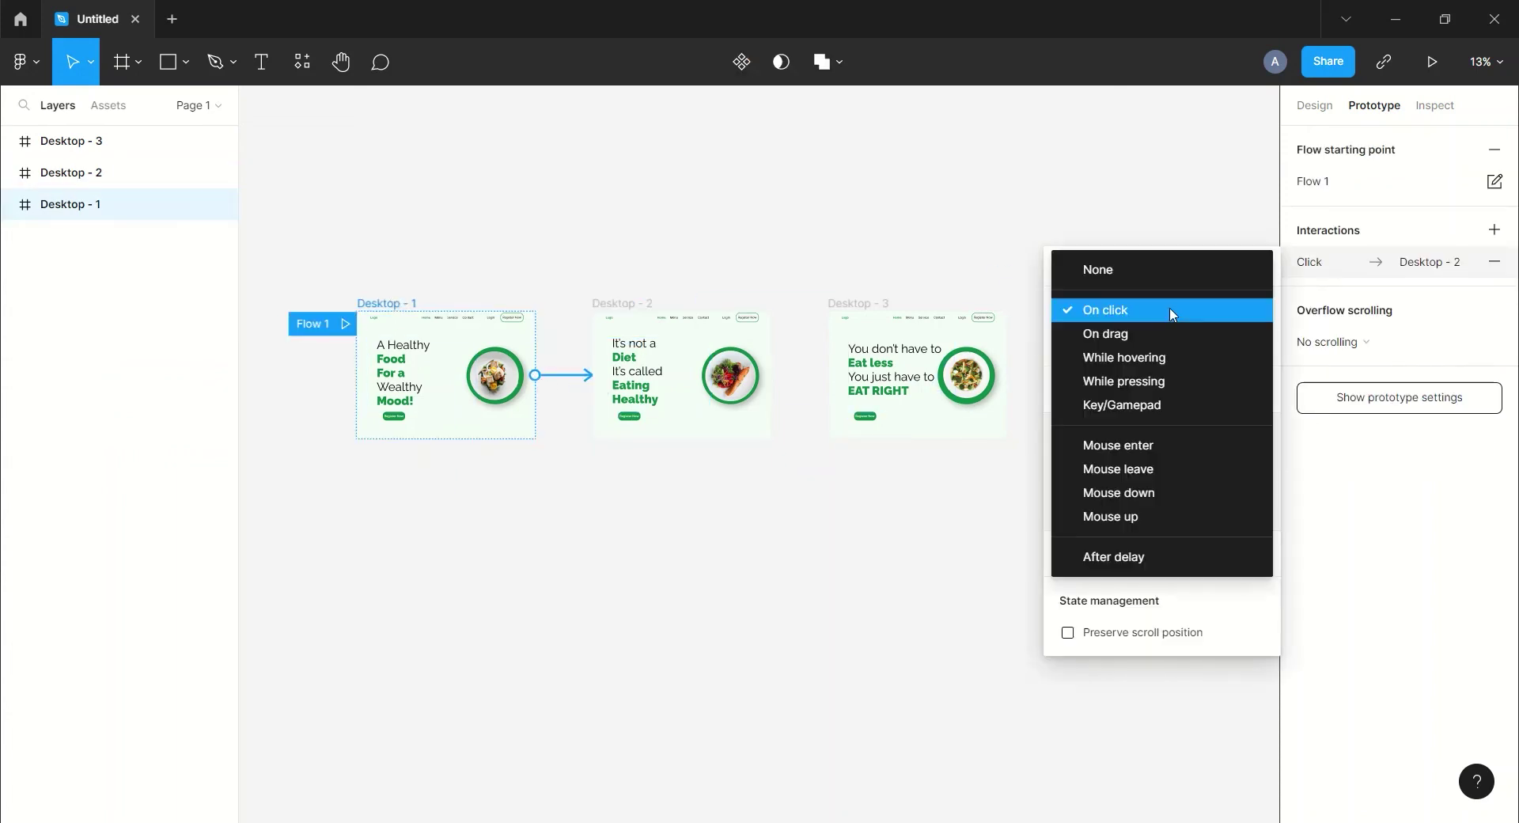
{"action": "left_click", "coordinate": [1132, 556]}
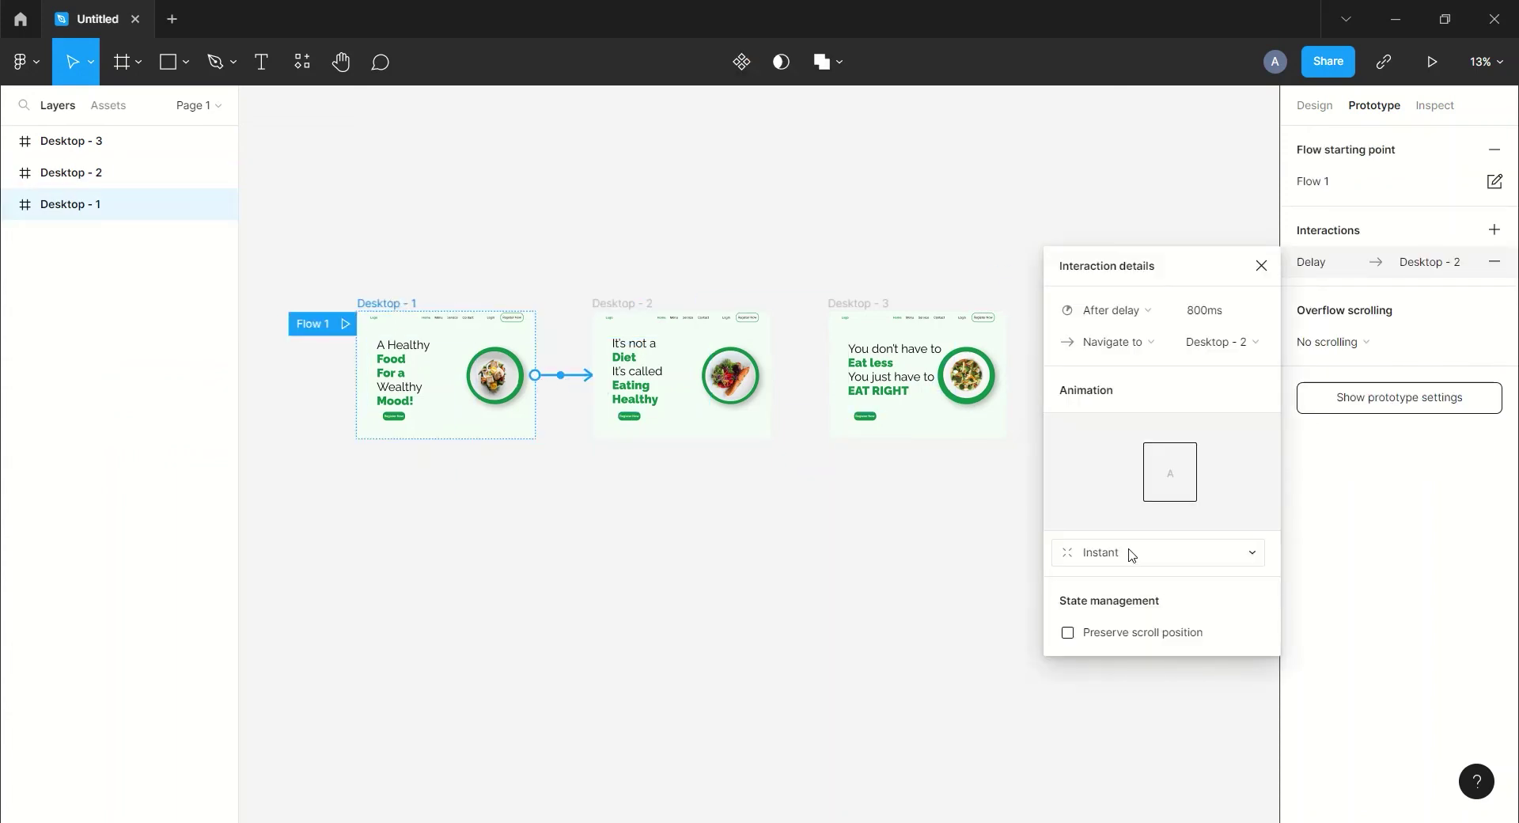
Step: Set the Desktop - 1 to Desktop - 2 transition to Smart animate with a duration of 1800 ms
{"action": "left_click", "coordinate": [1253, 552]}
{"action": "left_click", "coordinate": [1151, 599]}
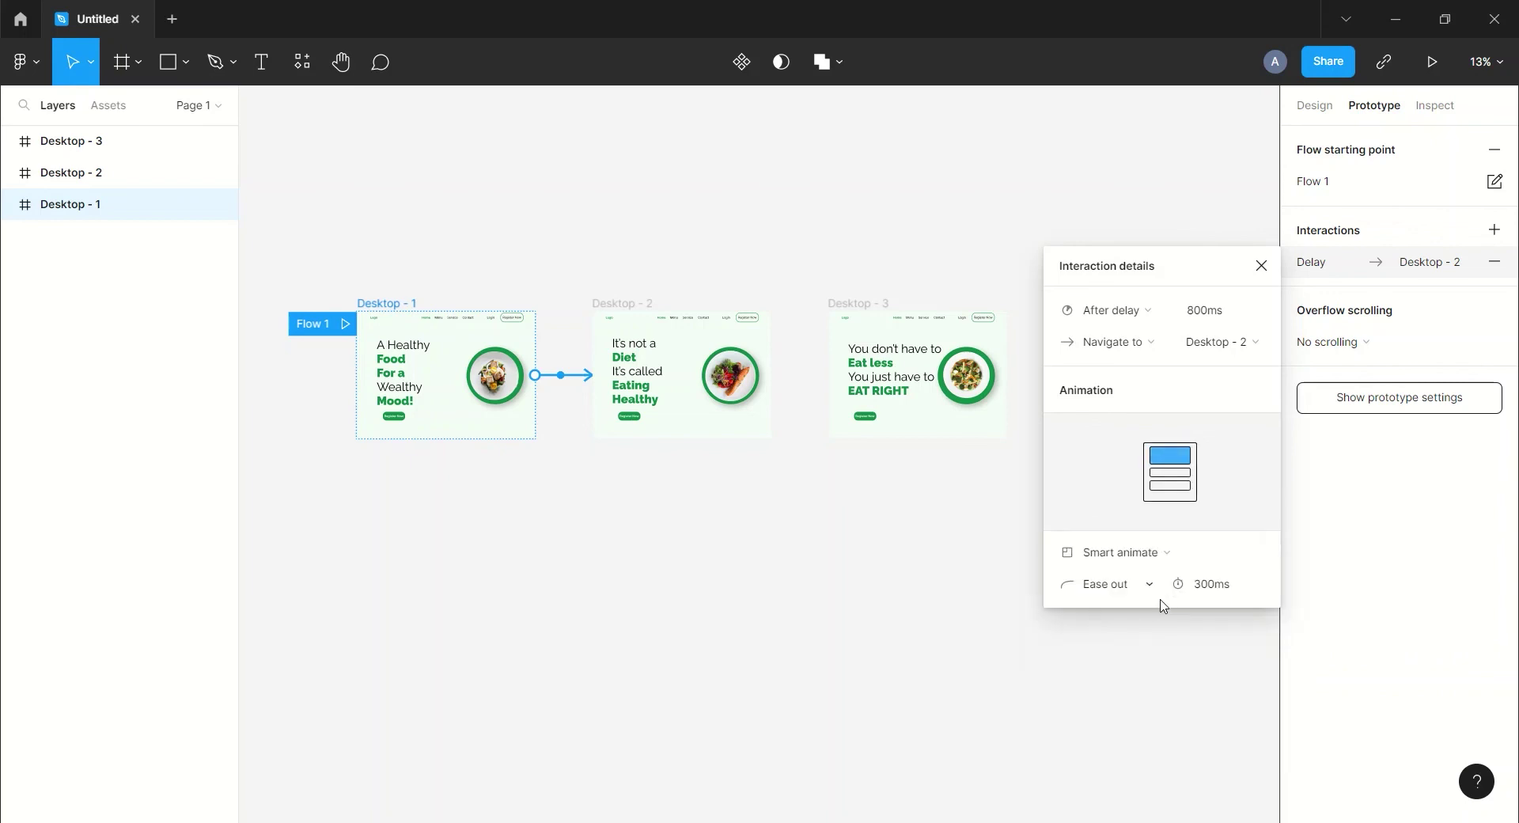
{"action": "left_click", "coordinate": [1214, 592]}
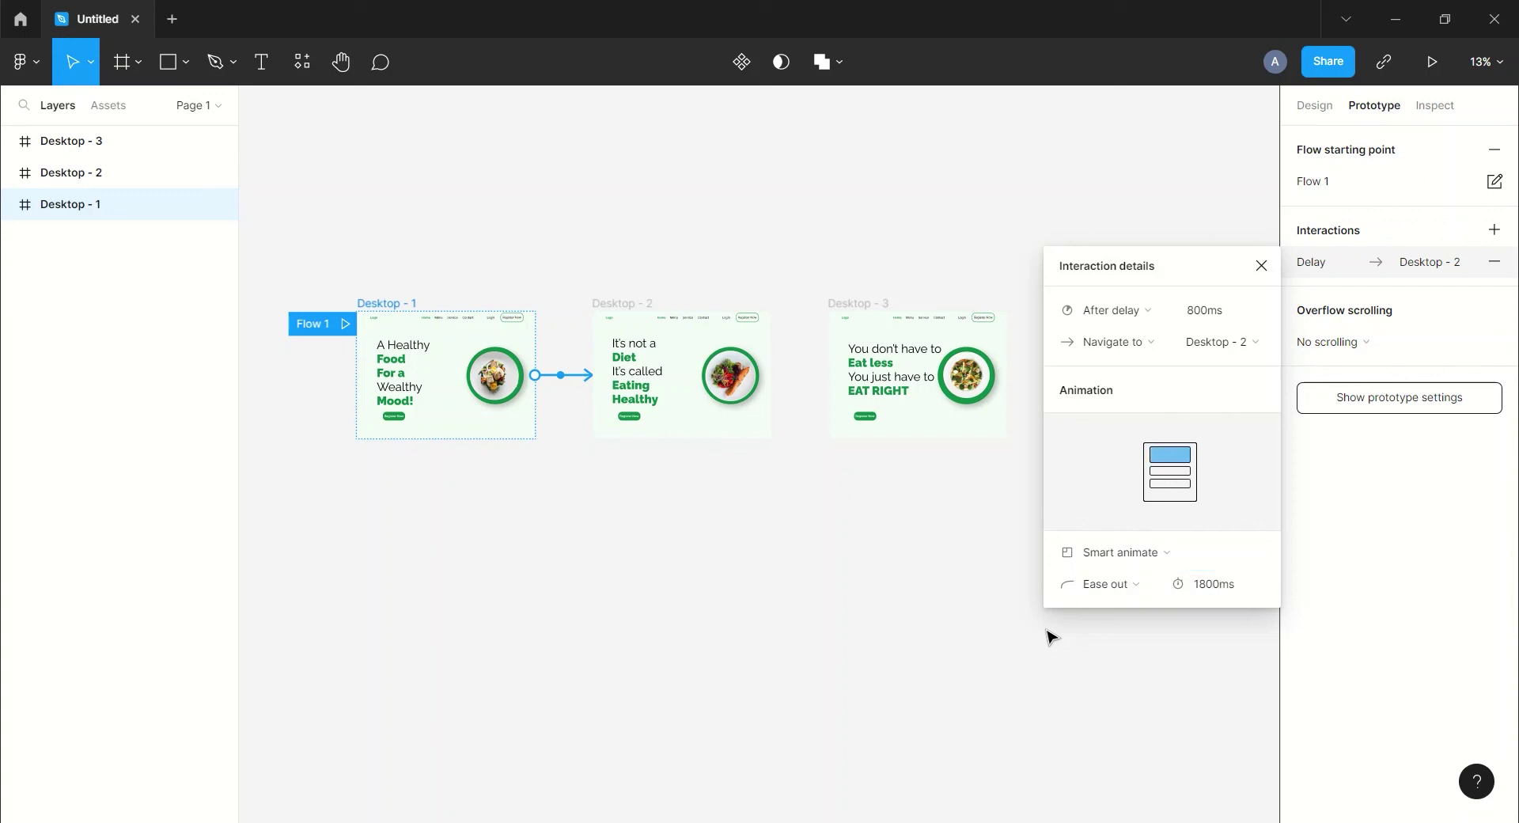
{"action": "left_click", "coordinate": [1044, 631]}
Step: Connect Desktop - 2 to Desktop - 3 with a navigation interaction triggered after a delay of 800 ms
{"action": "left_click", "coordinate": [614, 303]}
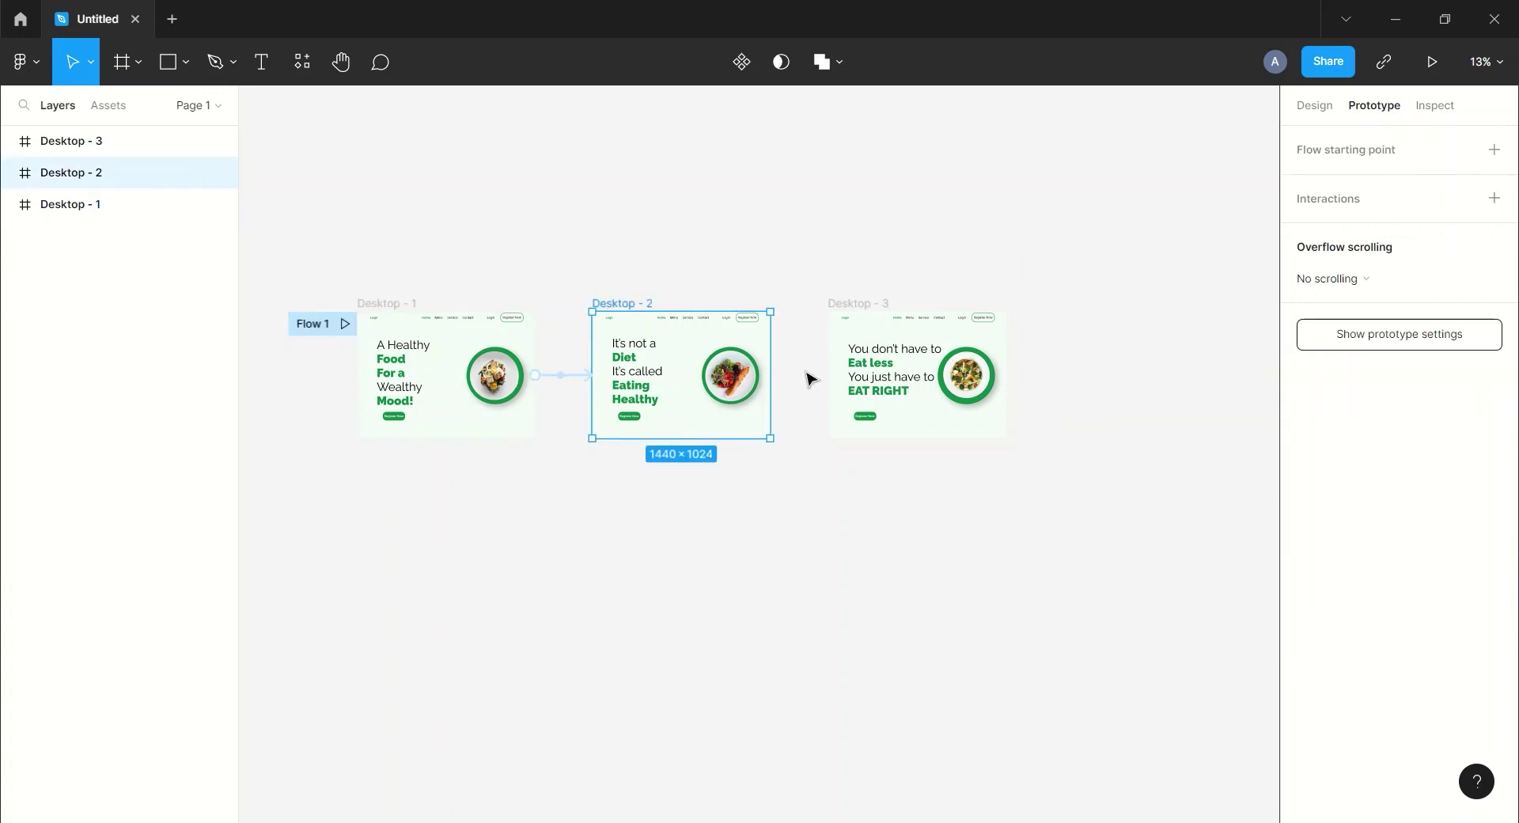
{"action": "left_click_drag", "start_coordinate": [770, 375], "coordinate": [839, 380]}
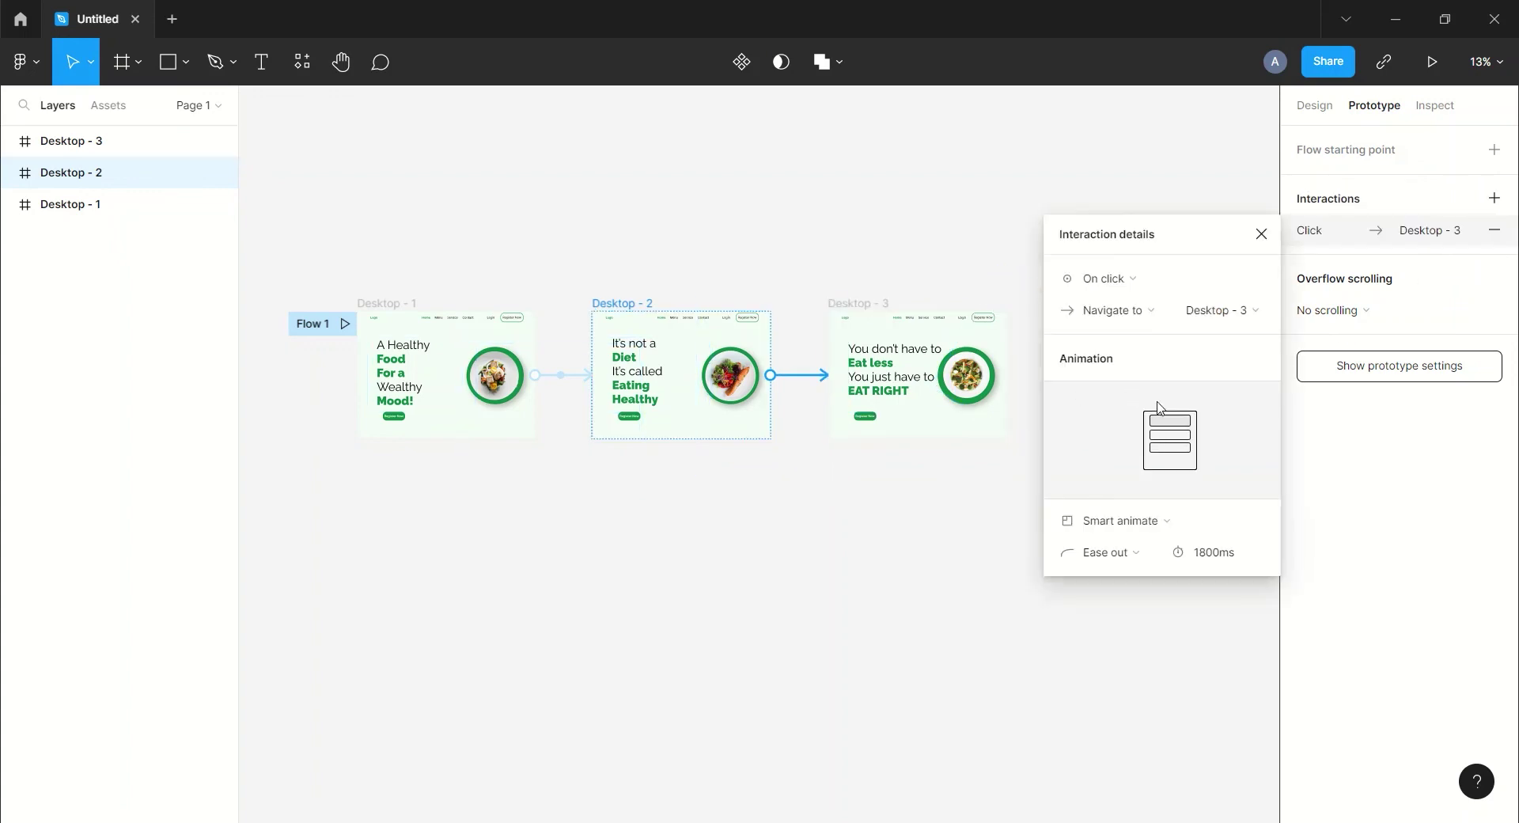
{"action": "left_click", "coordinate": [1122, 282]}
{"action": "left_click", "coordinate": [1108, 529]}
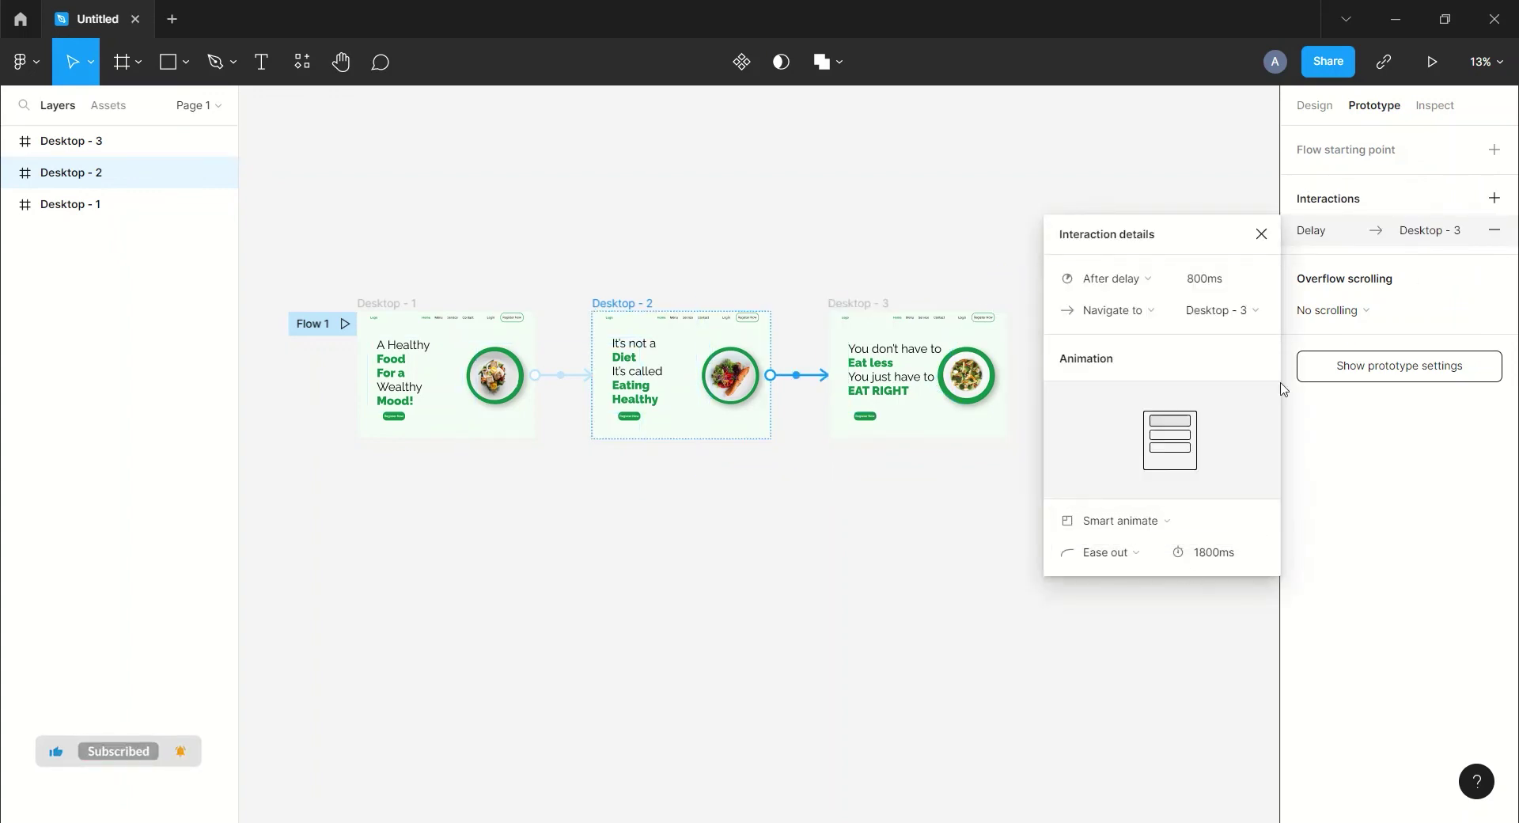
{"action": "left_click", "coordinate": [1263, 235]}
{"action": "left_click", "coordinate": [823, 241]}
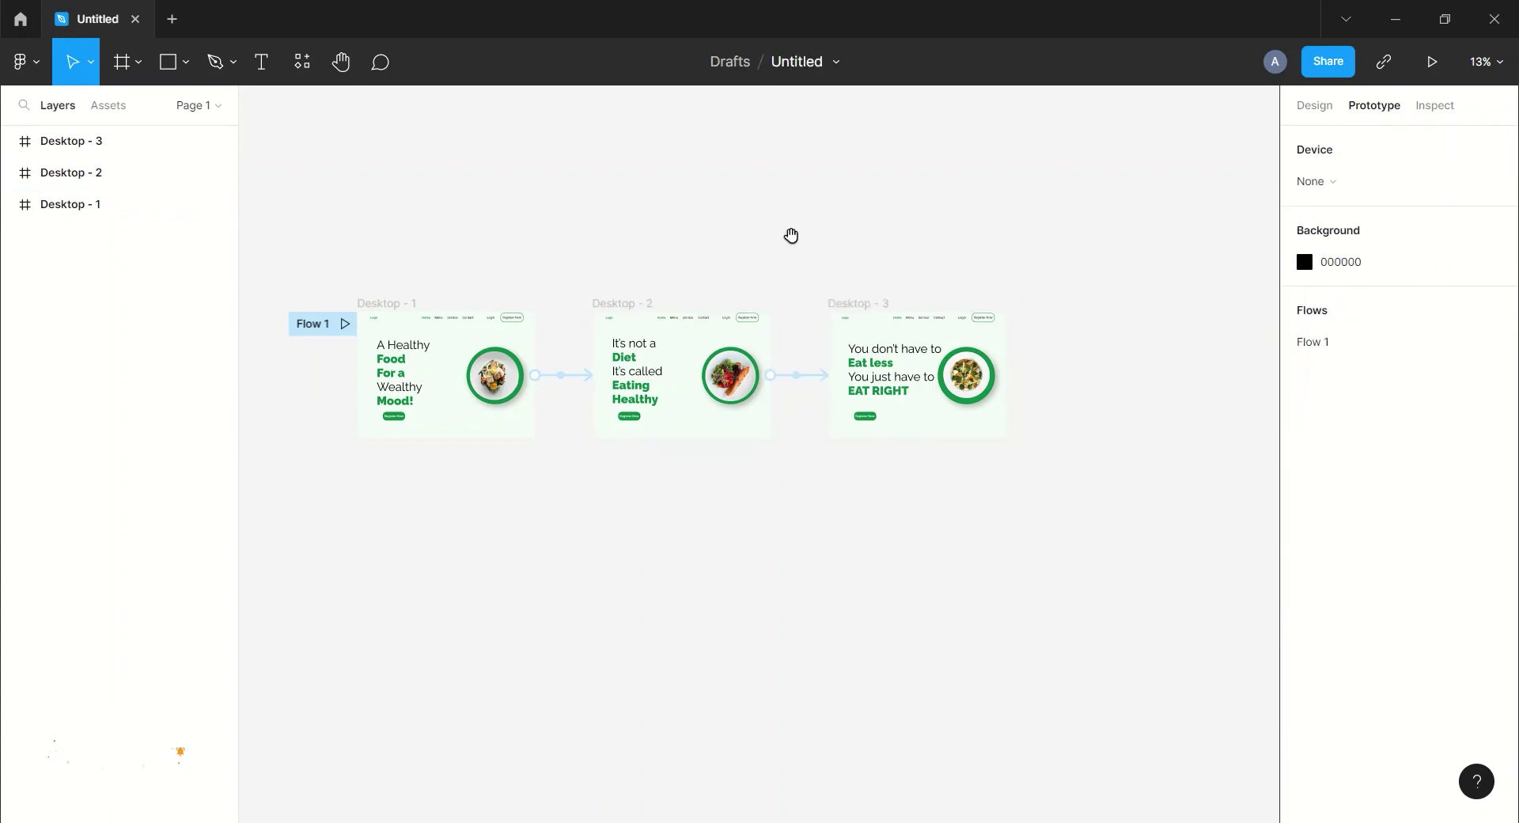
Step: Launch the presentation preview of the prototype
{"action": "left_click_drag", "start_coordinate": [790, 238], "coordinate": [852, 254]}
{"action": "left_click", "coordinate": [1427, 66]}
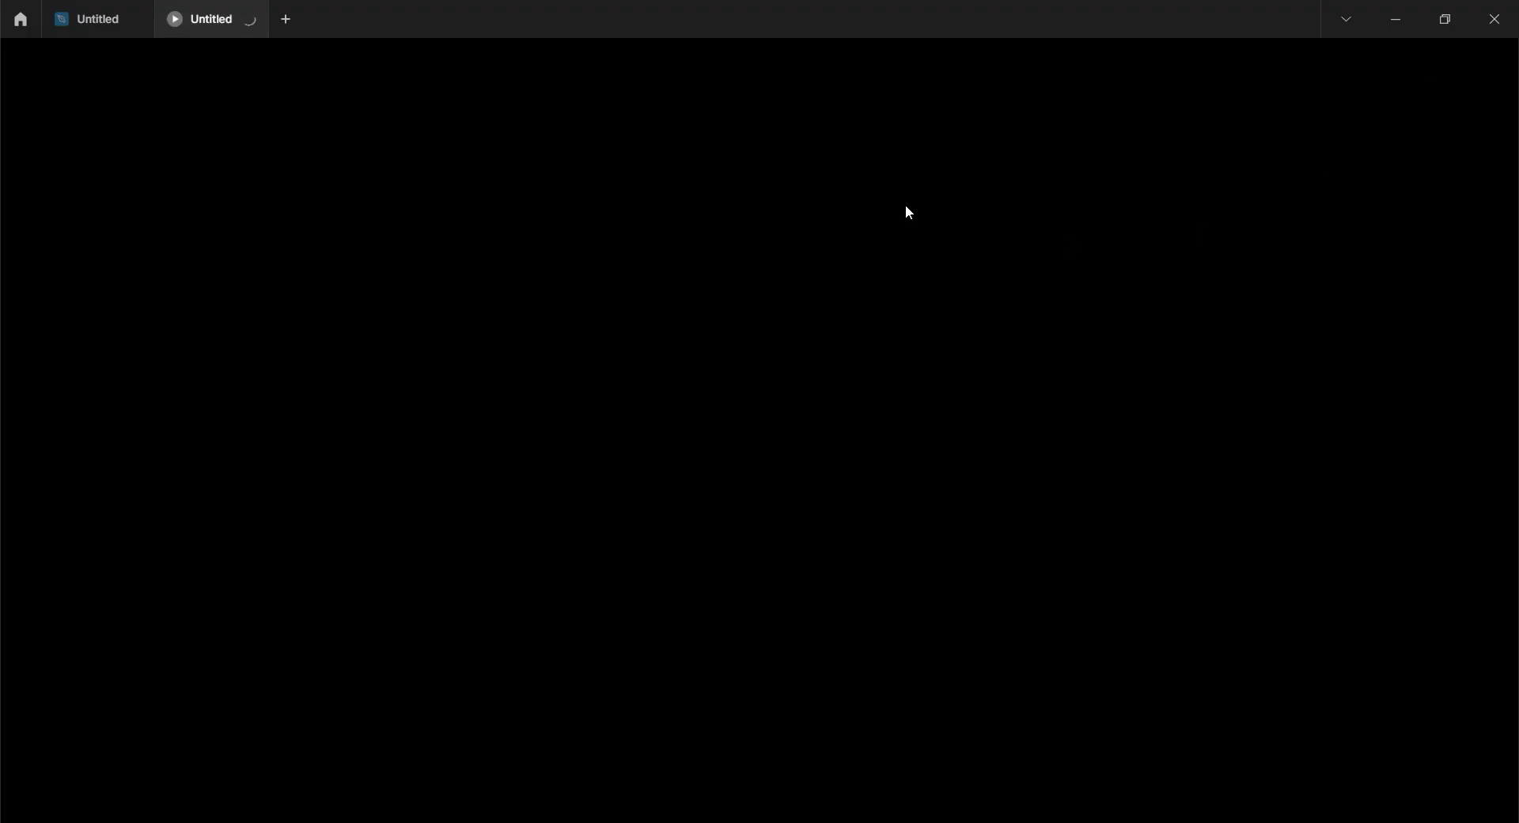